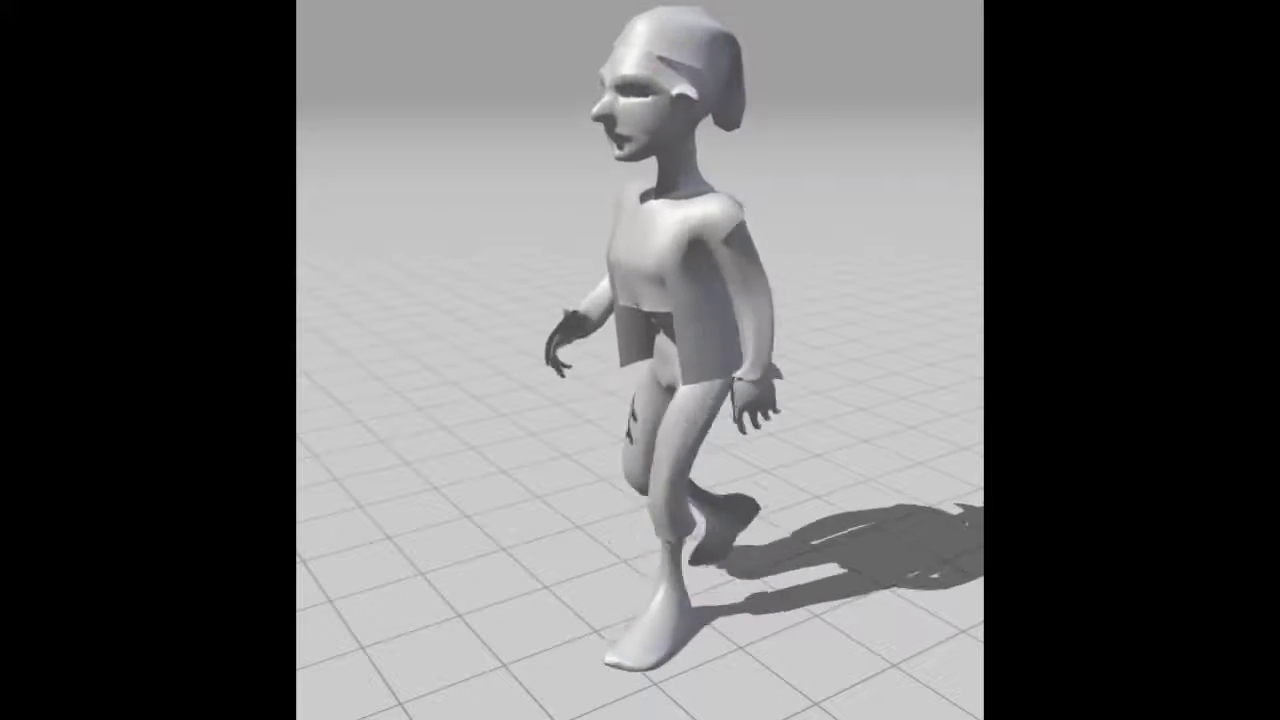
Step: Orbit around the goblin's walk and boxing-idle preview, then load another animation thumbnail
mouse_move(392, 521)
left_mouse_down()
mouse_move(863, 523)
mouse_move(451, 545)
mouse_move(849, 527)
mouse_move(682, 558)
mouse_move(869, 555)
mouse_move(596, 542)
mouse_move(746, 543)
left_mouse_up()
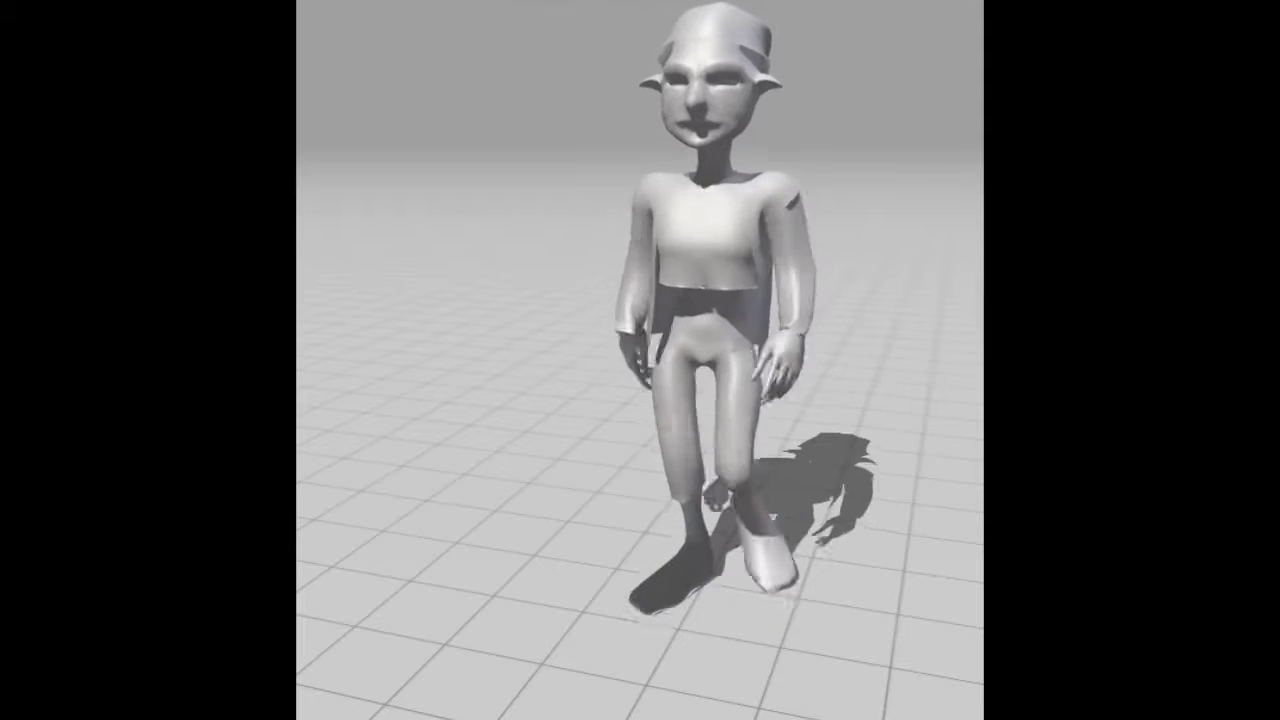
left_click_drag(639, 454, 503, 458)
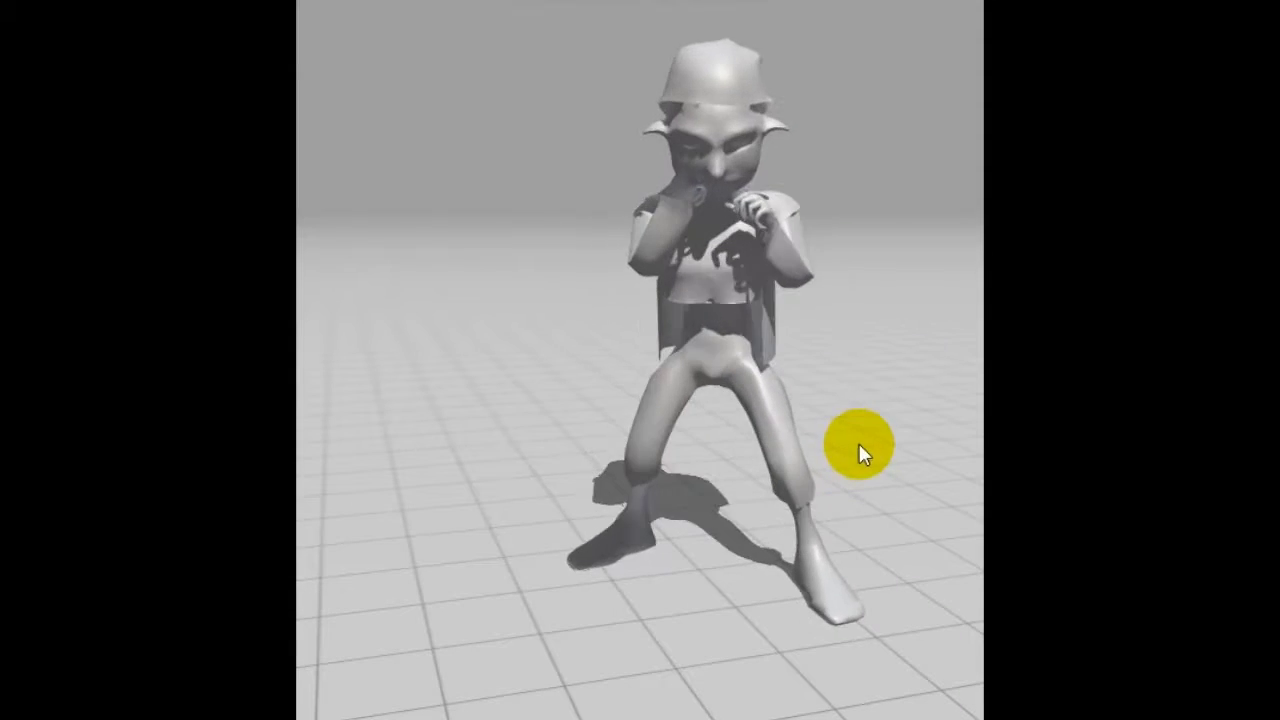
left_click_drag(876, 410, 751, 405)
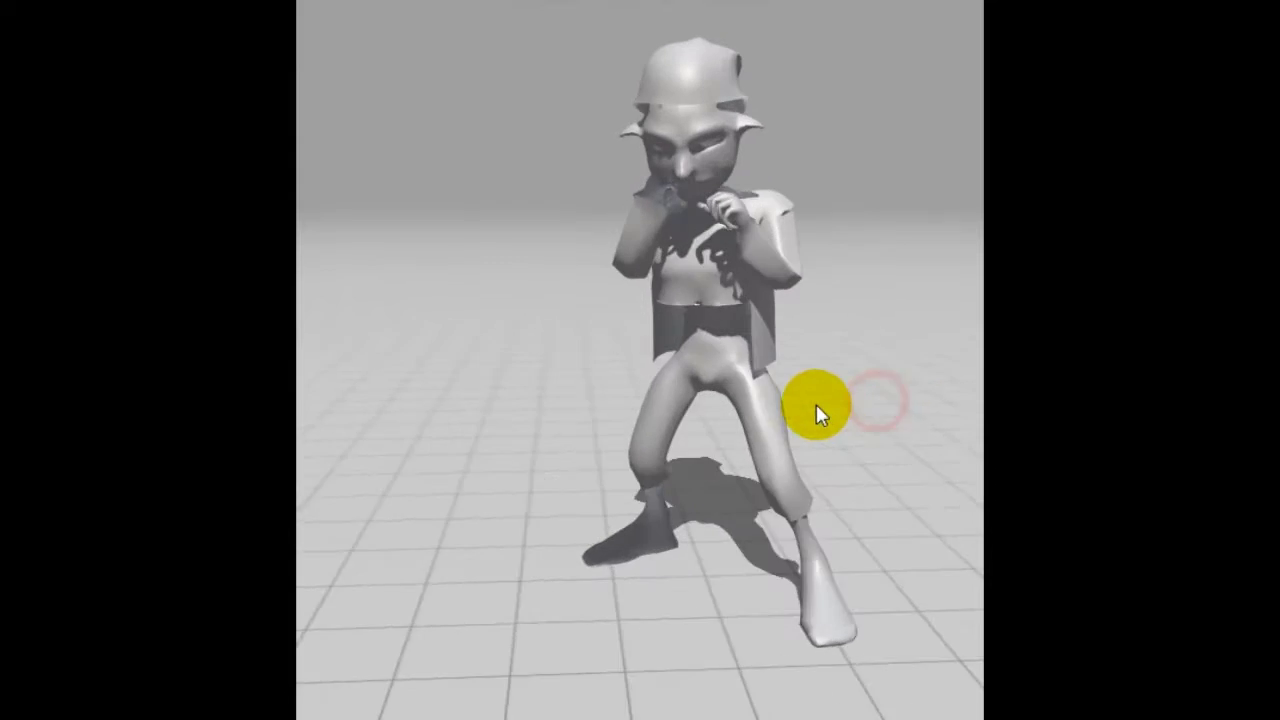
mouse_move(428, 486)
left_mouse_down()
mouse_move(677, 471)
mouse_move(677, 494)
mouse_move(701, 490)
mouse_move(594, 508)
mouse_move(620, 490)
left_mouse_up()
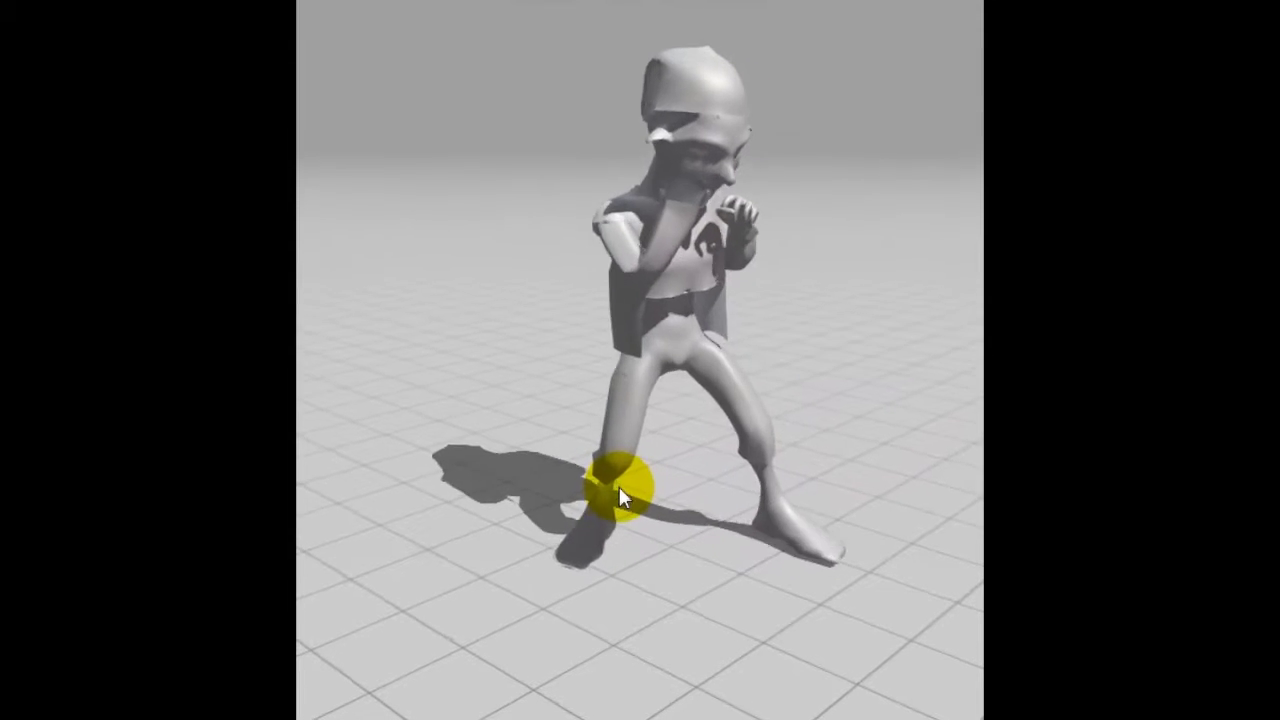
mouse_move(681, 560)
left_mouse_down()
mouse_move(506, 566)
mouse_move(595, 531)
mouse_move(677, 563)
mouse_move(791, 569)
mouse_move(508, 566)
mouse_move(518, 563)
left_mouse_up()
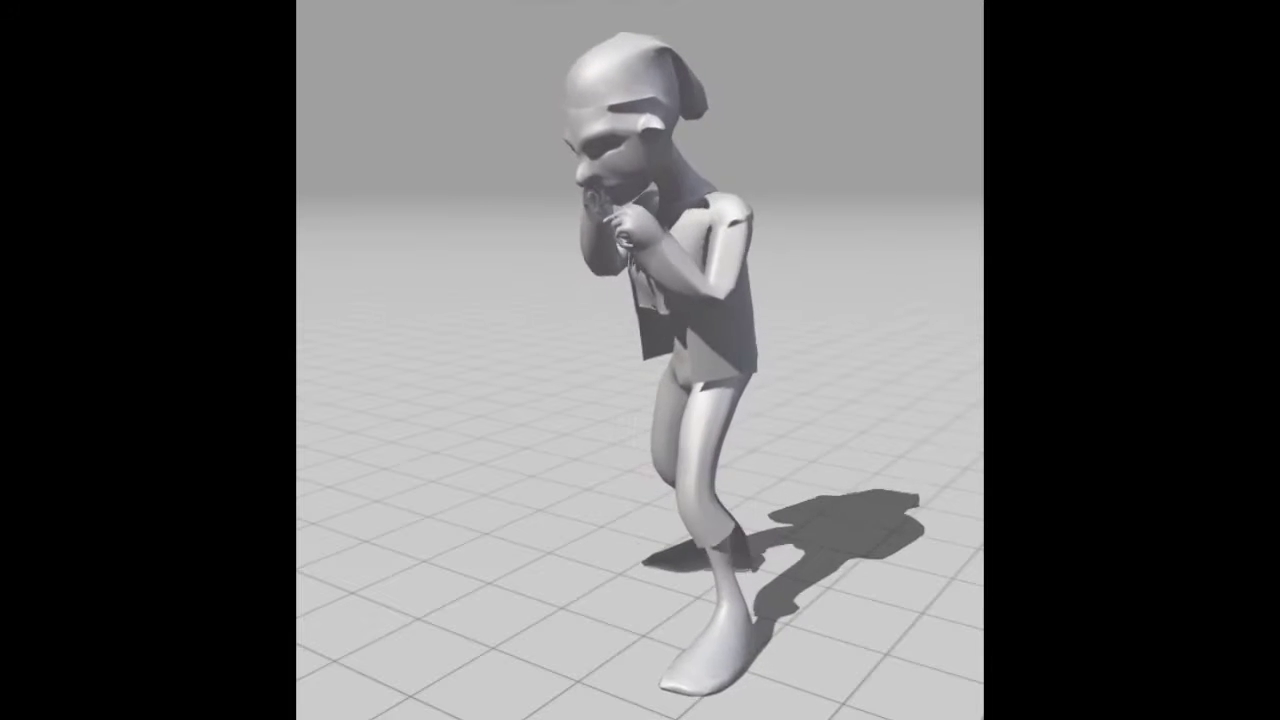
left_click(971, 386)
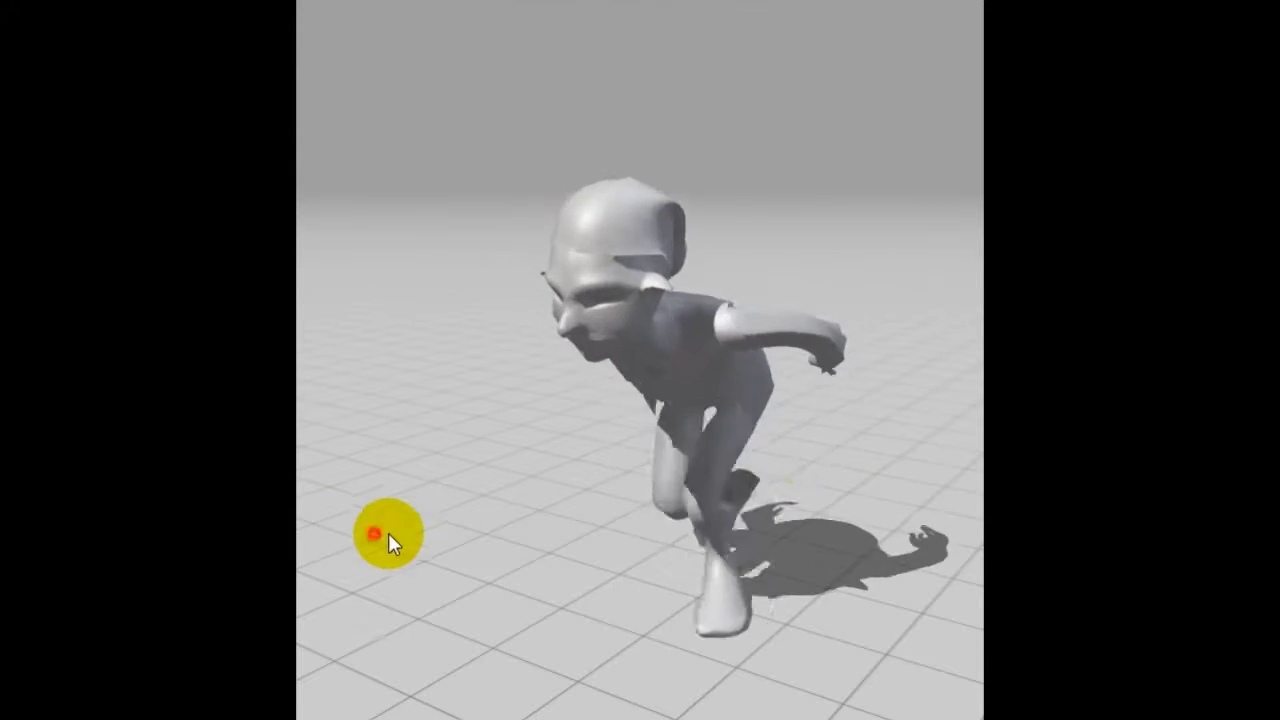
Step: Apply a crawling animation and orbit around it, then view the running animation from the side
mouse_move(388, 533)
left_mouse_down()
mouse_move(603, 522)
mouse_move(531, 509)
left_mouse_up()
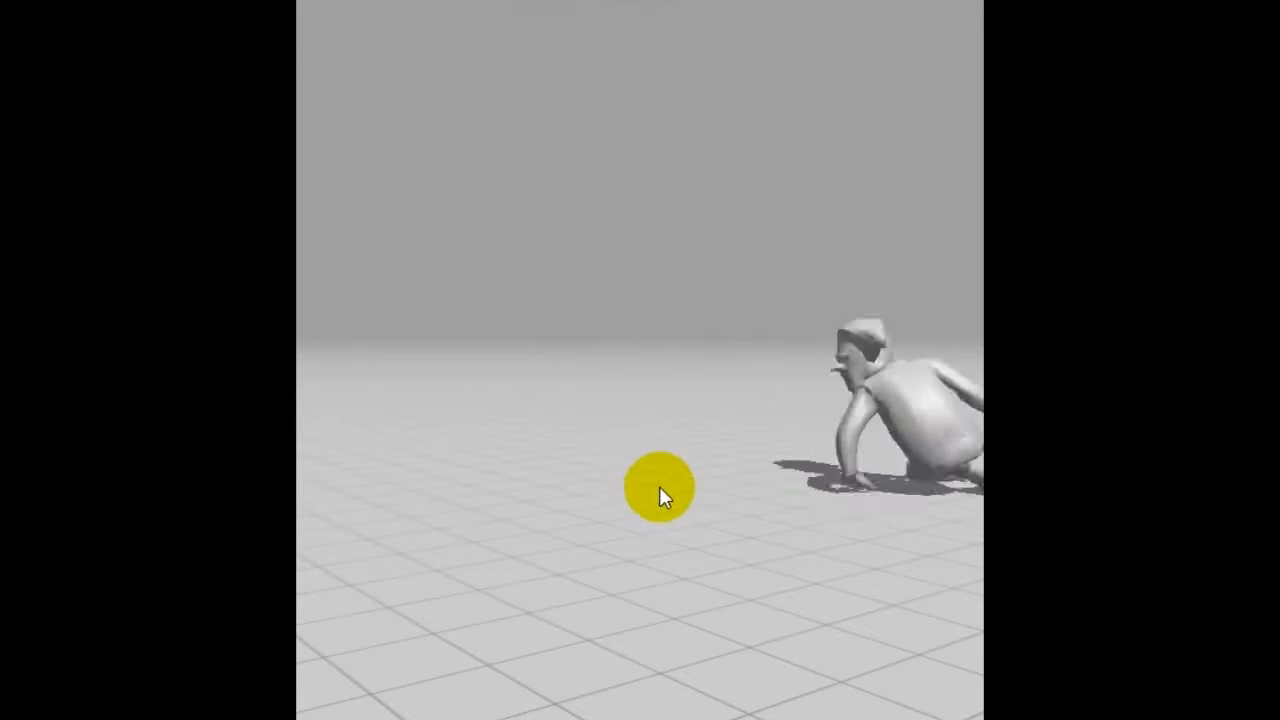
mouse_move(657, 491)
left_mouse_down()
mouse_move(792, 497)
mouse_move(573, 524)
mouse_move(677, 528)
mouse_move(771, 394)
mouse_move(573, 452)
mouse_move(604, 461)
left_mouse_up()
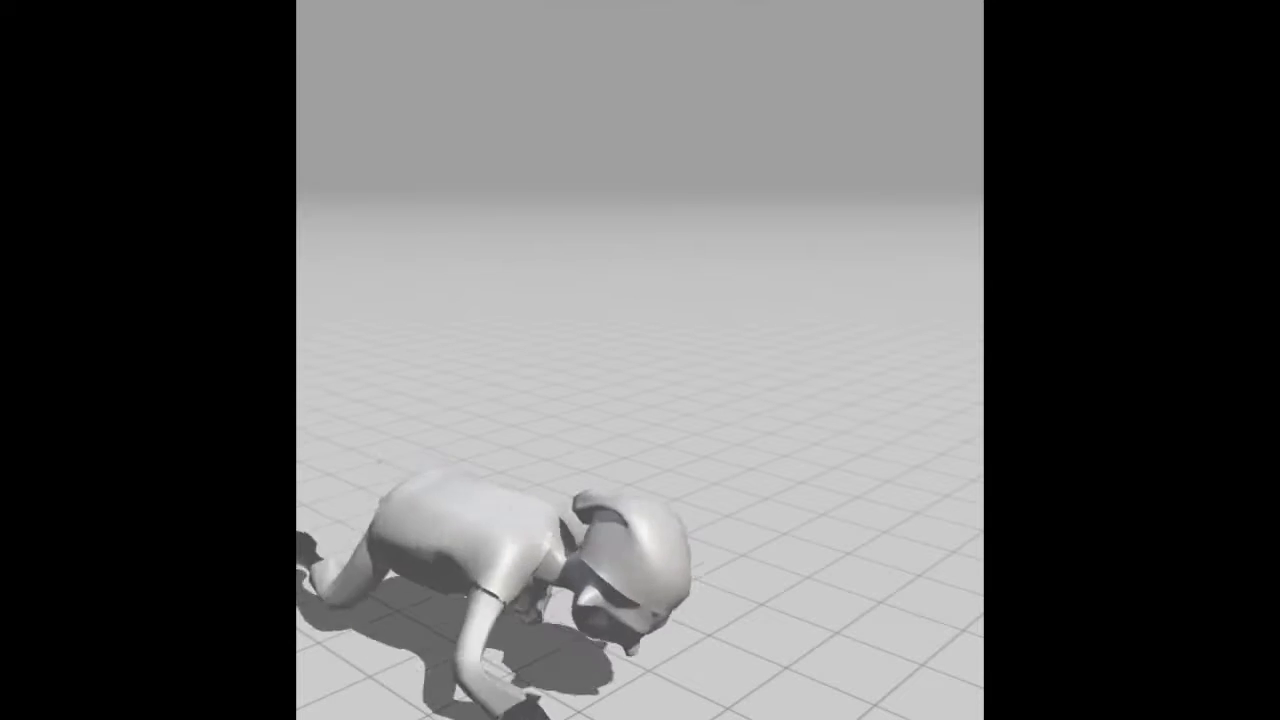
left_click(489, 417)
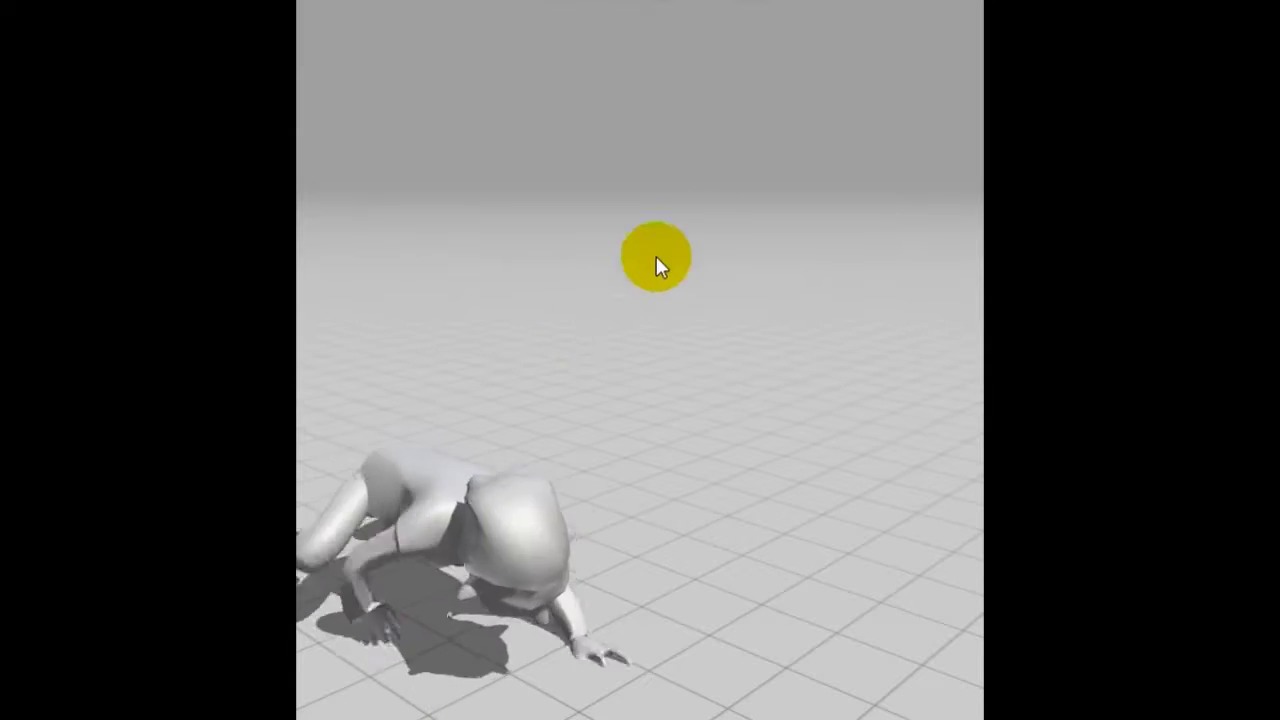
left_click_drag(589, 294, 550, 300)
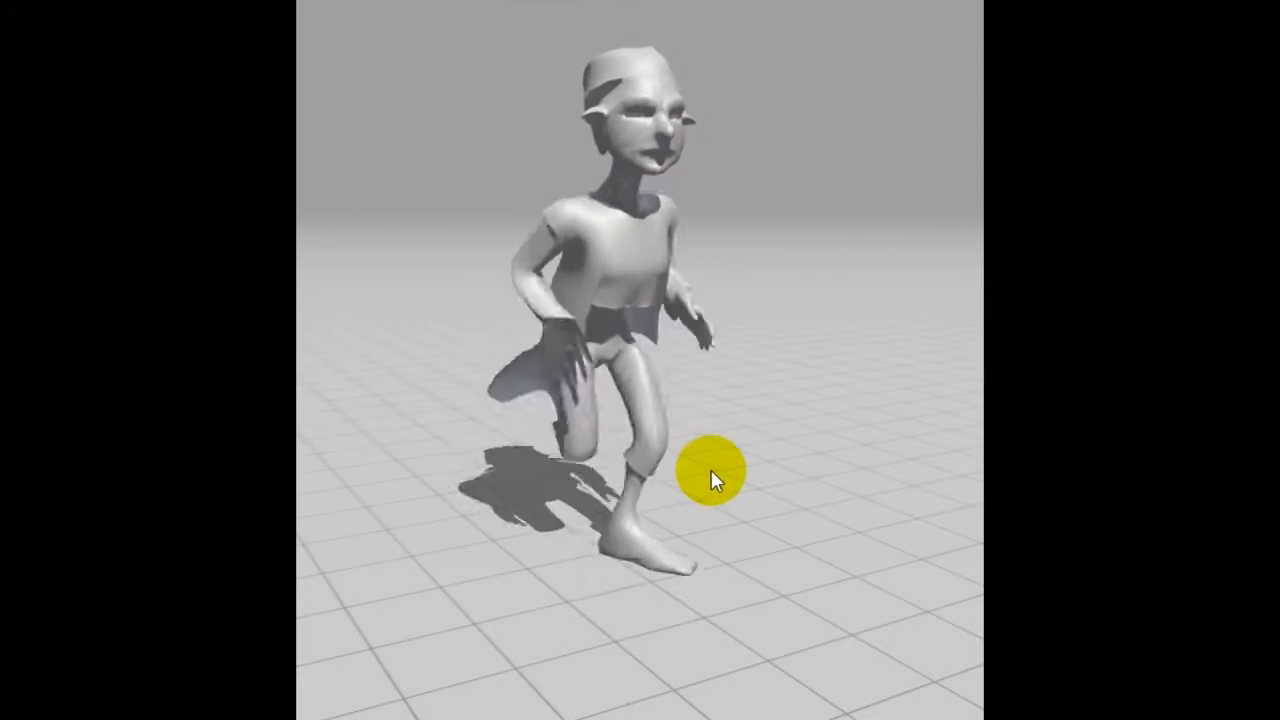
mouse_move(475, 567)
left_mouse_down()
mouse_move(609, 582)
mouse_move(628, 565)
mouse_move(499, 543)
mouse_move(296, 567)
mouse_move(428, 551)
left_mouse_up()
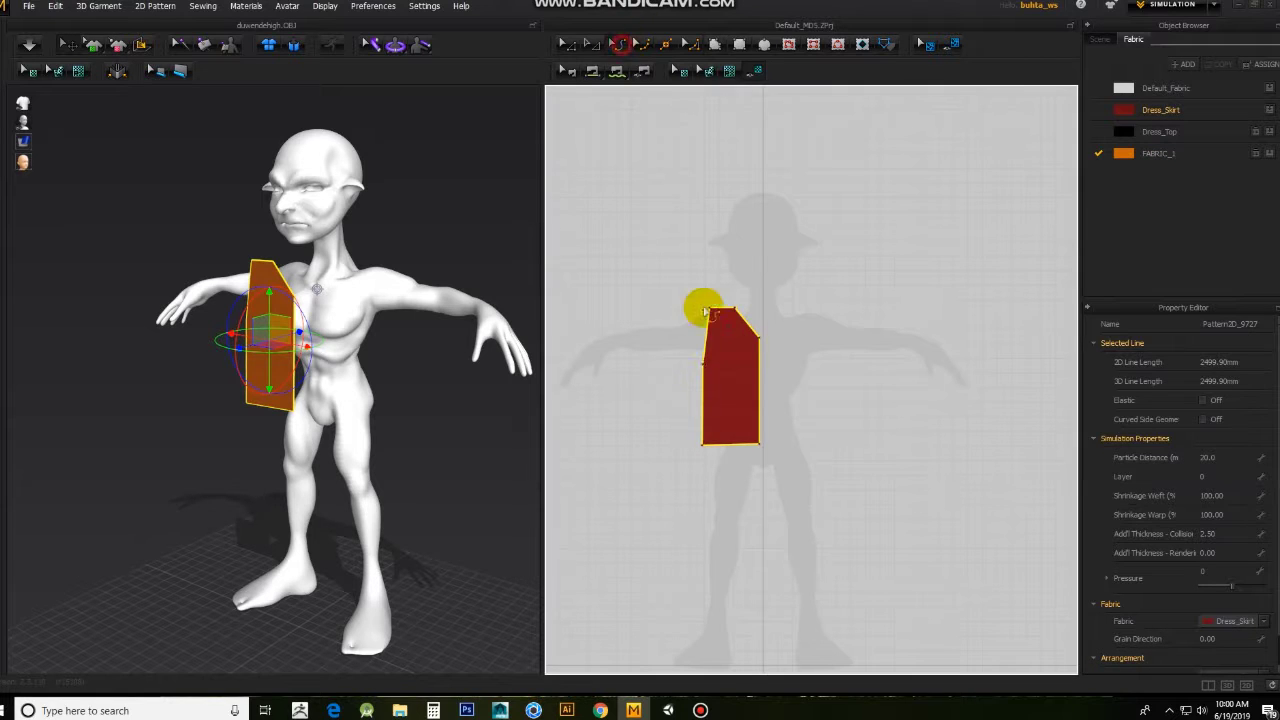
Step: Copy the front bodice piece and mirror-paste it beside the original
right_click(739, 343)
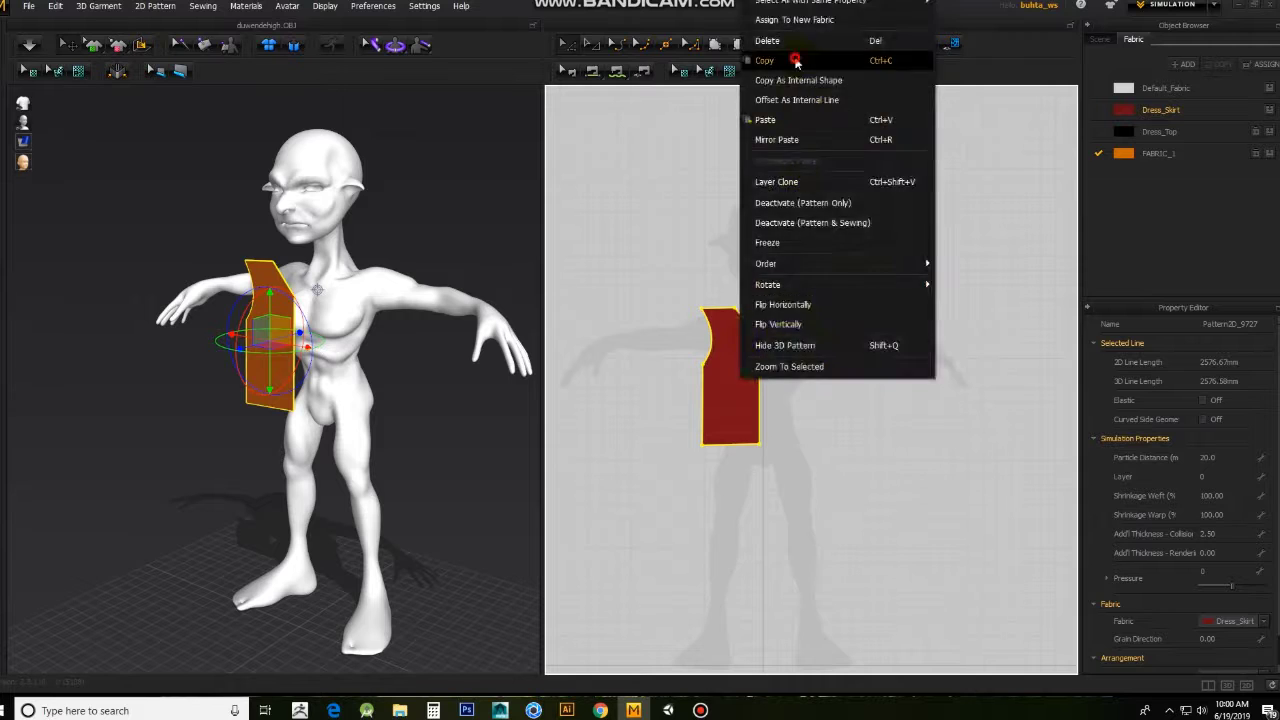
left_click(790, 480)
left_click(800, 370)
scroll(815, 362, "down", 2)
scroll(810, 357, "up", 3)
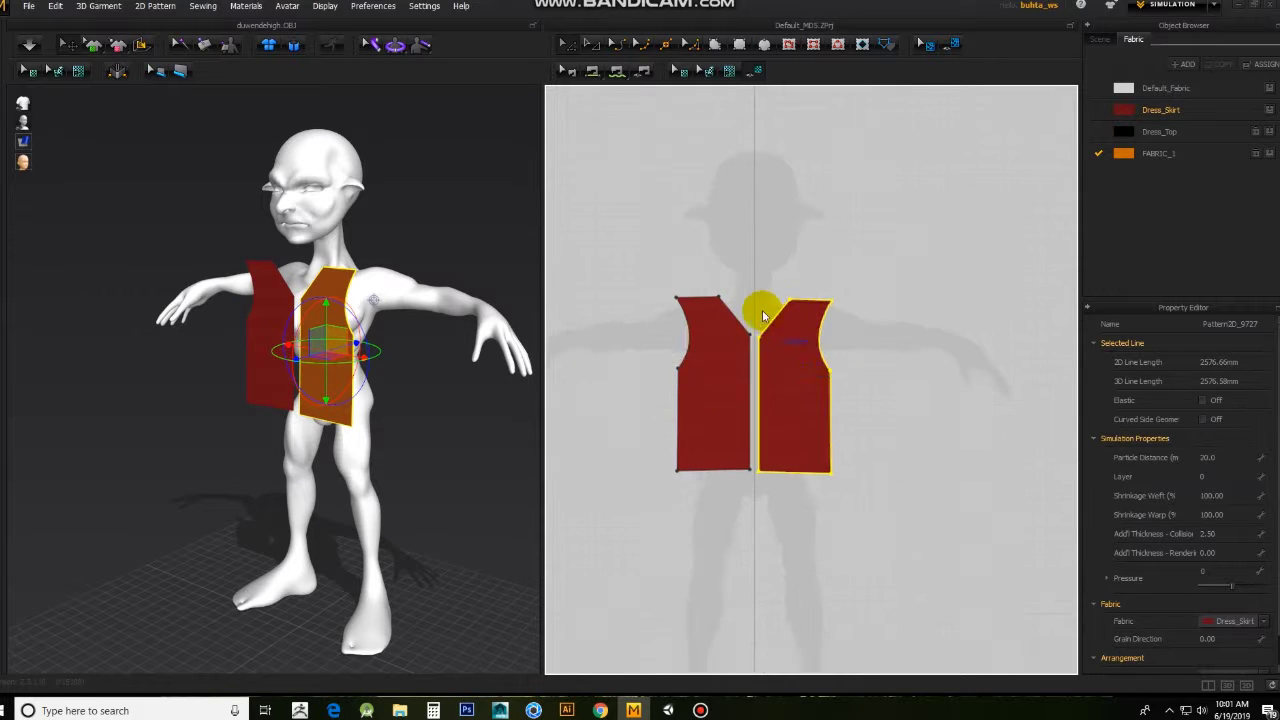
scroll(785, 331, "down", 3)
Step: Copy both front pieces, paste them as back panels, and move them behind the goblin
key("ctrl+a")
right_click(749, 310)
right_click(754, 322)
left_click(843, 431)
left_click(658, 388)
right_click(752, 313)
left_click(803, 451)
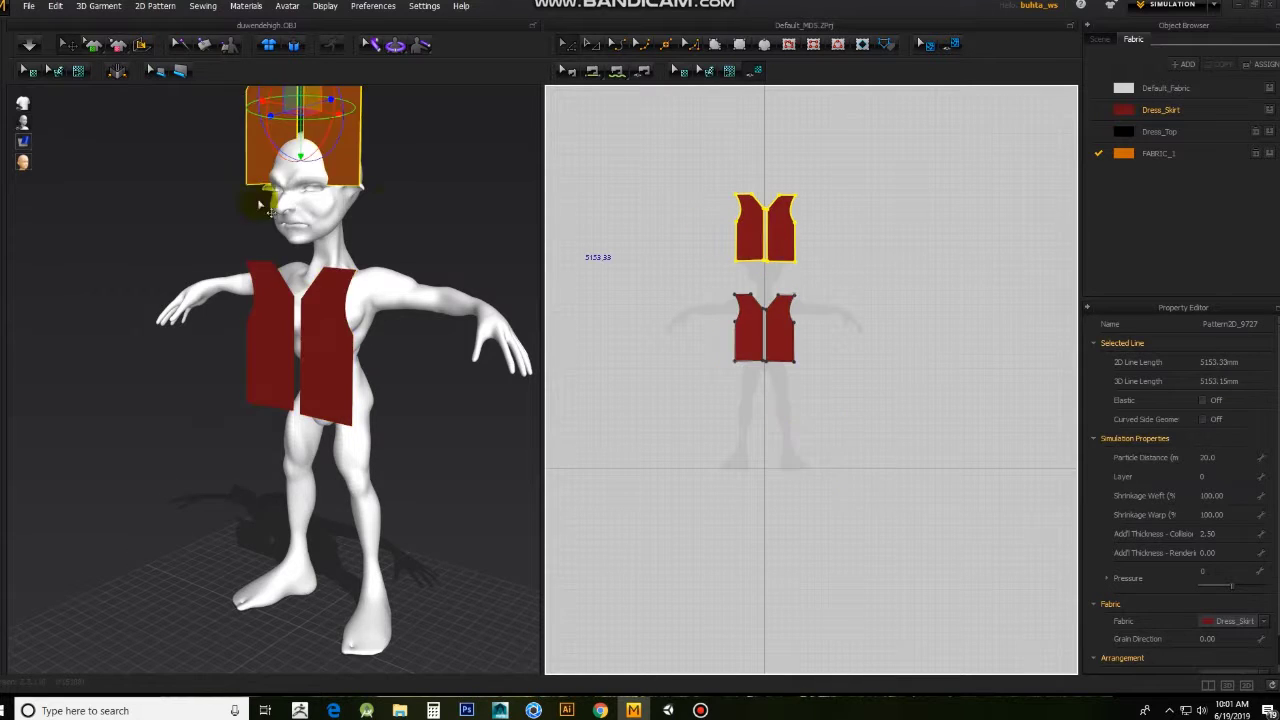
left_click_drag(349, 97, 409, 256)
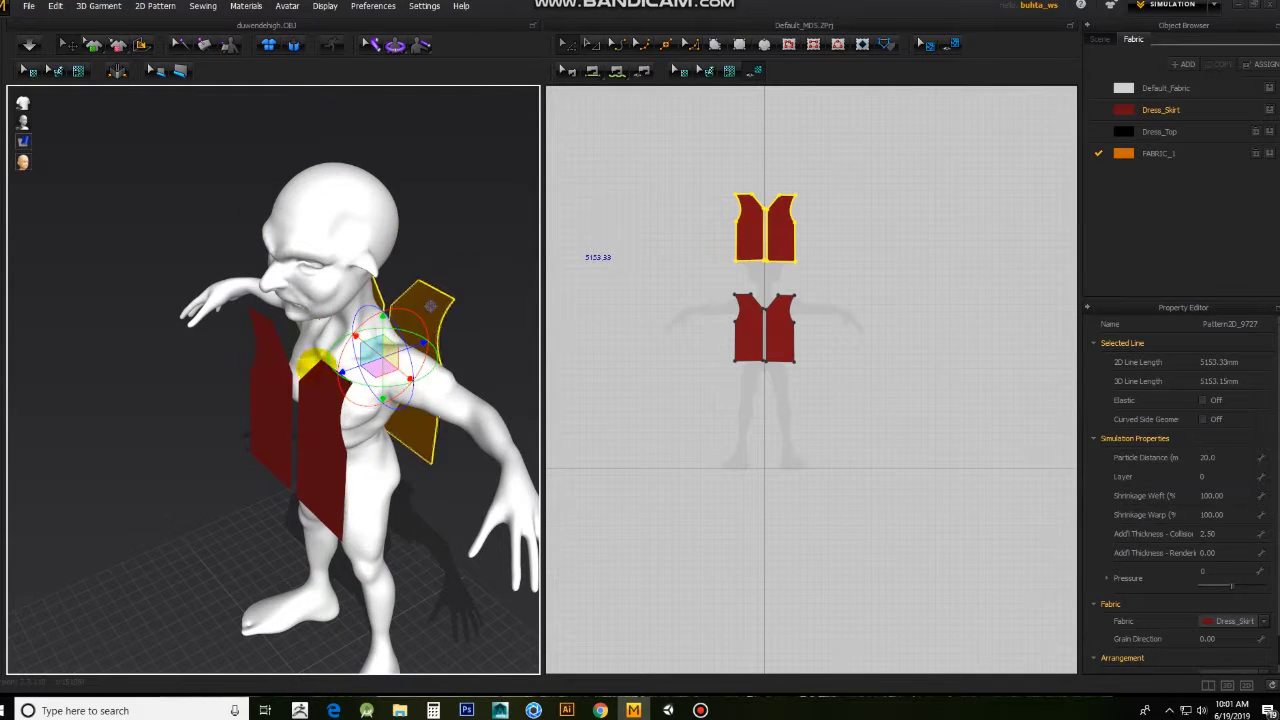
Step: Orbit around the goblin to check the vest from the side, back and front
right_click_drag(429, 306, 412, 251)
left_click(288, 343)
mouse_move(366, 303)
right_mouse_down()
mouse_move(288, 343)
mouse_move(360, 300)
mouse_move(520, 250)
right_mouse_up()
scroll(690, 224, "up", 2)
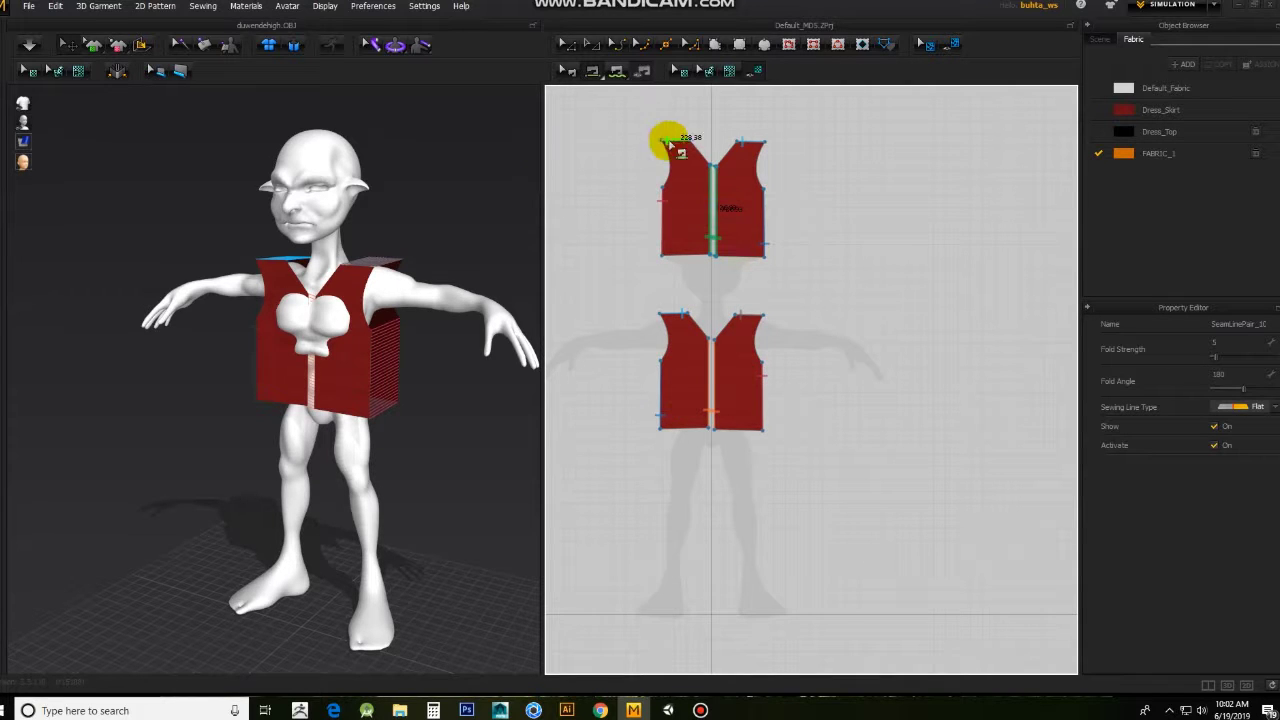
mouse_move(432, 194)
right_mouse_down()
mouse_move(409, 200)
mouse_move(463, 211)
right_mouse_up()
scroll(649, 309, "up", 3)
right_click_drag(649, 309, 757, 229)
left_click(843, 438)
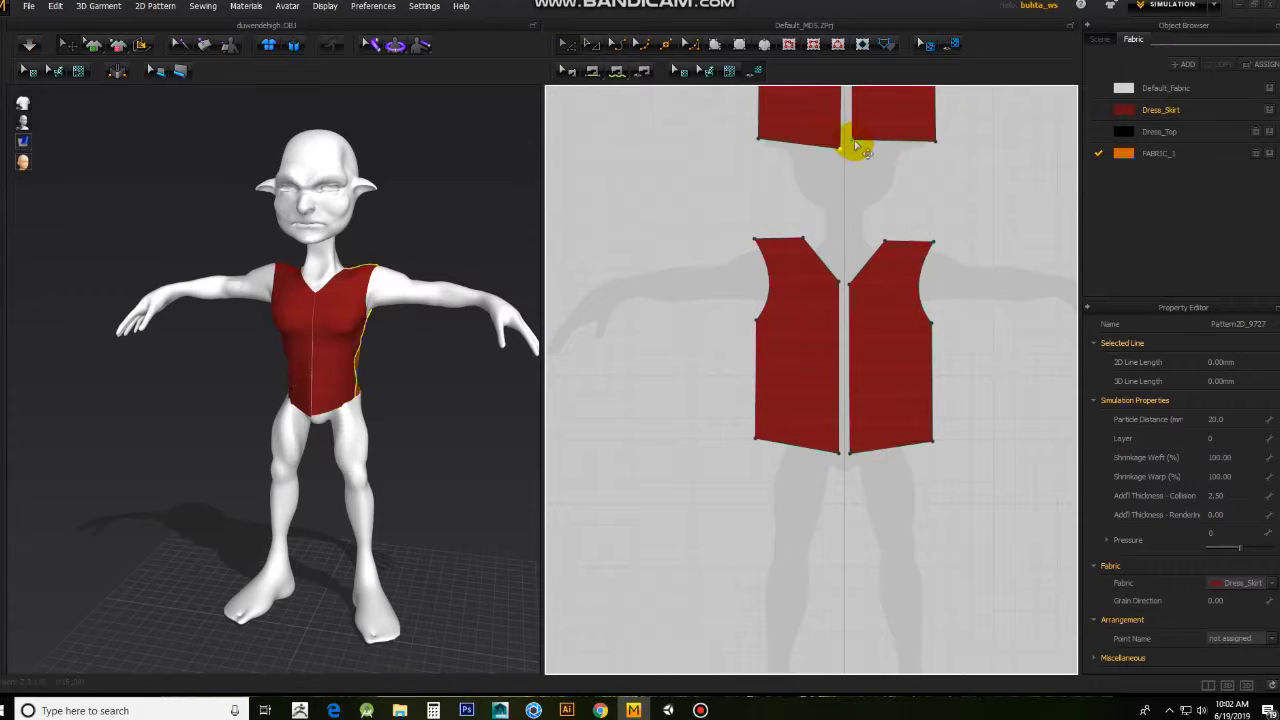
right_click_drag(163, 340, 103, 374)
right_click_drag(790, 250, 777, 449)
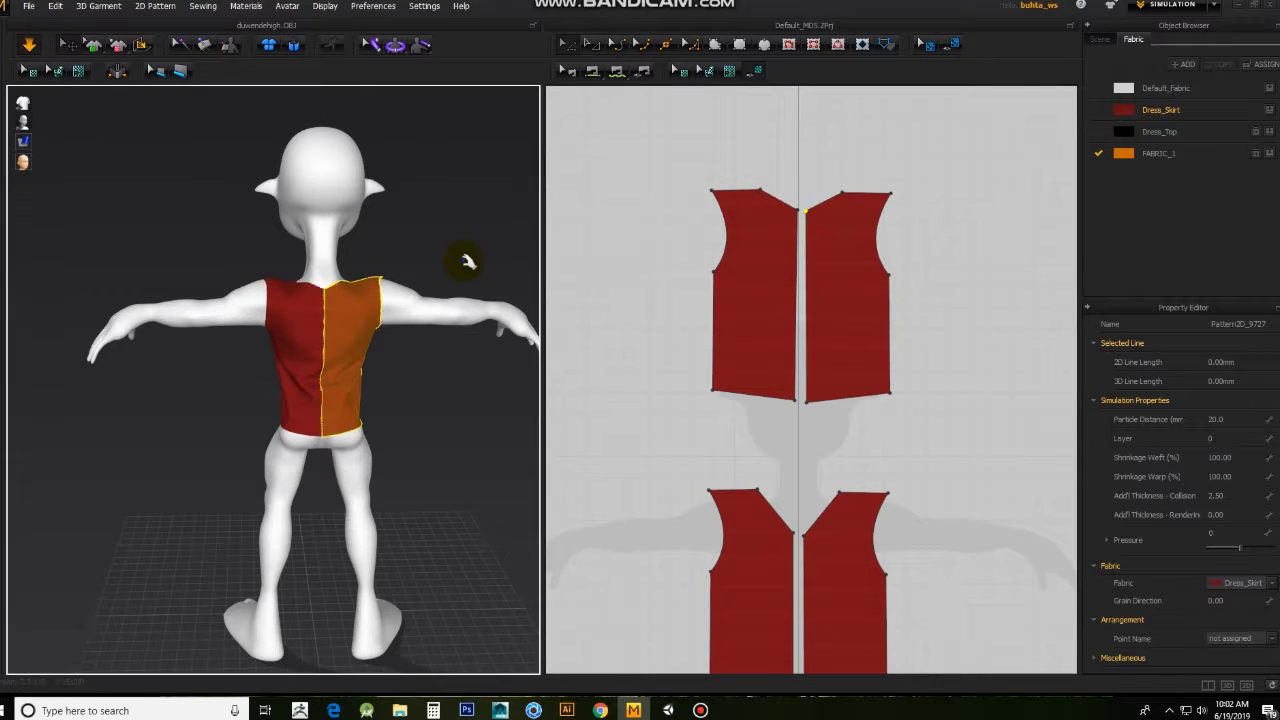
left_click(177, 466)
right_click_drag(177, 466, 206, 443)
scroll(786, 429, "down", 3)
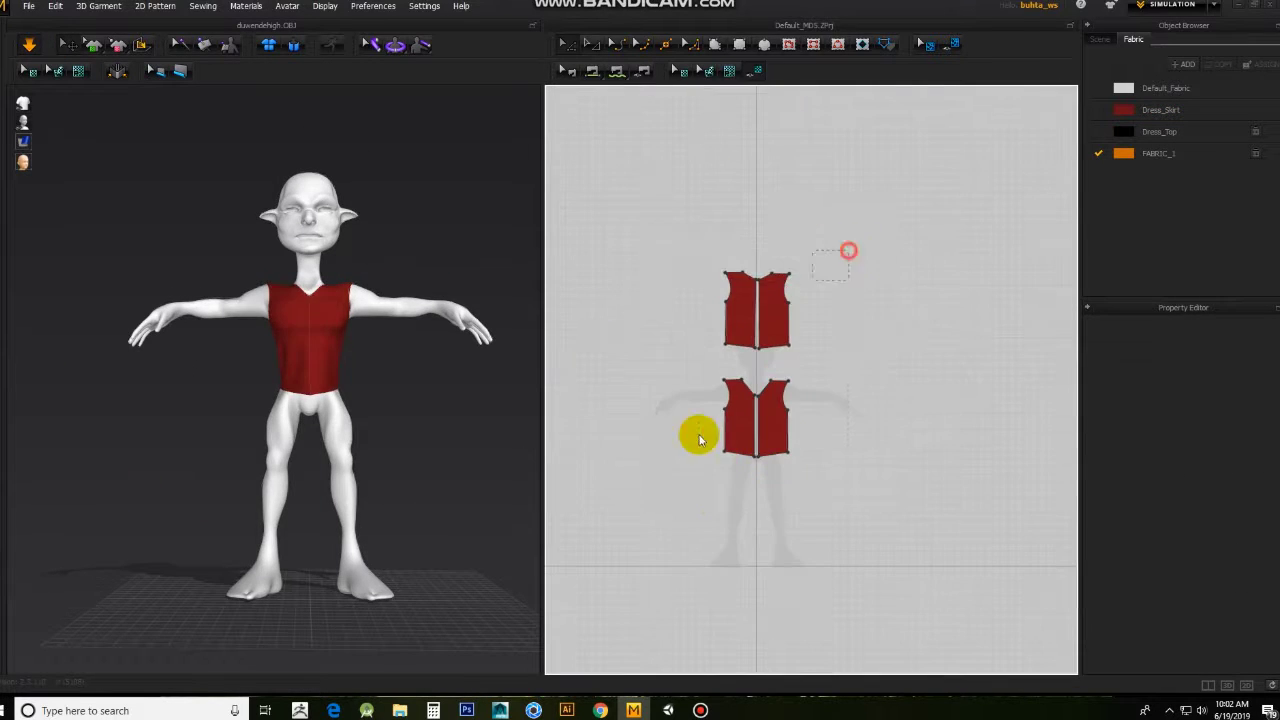
scroll(648, 124, "up", 5)
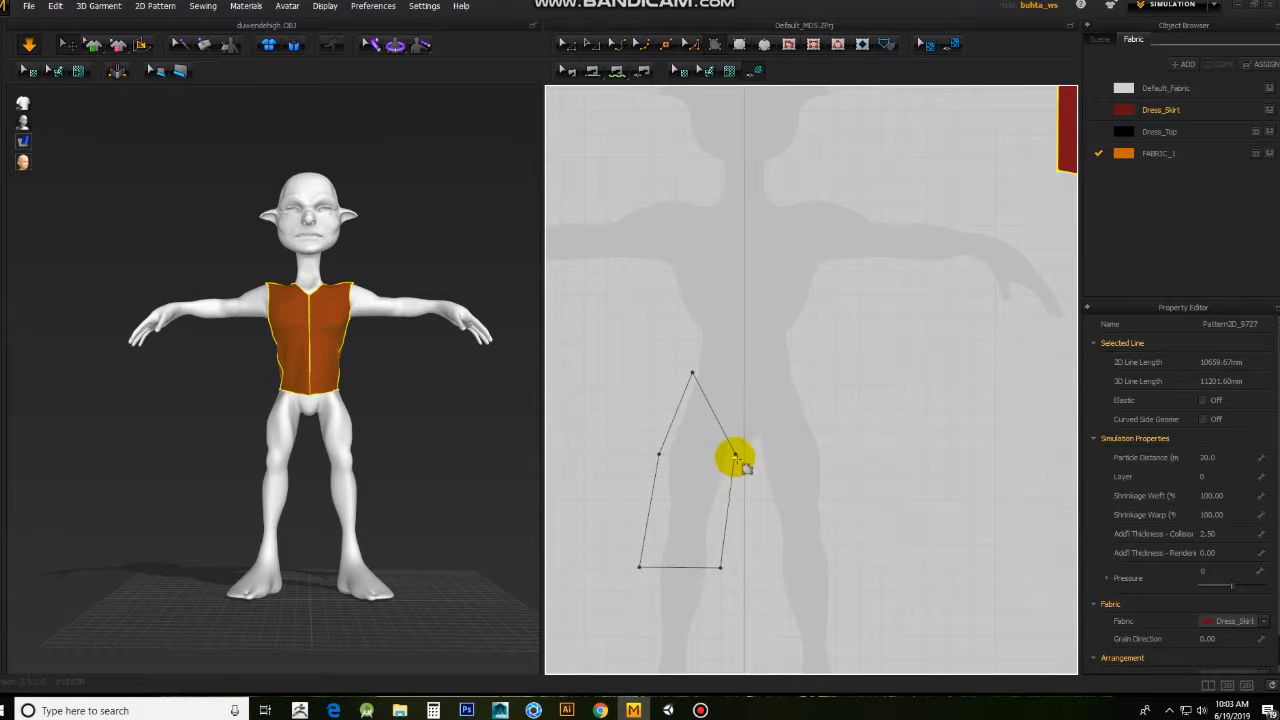
Step: Mirror-paste the new leg piece and place the copy right of the original
right_click(705, 469)
left_click_drag(1160, 110, 700, 497)
right_click_drag(375, 391, 365, 572)
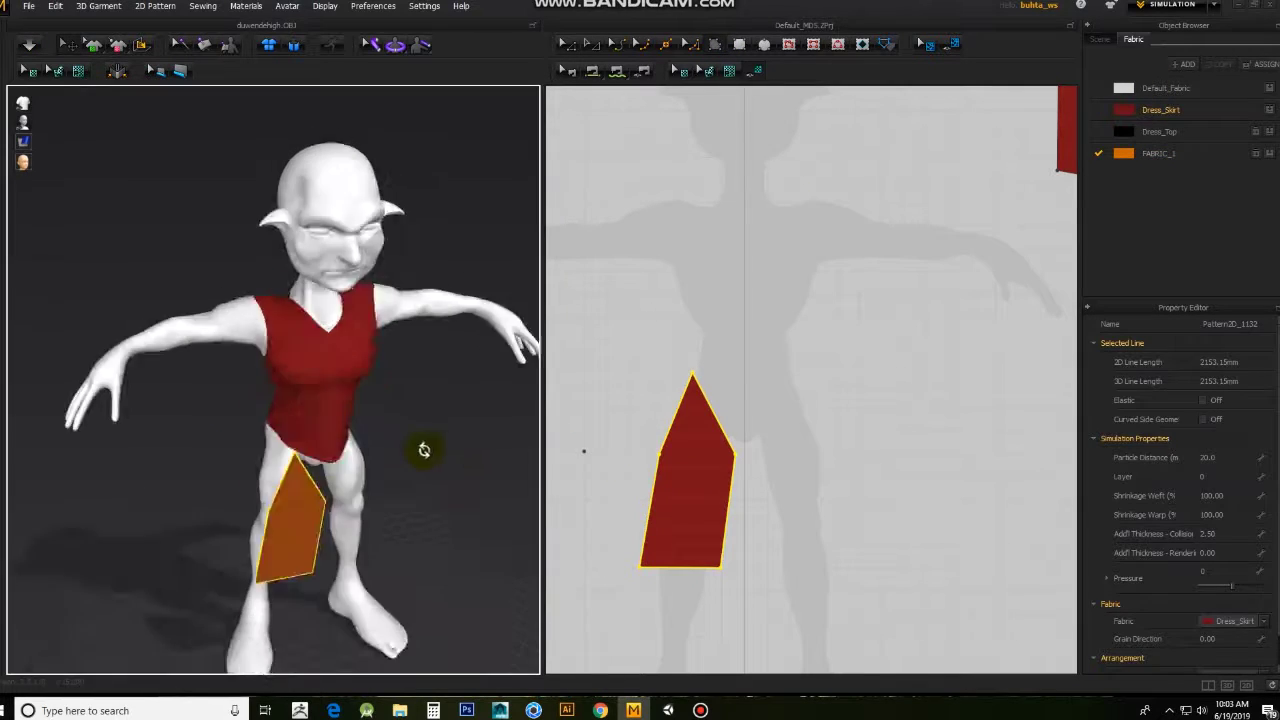
right_click(770, 472)
left_click(749, 323)
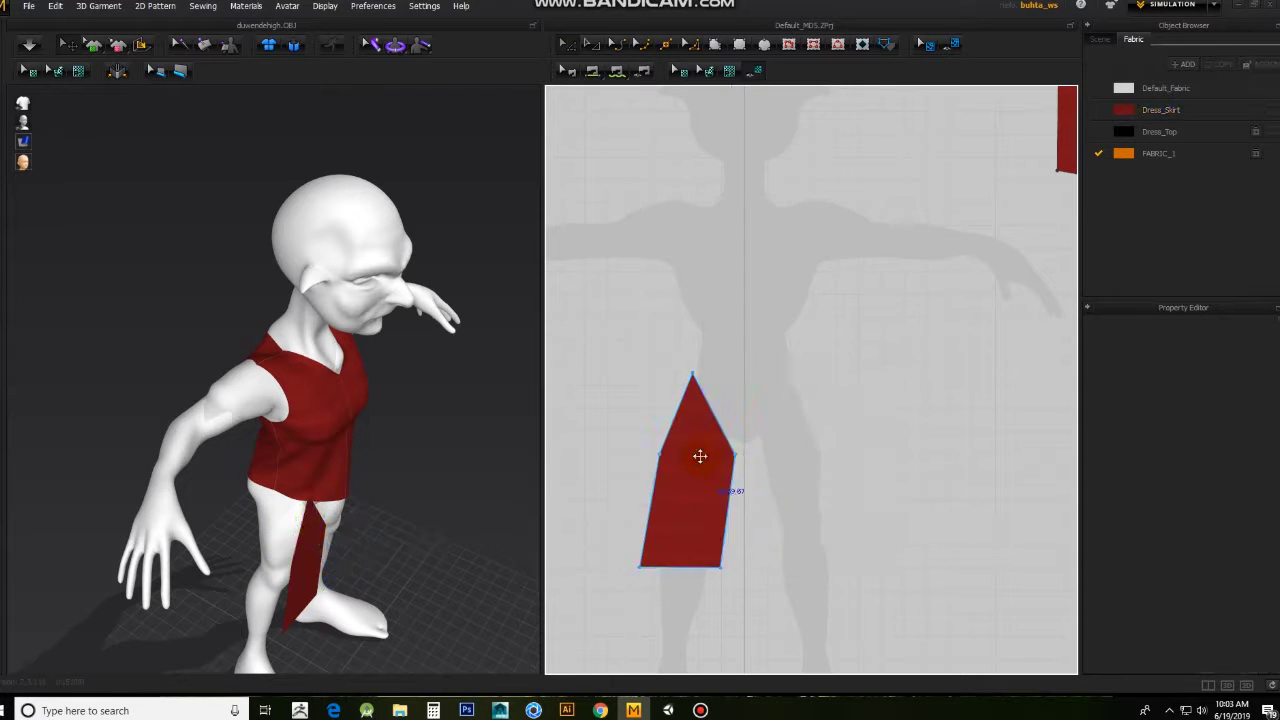
left_click_drag(686, 331, 802, 503)
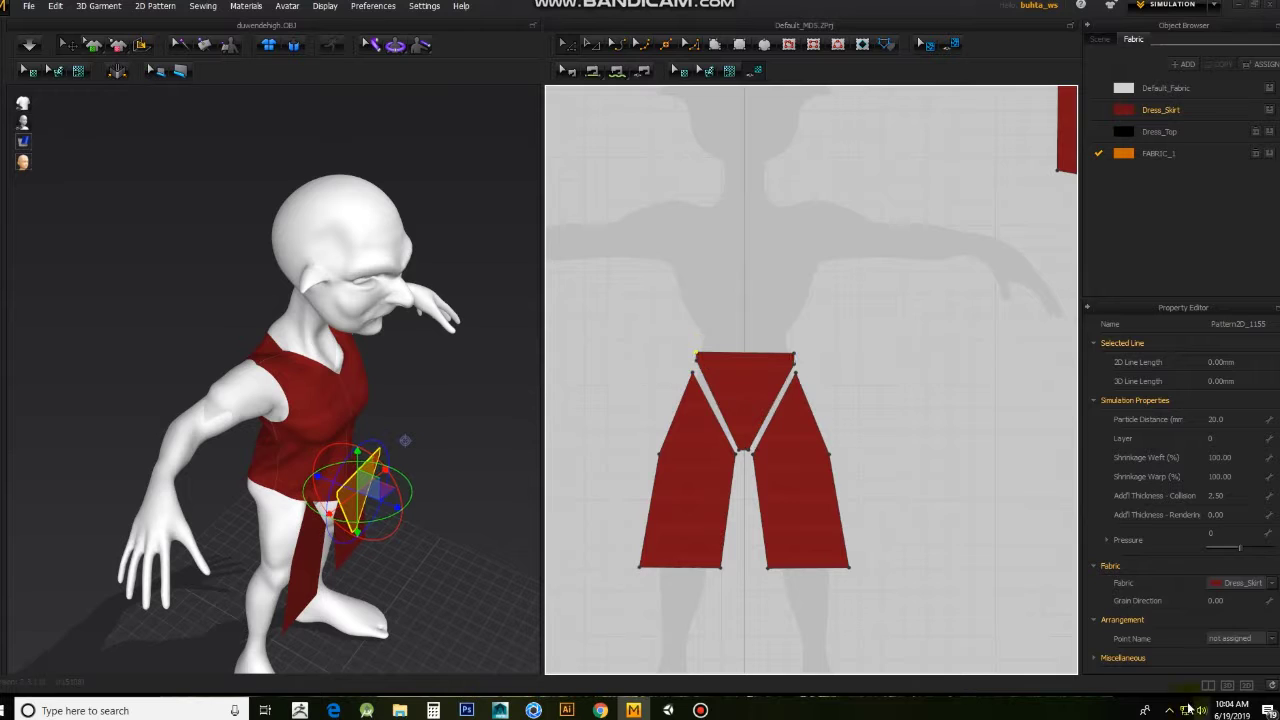
Step: Adjust the shorts pieces, check them on the goblin, and select all pants pattern pieces
left_click(1210, 684)
left_click(818, 302)
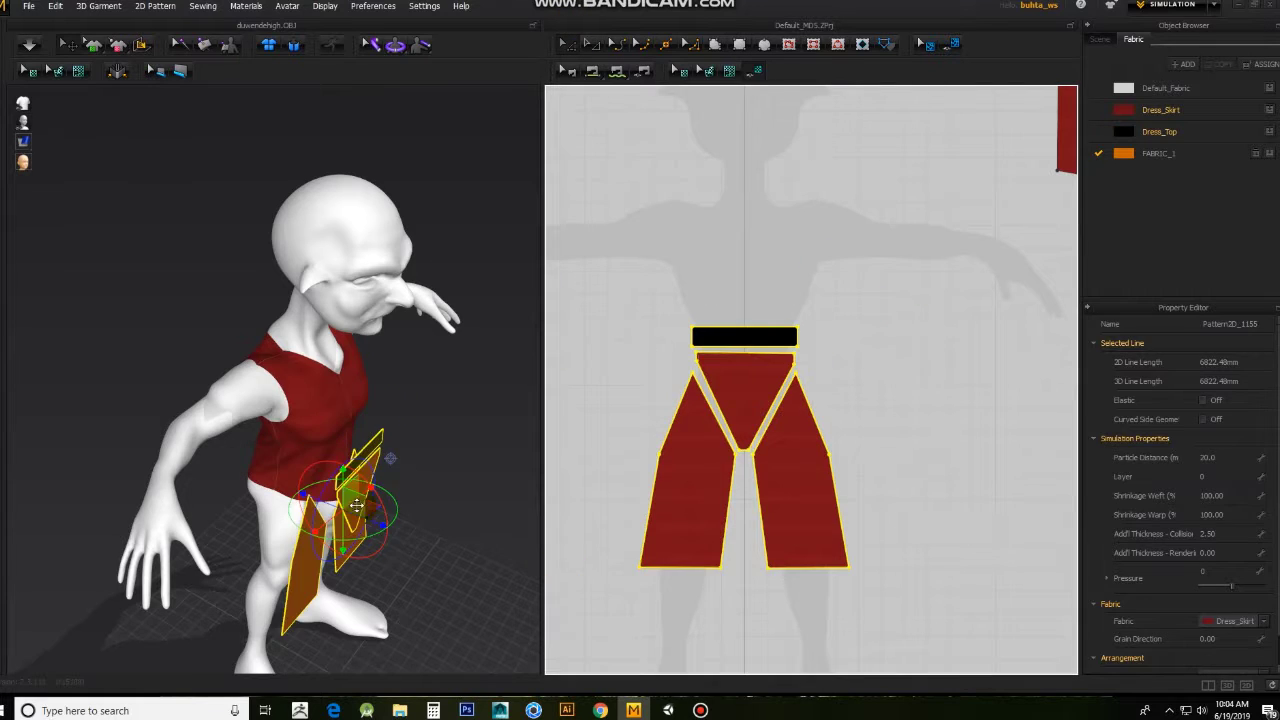
right_click_drag(356, 505, 430, 366)
left_click(350, 396)
mouse_move(350, 396)
right_mouse_down()
mouse_move(399, 421)
mouse_move(384, 378)
right_mouse_up()
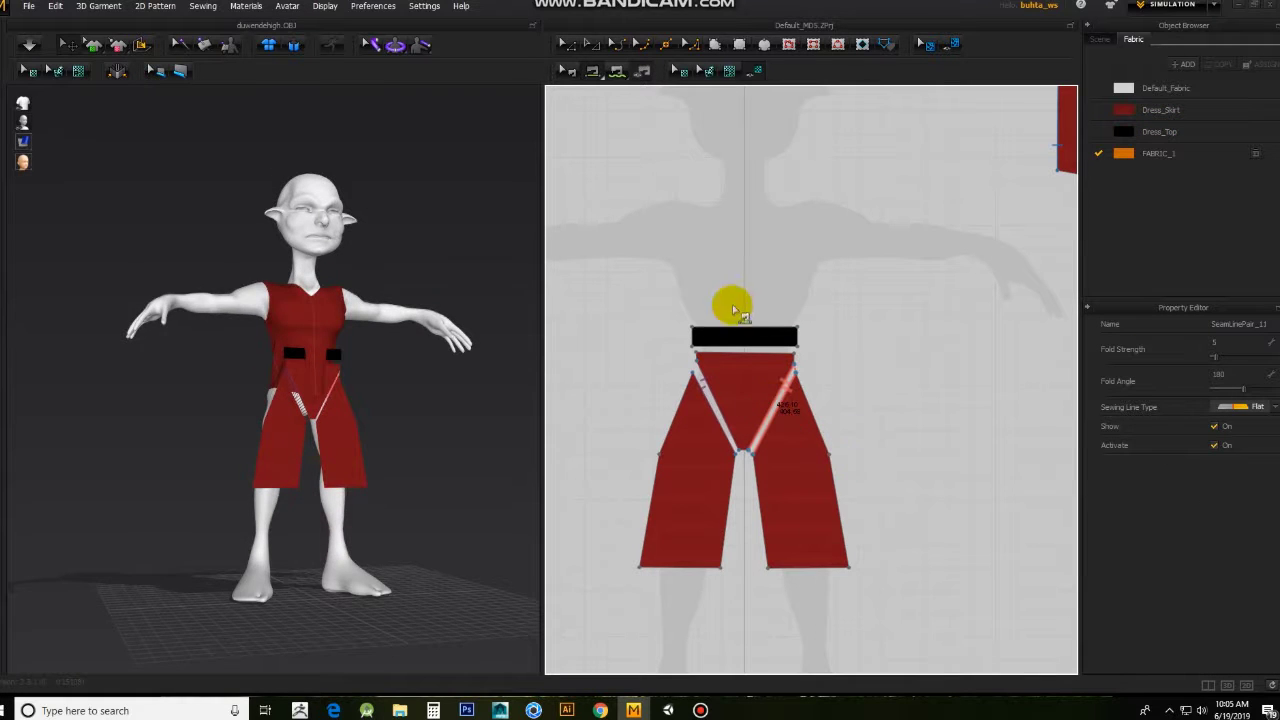
left_click_drag(886, 300, 586, 629)
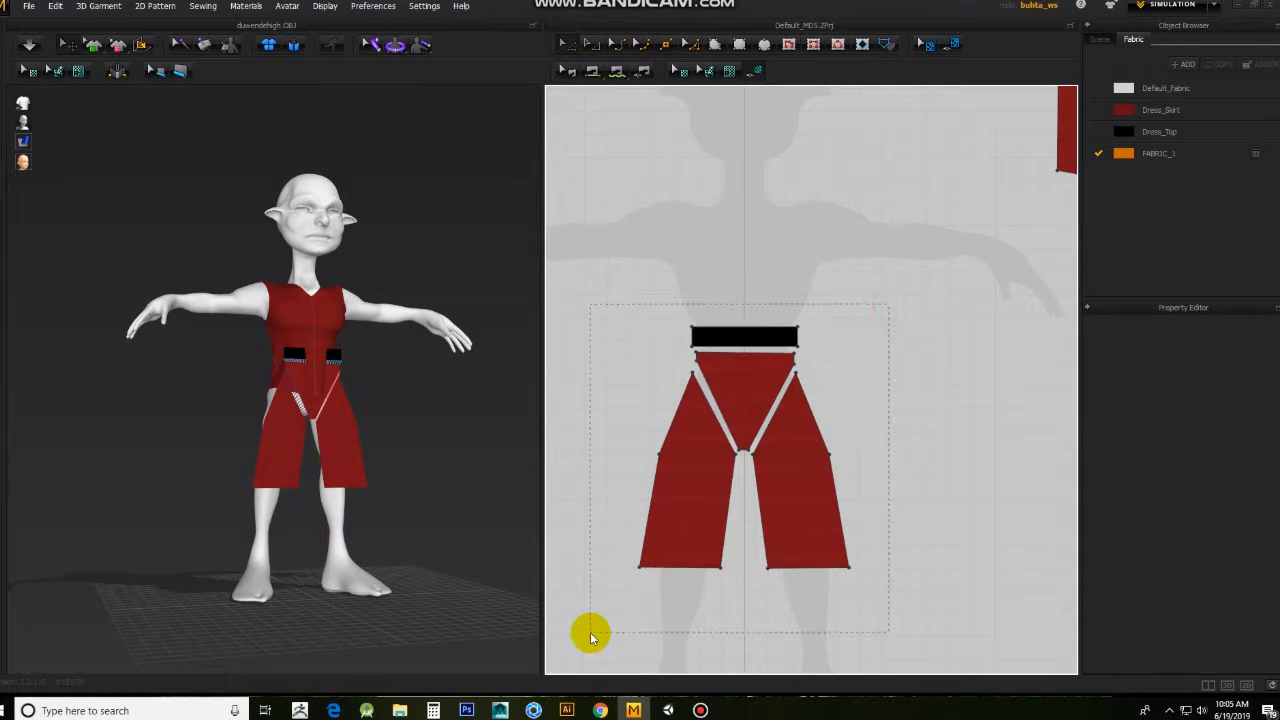
Step: Paste a mirrored copy of the pants pattern set to the right of the original
right_click(742, 382)
key("Escape")
right_click(957, 355)
left_click(880, 134)
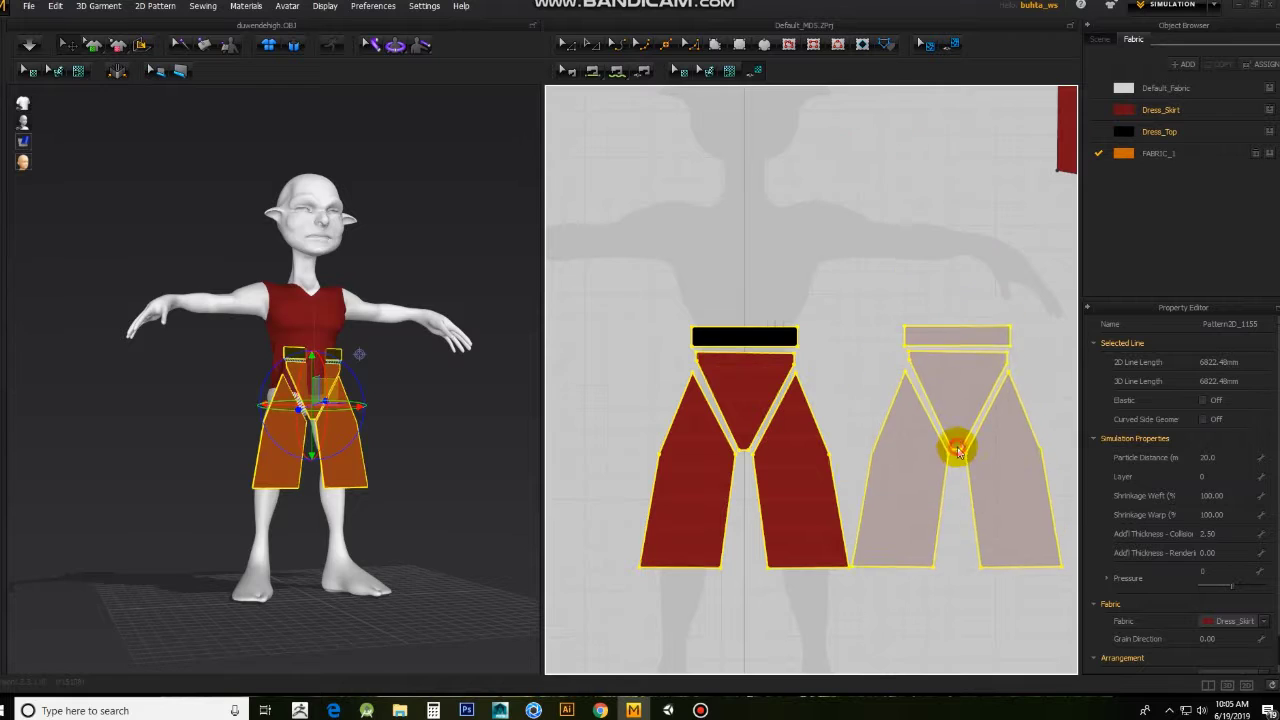
left_click(957, 448)
right_click_drag(430, 472, 268, 437)
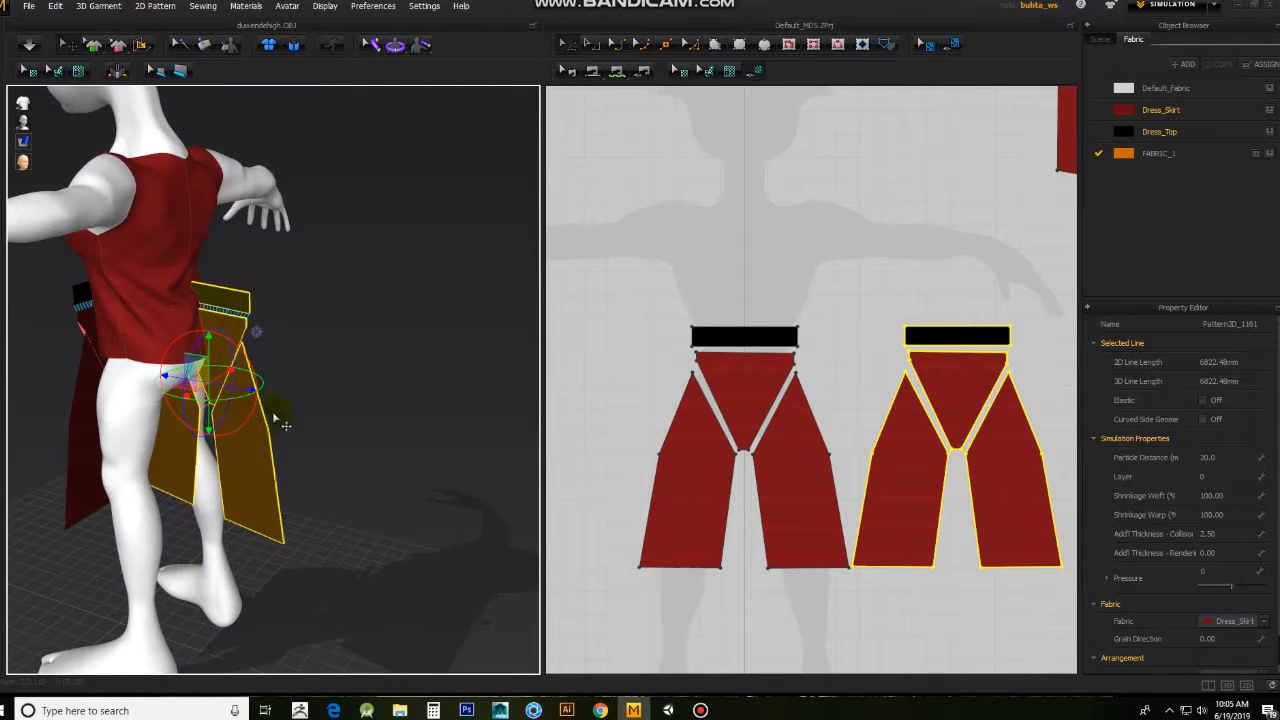
left_click(866, 288)
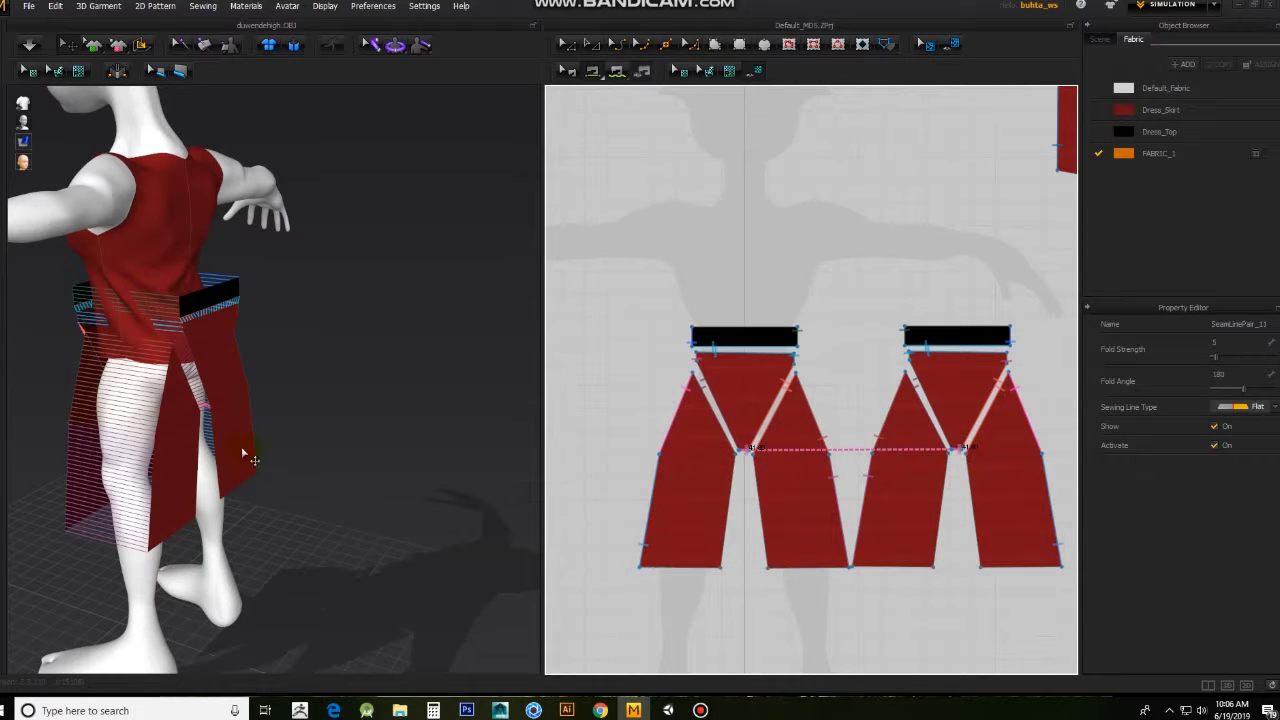
Step: Move the copied pants set down and right, then run the cloth simulation
scroll(723, 429, "up", 3)
scroll(986, 443, "down", 2)
scroll(770, 462, "up", 3)
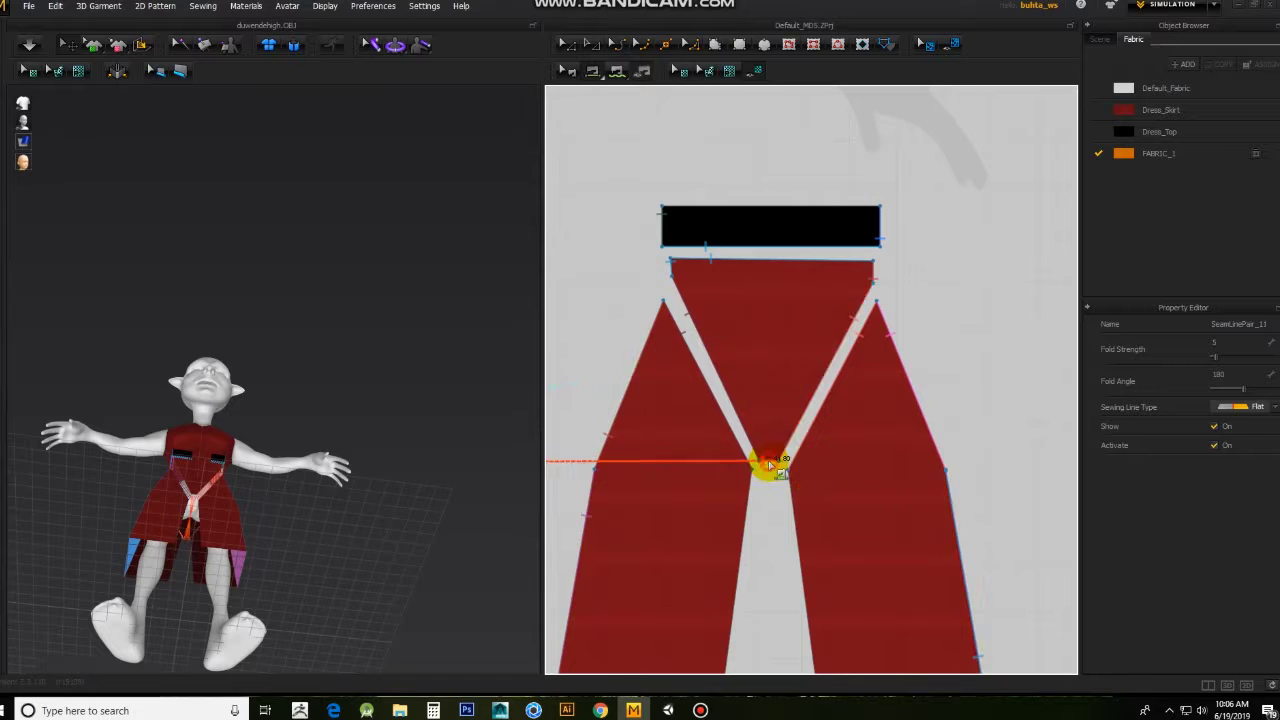
scroll(913, 405, "down", 3)
left_click_drag(760, 545, 800, 597)
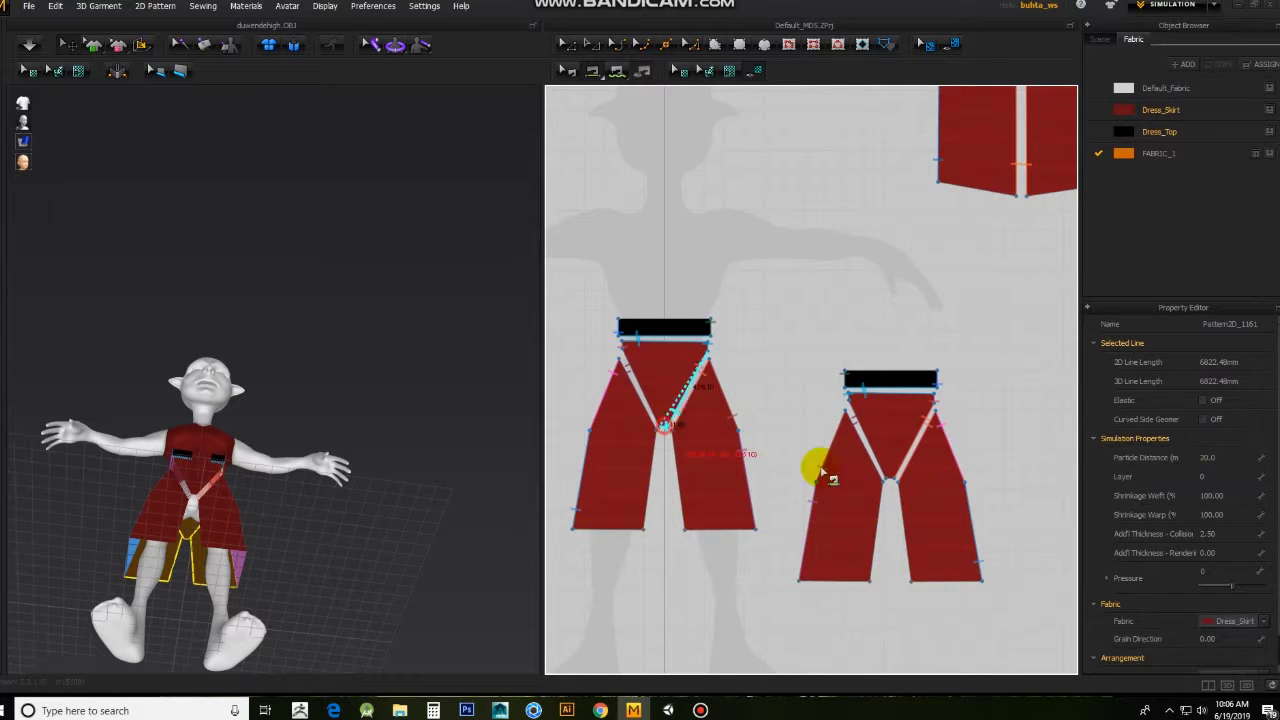
scroll(891, 484, "up", 5)
scroll(886, 491, "down", 5)
scroll(563, 349, "up", 4)
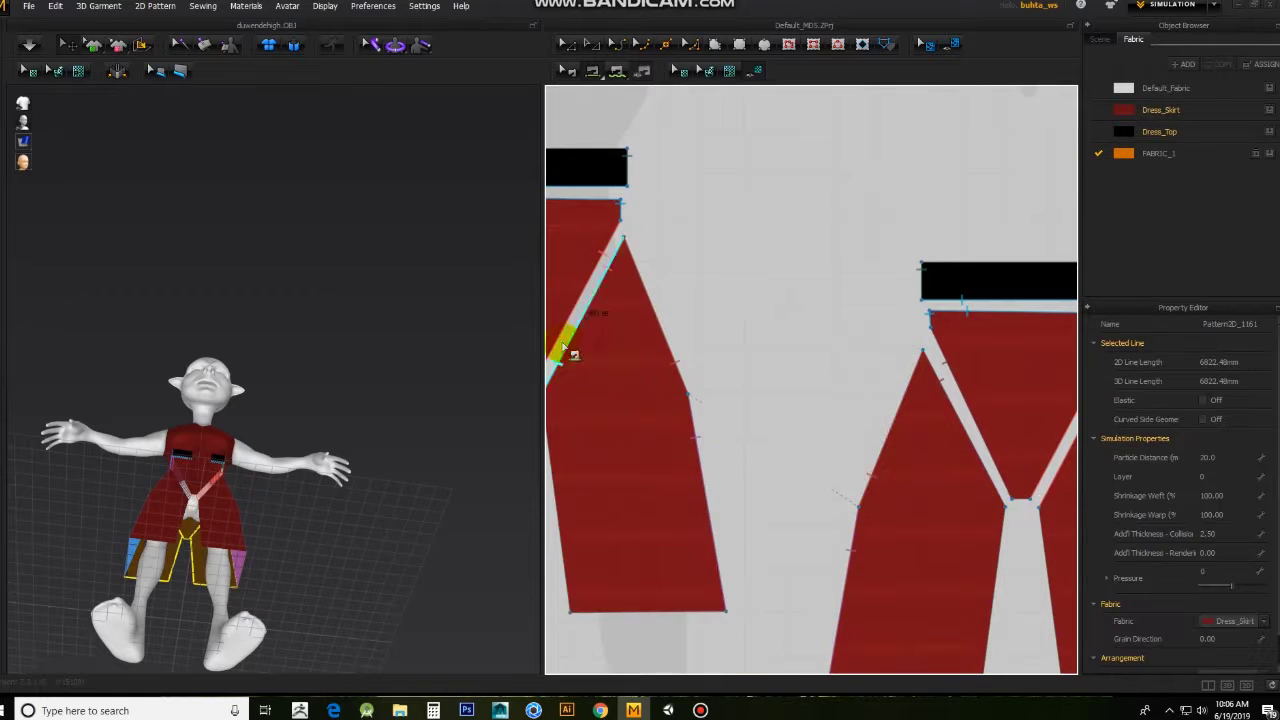
scroll(625, 350, "down", 1)
right_click_drag(340, 300, 343, 463)
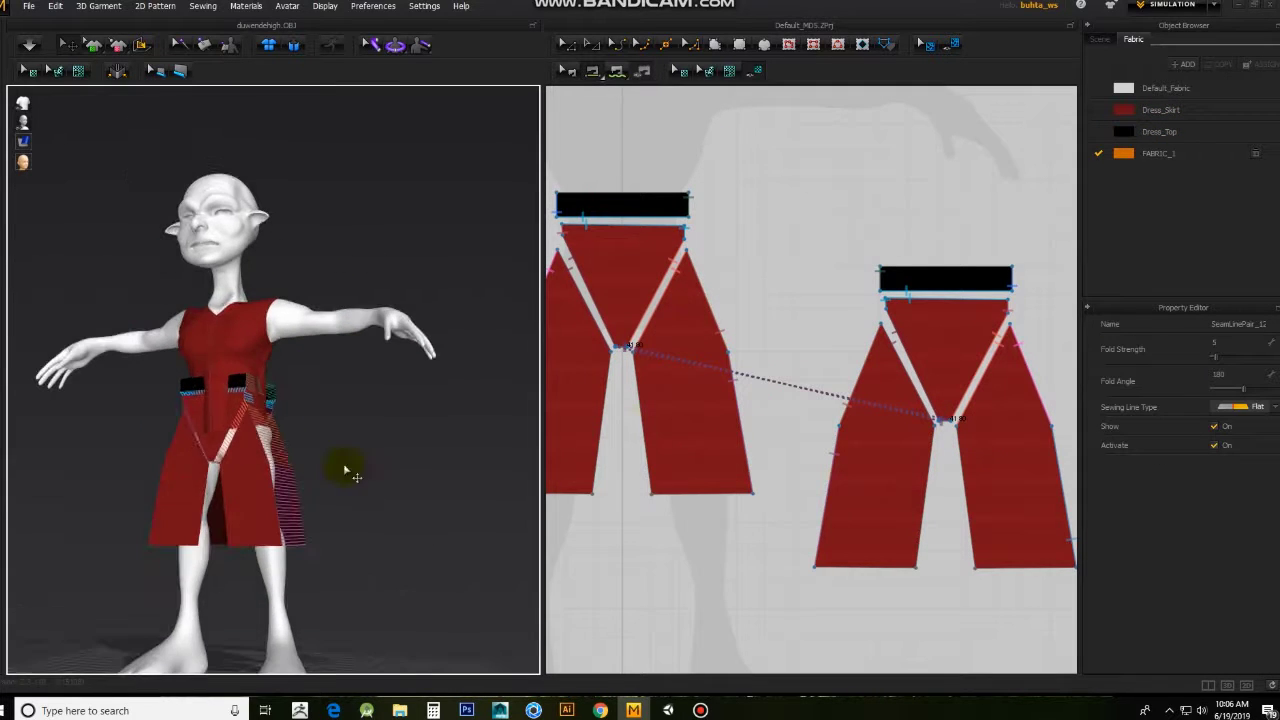
key("space")
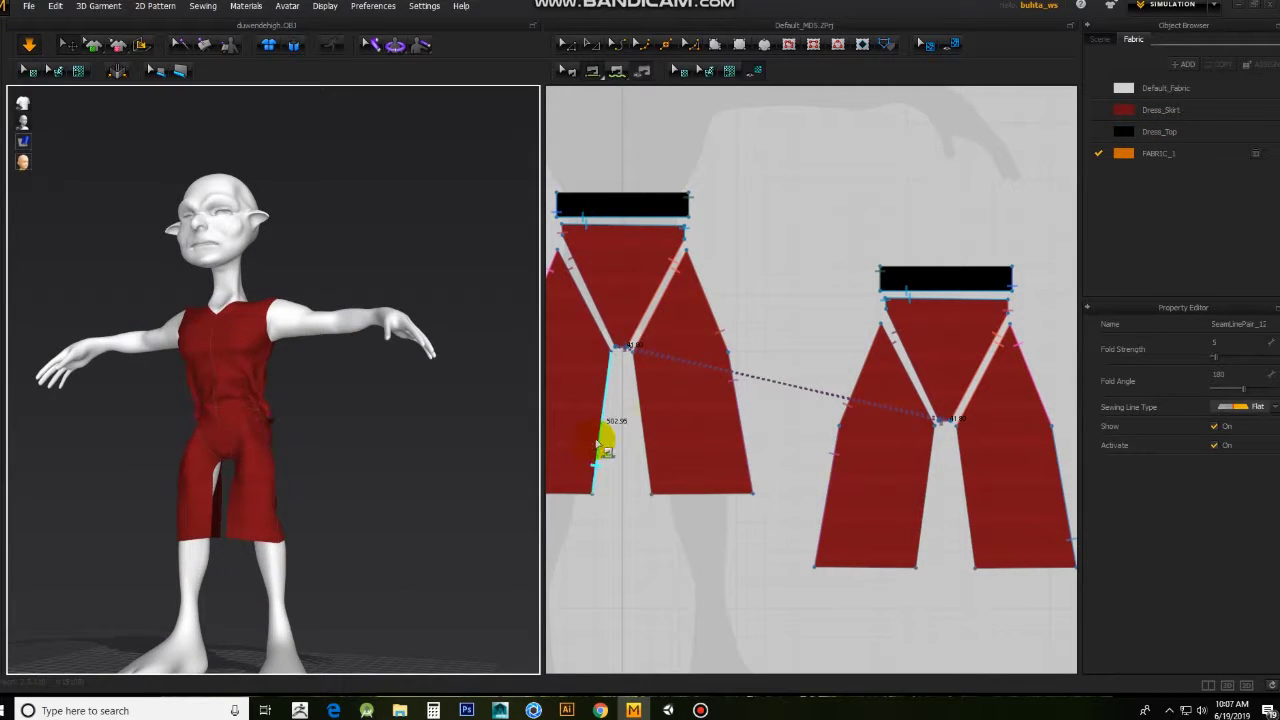
Step: Sew the inner leg edges of the two pants sets together and resimulate
left_click(240, 540)
scroll(814, 486, "down", 3)
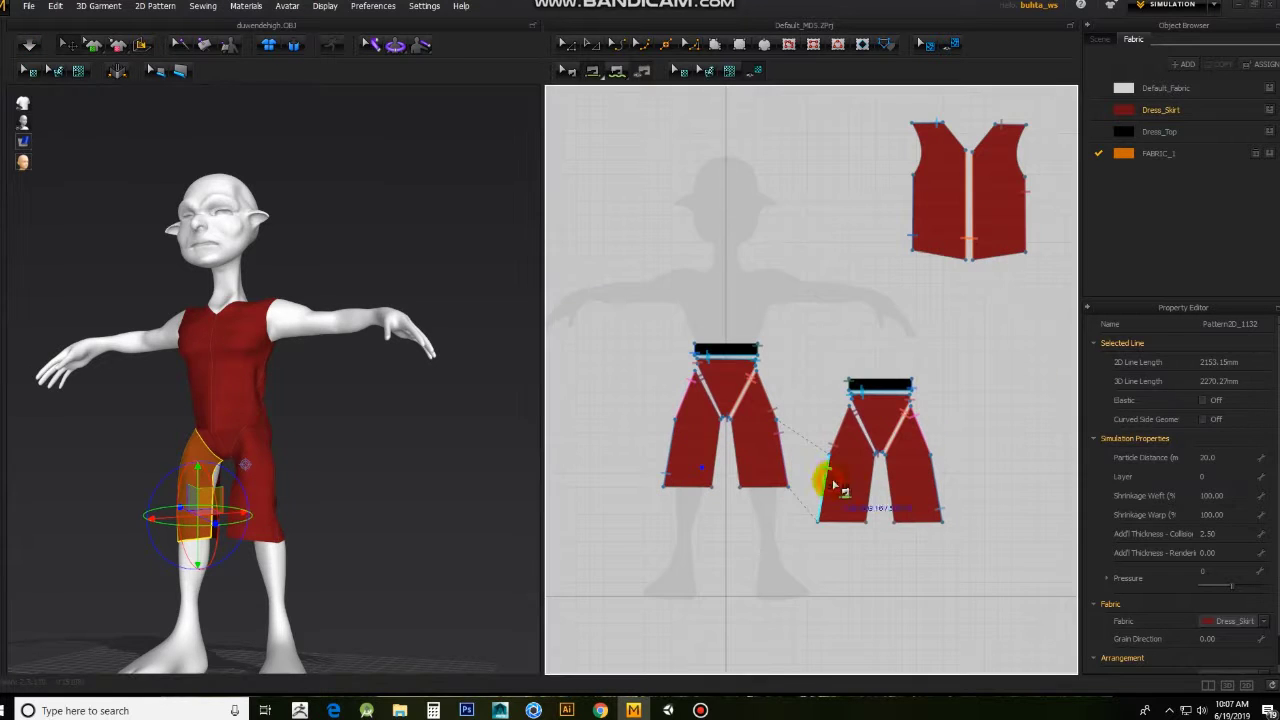
scroll(829, 486, "up", 1)
left_click(900, 555)
left_click(790, 548)
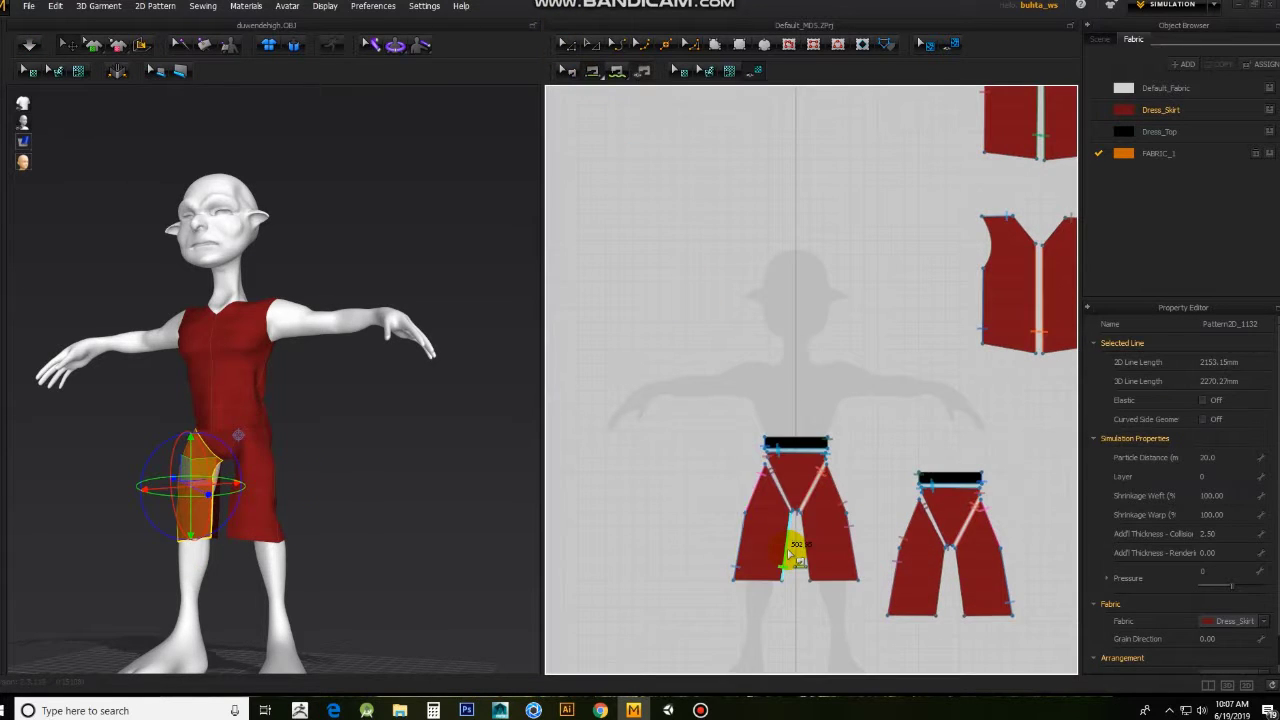
scroll(366, 474, "down", 3)
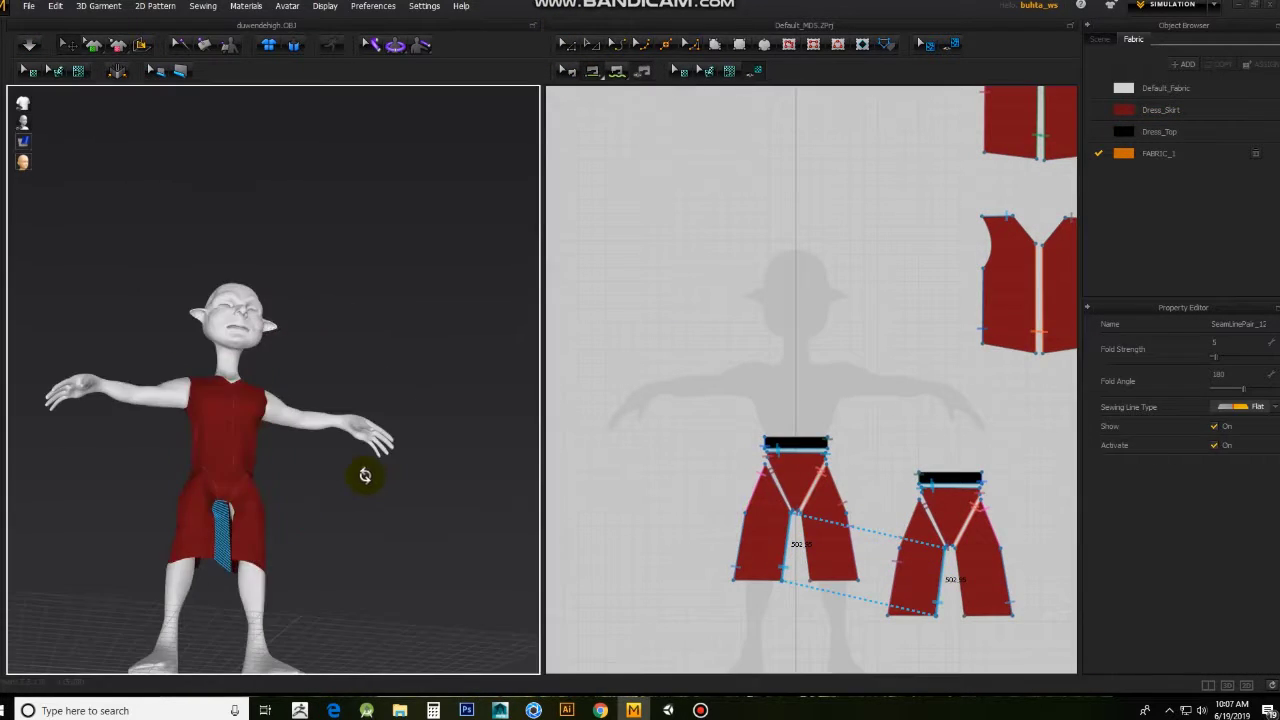
left_click(791, 550)
left_click(944, 588)
left_click(893, 572)
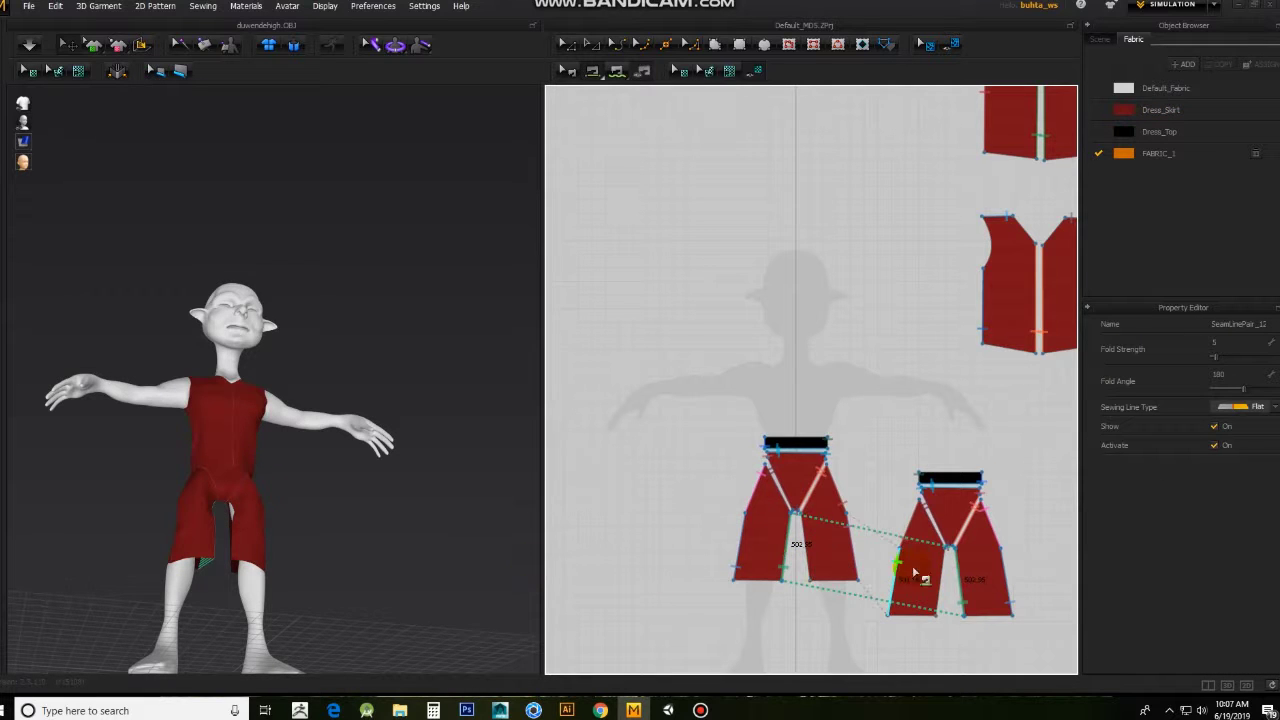
scroll(309, 594, "up", 3)
left_click(31, 47)
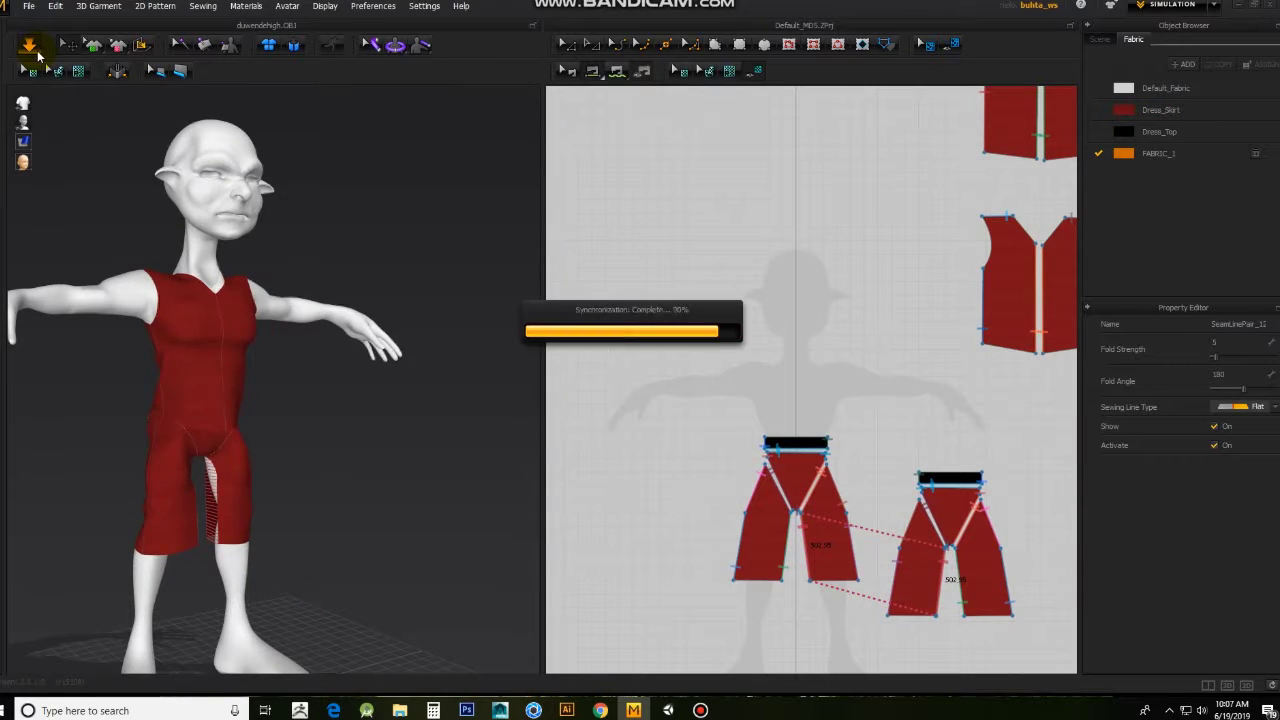
right_click_drag(307, 503, 461, 400)
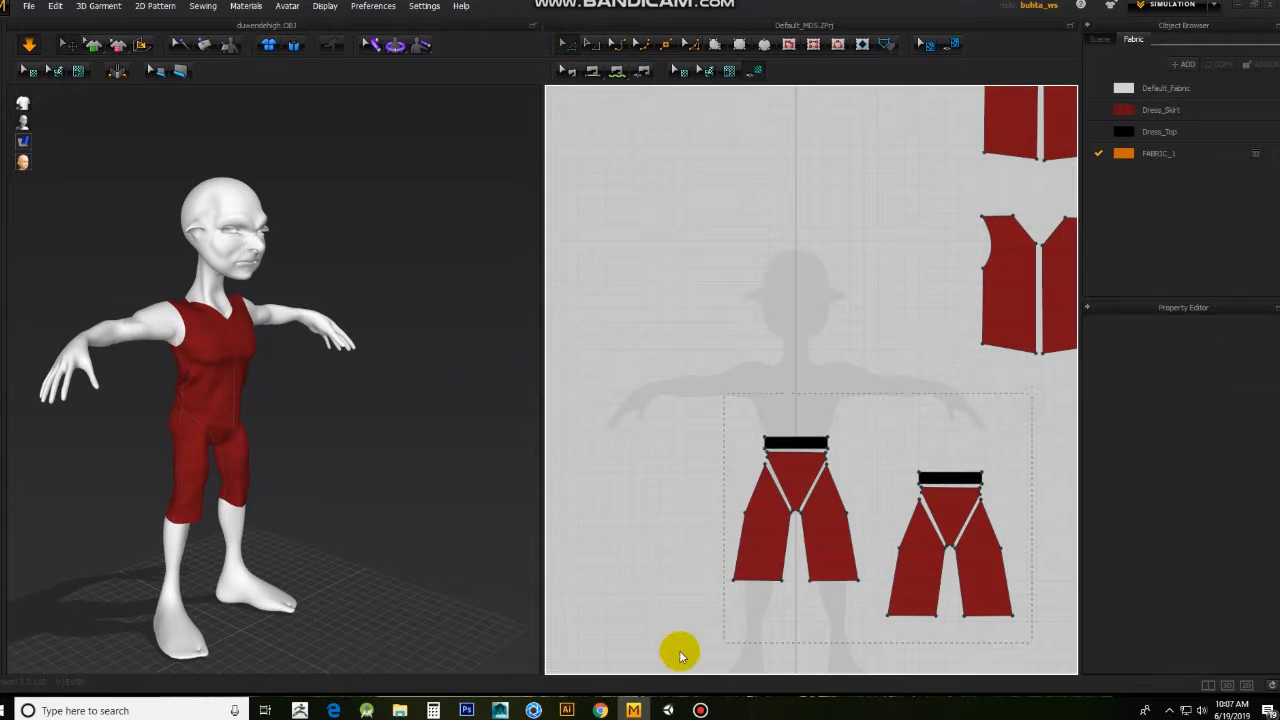
Step: Freeze both vest pieces and unfreeze both pants sets
left_click_drag(714, 646, 814, 463)
scroll(800, 317, "down", 3)
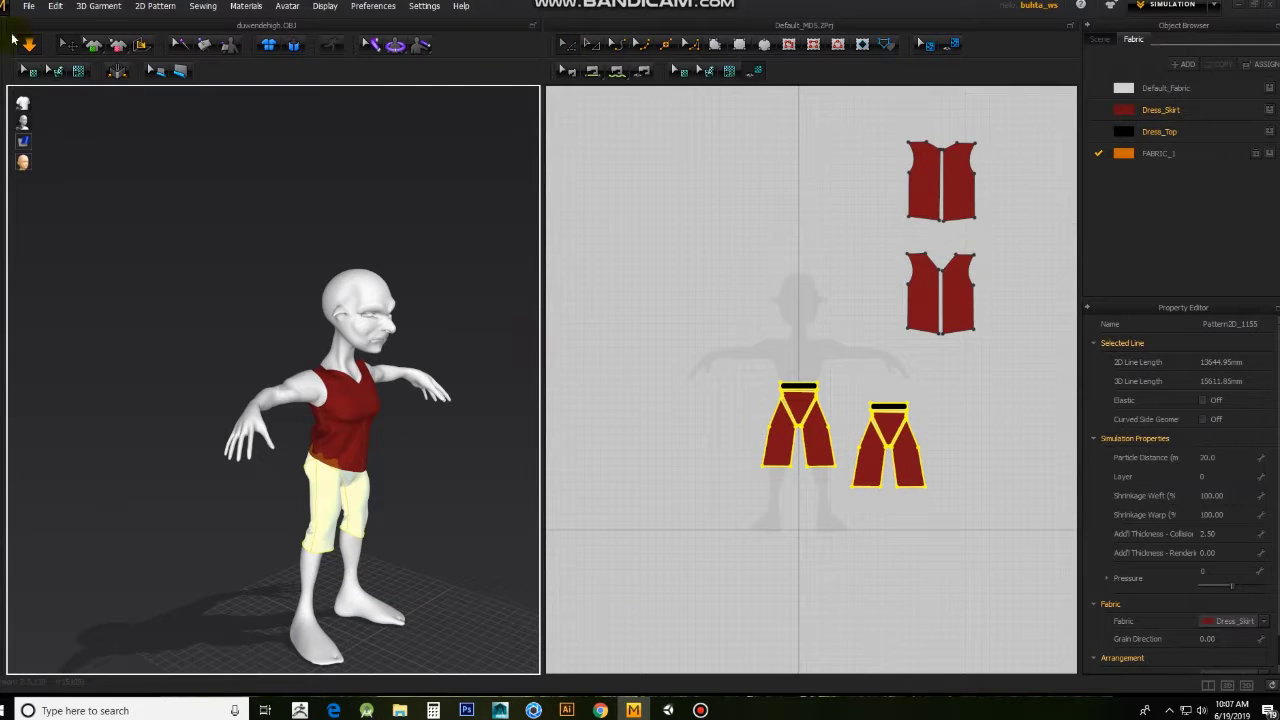
left_click(375, 405)
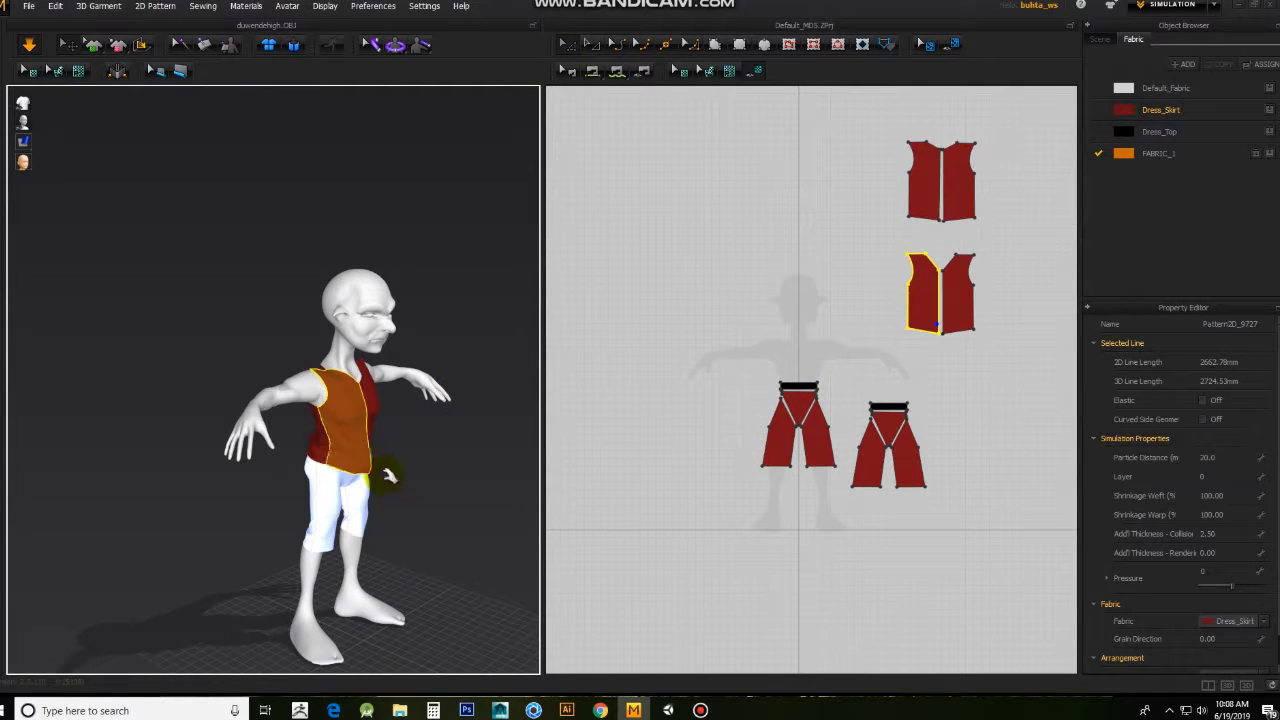
left_click_drag(1009, 129, 922, 234)
right_click(932, 286)
left_click(976, 541)
left_click_drag(980, 363, 735, 542)
right_click(808, 392)
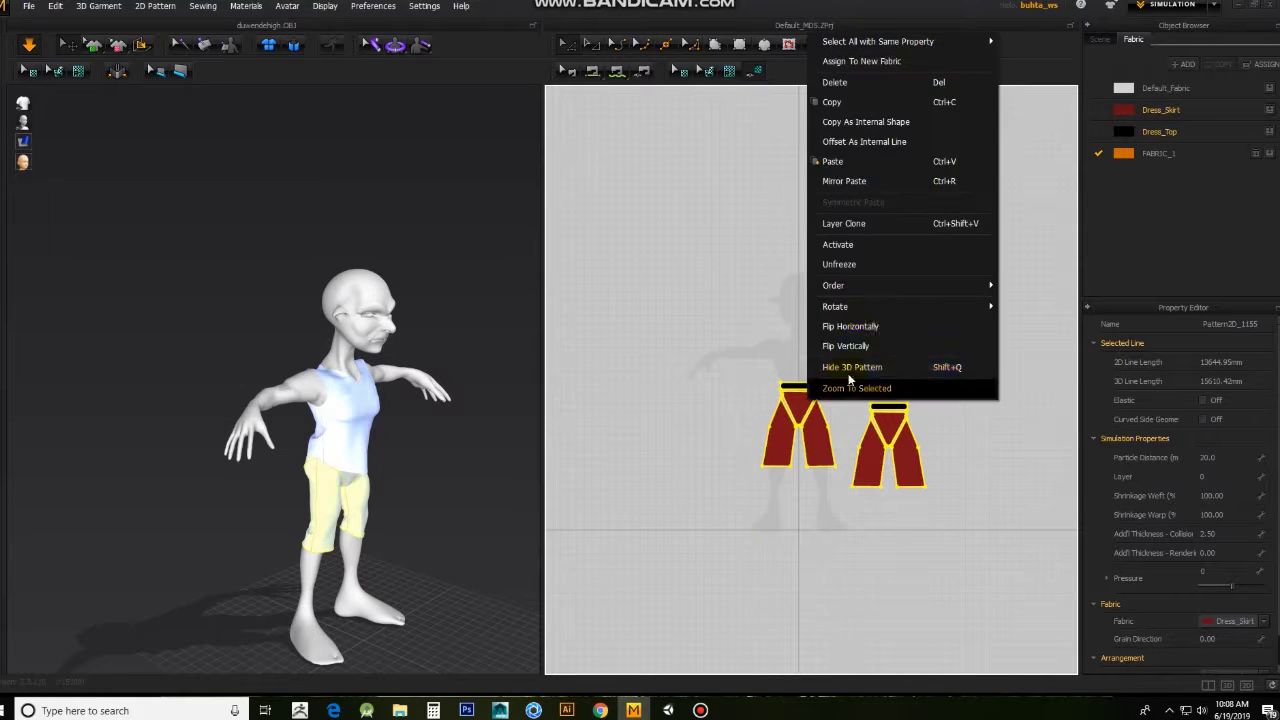
left_click(872, 260)
Step: Pull the right pant leg down toward the goblin's feet in the 3D view
mouse_move(434, 411)
right_mouse_down()
mouse_move(452, 520)
mouse_move(591, 523)
mouse_move(318, 470)
right_mouse_up()
scroll(591, 523, "up", 3)
left_click_drag(318, 470, 276, 623)
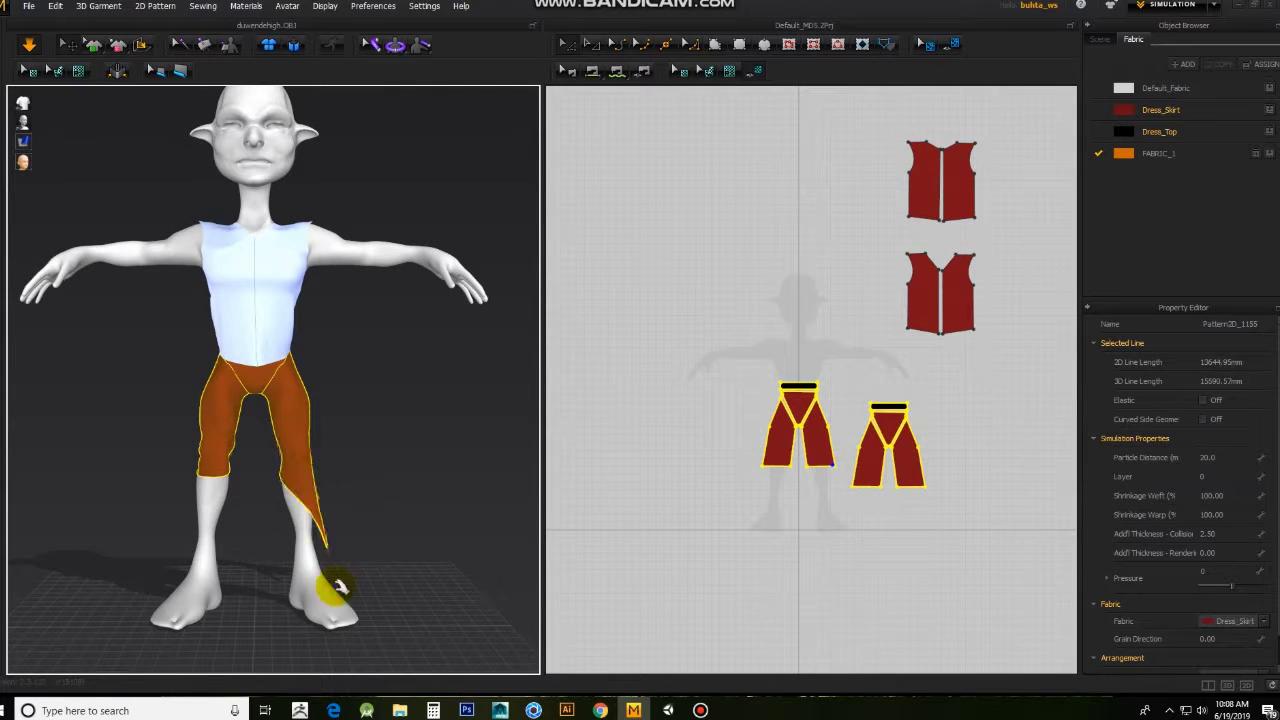
right_click_drag(226, 562, 563, 374)
left_click(240, 330)
mouse_move(186, 529)
right_mouse_down()
mouse_move(9, 414)
mouse_move(320, 525)
mouse_move(257, 594)
mouse_move(330, 560)
right_mouse_up()
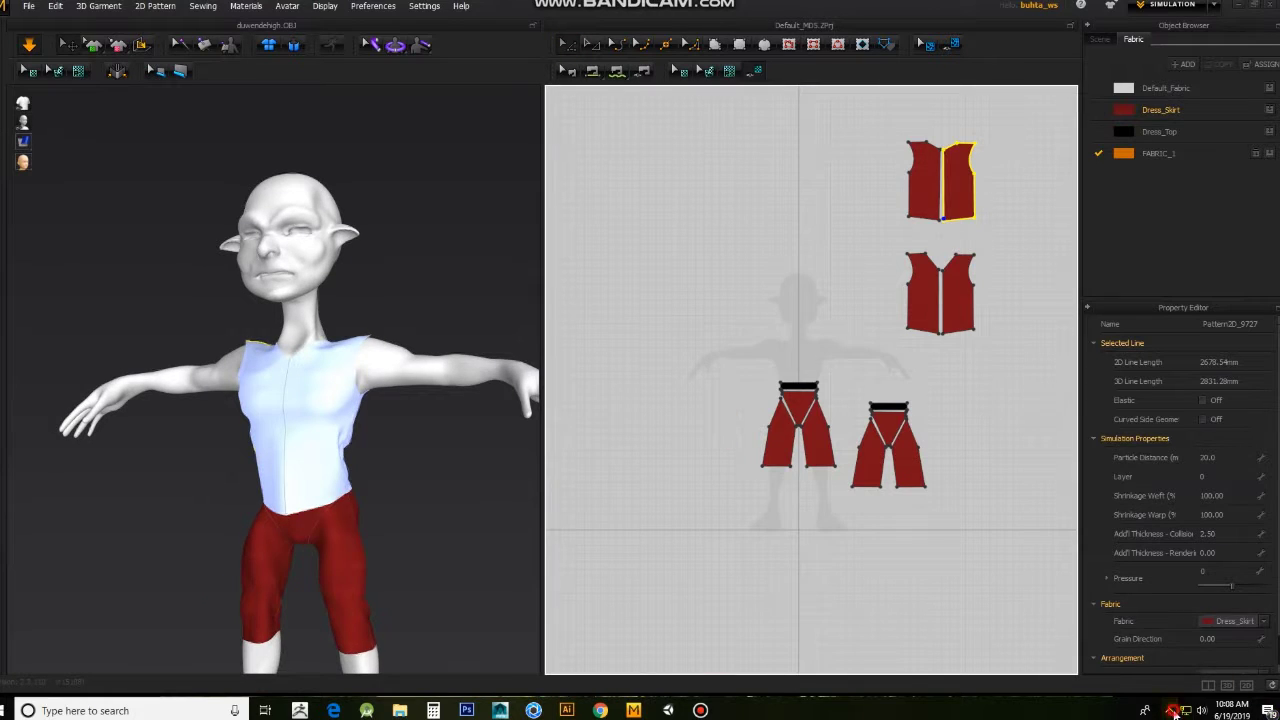
Step: Drag both pants pieces' bottom edges down so the legs hang below the knees
left_click(1175, 712)
left_click(766, 430)
left_click_drag(782, 478, 771, 490)
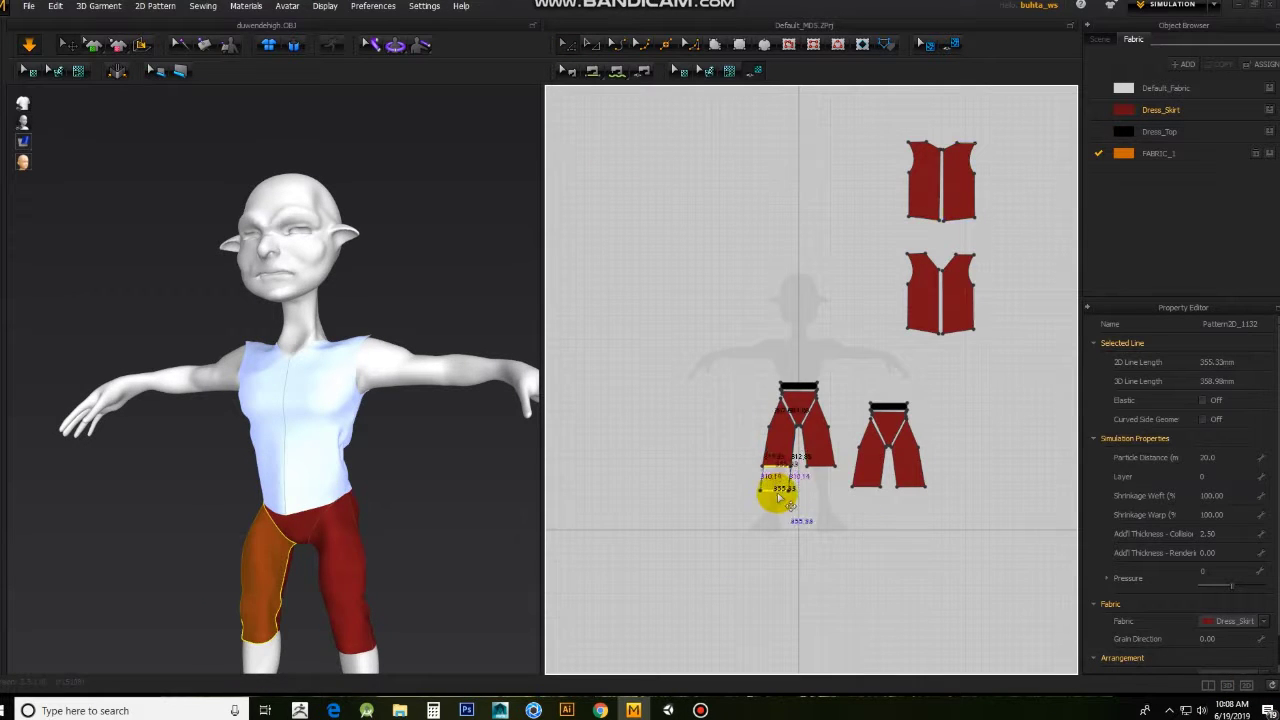
left_click_drag(914, 489, 912, 495)
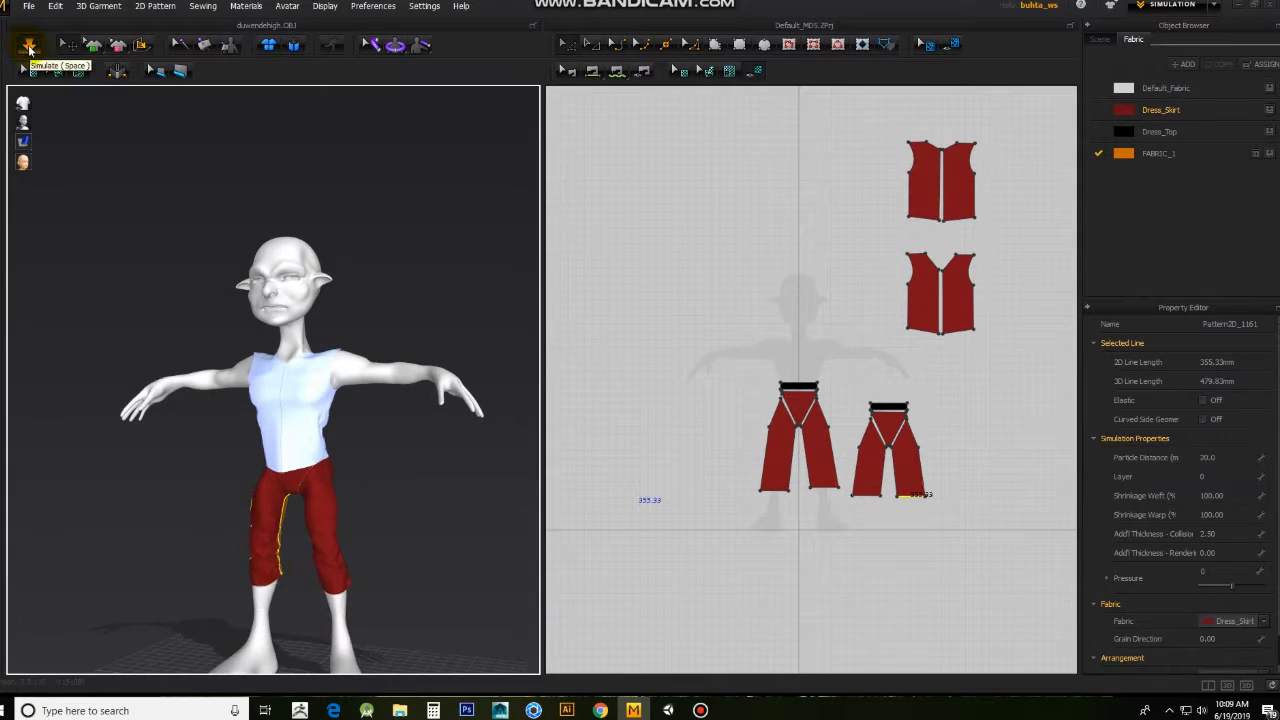
left_click(257, 660)
scroll(811, 363, "up", 2)
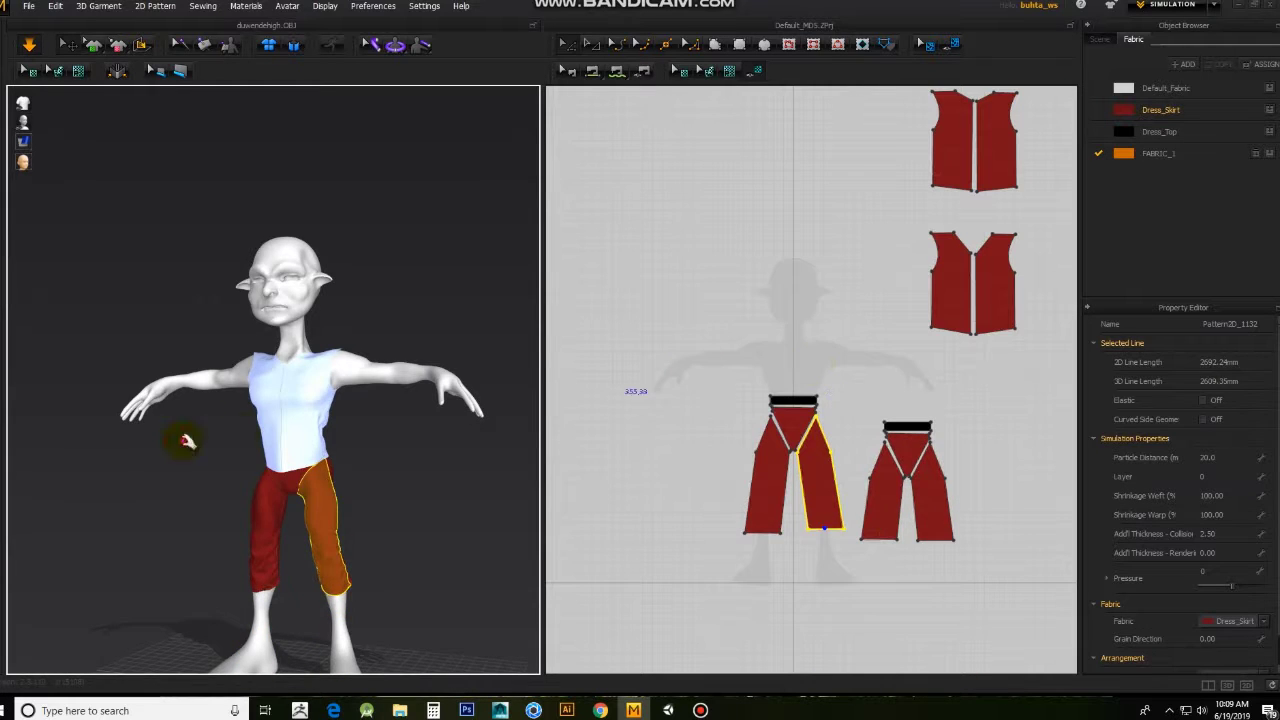
right_click_drag(180, 443, 290, 448)
left_click(295, 450)
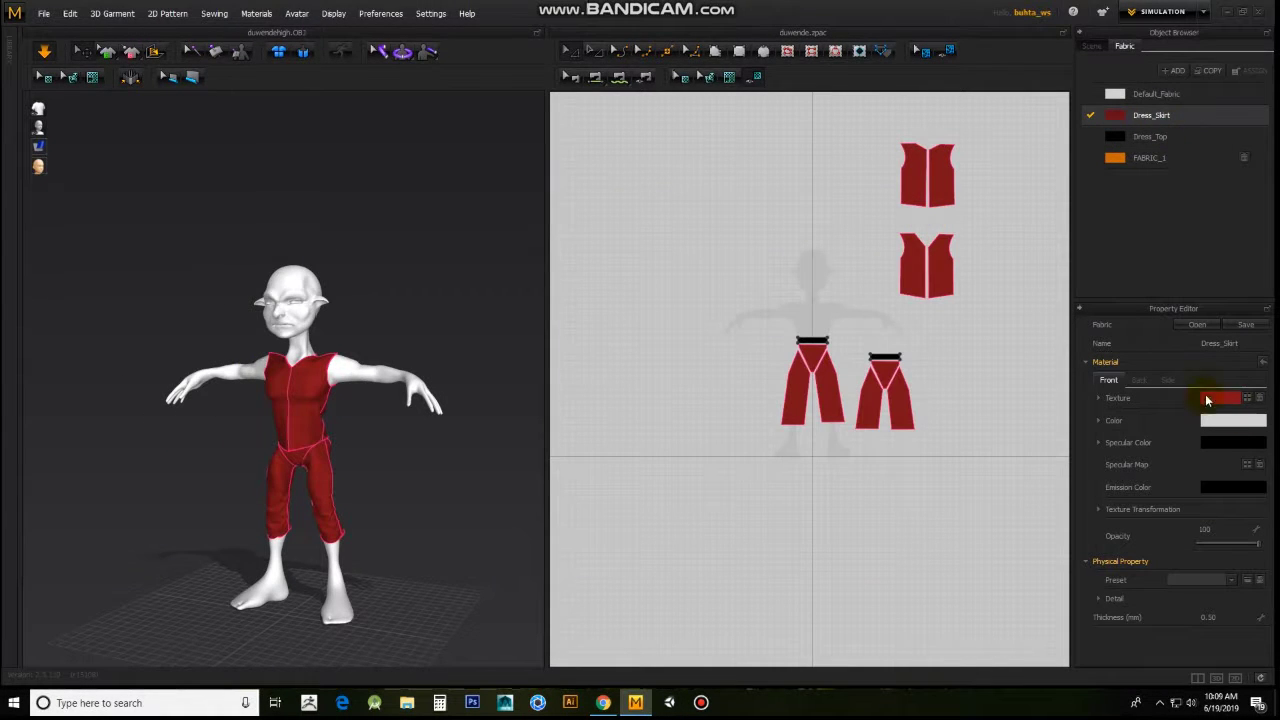
Step: Load the first texture image from the zbrush videos folder on E: onto the fabric
left_click(1247, 398)
left_click(240, 257)
left_click(243, 234)
double_click(375, 286)
scroll(368, 218, "down", 5)
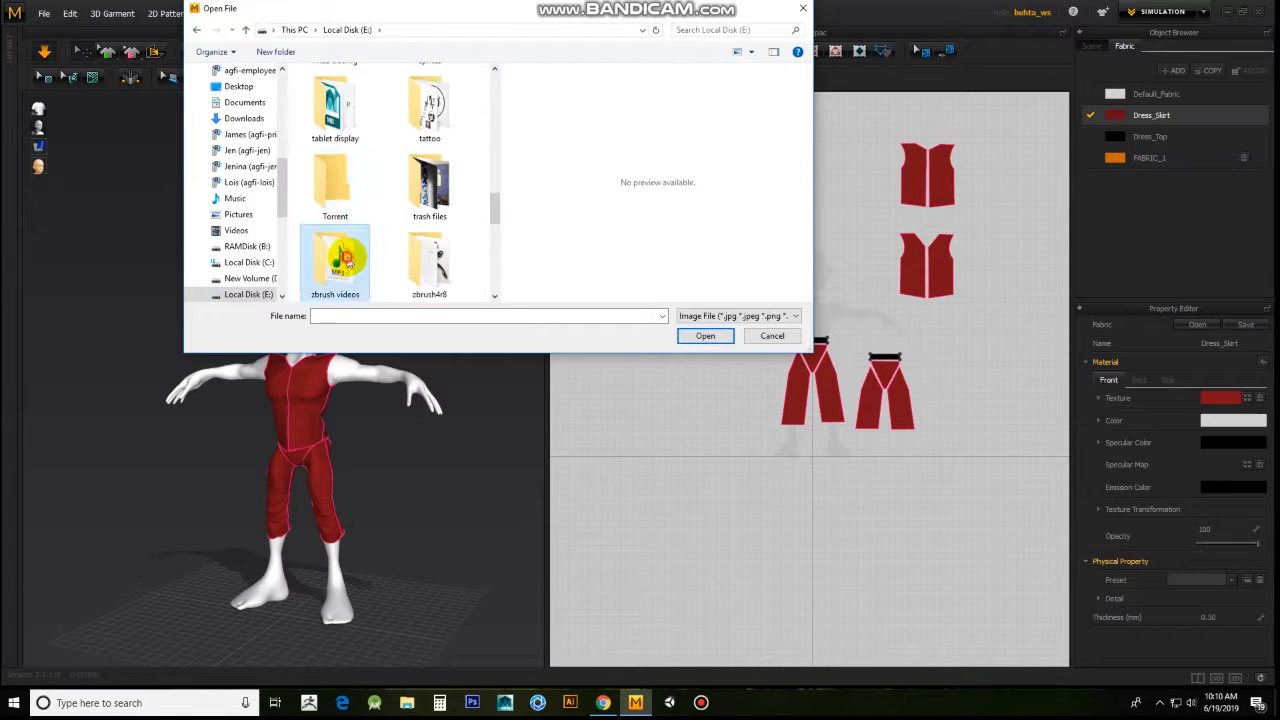
double_click(343, 265)
left_click(335, 105)
left_click(700, 336)
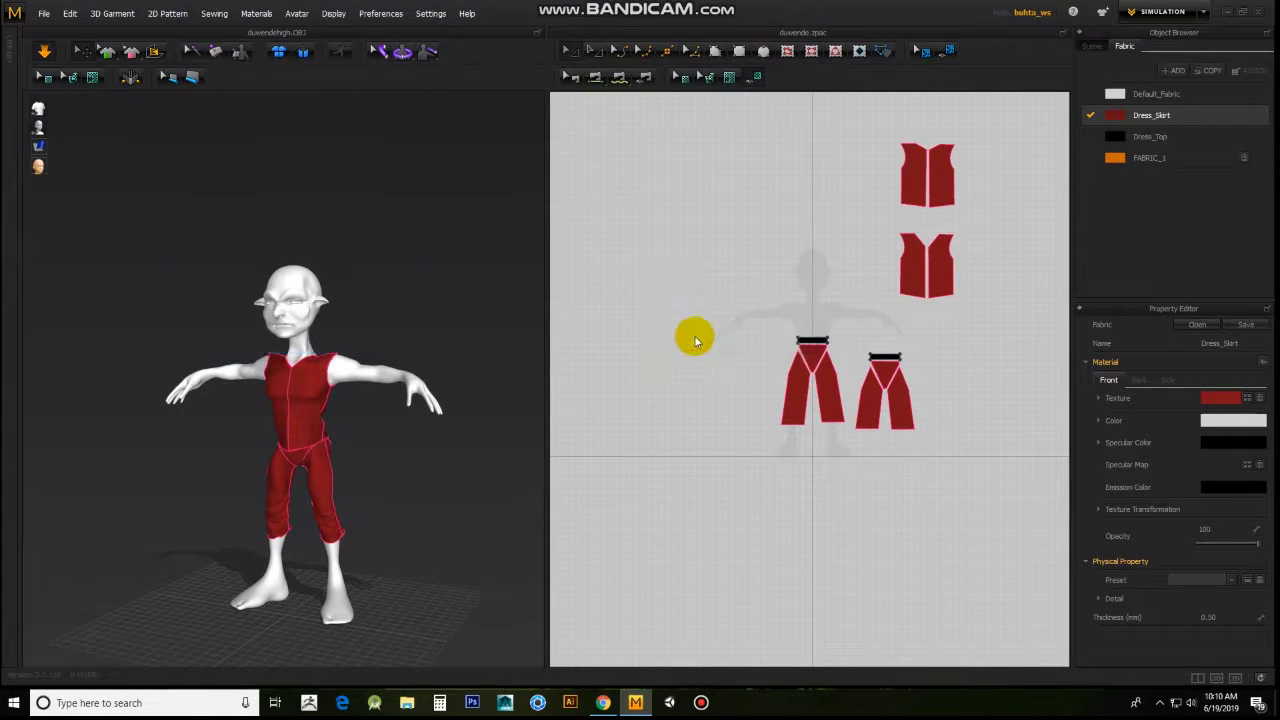
Step: Tint the fabric a light green and check it on the goblin
left_click(1230, 421)
left_click(743, 249)
left_click_drag(471, 180, 506, 208)
left_click(604, 477)
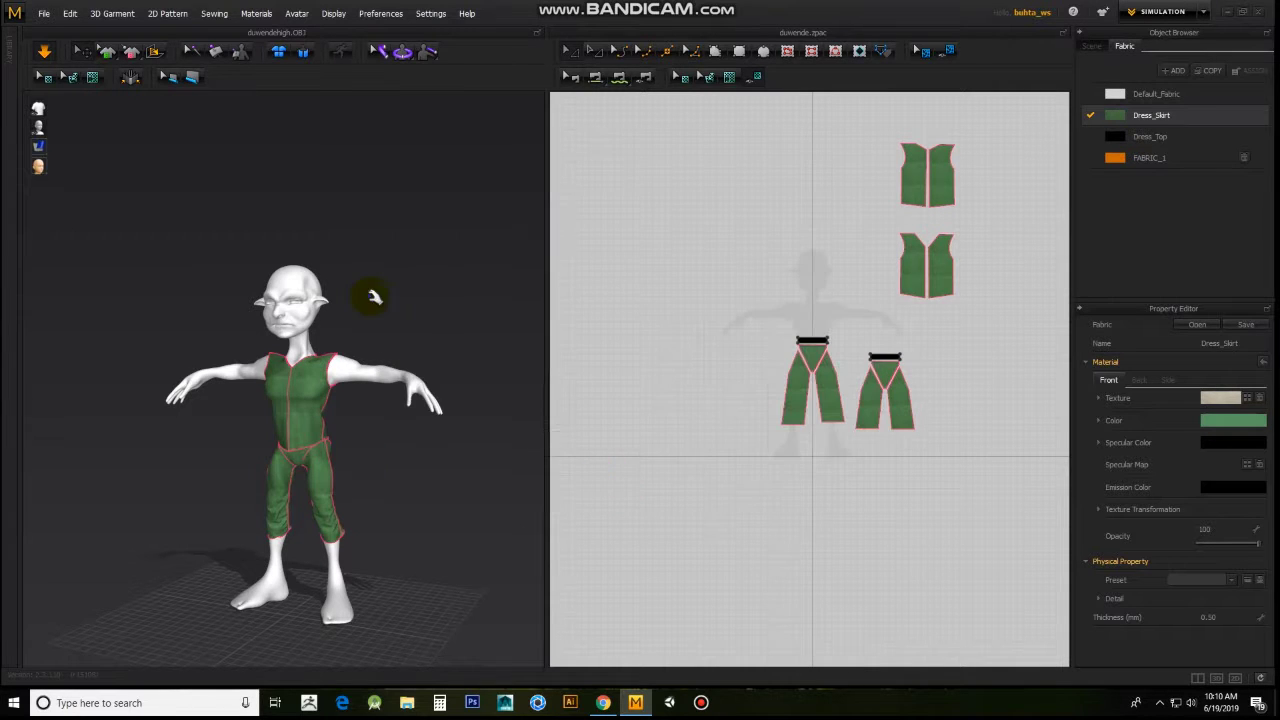
left_click(411, 236)
scroll(237, 494, "up", 5)
scroll(243, 534, "down", 4)
mouse_move(243, 534)
right_mouse_down()
mouse_move(536, 568)
mouse_move(357, 449)
right_mouse_up()
left_click(357, 449)
Step: Change the Dress_Skirt fabric tint to a greyish tan
left_click(1151, 115)
left_click(1232, 420)
left_click_drag(400, 176, 396, 200)
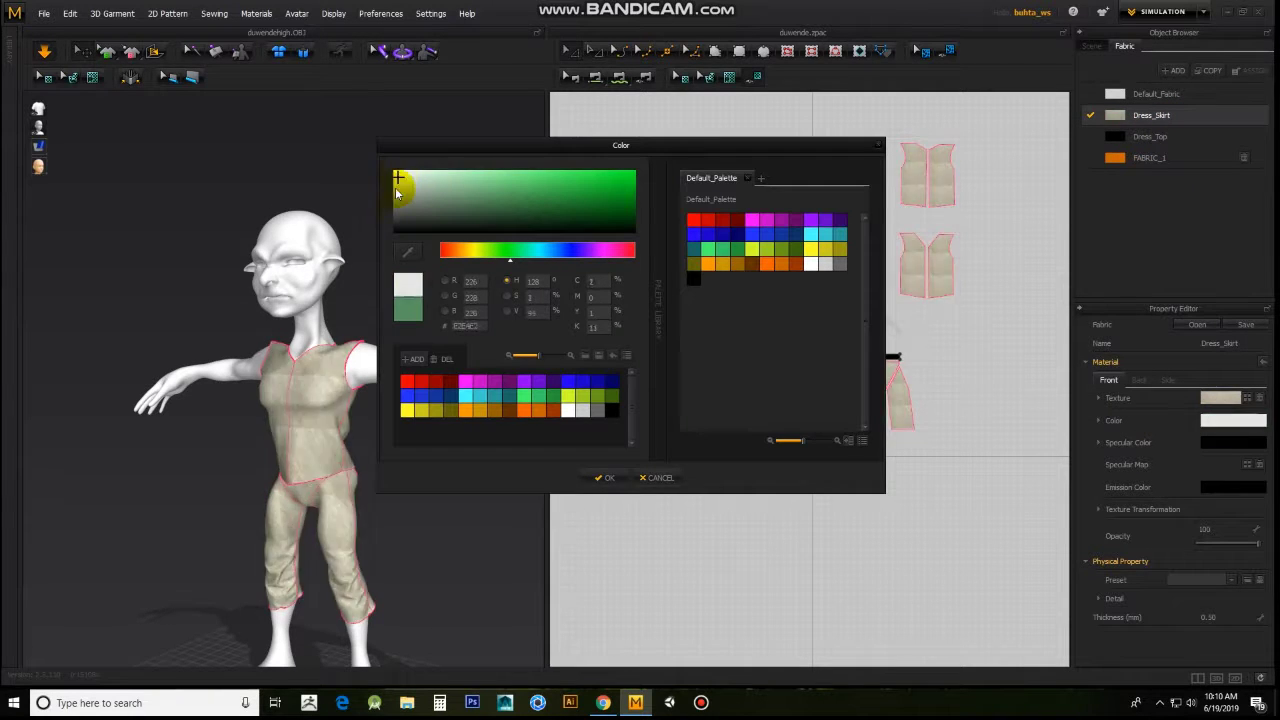
left_click(565, 402)
mouse_move(480, 180)
left_mouse_down()
mouse_move(429, 177)
mouse_move(437, 191)
left_mouse_up()
left_click(551, 415)
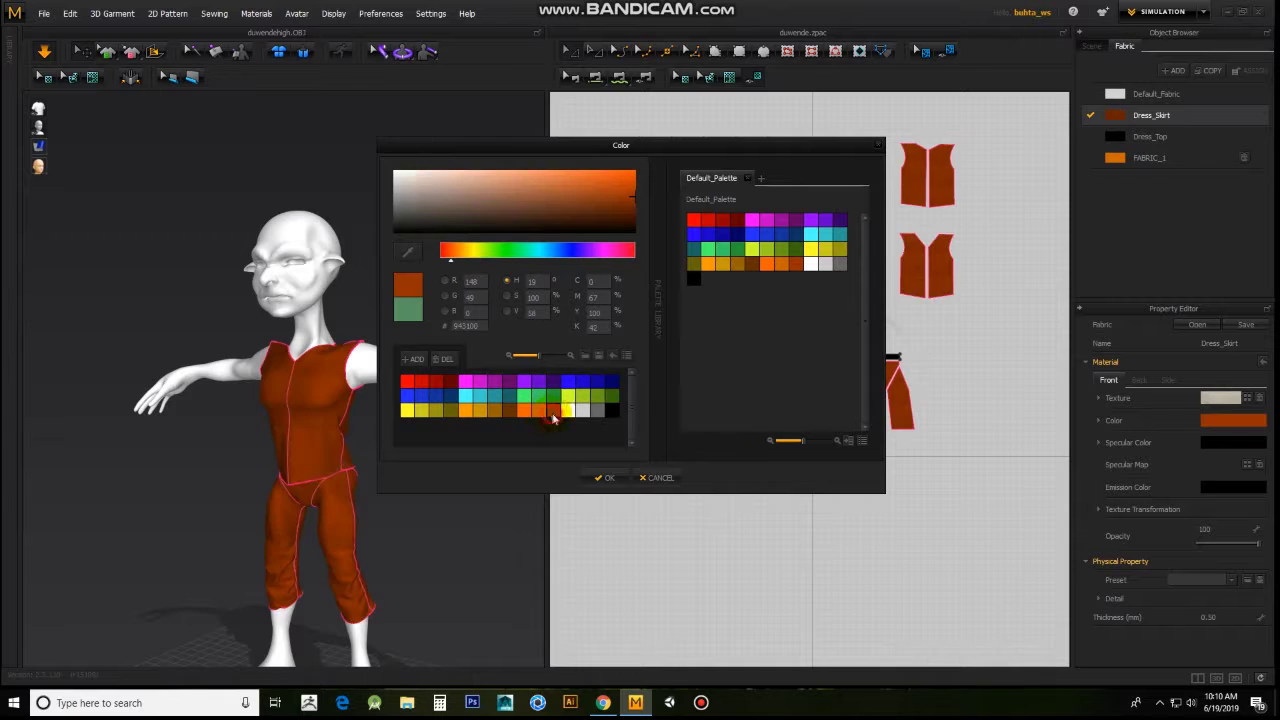
left_click(444, 197)
left_click(605, 477)
mouse_move(386, 263)
right_mouse_down()
mouse_move(349, 263)
mouse_move(380, 331)
mouse_move(385, 388)
mouse_move(129, 380)
mouse_move(386, 394)
mouse_move(320, 455)
mouse_move(320, 520)
right_mouse_up()
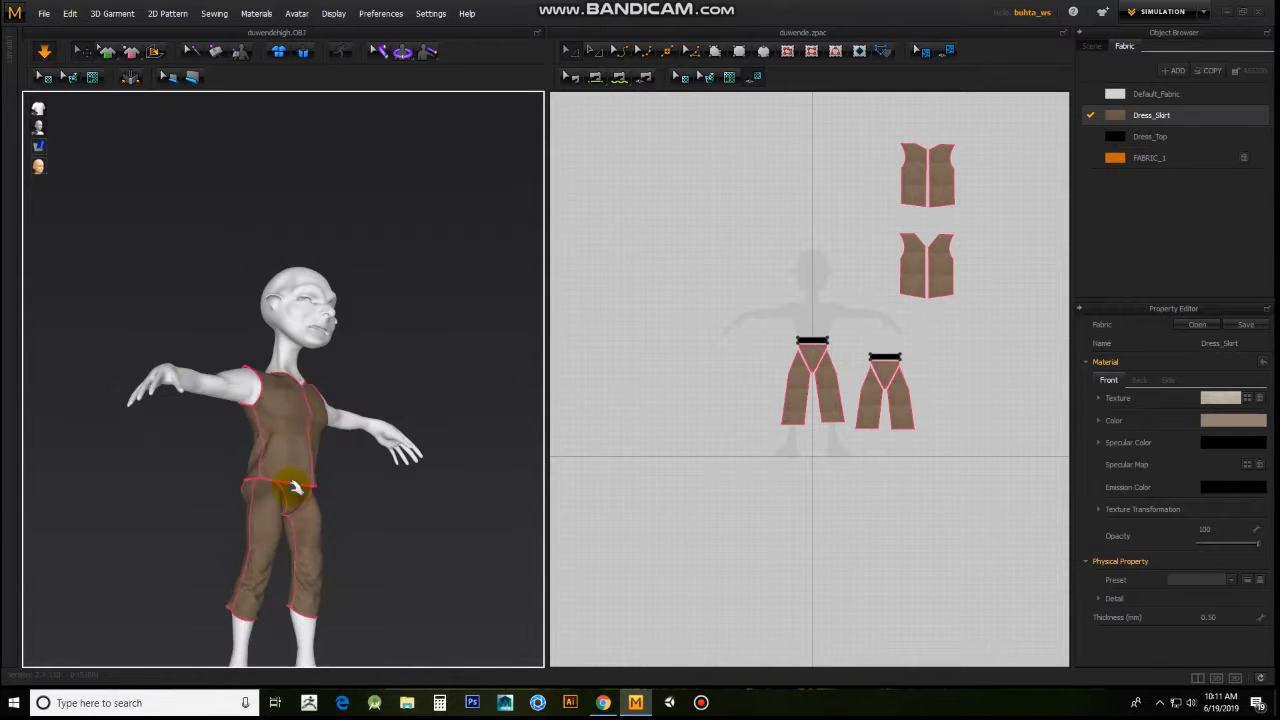
left_click(309, 340)
left_click(250, 547)
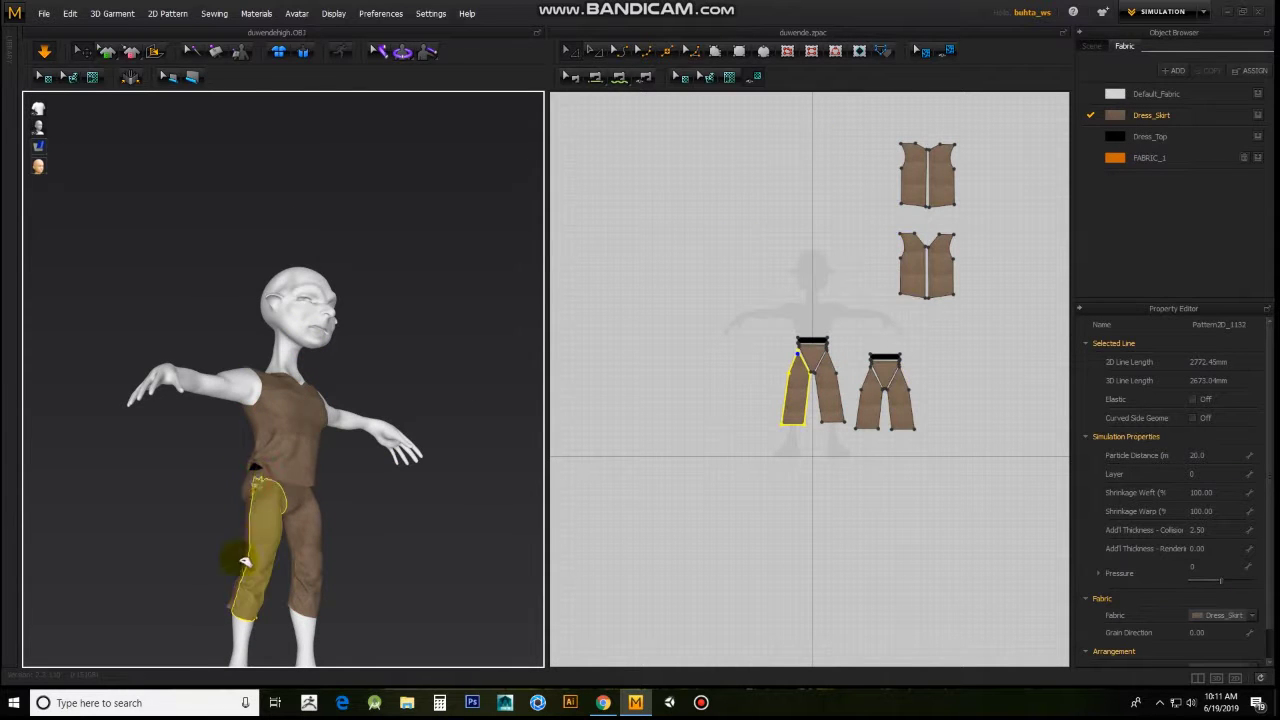
mouse_move(328, 452)
right_mouse_down()
mouse_move(211, 494)
mouse_move(443, 314)
right_mouse_up()
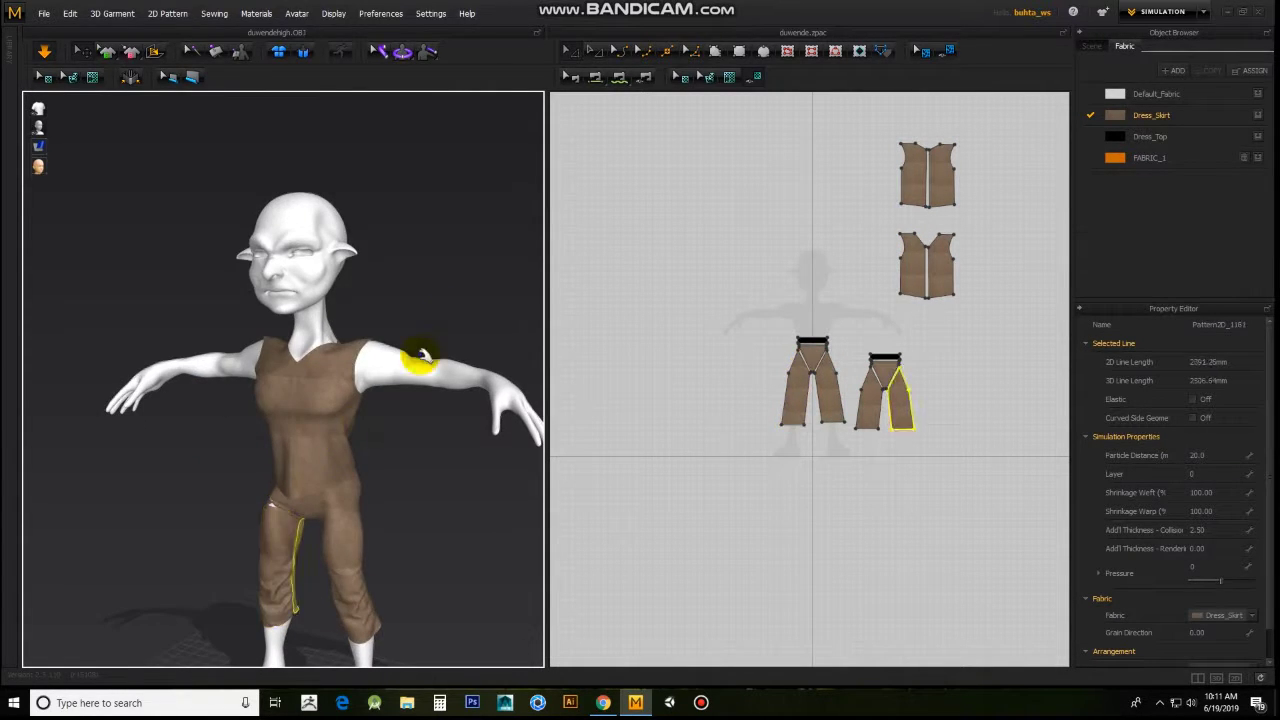
left_click(394, 500)
right_click_drag(318, 544, 223, 457)
left_click(230, 470)
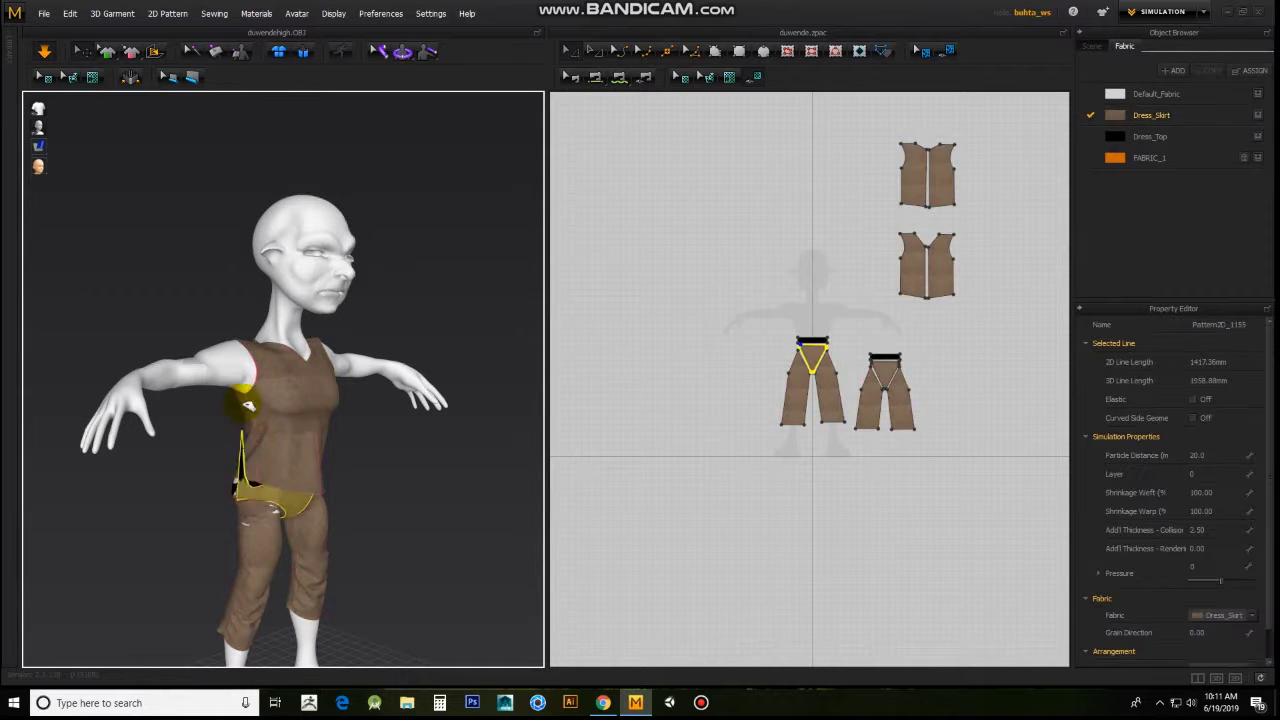
left_click(332, 414)
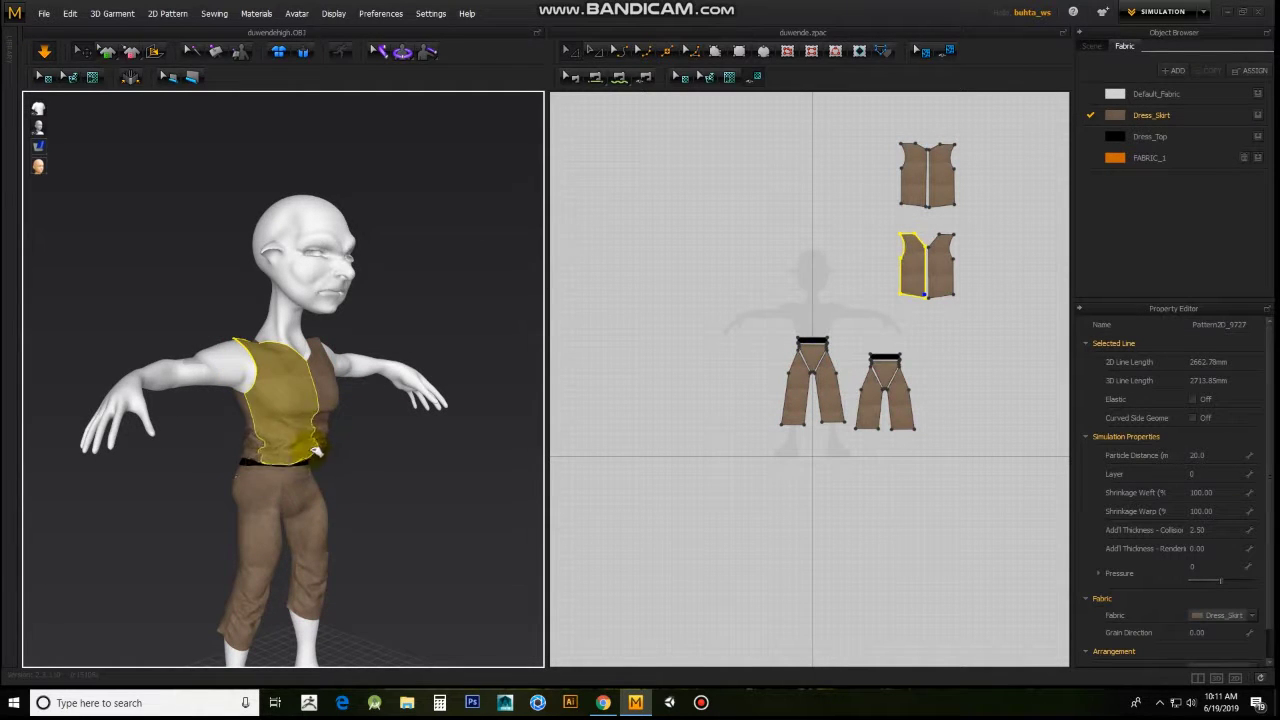
scroll(273, 445, "up", 2)
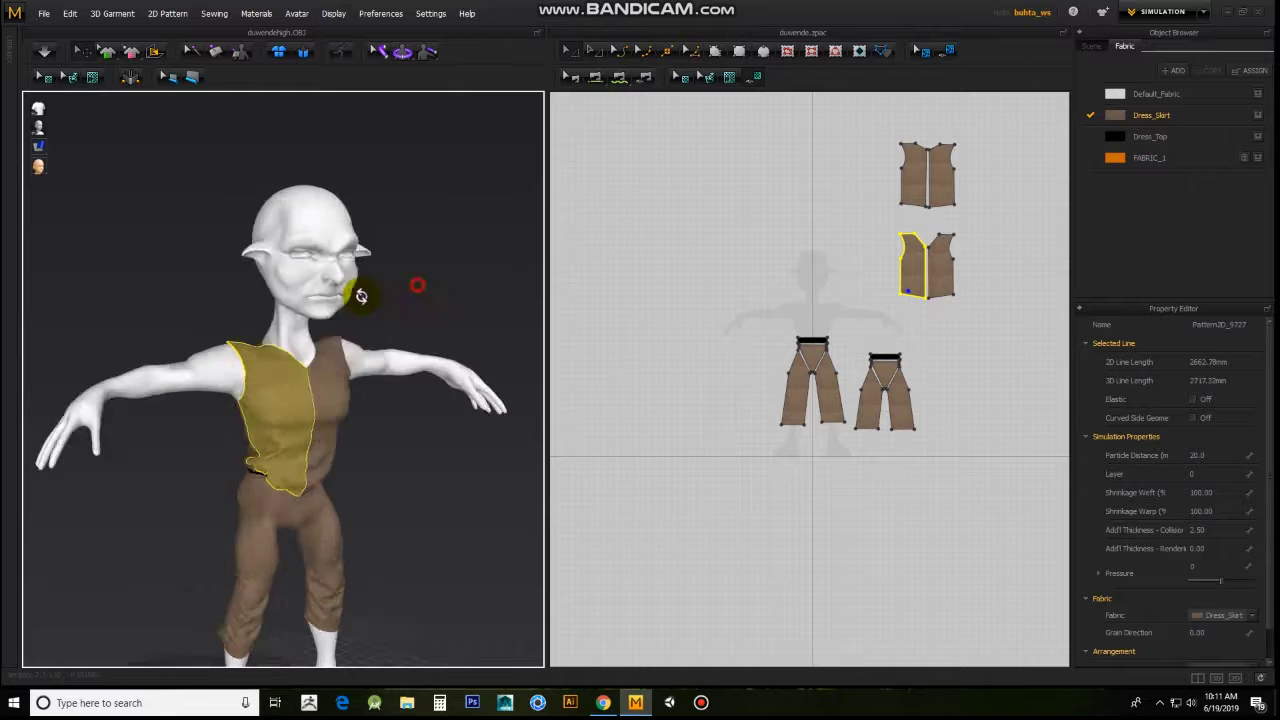
scroll(351, 286, "down", 5)
left_click(343, 443)
mouse_move(343, 371)
right_mouse_down()
mouse_move(307, 479)
mouse_move(386, 509)
mouse_move(366, 480)
mouse_move(440, 480)
right_mouse_up()
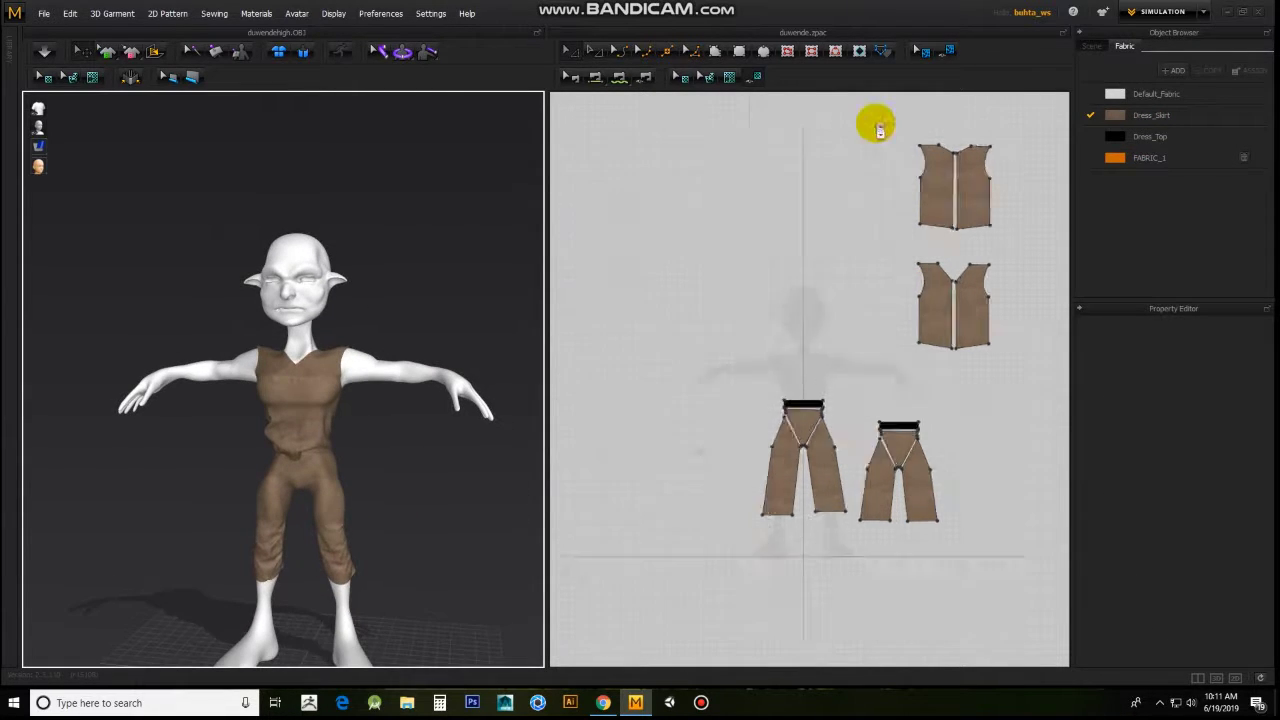
scroll(871, 120, "up", 4)
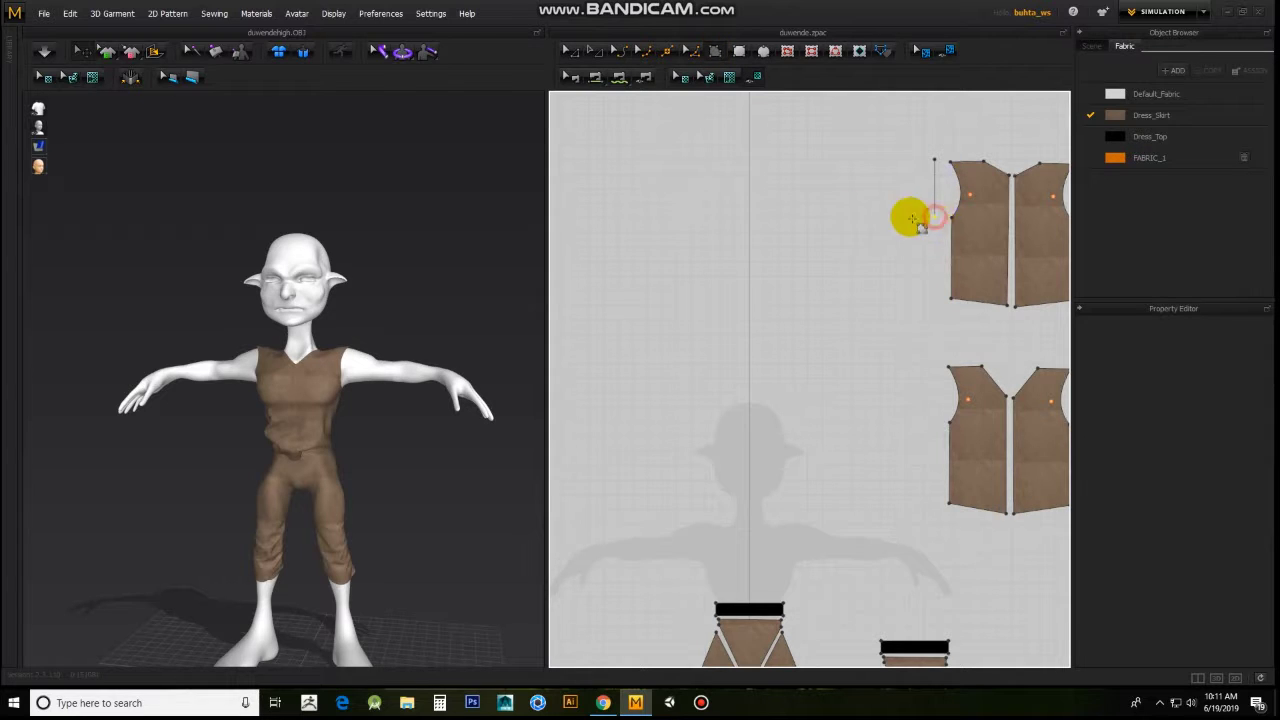
Step: Draw a new rectangular pattern piece, move it to the lower left and curve one end
left_click_drag(930, 165, 935, 215)
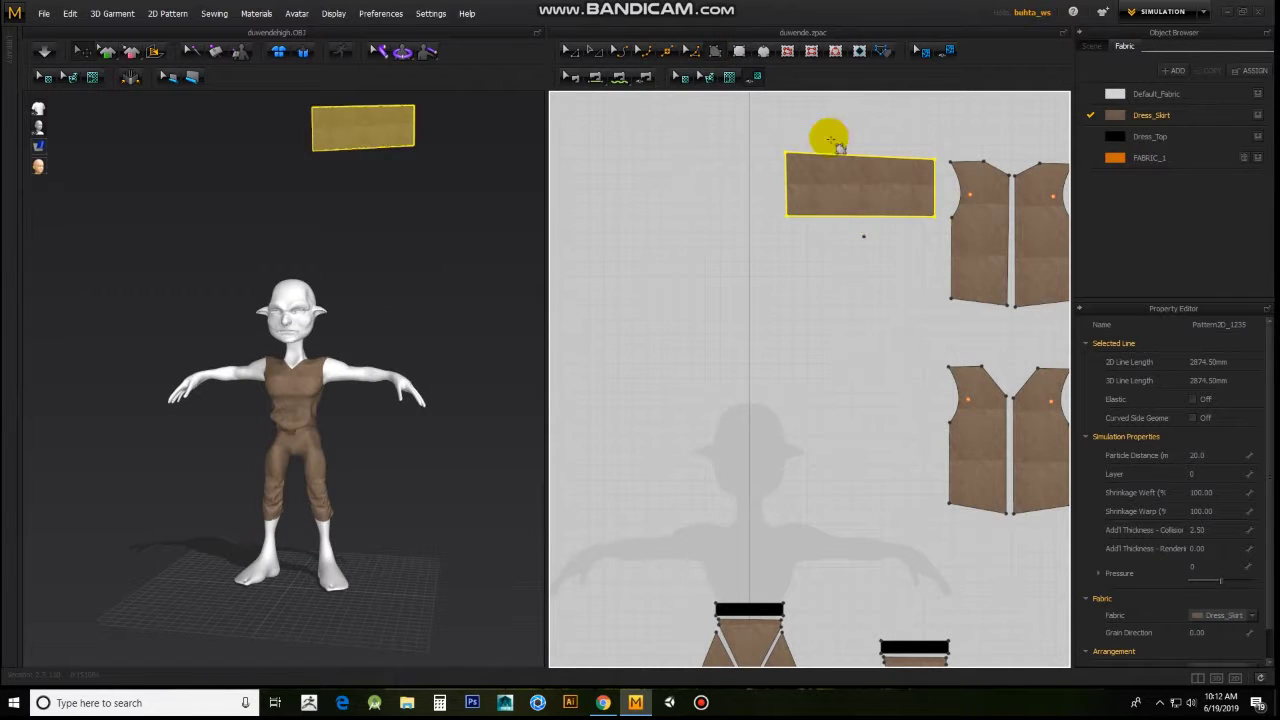
mouse_move(656, 350)
left_mouse_down()
mouse_move(640, 512)
mouse_move(591, 571)
left_mouse_up()
left_click(557, 505)
left_click(663, 510)
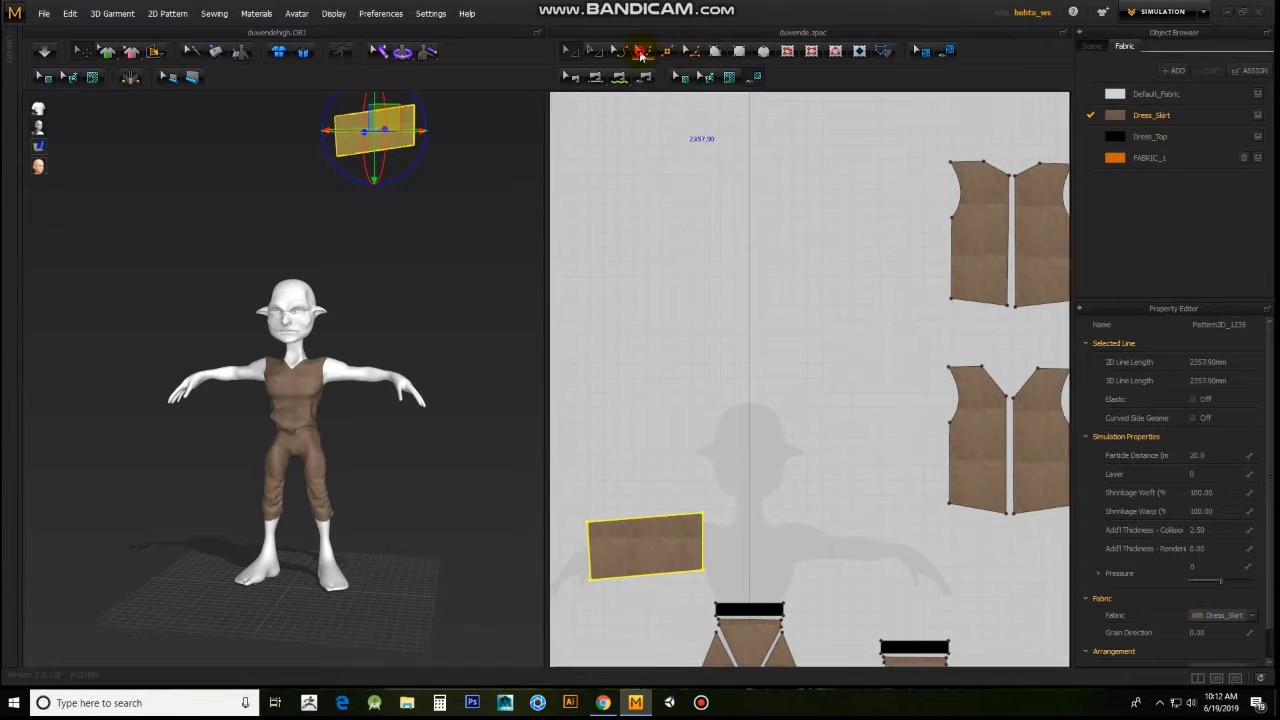
right_click(646, 540)
left_click(600, 105)
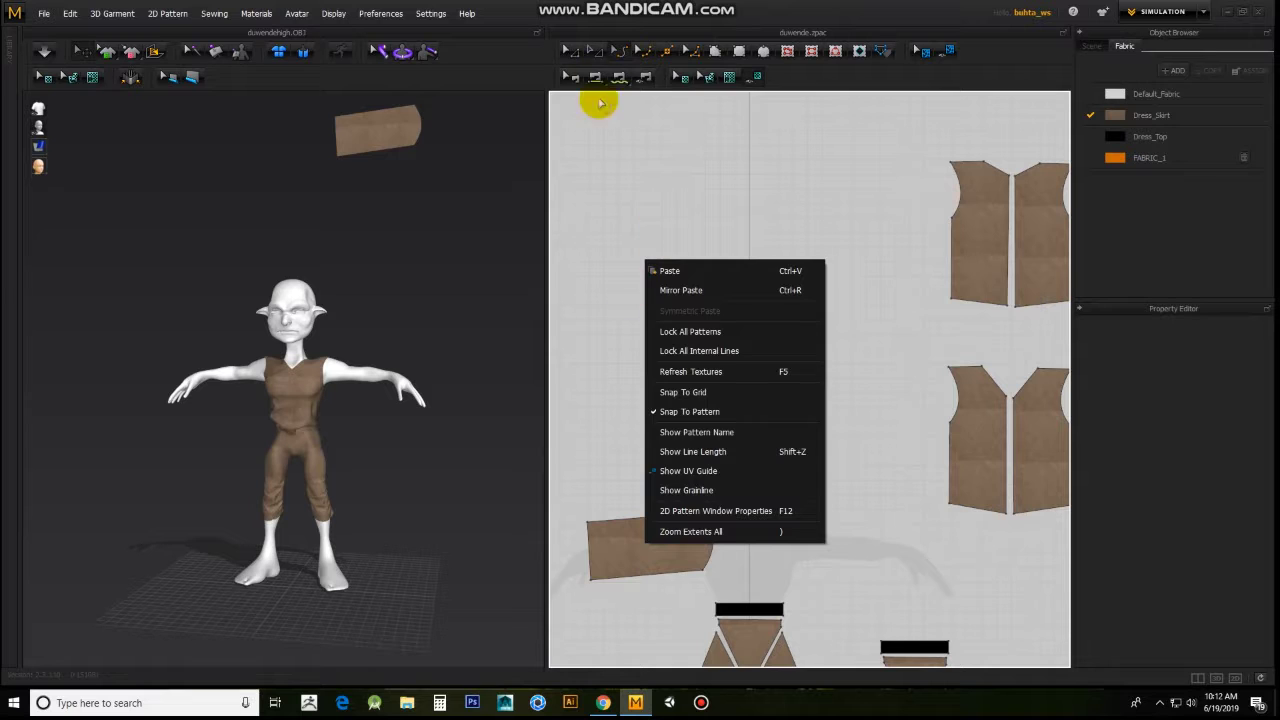
right_click(636, 534)
left_click(166, 366)
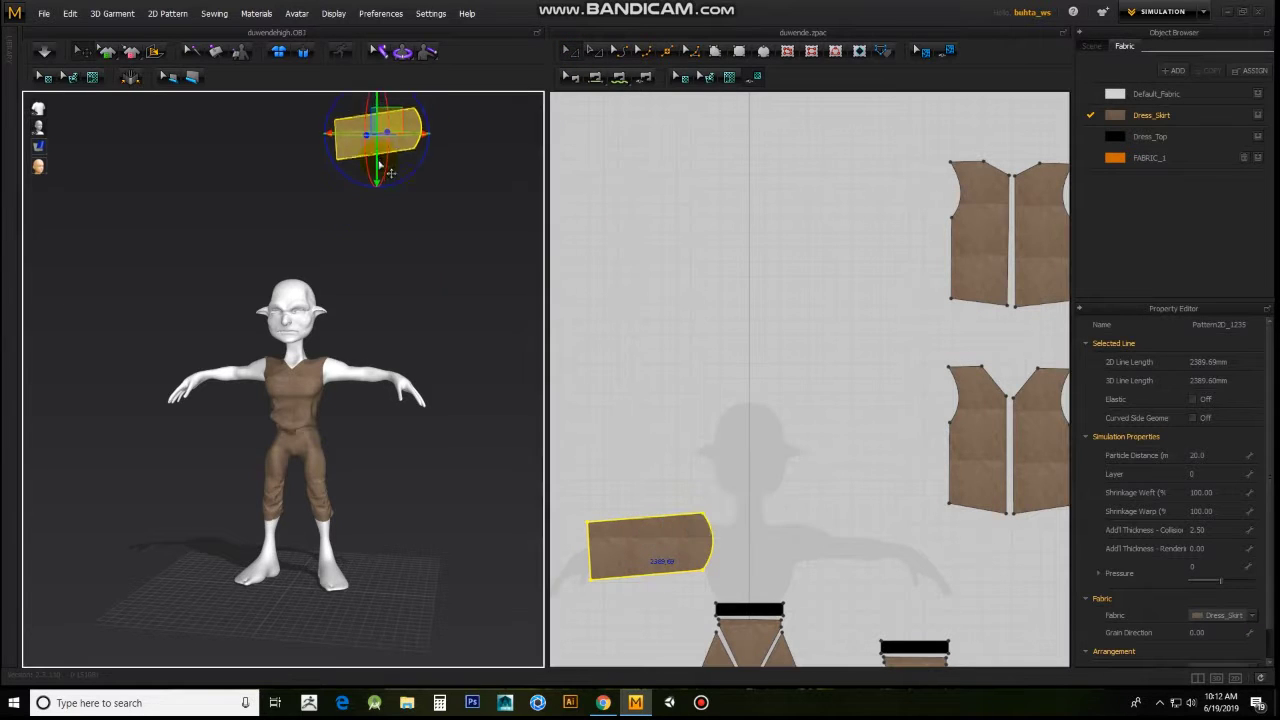
Step: Move the new piece beside the goblin's upper arm and rotate it to lie flat
right_click_drag(166, 366, 378, 410)
left_click_drag(378, 410, 222, 535)
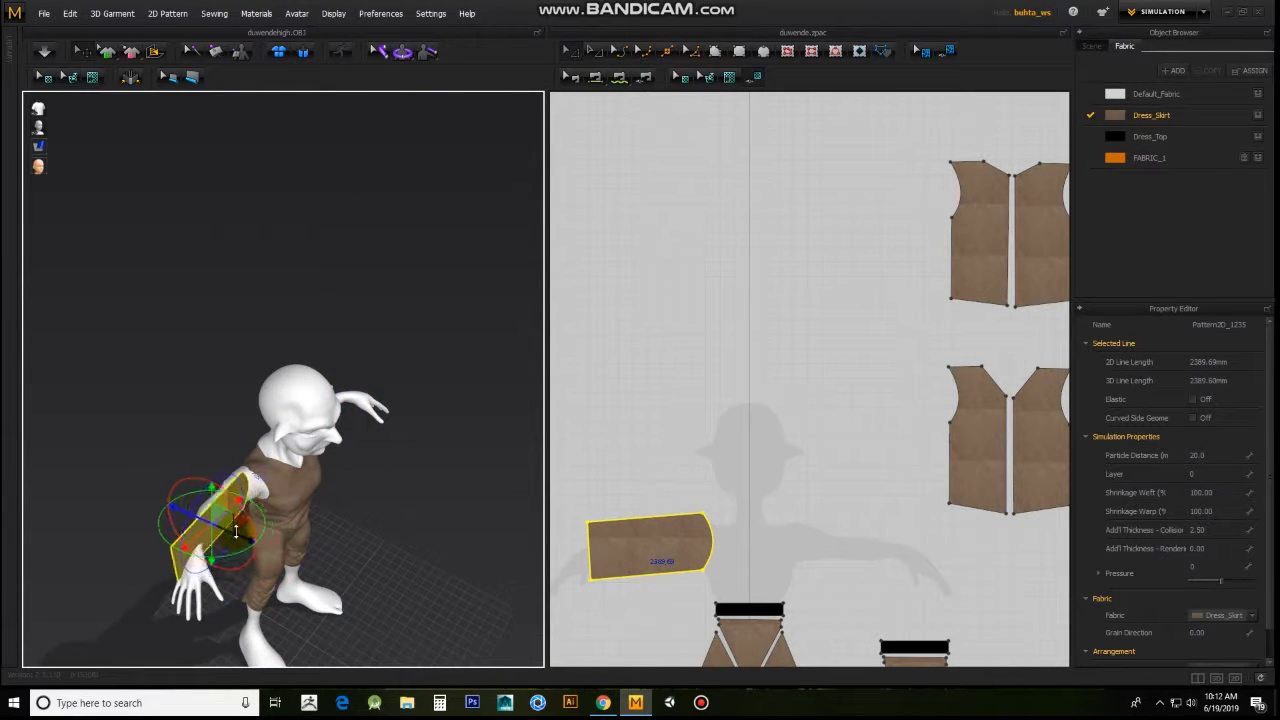
right_click_drag(181, 508, 180, 434)
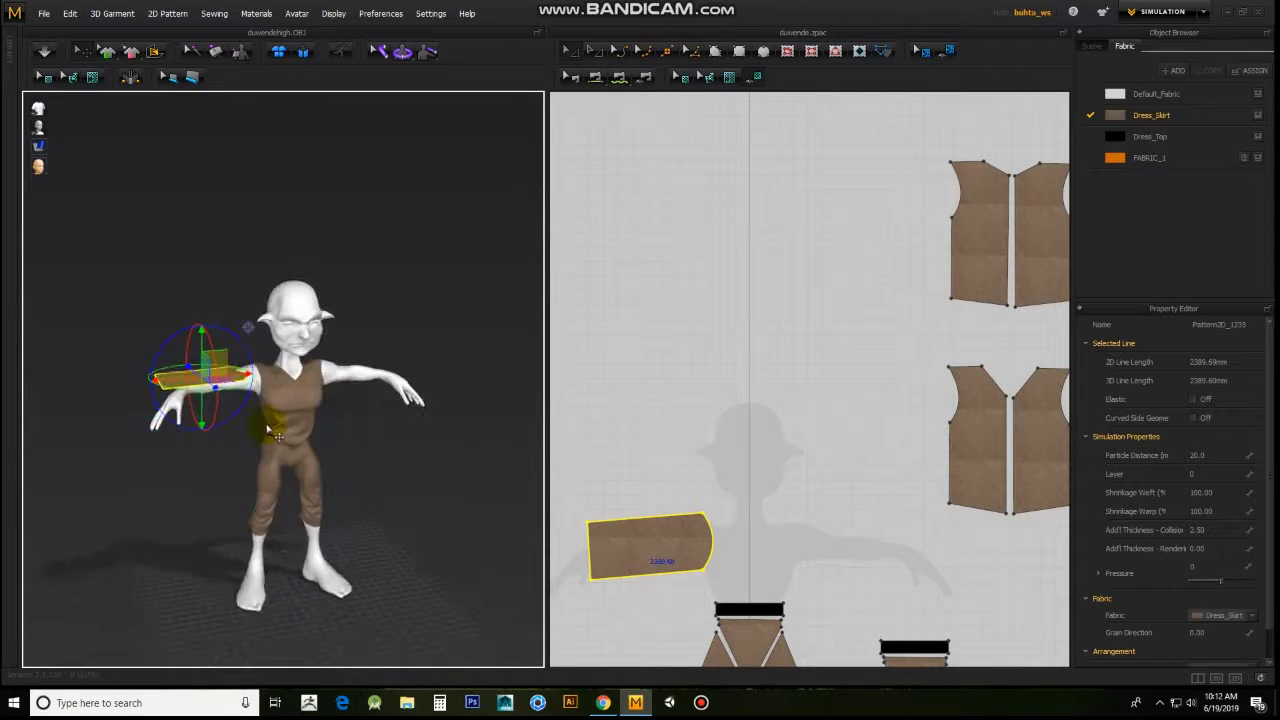
scroll(185, 500, "up", 3)
left_click_drag(156, 542, 175, 530)
right_click_drag(175, 530, 343, 443)
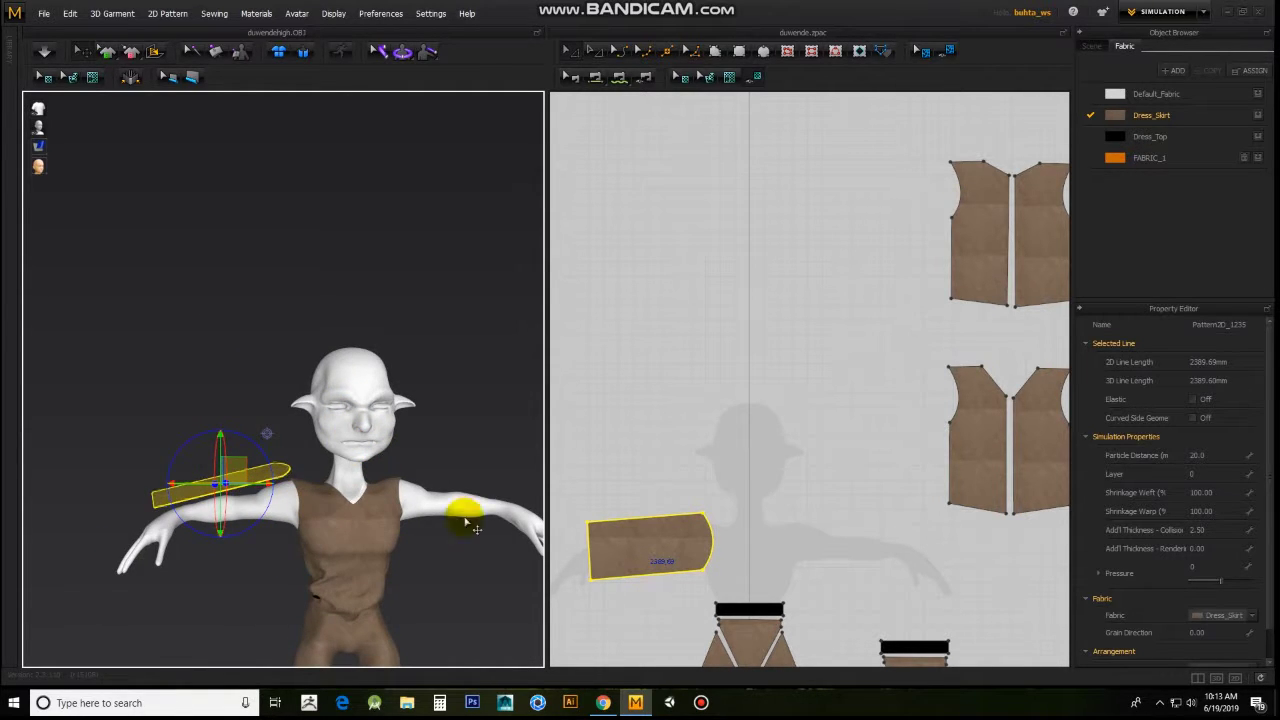
scroll(727, 522, "down", 2)
Step: Sew the sleeve's edges to the armholes of the lower and upper vest pieces
left_click(620, 77)
left_click_drag(722, 523, 914, 435)
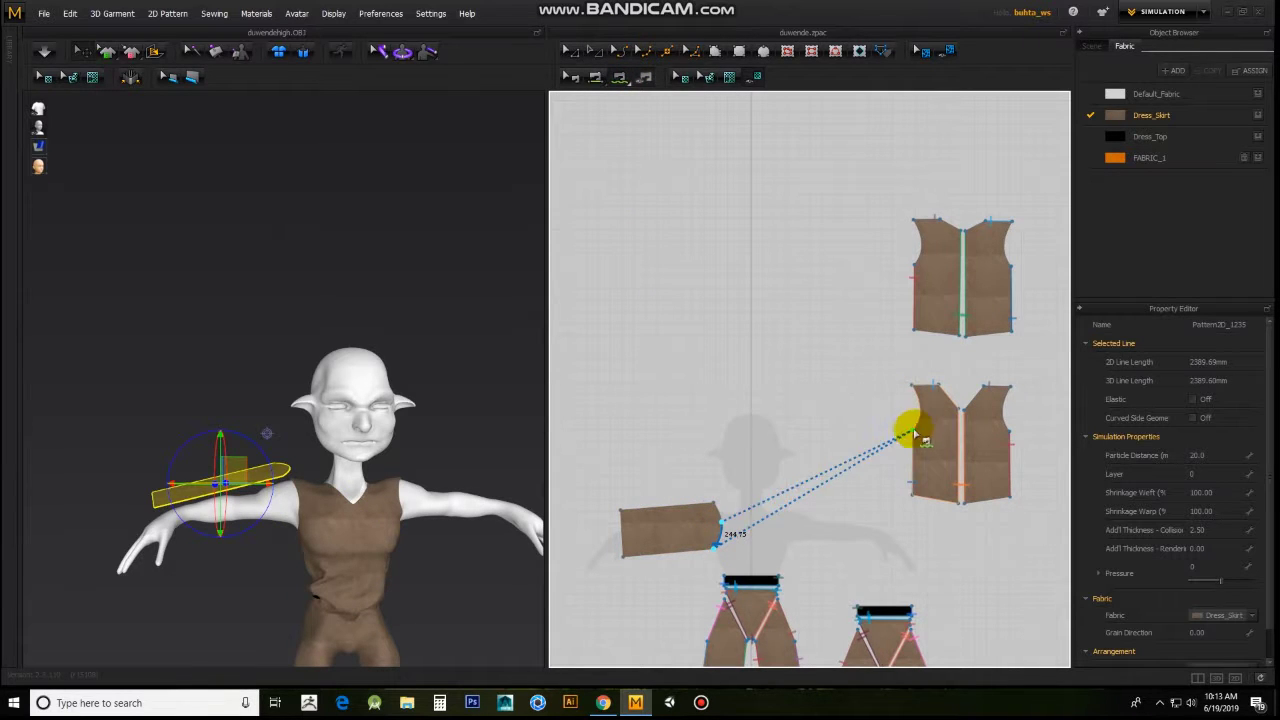
left_click(913, 388)
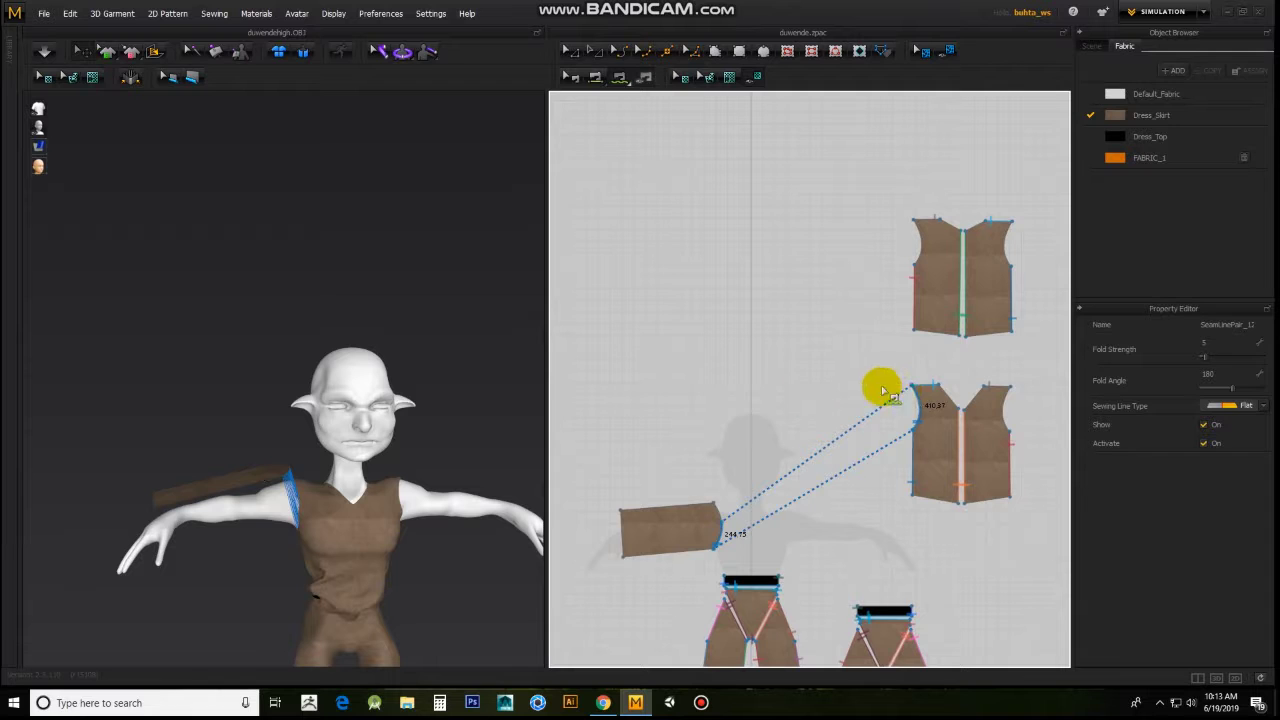
left_click(913, 228)
mouse_move(300, 420)
right_mouse_down()
mouse_move(100, 466)
mouse_move(418, 490)
right_mouse_up()
left_click_drag(727, 510, 1010, 225)
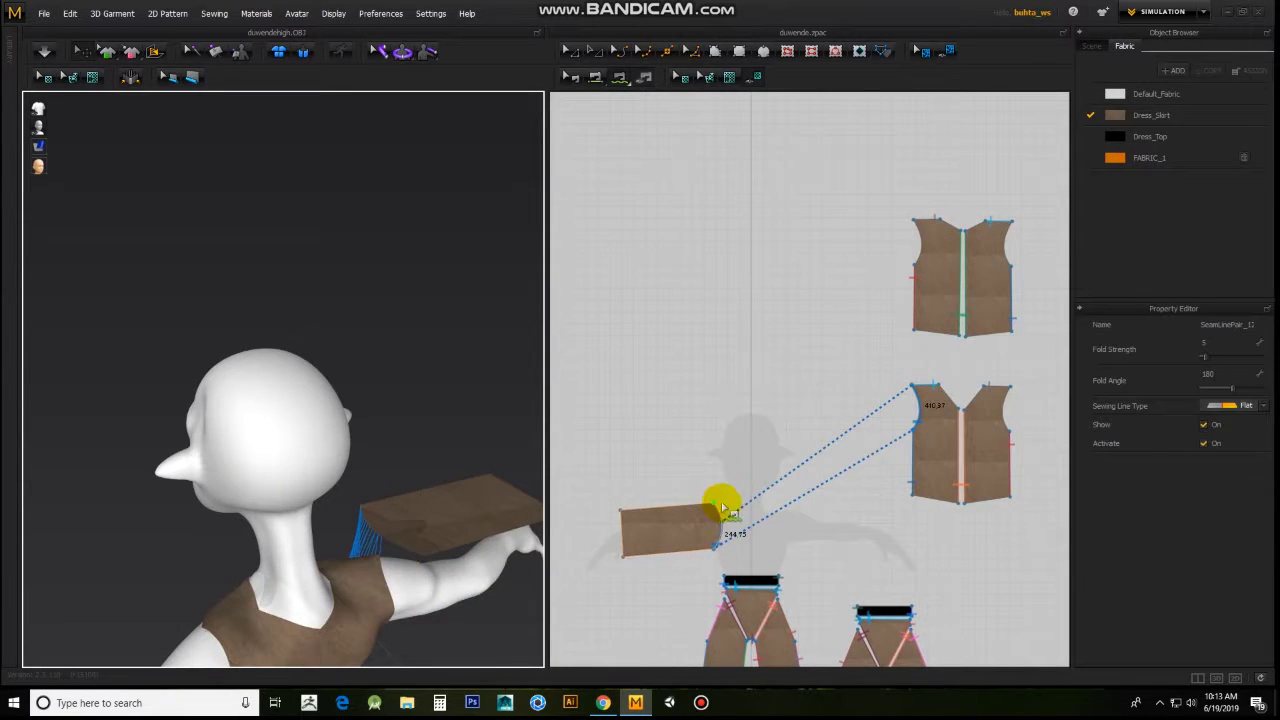
mouse_move(530, 380)
right_mouse_down()
mouse_move(346, 357)
mouse_move(560, 423)
right_mouse_up()
left_click(714, 508)
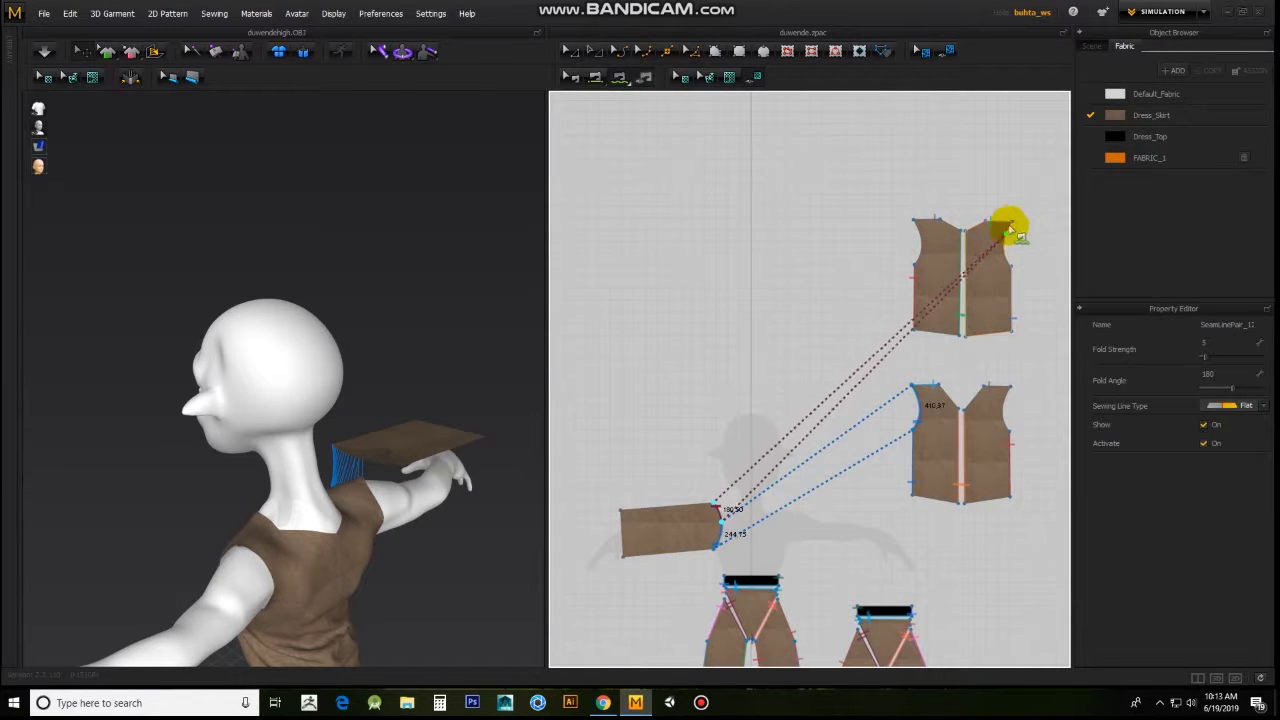
mouse_move(437, 527)
right_mouse_down()
mouse_move(394, 509)
mouse_move(277, 509)
mouse_move(343, 486)
right_mouse_up()
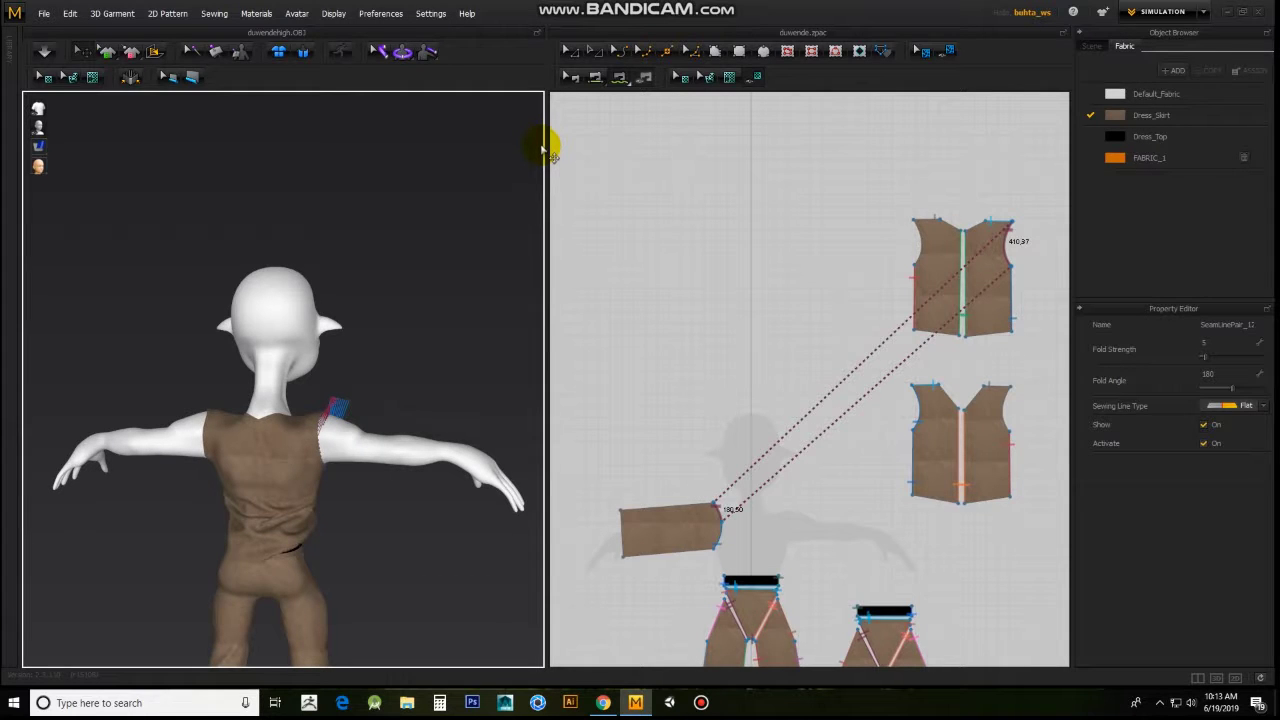
Step: Run the simulation, undo one seam change, and re-simulate to drape the sleeve
left_click(44, 56)
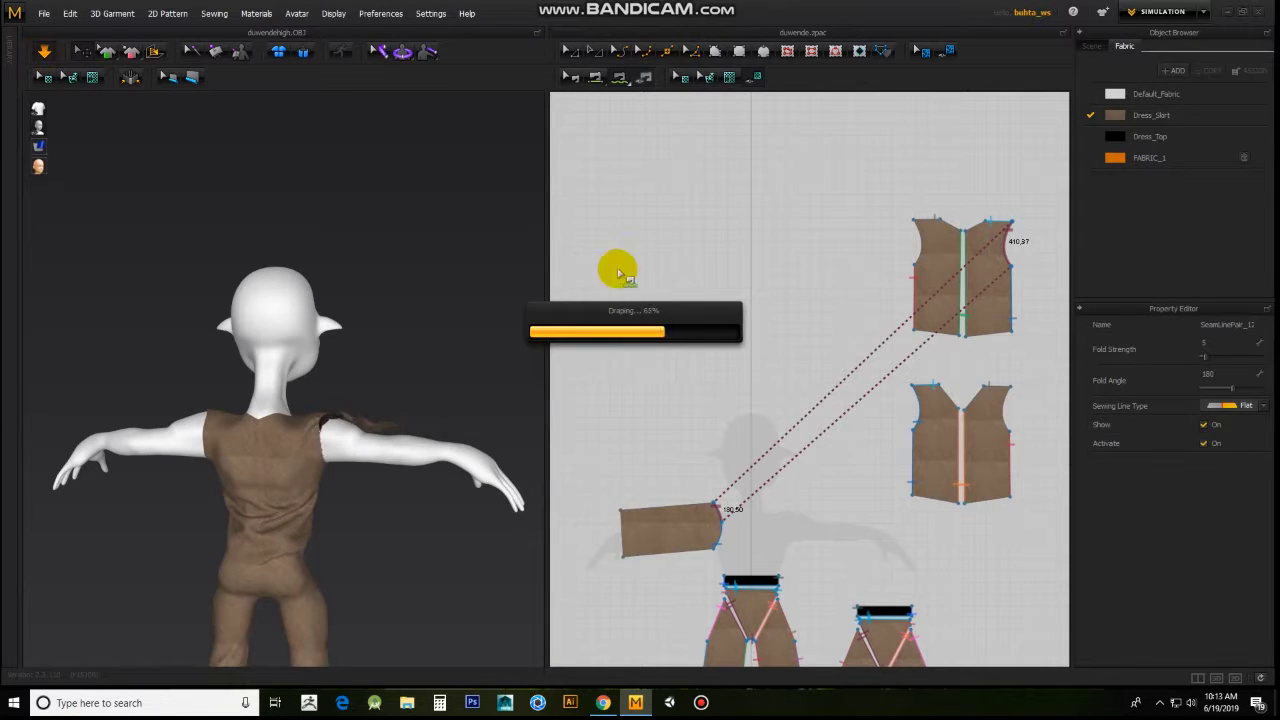
key("ctrl+z")
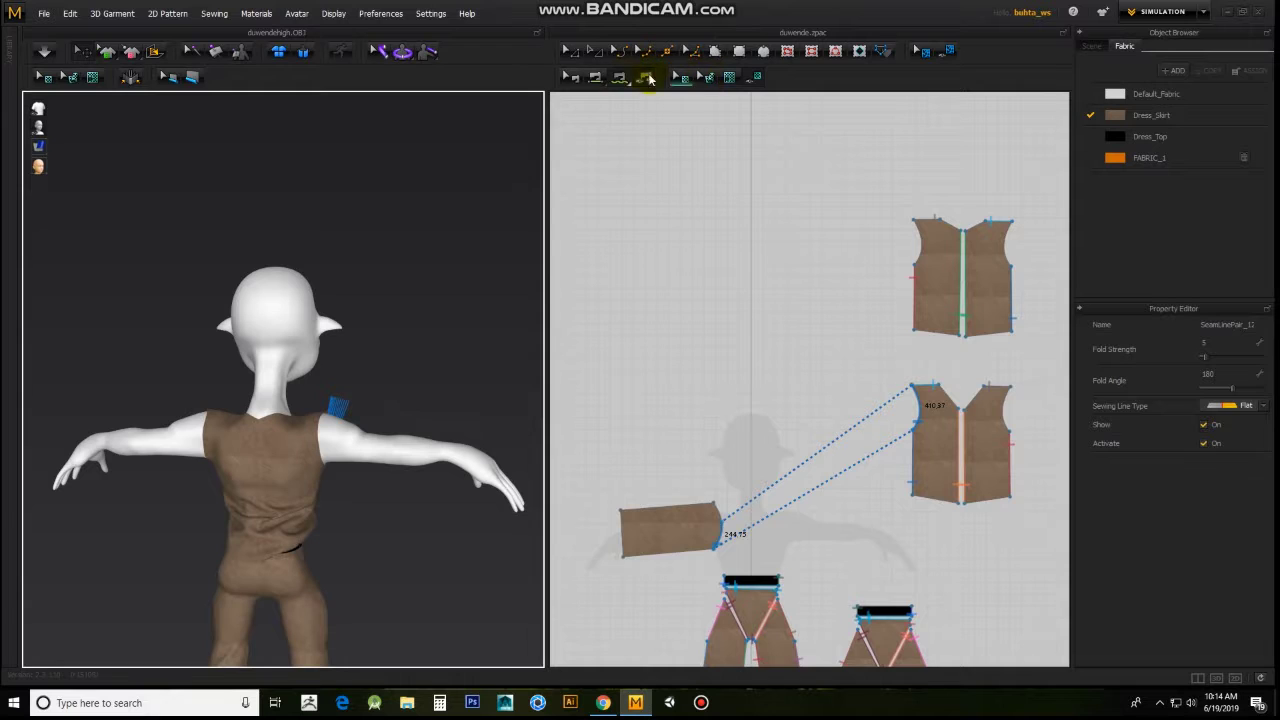
left_click(723, 490)
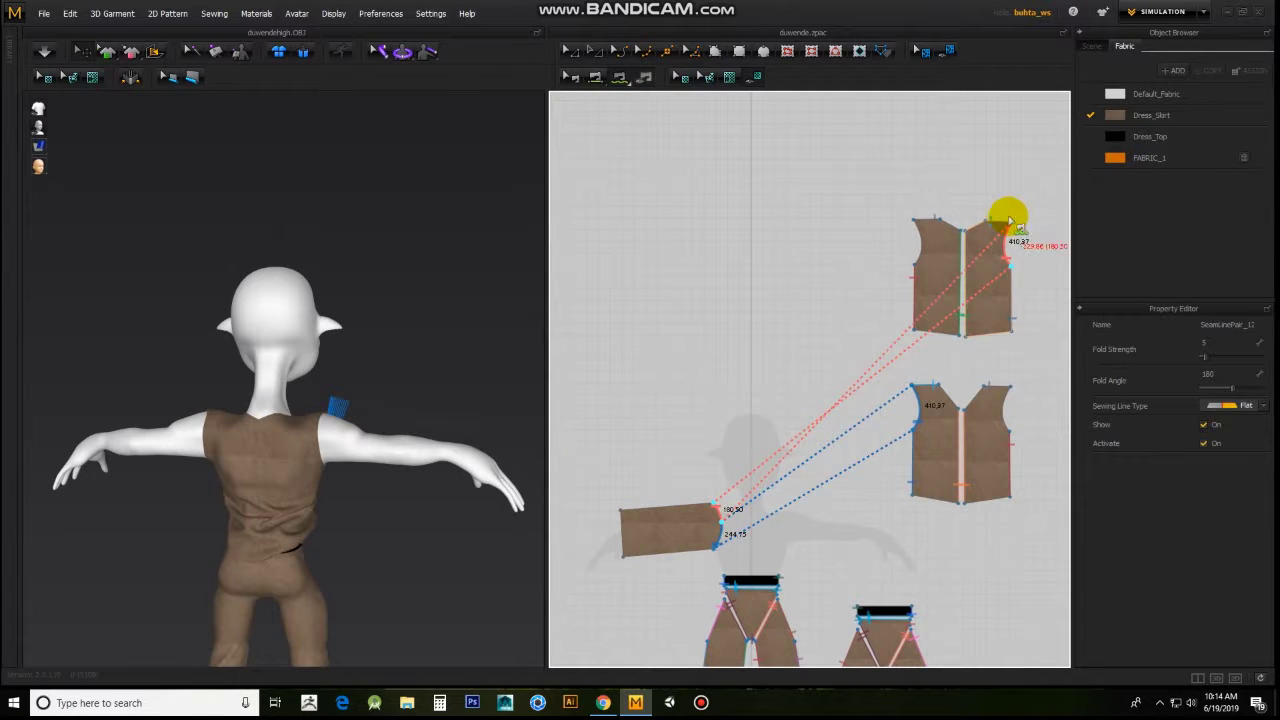
left_click(43, 53)
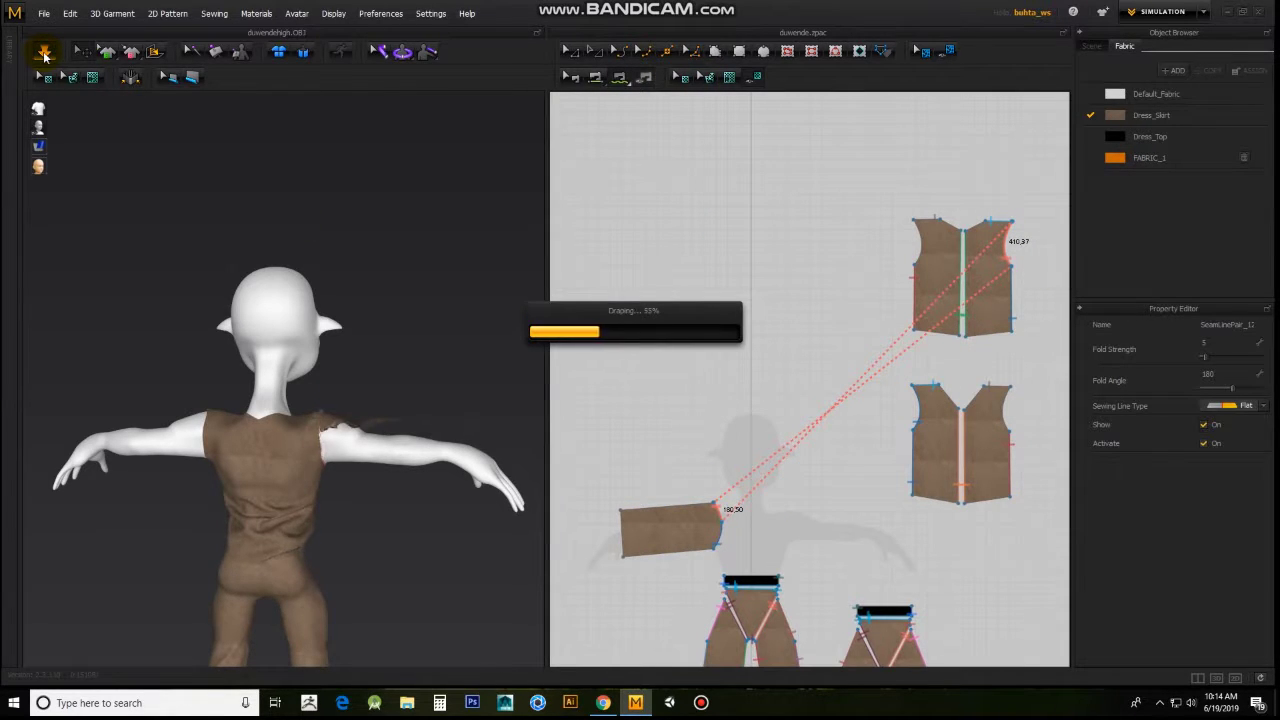
scroll(434, 620, "up", 5)
mouse_move(434, 620)
right_mouse_down()
mouse_move(420, 405)
mouse_move(503, 455)
mouse_move(471, 603)
right_mouse_up()
Step: Sew the first sleeve's top edge to its bottom edge into a tube and simulate
scroll(360, 550, "down", 5)
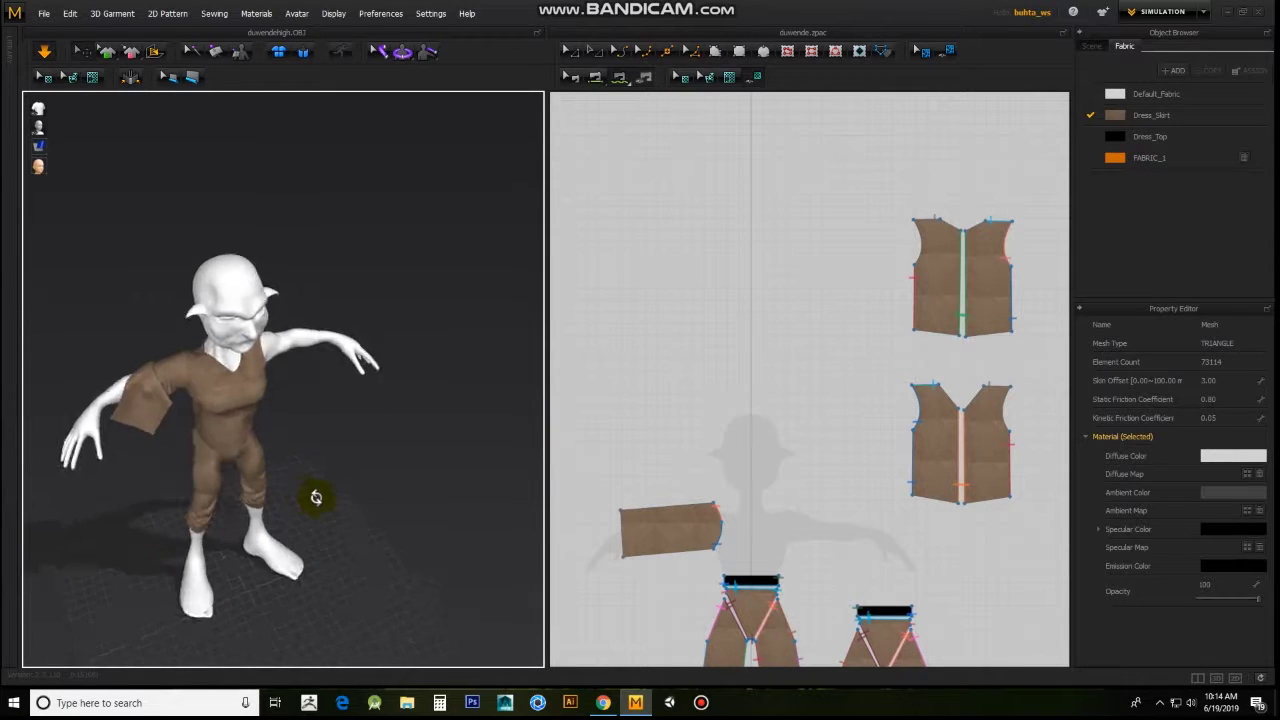
right_click_drag(257, 500, 175, 478)
left_click(175, 478)
right_click_drag(65, 578, 250, 460)
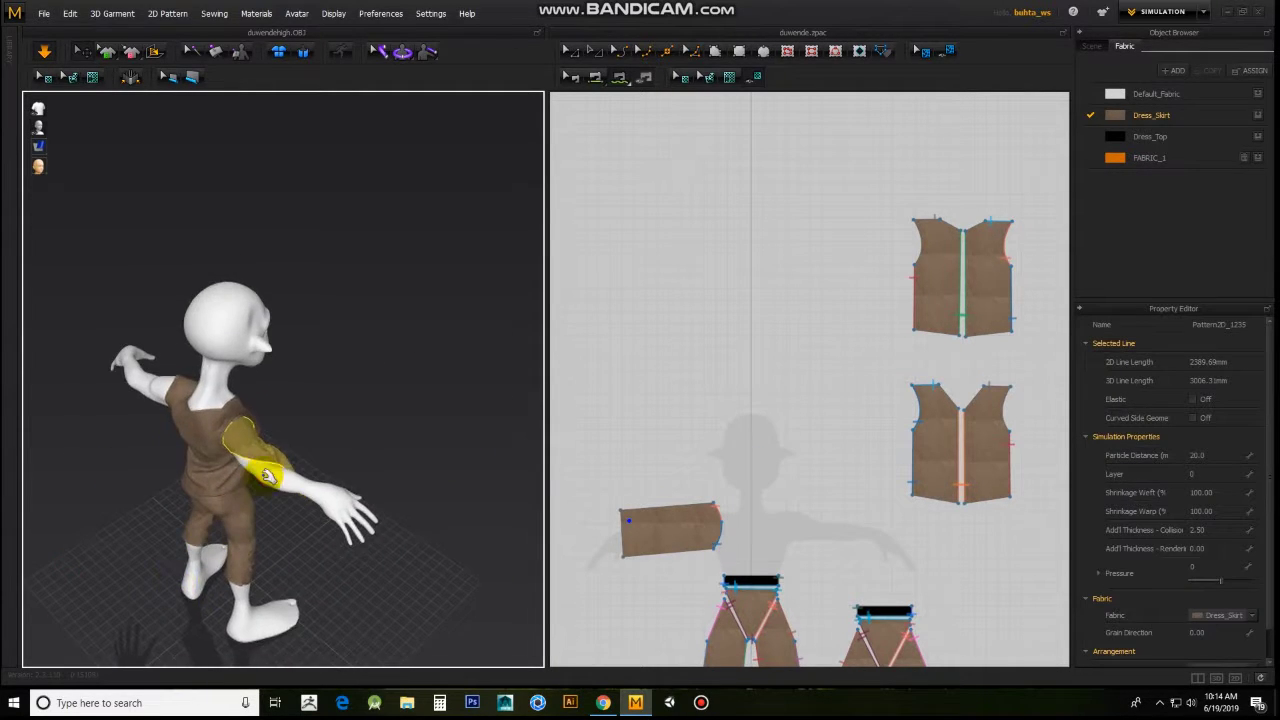
right_click_drag(245, 535, 398, 438)
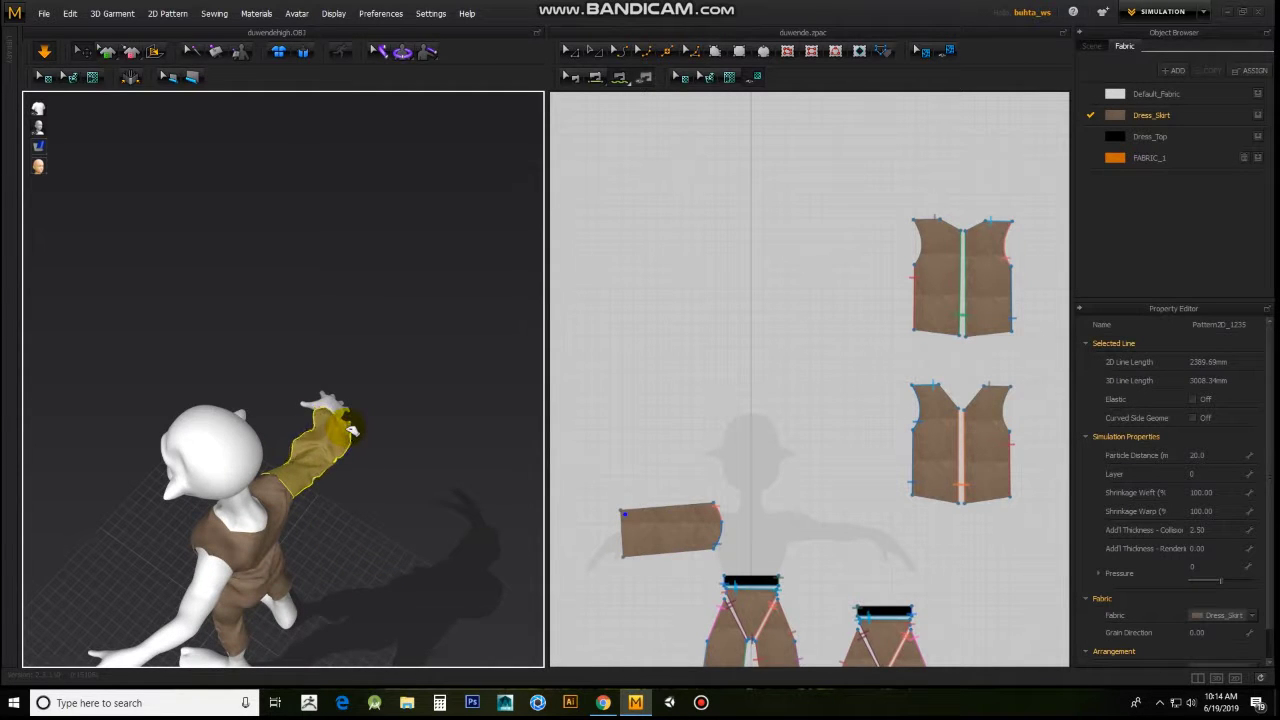
right_click_drag(331, 490, 380, 580)
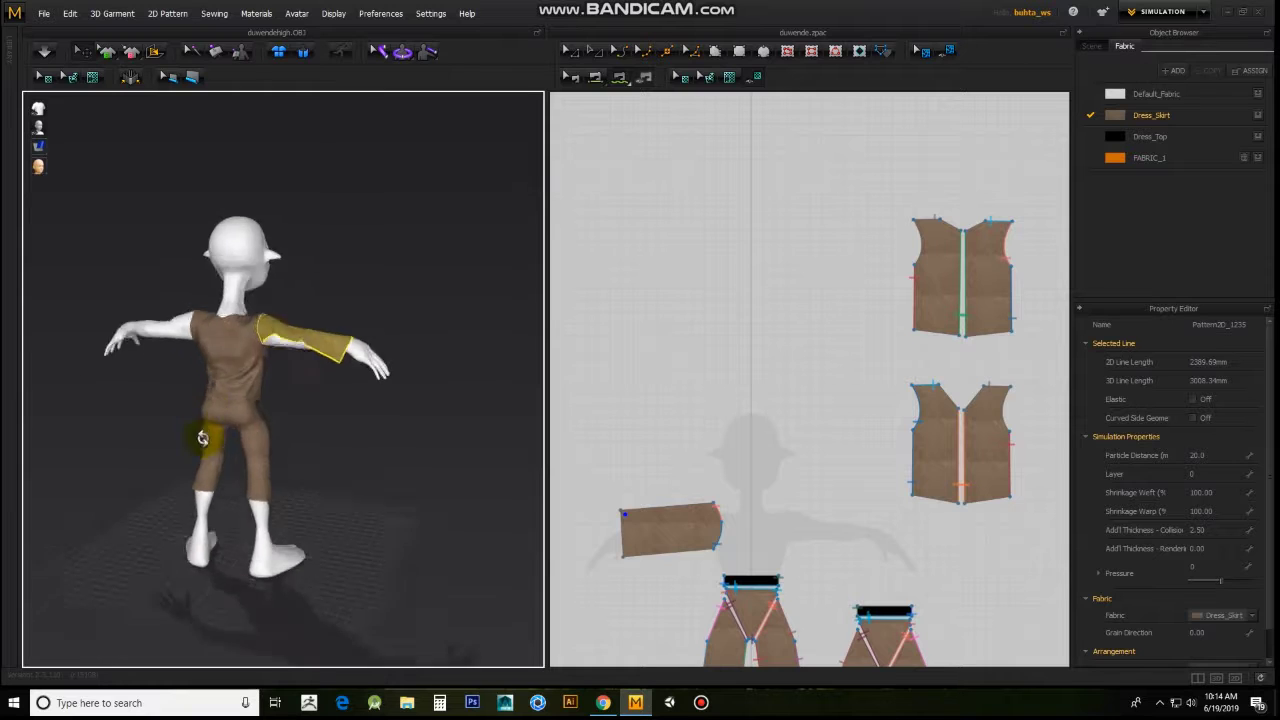
left_click(677, 506)
left_click(677, 553)
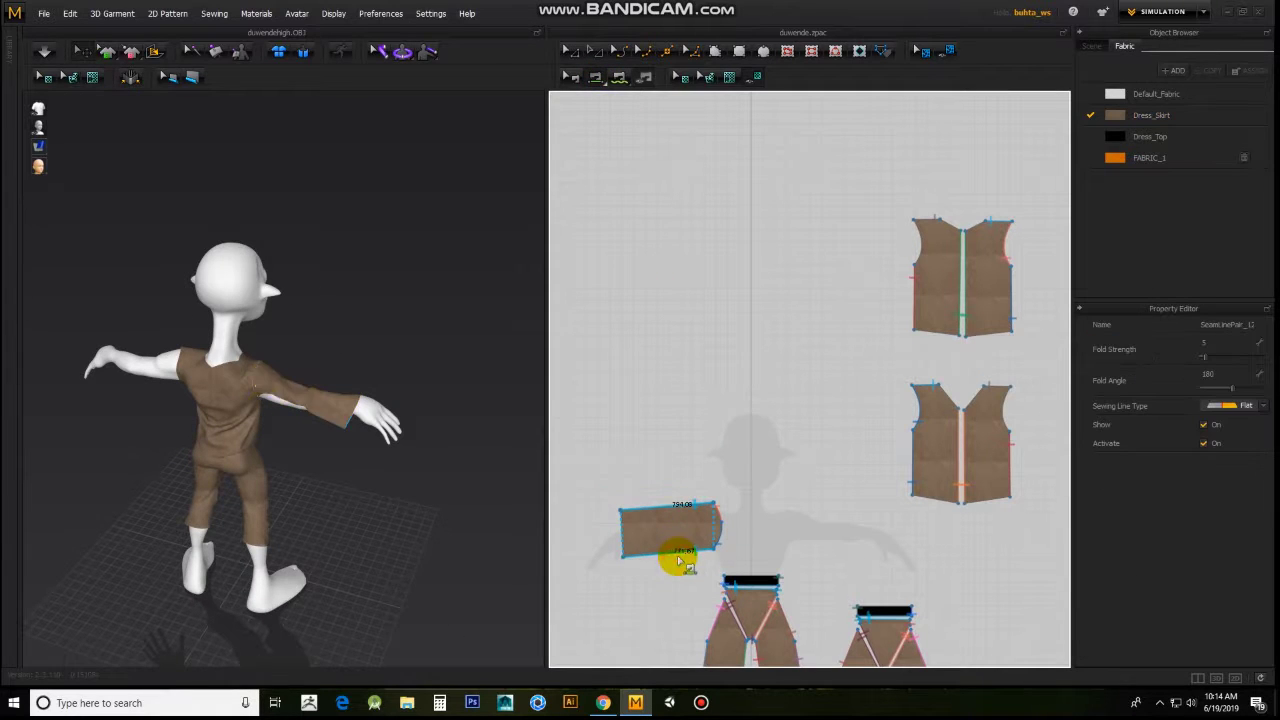
right_click_drag(329, 277, 337, 290)
left_click(43, 53)
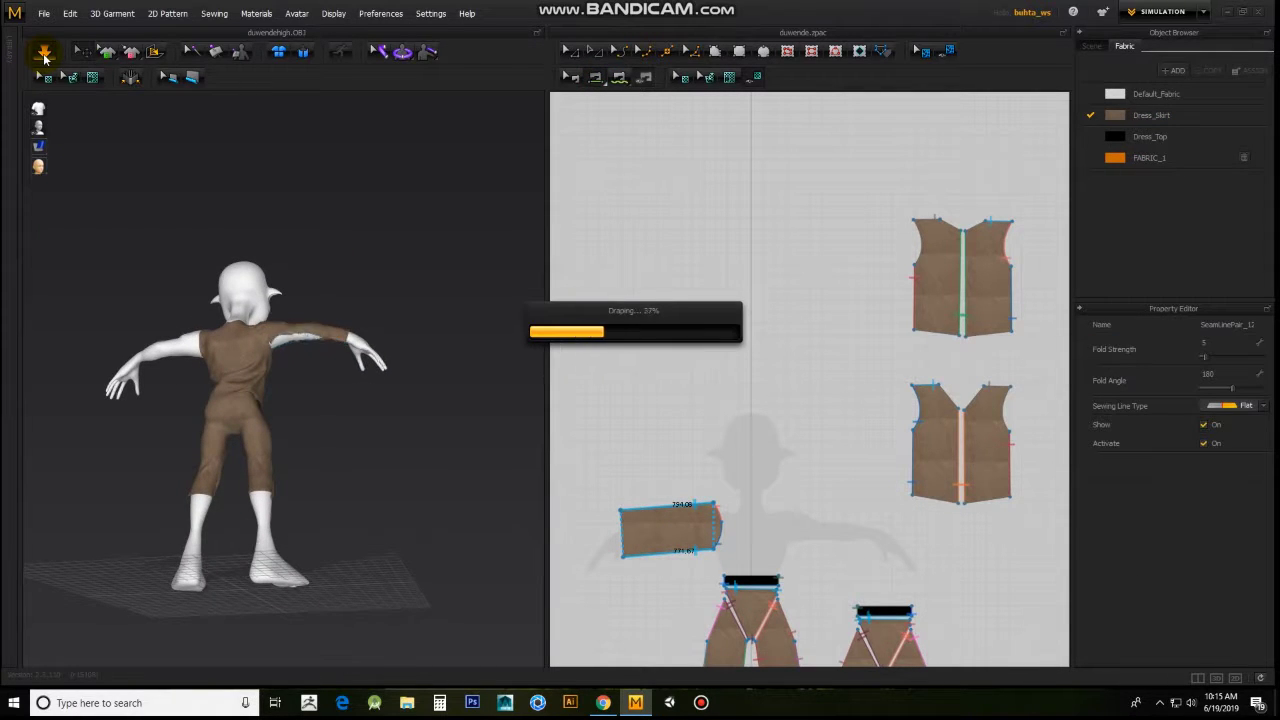
Step: Widen and reshape the sleeve pattern piece, then toggle the simulation
right_click_drag(306, 443, 20, 446)
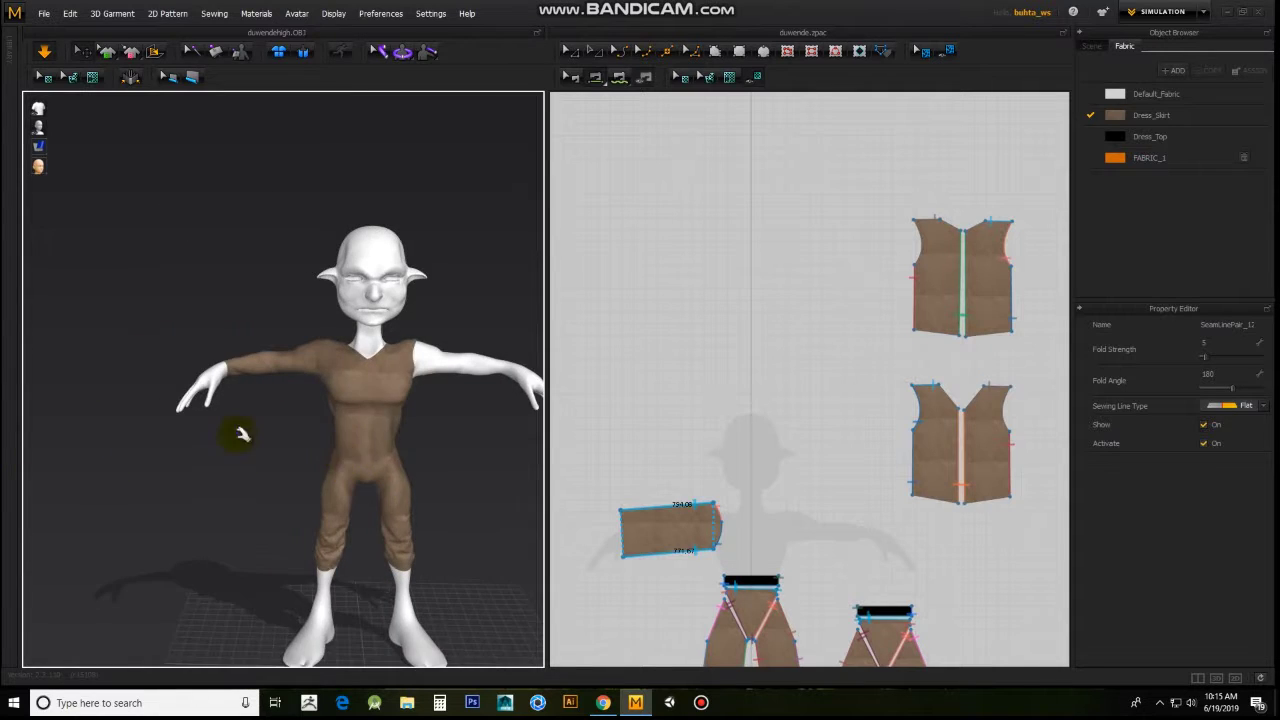
left_click(675, 535)
left_click(681, 527)
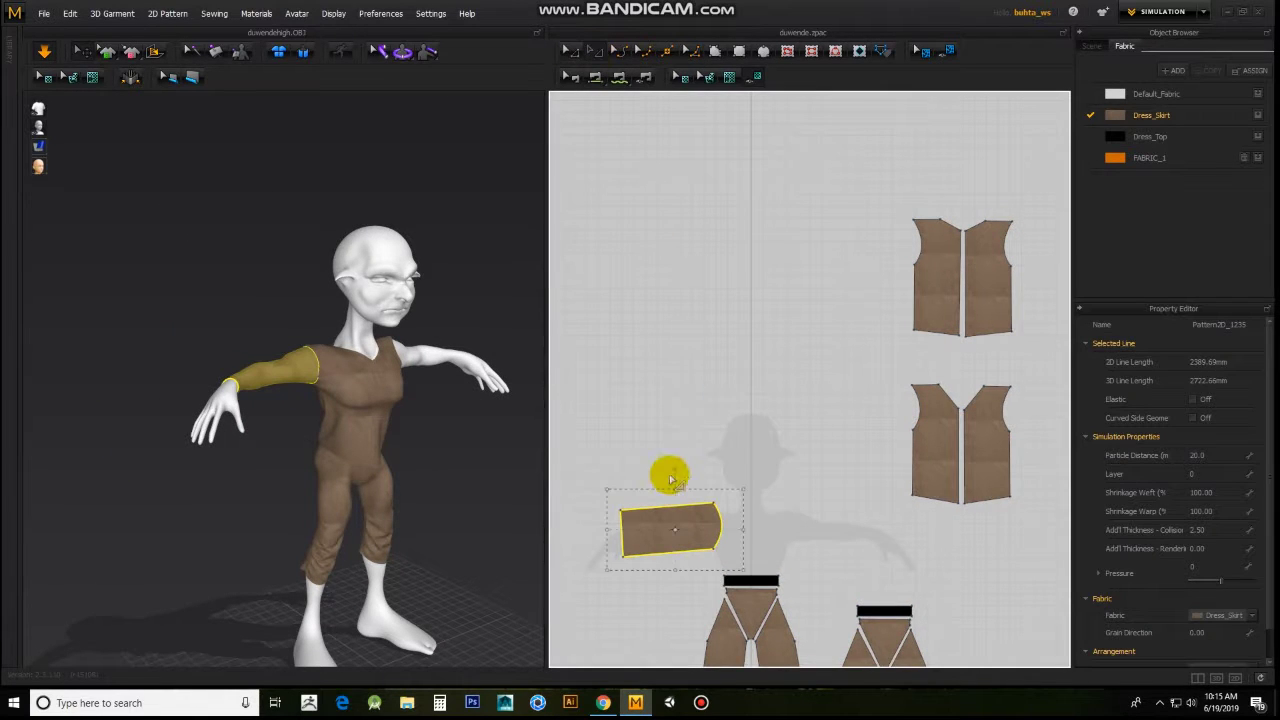
mouse_move(672, 478)
left_mouse_down()
mouse_move(671, 571)
mouse_move(666, 513)
left_mouse_up()
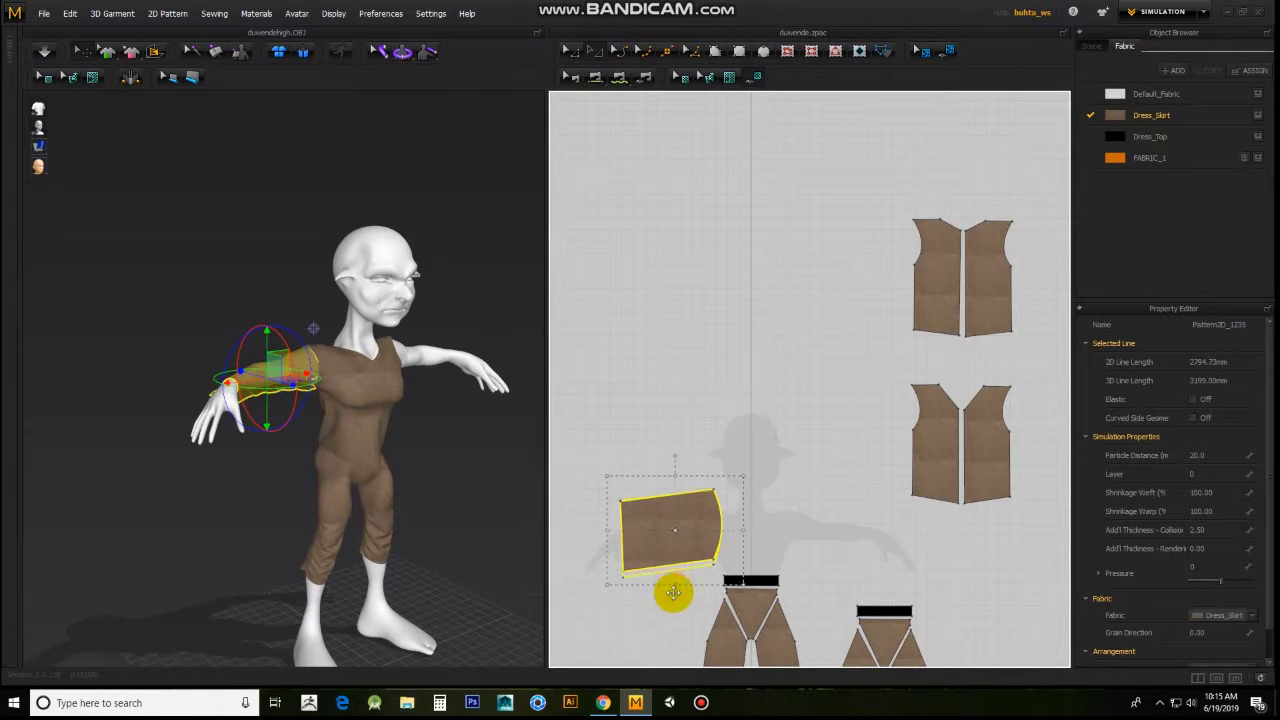
left_click(47, 52)
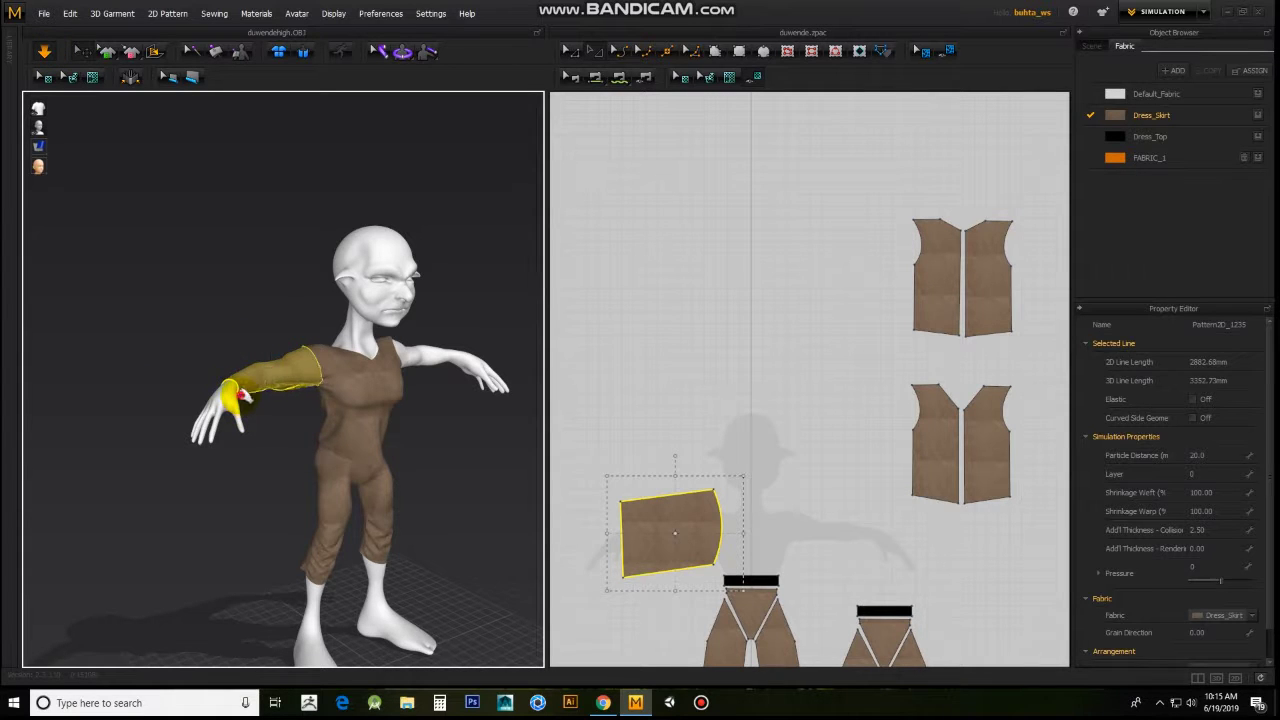
left_click(243, 434)
left_click(694, 531)
Step: Mirror-paste a copy of the sleeve to create the right sleeve
right_click(676, 528)
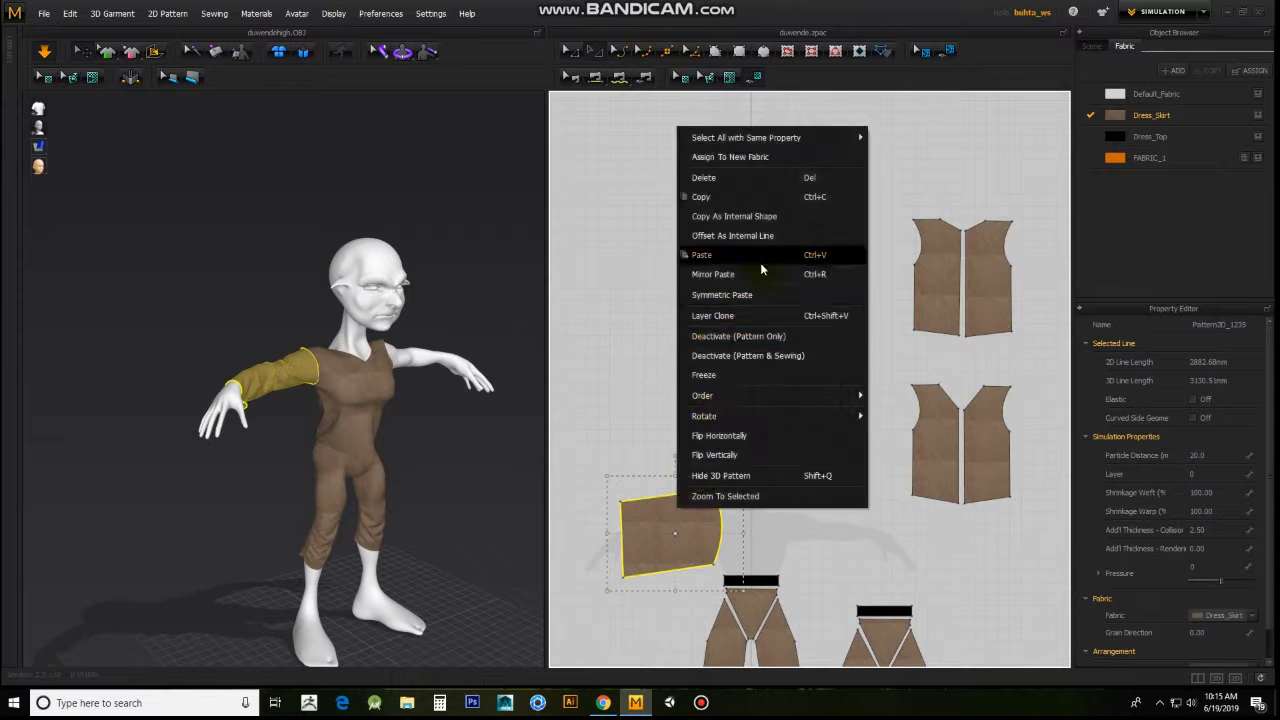
left_click(700, 288)
left_click(833, 537)
right_click_drag(300, 470, 412, 470)
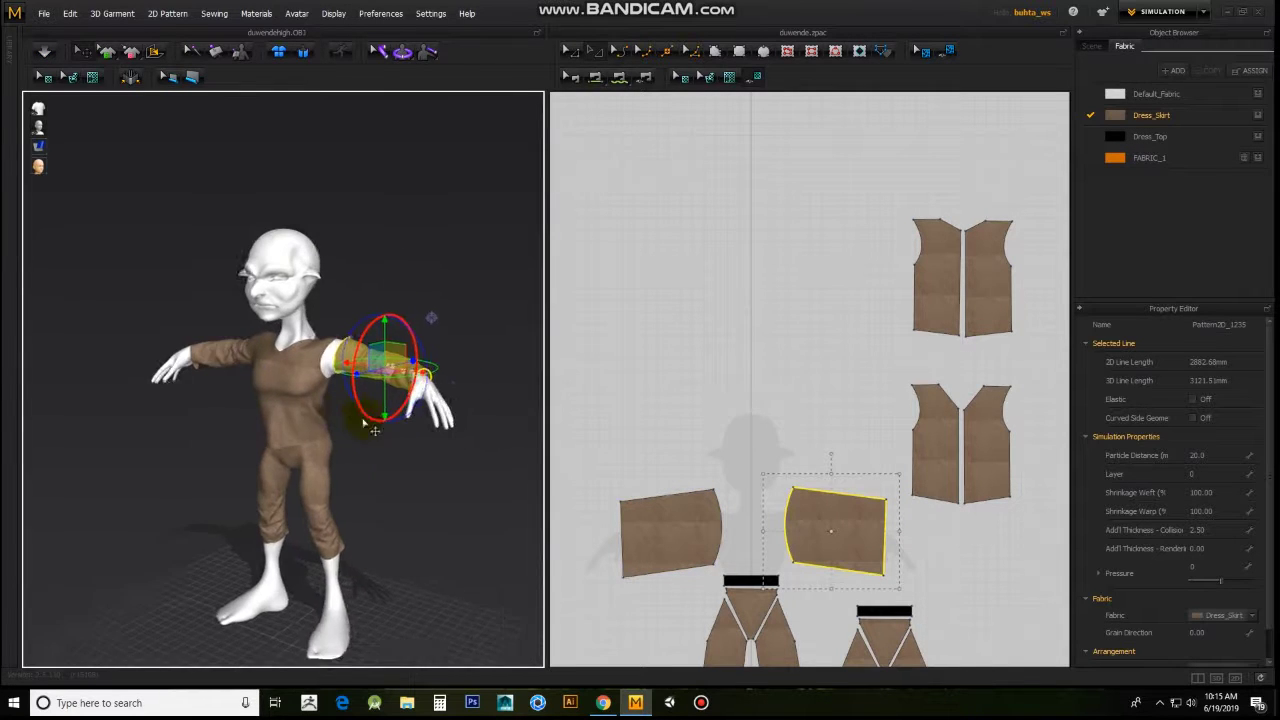
left_click(947, 568)
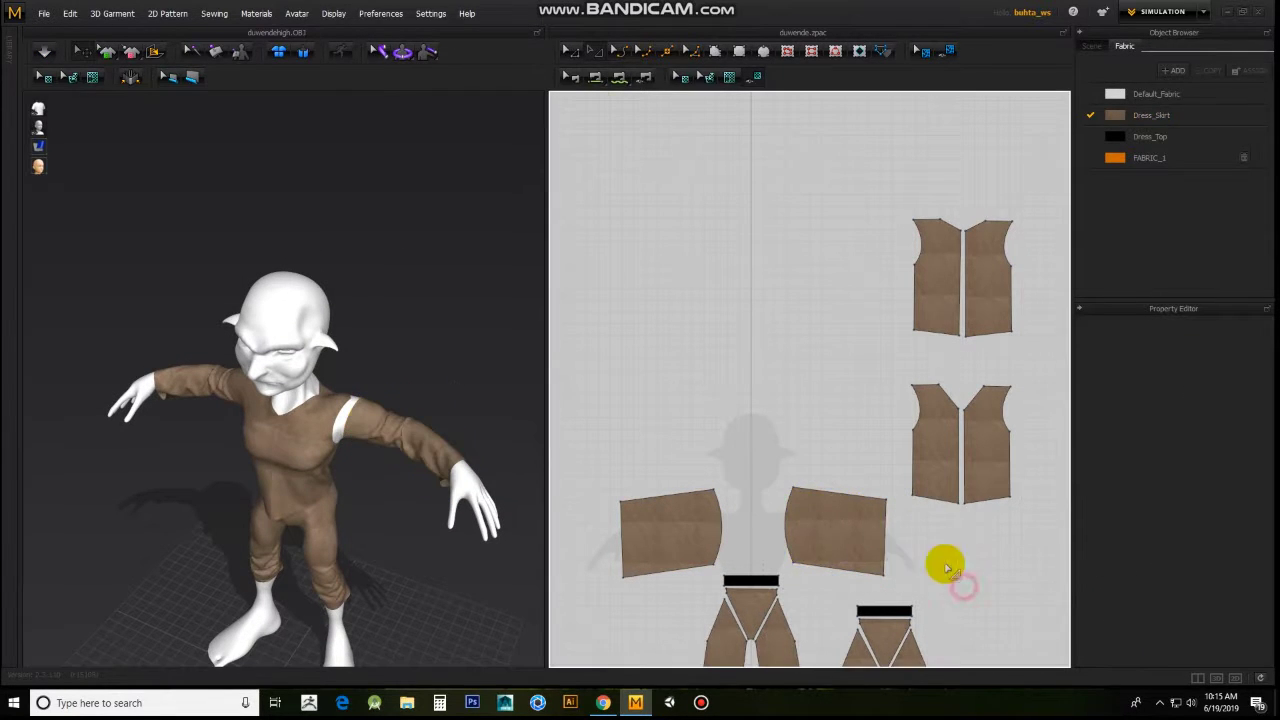
Step: Sew the new sleeve to the vest armhole and upper vest edge, then simulate
left_click(991, 443)
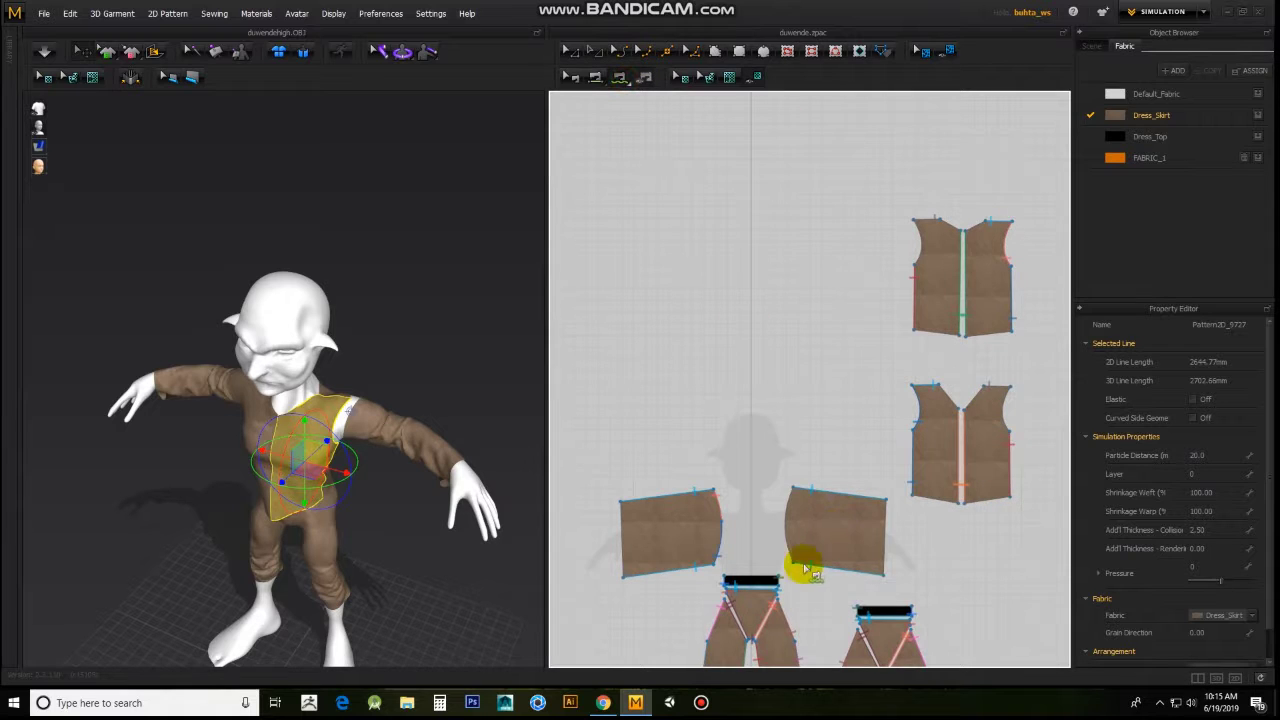
left_click(1009, 394)
mouse_move(441, 425)
right_mouse_down()
mouse_move(151, 434)
mouse_move(286, 486)
mouse_move(246, 457)
mouse_move(729, 451)
right_mouse_up()
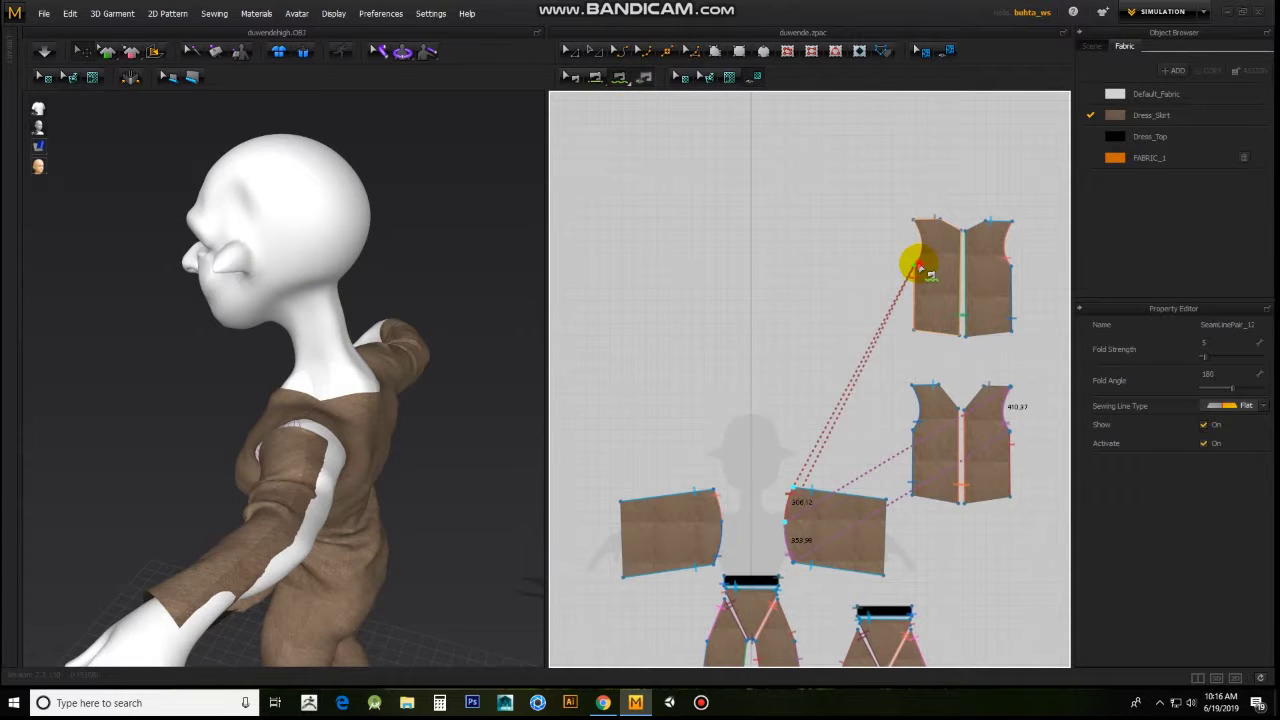
left_click(918, 228)
mouse_move(530, 270)
right_mouse_down()
mouse_move(486, 277)
mouse_move(576, 263)
right_mouse_up()
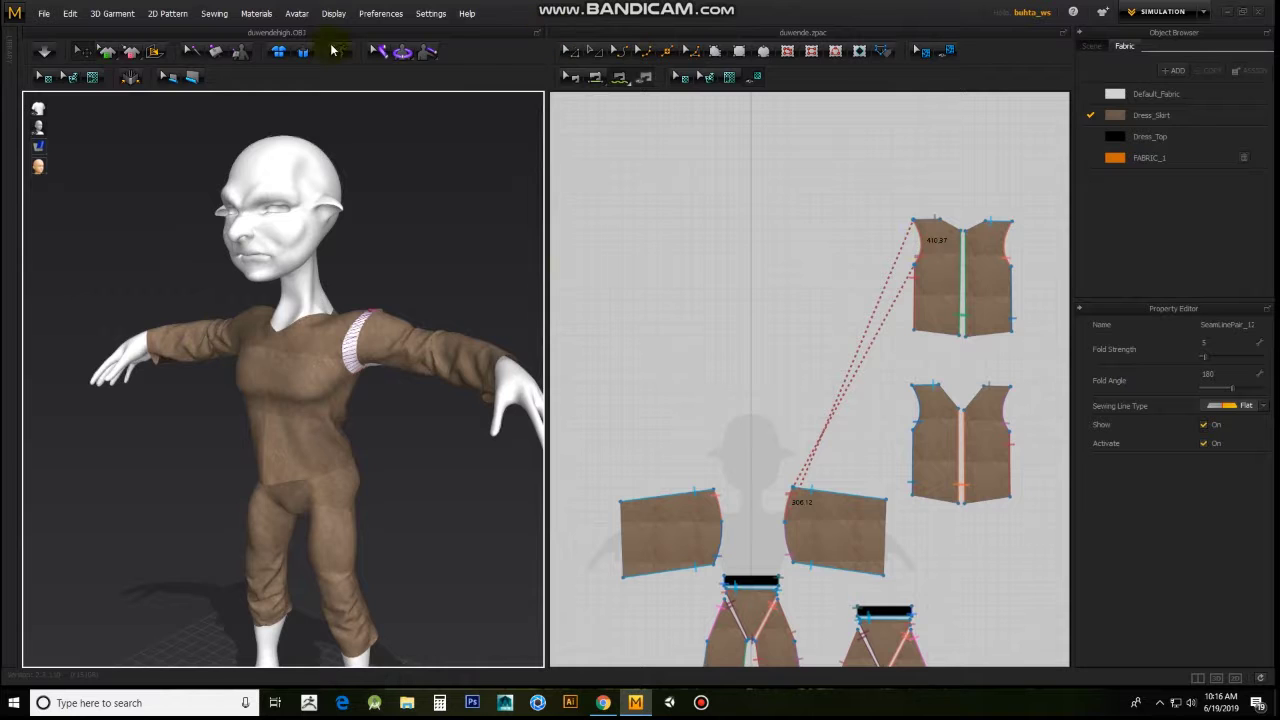
key("space")
Step: Tug the sleeve cloth into place on the arm and inspect the drape
mouse_move(440, 300)
right_mouse_down()
mouse_move(477, 266)
mouse_move(524, 276)
right_mouse_up()
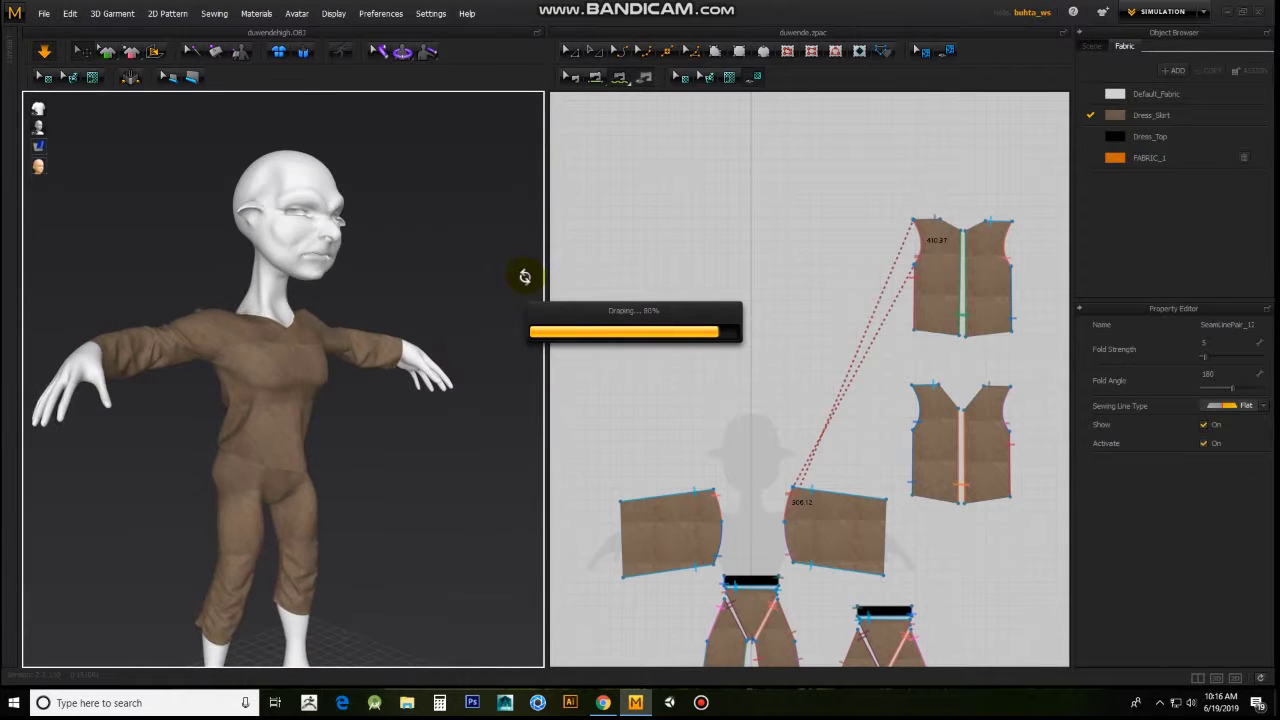
left_click(1160, 703)
left_click(1200, 676)
left_click(944, 199)
mouse_move(423, 277)
right_mouse_down()
mouse_move(337, 283)
mouse_move(394, 271)
mouse_move(195, 470)
mouse_move(300, 414)
mouse_move(409, 480)
mouse_move(651, 494)
mouse_move(305, 420)
right_mouse_up()
left_click_drag(305, 420, 418, 424)
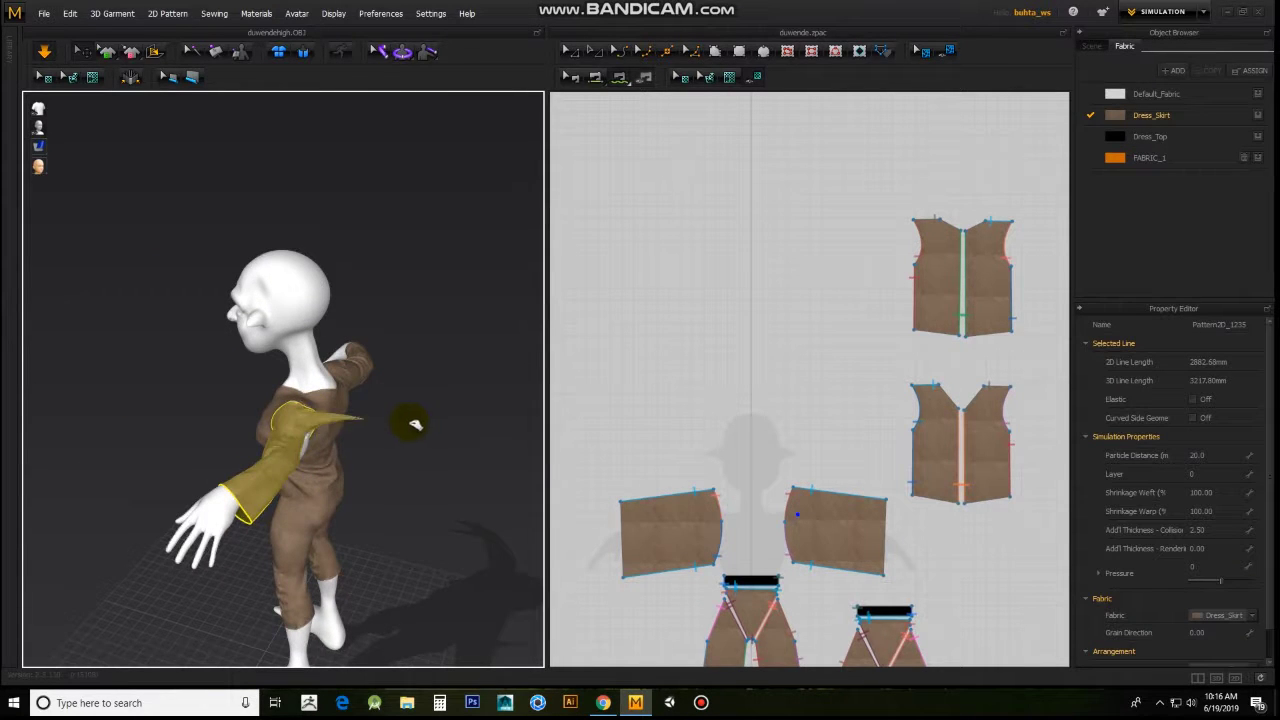
mouse_move(400, 413)
right_mouse_down()
mouse_move(277, 394)
mouse_move(285, 355)
right_mouse_up()
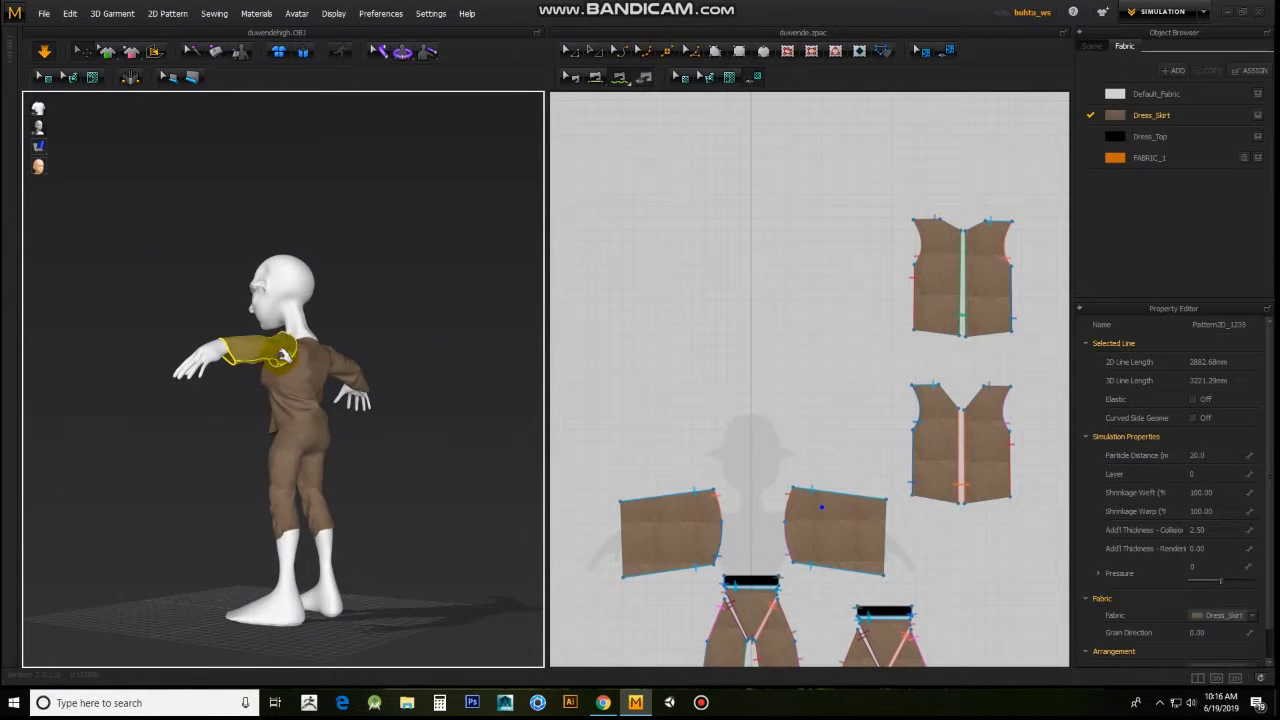
mouse_move(337, 410)
right_mouse_down()
mouse_move(200, 343)
mouse_move(371, 329)
mouse_move(394, 300)
mouse_move(380, 266)
mouse_move(100, 360)
mouse_move(266, 366)
mouse_move(286, 380)
right_mouse_up()
left_click(394, 300)
Step: Zoom out in the 2D window and outline a tall chest panel with the Polygon tool
scroll(379, 266, "up", 3)
scroll(266, 366, "up", 2)
scroll(286, 380, "up", 2)
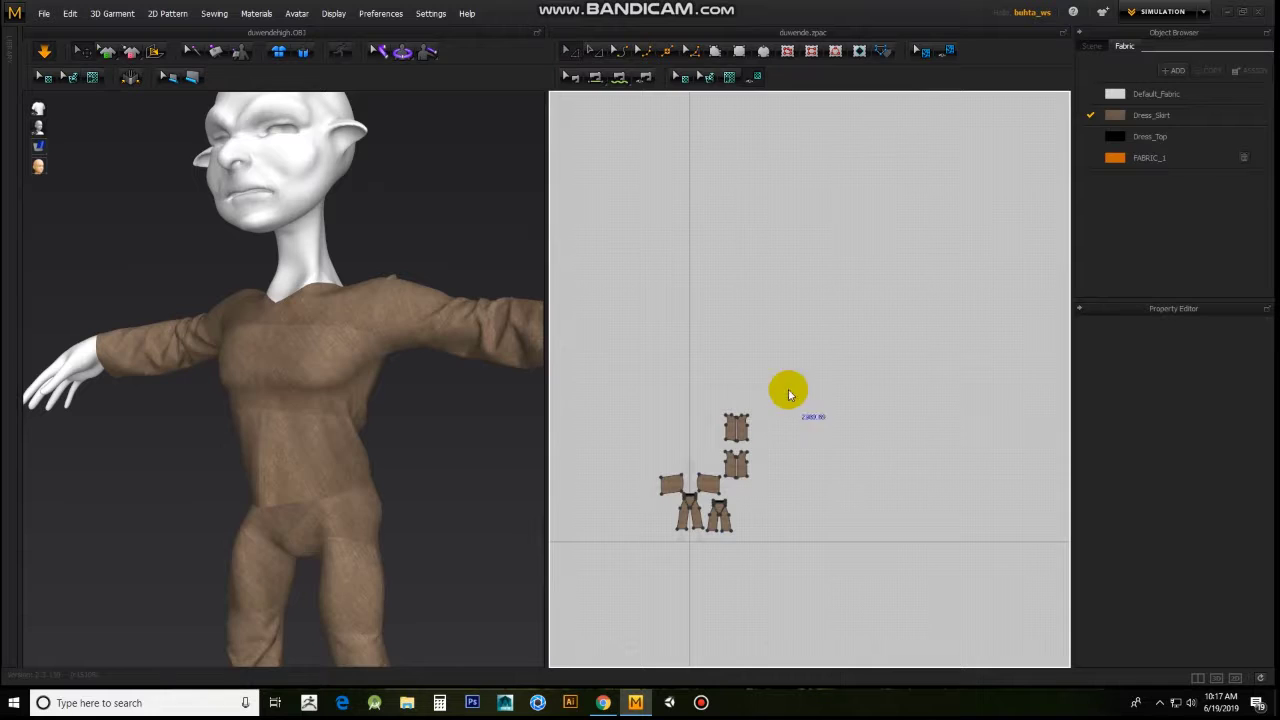
left_click(671, 486)
scroll(671, 363, "up", 3)
left_click(673, 497)
scroll(380, 306, "down", 3)
scroll(157, 434, "up", 2)
scroll(157, 434, "down", 2)
scroll(715, 284, "down", 2)
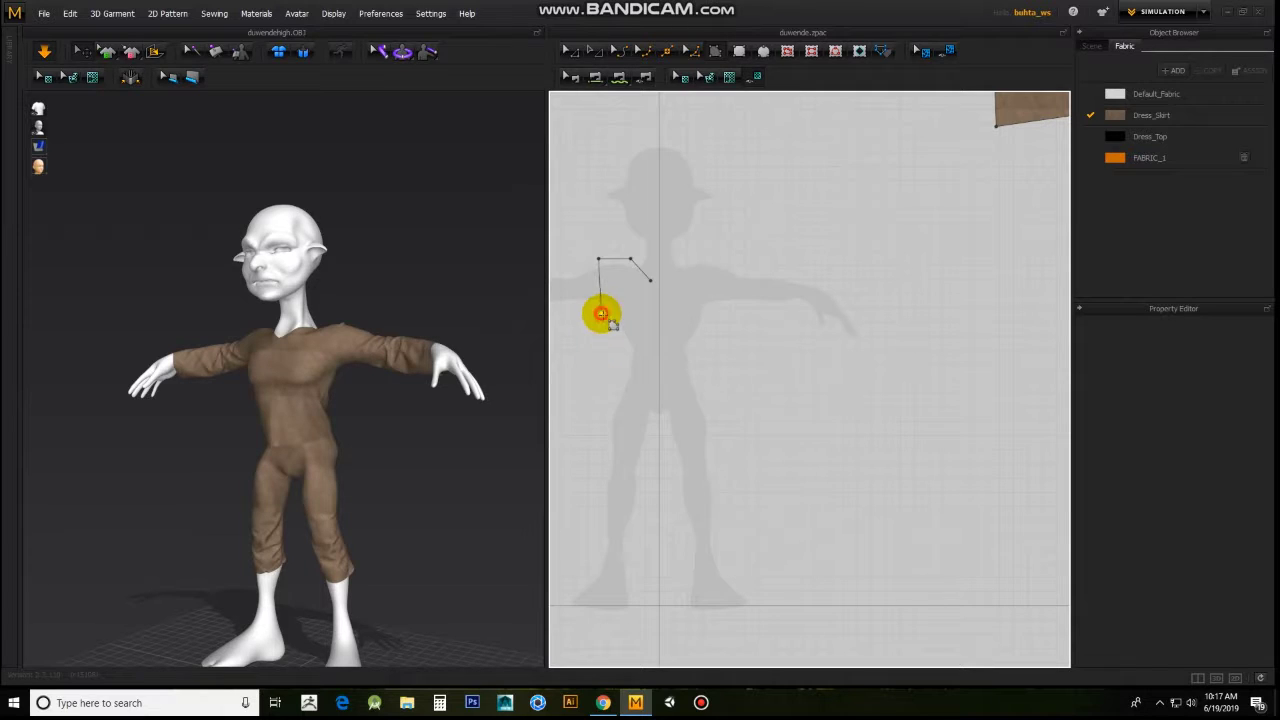
left_click(650, 283)
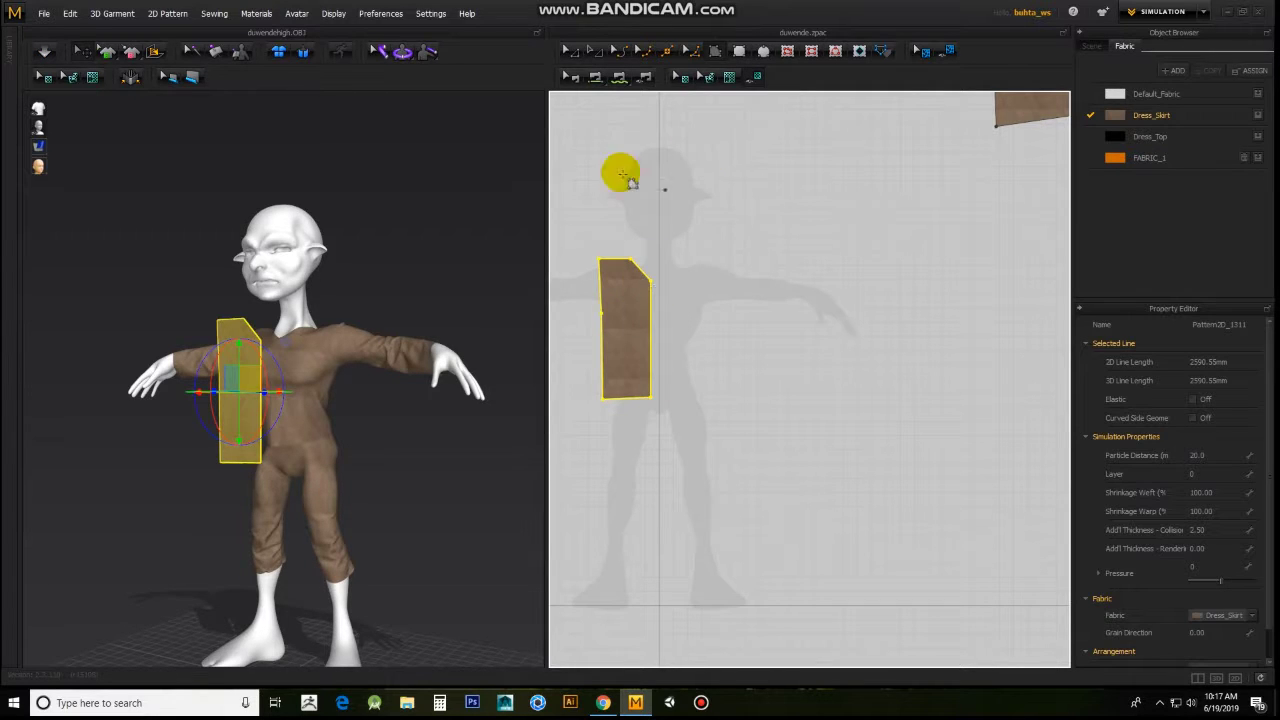
Step: Assign Default_Fabric to the new panel and start loading a texture image
right_click(622, 323)
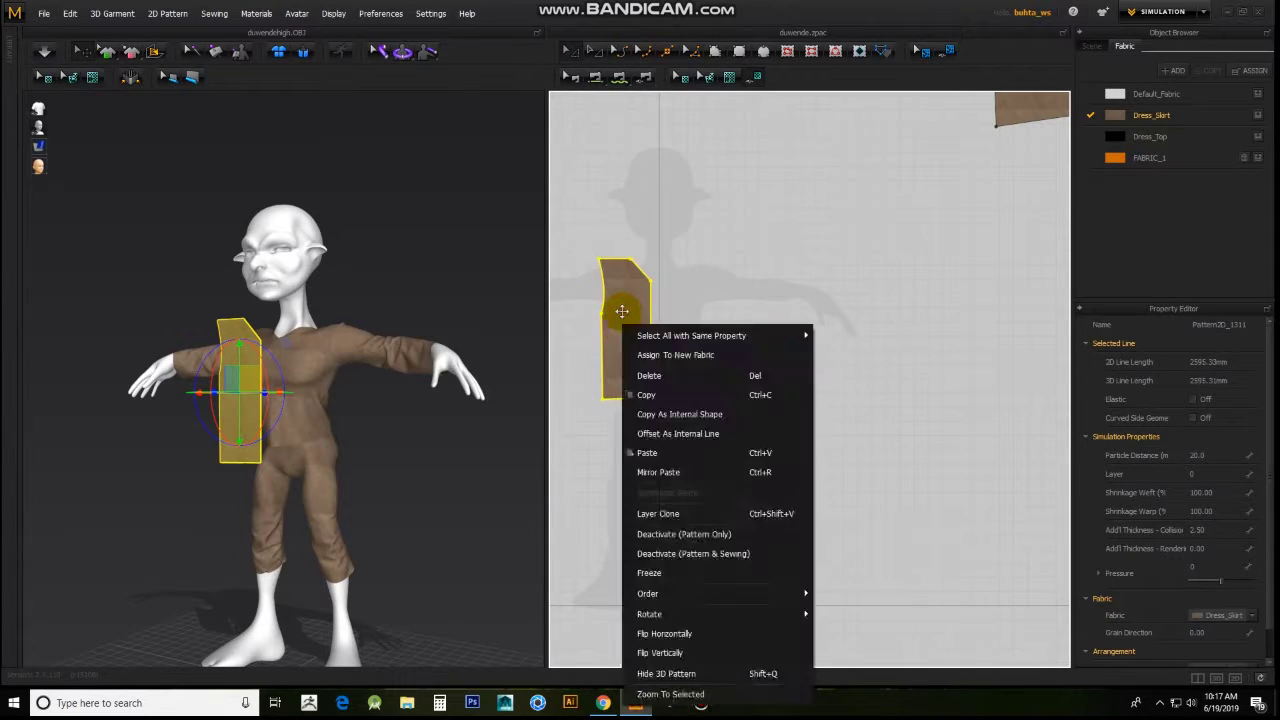
left_click_drag(1160, 94, 645, 320)
left_click(1247, 400)
Step: Apply the texture image and set the Default_Fabric colour to a light green
left_click(343, 180)
left_click(706, 331)
left_click(1249, 420)
left_click(734, 249)
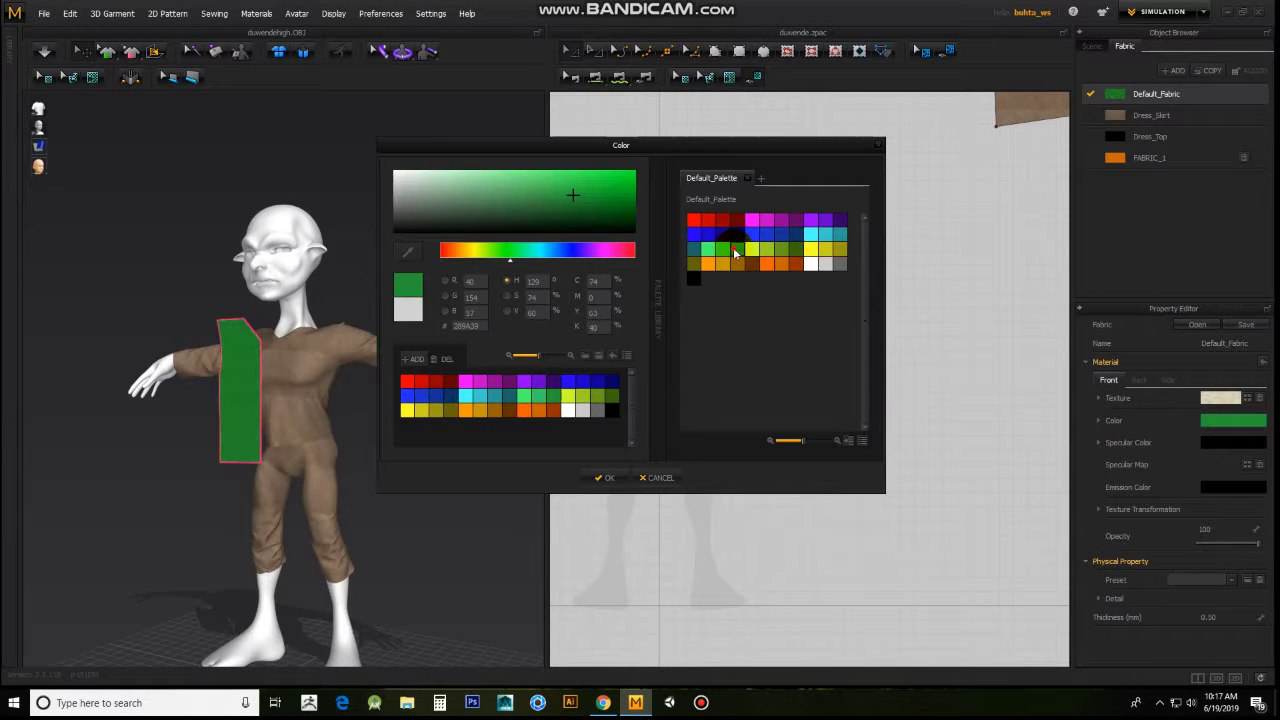
left_click_drag(537, 200, 489, 181)
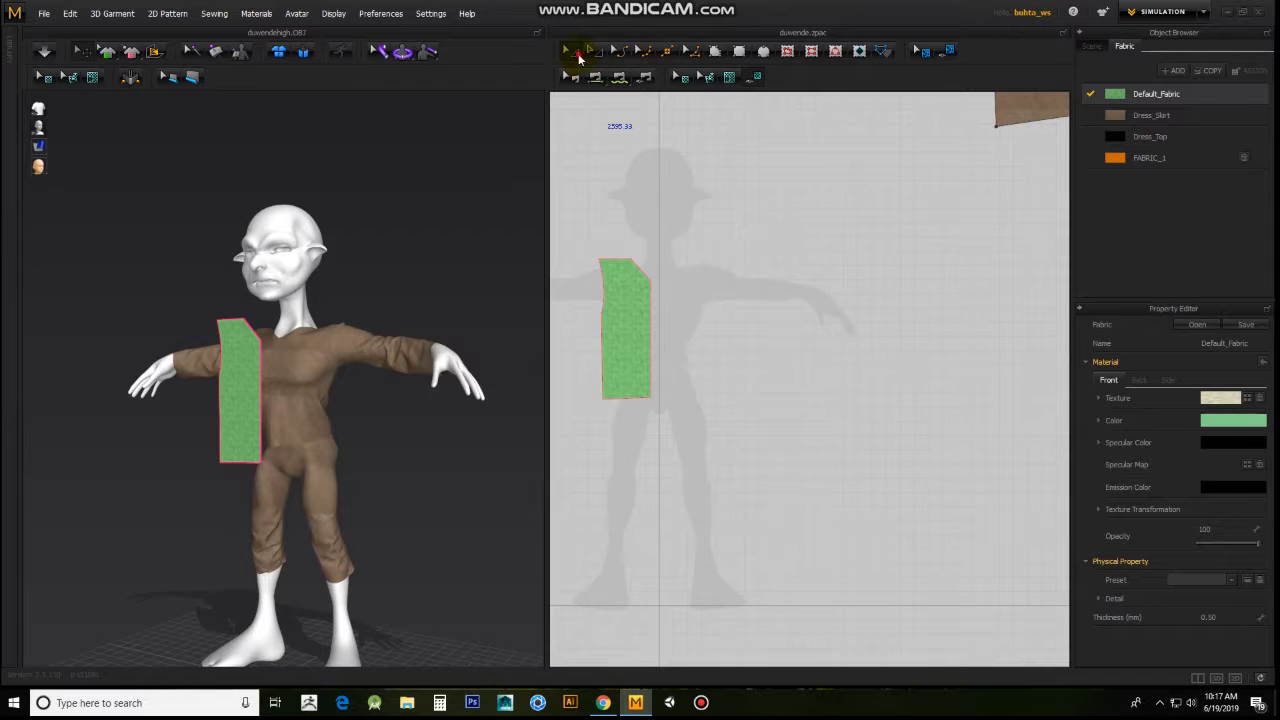
Step: Copy the green panel and mirror-paste it beside the original
right_click(628, 330)
left_click(661, 475)
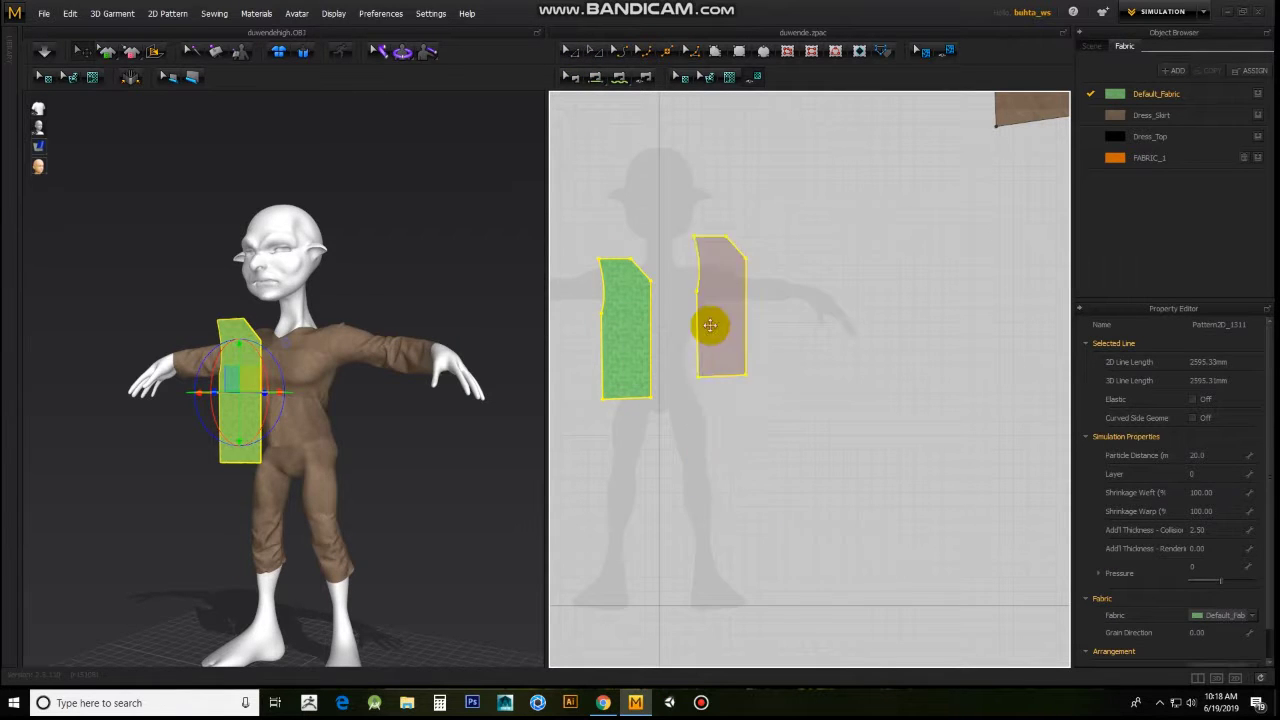
right_click(640, 302)
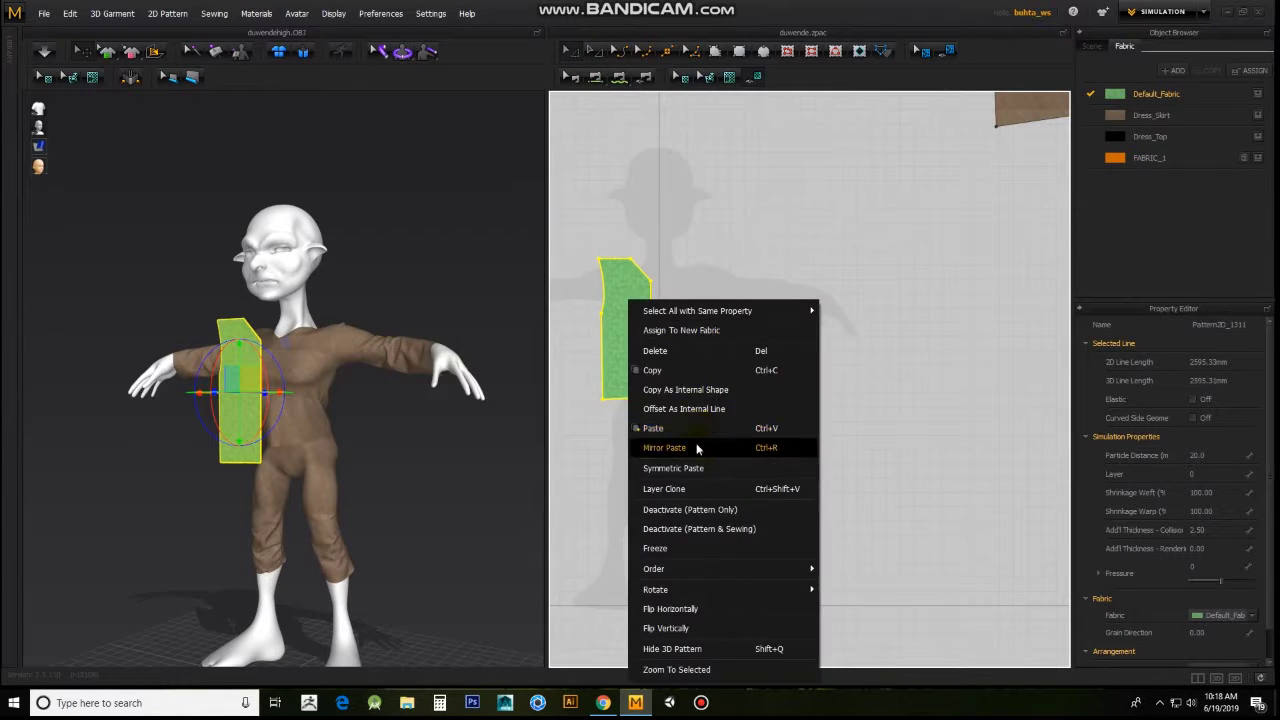
left_click(664, 447)
left_click(686, 329)
Step: Paste a second copy of the panel pair and move it down to the chest
right_click(634, 295)
right_click(634, 323)
left_click(690, 431)
left_click(663, 380)
right_click(634, 323)
left_click(687, 451)
left_click(657, 171)
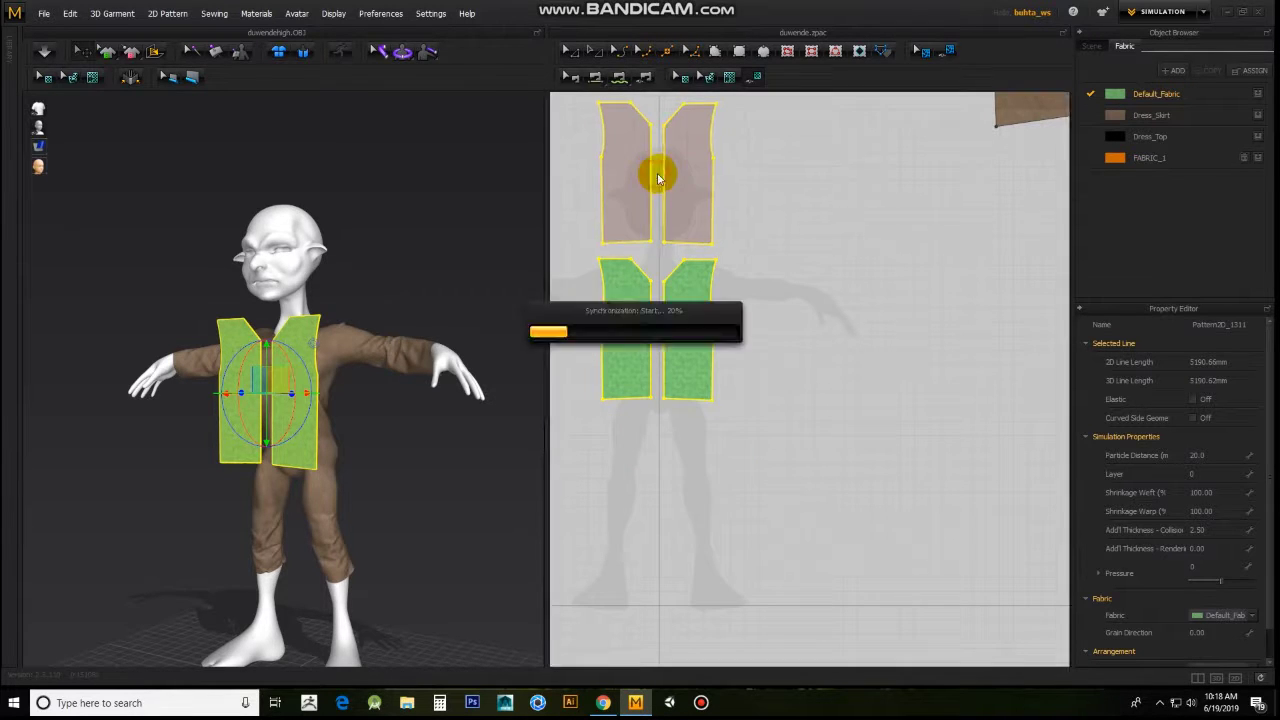
right_click_drag(337, 294, 230, 320)
left_click_drag(258, 340, 305, 455)
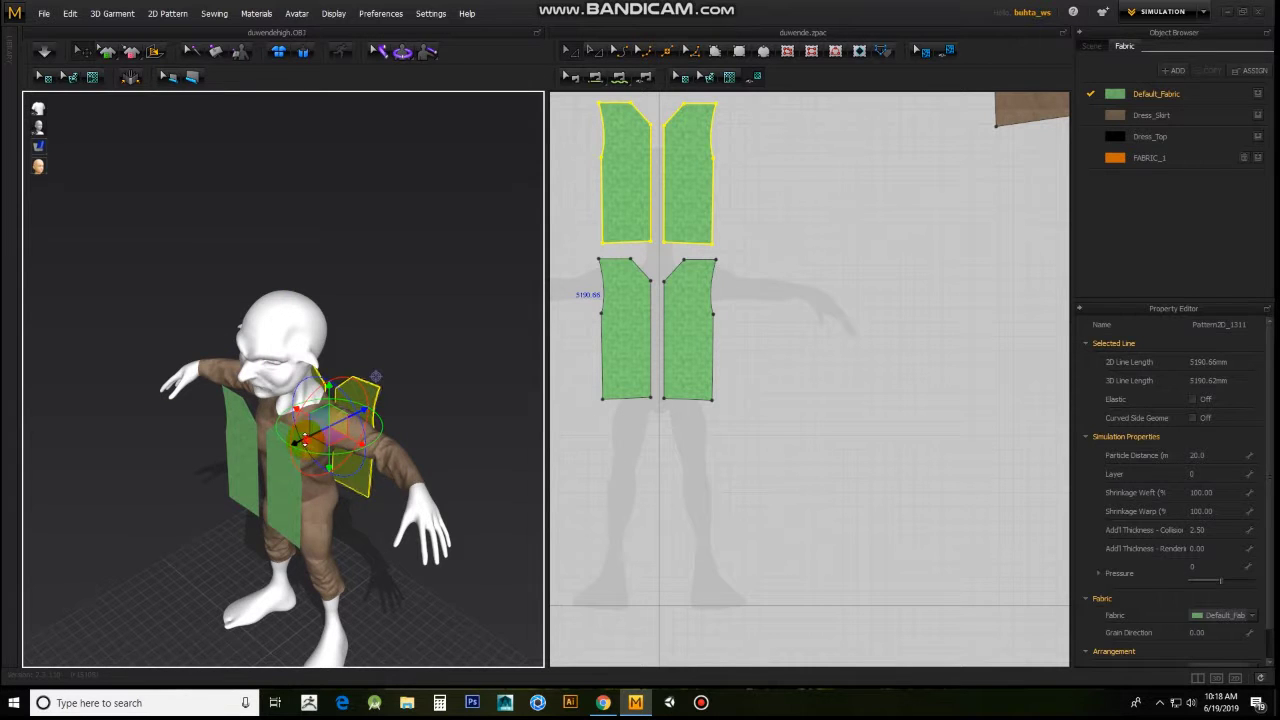
left_click(357, 350)
mouse_move(357, 350)
right_mouse_down()
mouse_move(397, 286)
mouse_move(380, 309)
mouse_move(408, 317)
right_mouse_up()
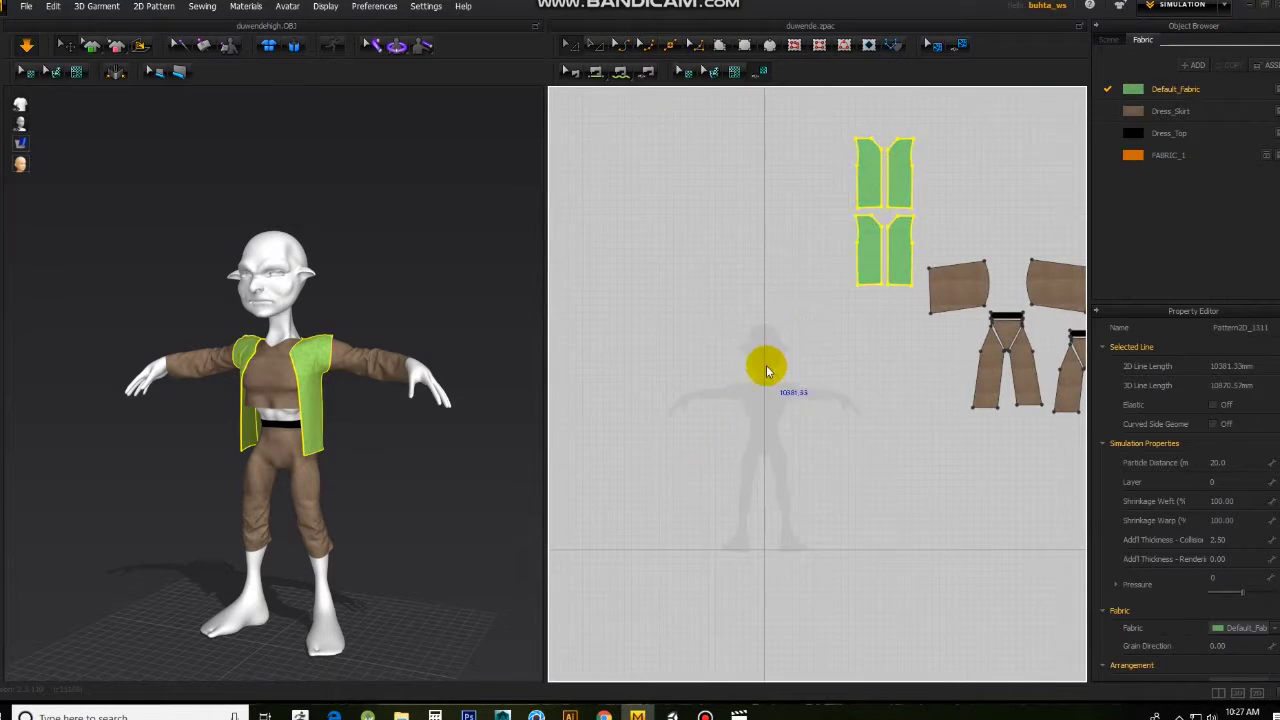
Step: Outline a green trapezoid hat panel over the goblin's head with the Polygon tool
scroll(766, 370, "up", 5)
left_click(722, 50)
left_click(792, 252)
left_click(905, 261)
left_click(909, 107)
left_click(864, 100)
left_click(791, 257)
Step: Mirror-paste a copy of the hat panel to its left
right_click(877, 163)
key("Escape")
right_click(876, 164)
right_click(872, 134)
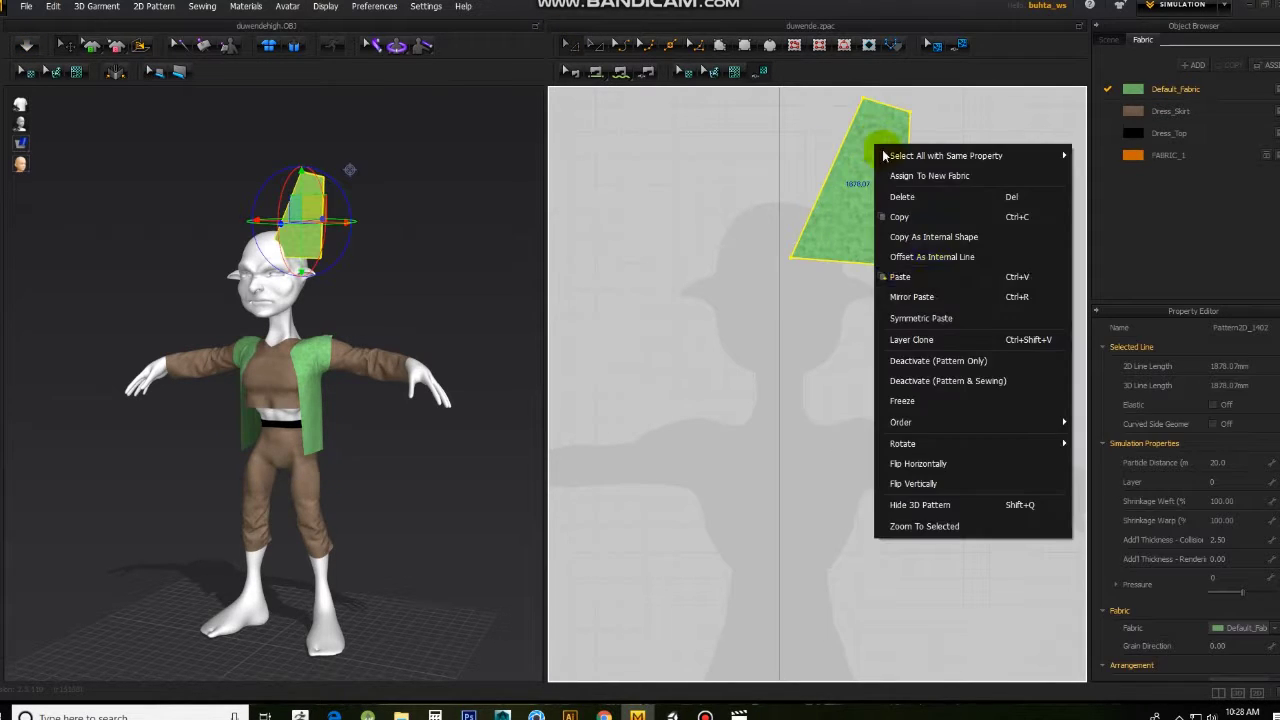
left_click(914, 157)
left_click(715, 188)
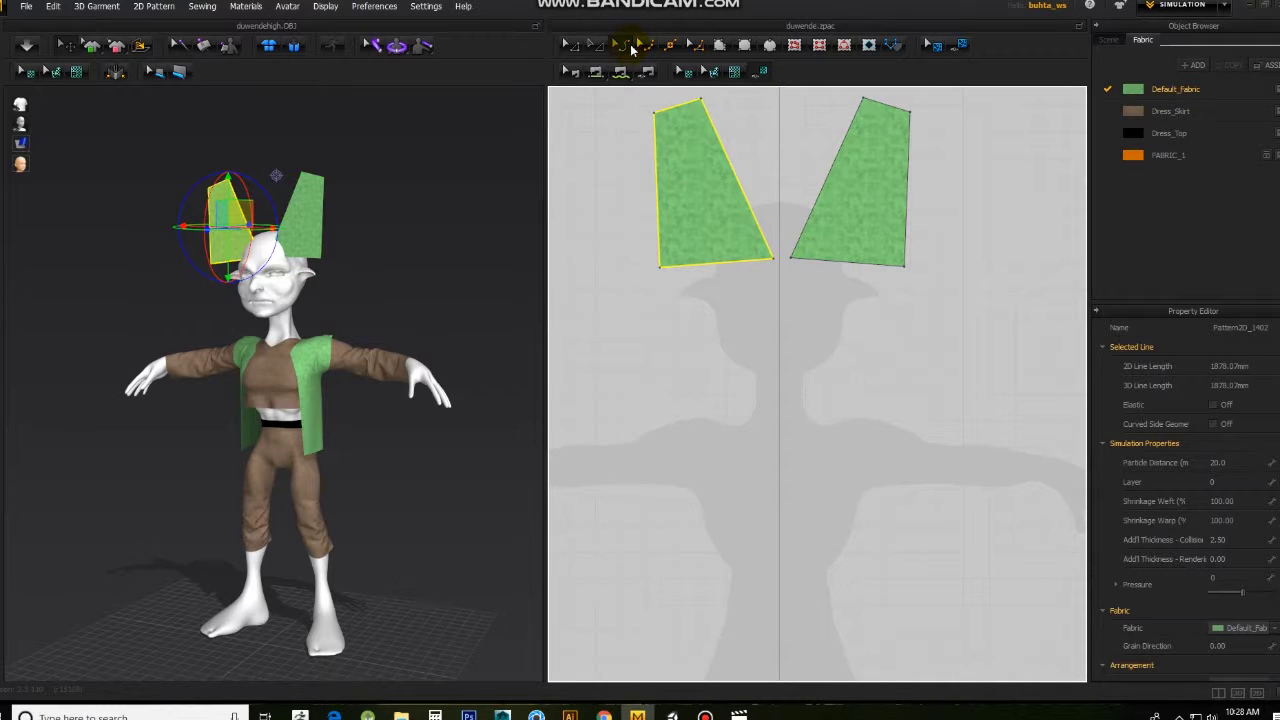
Step: Curve the top edges of both hat panels into rounded tops
middle_click_drag(666, 83, 700, 134)
left_click_drag(700, 134, 708, 128)
left_click_drag(914, 166, 918, 160)
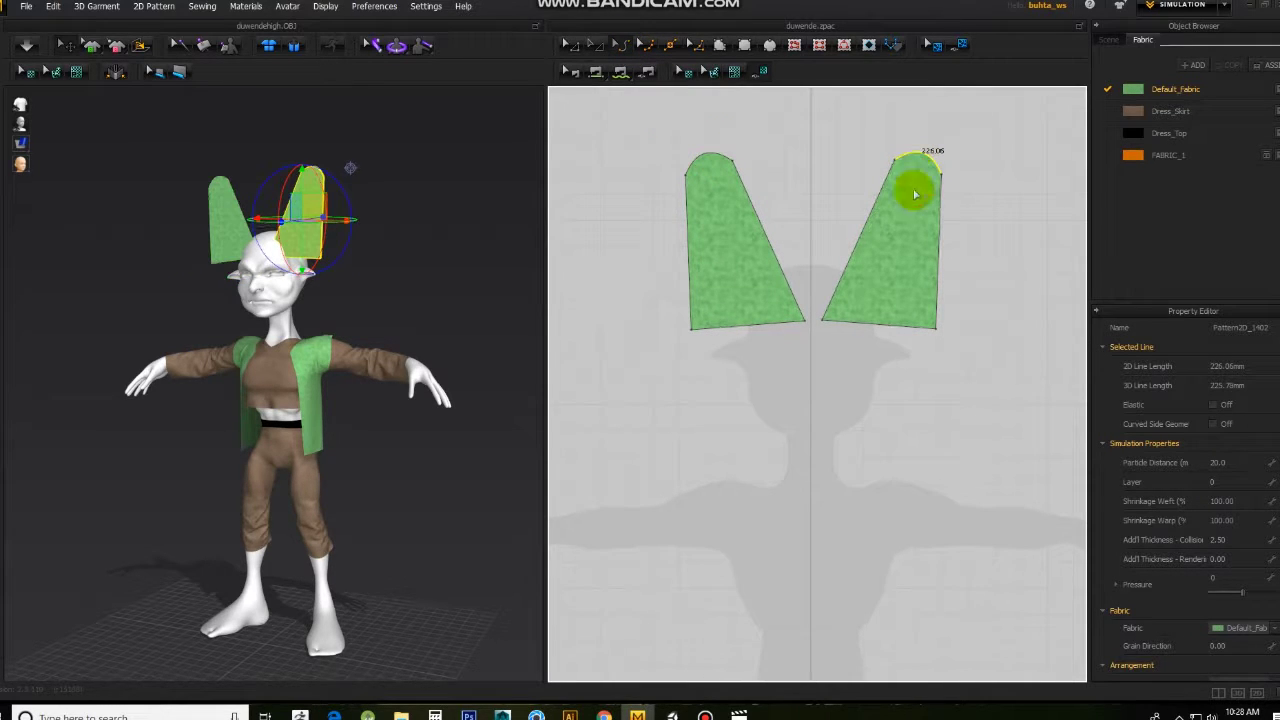
mouse_move(398, 256)
right_mouse_down()
mouse_move(366, 286)
mouse_move(400, 323)
right_mouse_up()
Step: Select both hat panels and enlarge them with the transform box
left_click(165, 266)
mouse_move(165, 266)
right_mouse_down()
mouse_move(17, 325)
mouse_move(250, 300)
right_mouse_up()
left_click(283, 305, "shift")
left_click(724, 280)
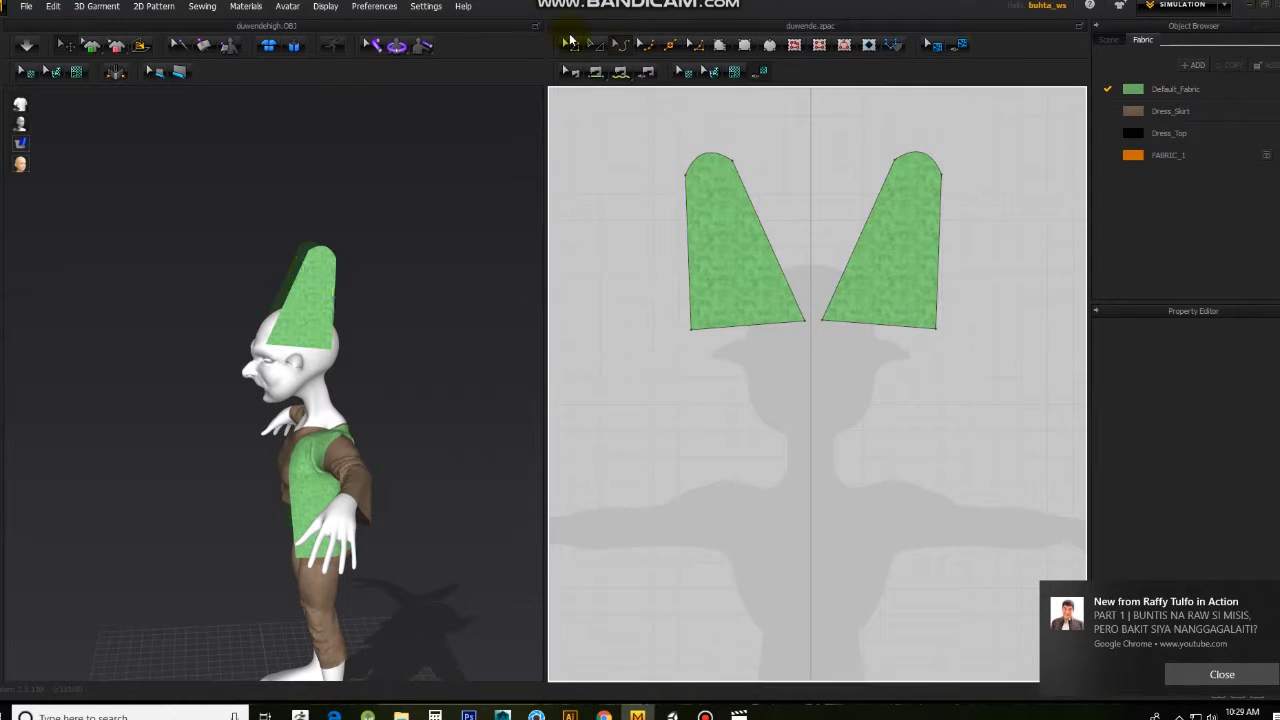
left_click(735, 240)
left_click(894, 229, "shift")
left_click_drag(946, 120, 909, 166)
left_click_drag(640, 388, 608, 406)
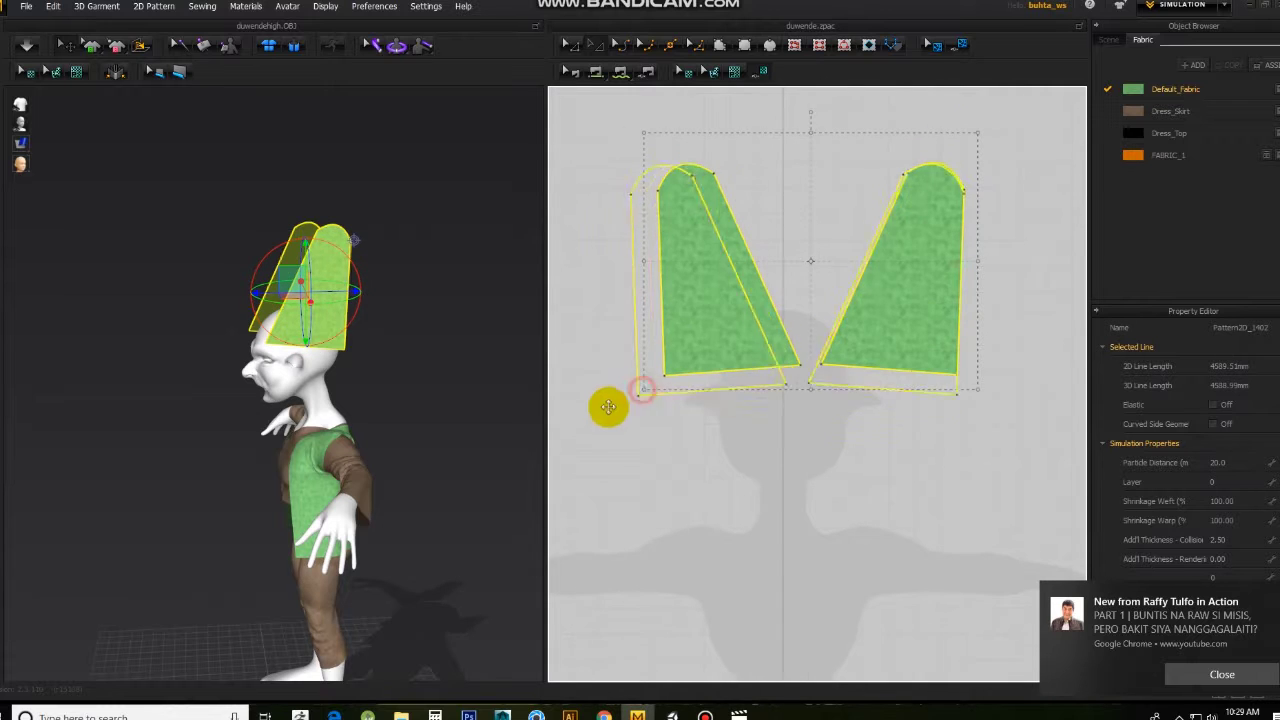
right_click_drag(480, 186, 490, 190)
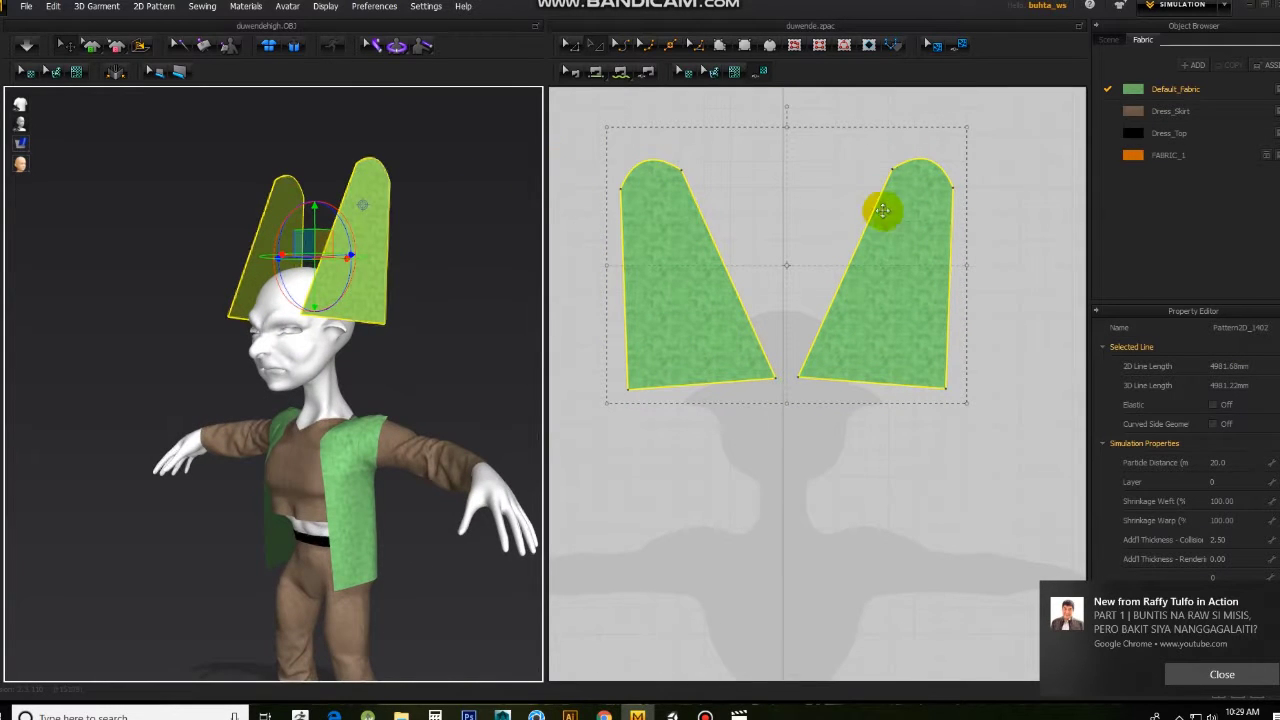
Step: Sew the hat panels' inner sides, outer sides and curved tops together
key("n")
left_click(686, 235)
left_click(843, 266)
left_click(935, 300)
left_click(612, 293)
left_click(636, 186)
left_click(916, 190)
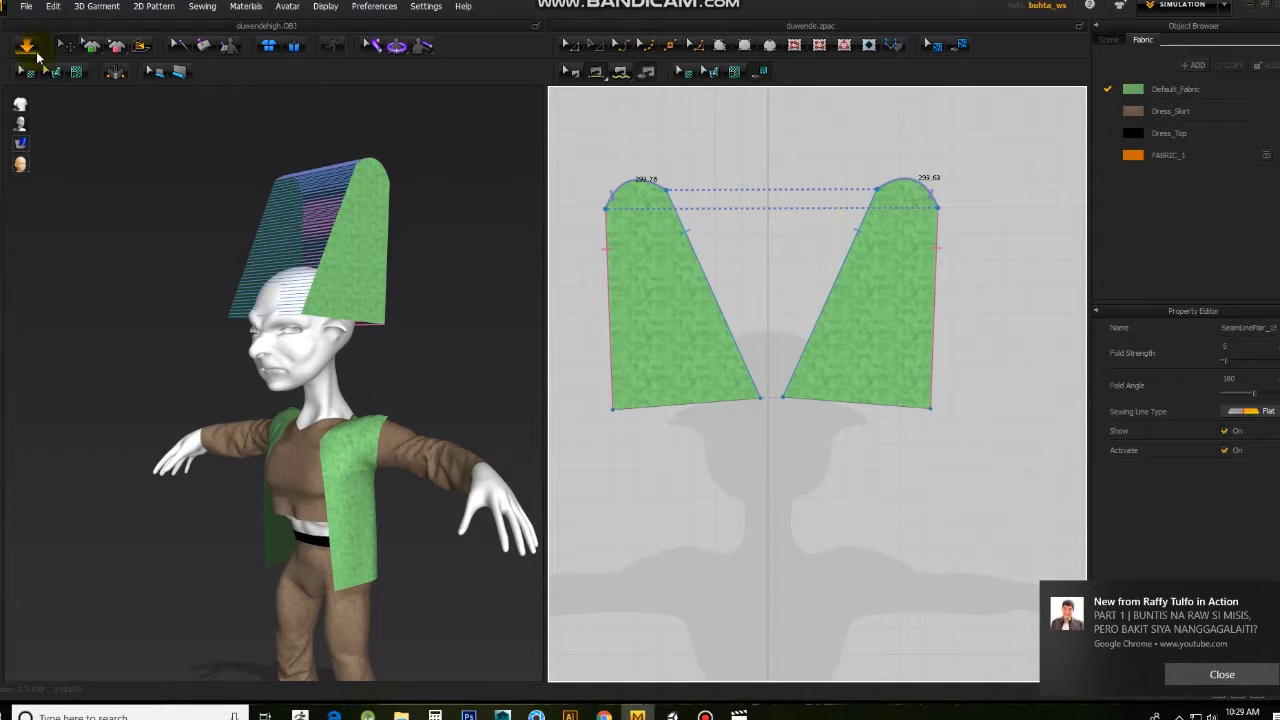
Step: Test-simulate the hat, revert to flat panels, and scale both hat panels larger
left_click(28, 47)
mouse_move(353, 261)
right_mouse_down()
mouse_move(340, 272)
mouse_move(288, 189)
mouse_move(330, 190)
right_mouse_up()
key("ctrl+z")
left_click(690, 290)
left_click(848, 323, "shift")
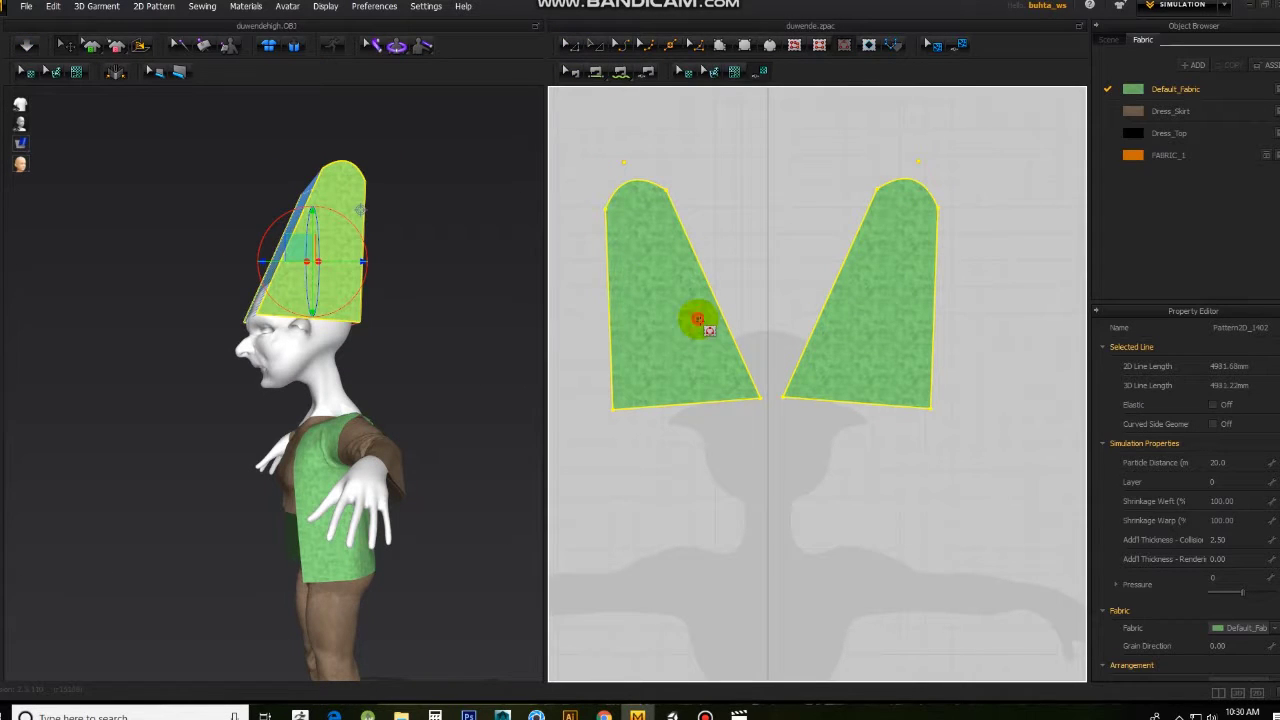
left_click_drag(950, 152, 1049, 109)
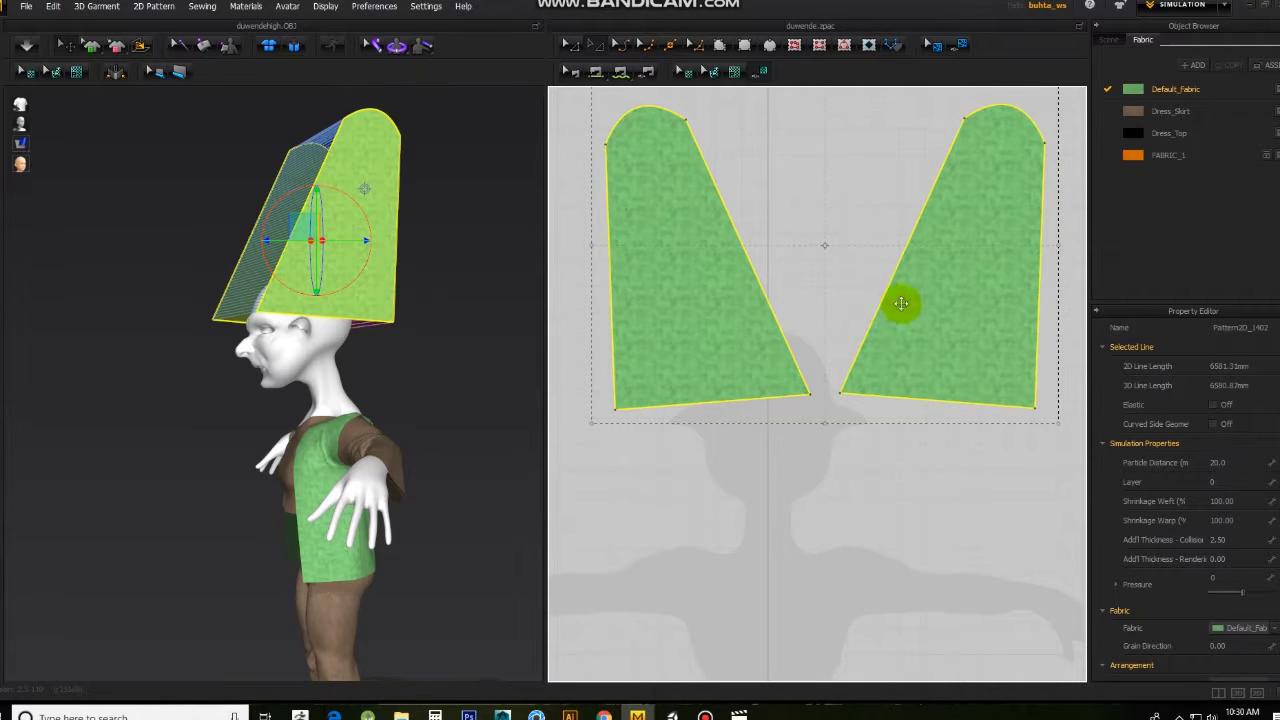
scroll(857, 294, "down", 1)
scroll(670, 248, "down", 1)
scroll(666, 248, "up", 2)
Step: Curve the hat panels' outer edges and re-simulate the drape
mouse_move(691, 257)
left_mouse_down()
mouse_move(863, 257)
mouse_move(809, 257)
left_mouse_up()
left_click(990, 308)
left_click(568, 286)
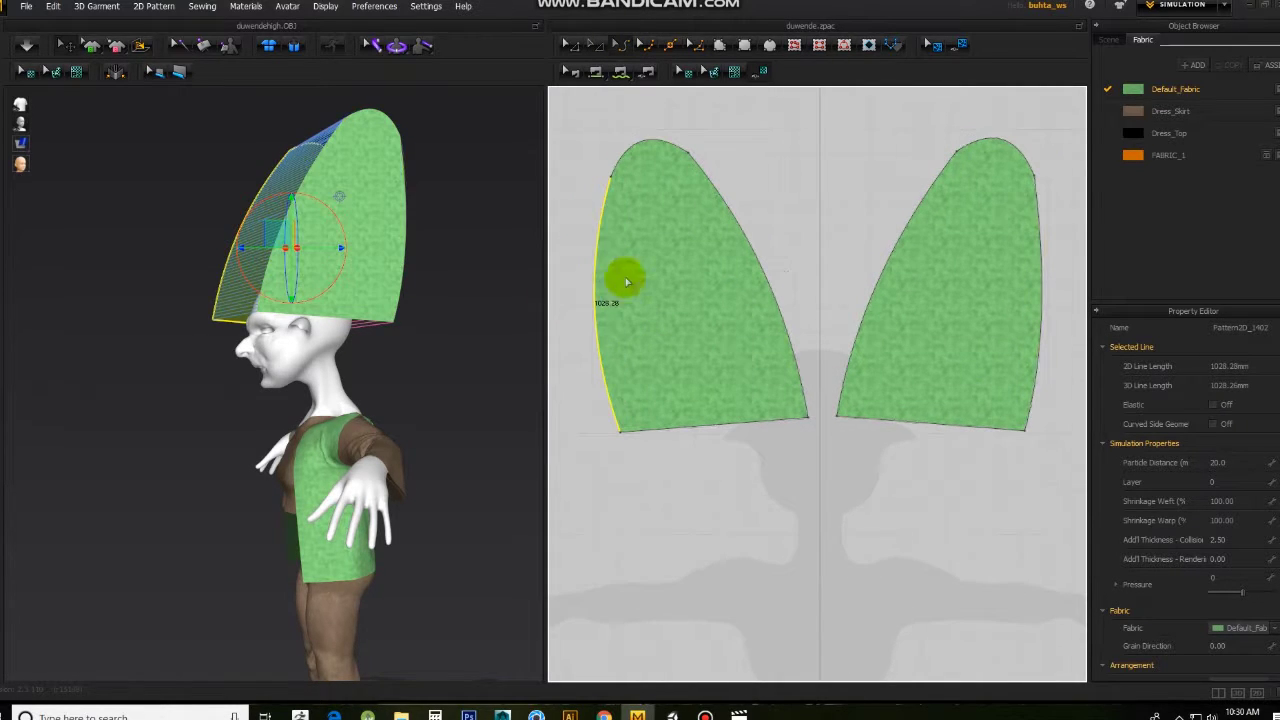
left_click(26, 45)
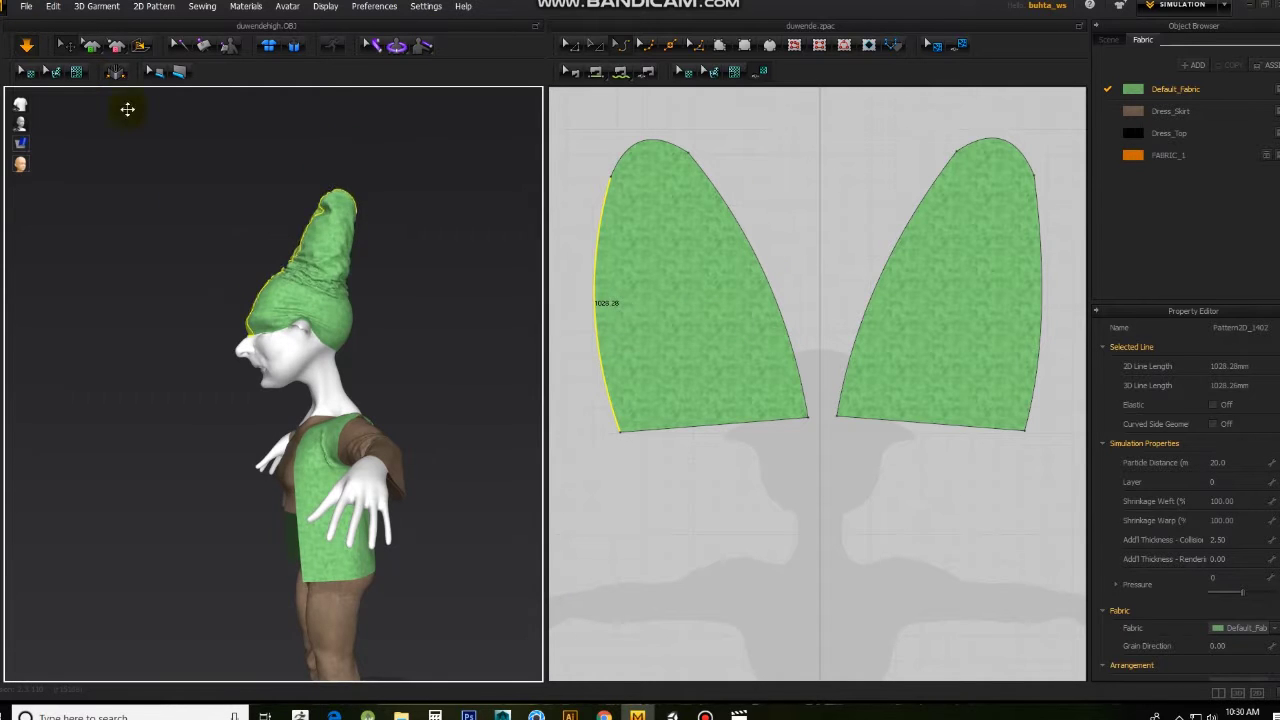
mouse_move(187, 436)
right_mouse_down()
mouse_move(323, 485)
mouse_move(357, 238)
right_mouse_up()
Step: Pull the hat tip down onto the goblin's head and check it from several angles
left_click(637, 160)
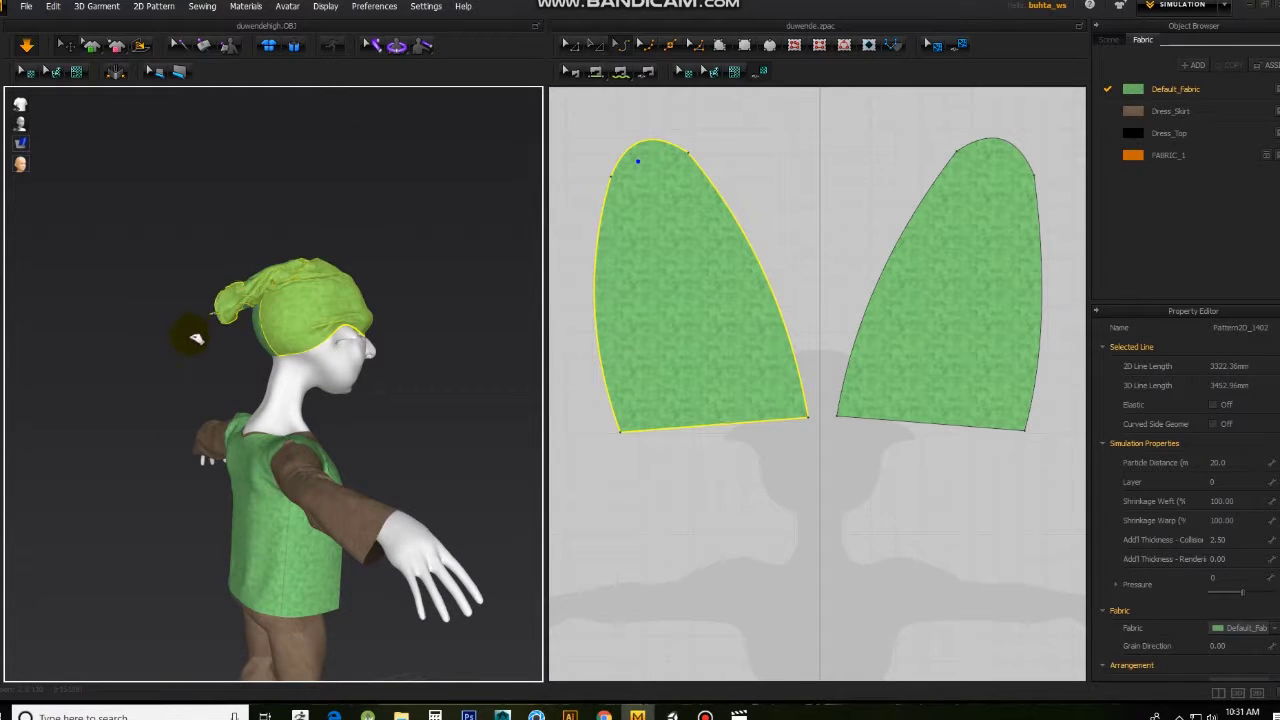
right_click_drag(268, 333, 369, 318)
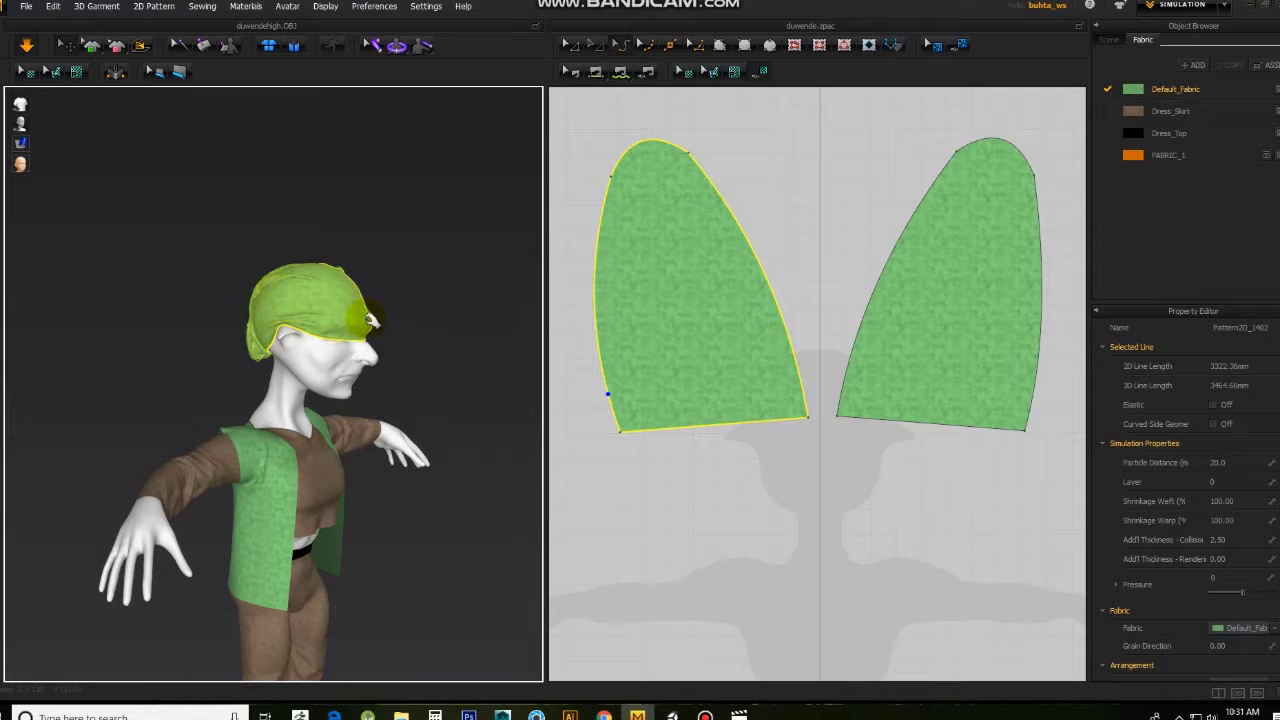
mouse_move(388, 250)
left_mouse_down()
mouse_move(400, 271)
mouse_move(386, 295)
left_mouse_up()
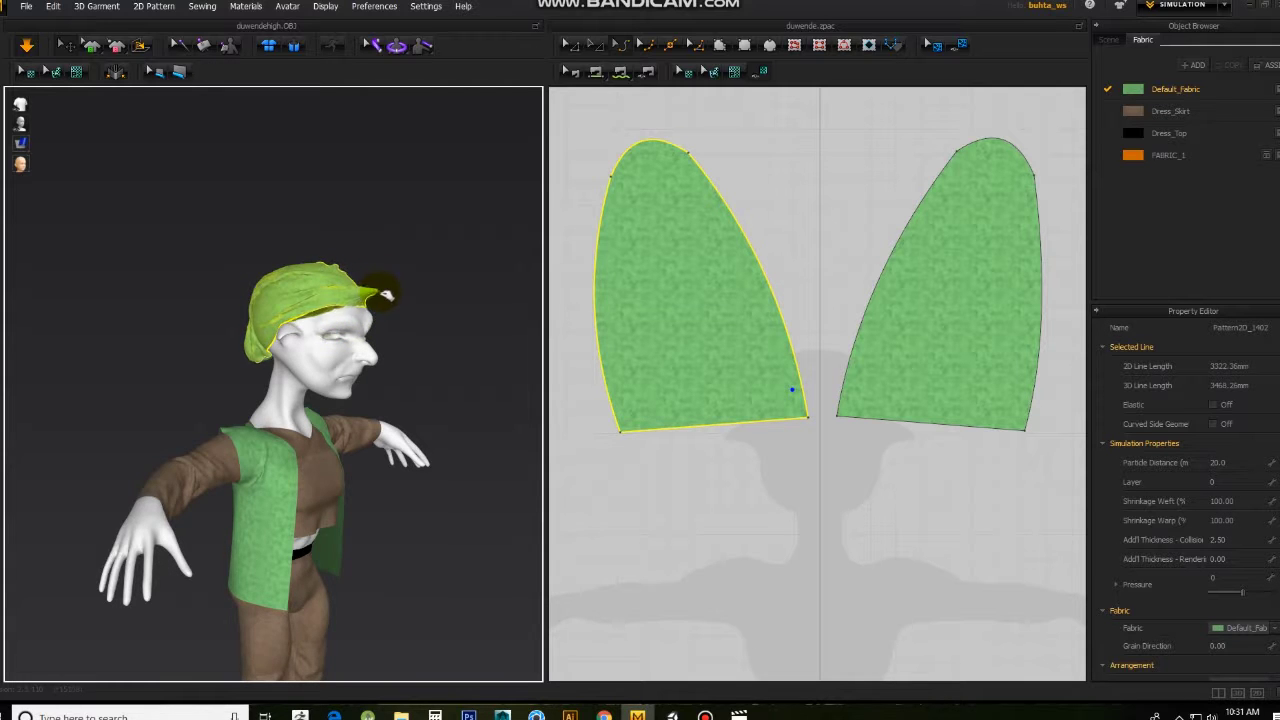
right_click_drag(410, 260, 91, 360)
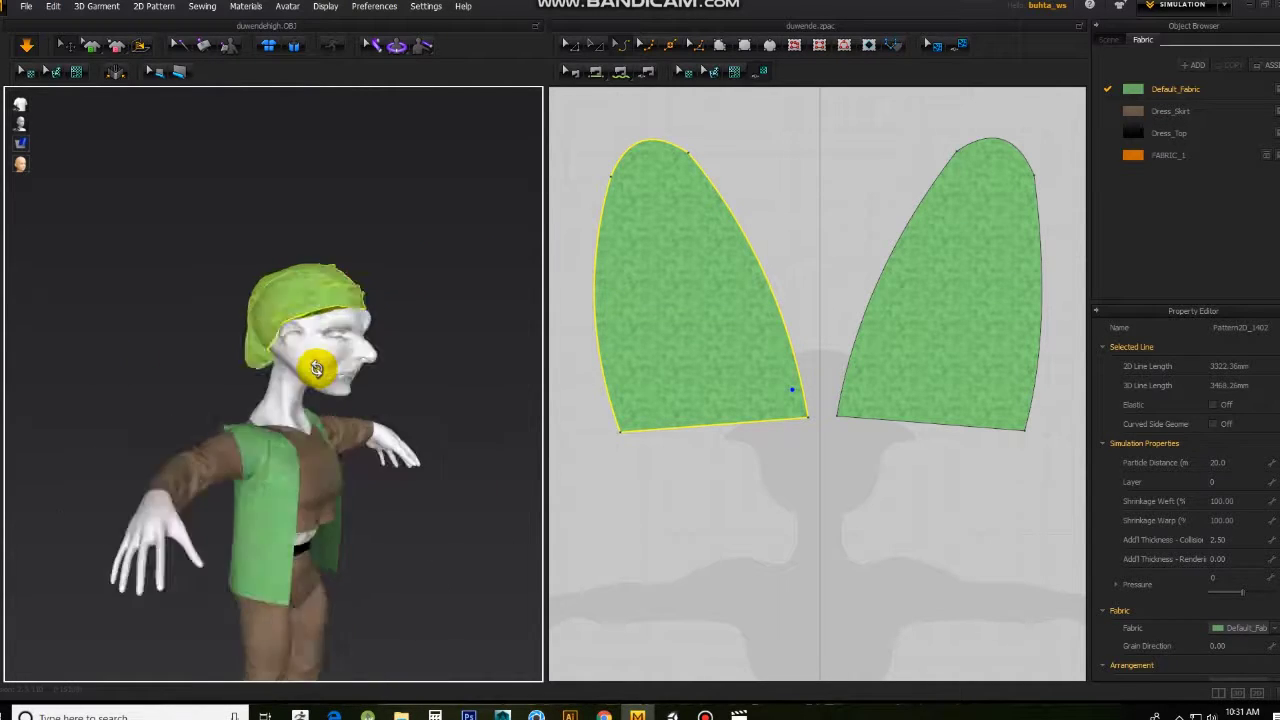
mouse_move(91, 360)
right_mouse_down()
mouse_move(232, 368)
mouse_move(474, 314)
mouse_move(209, 316)
mouse_move(240, 388)
right_mouse_up()
Step: Review the File export options, move both leaf pieces beside the others, and select all pieces
left_click(26, 6)
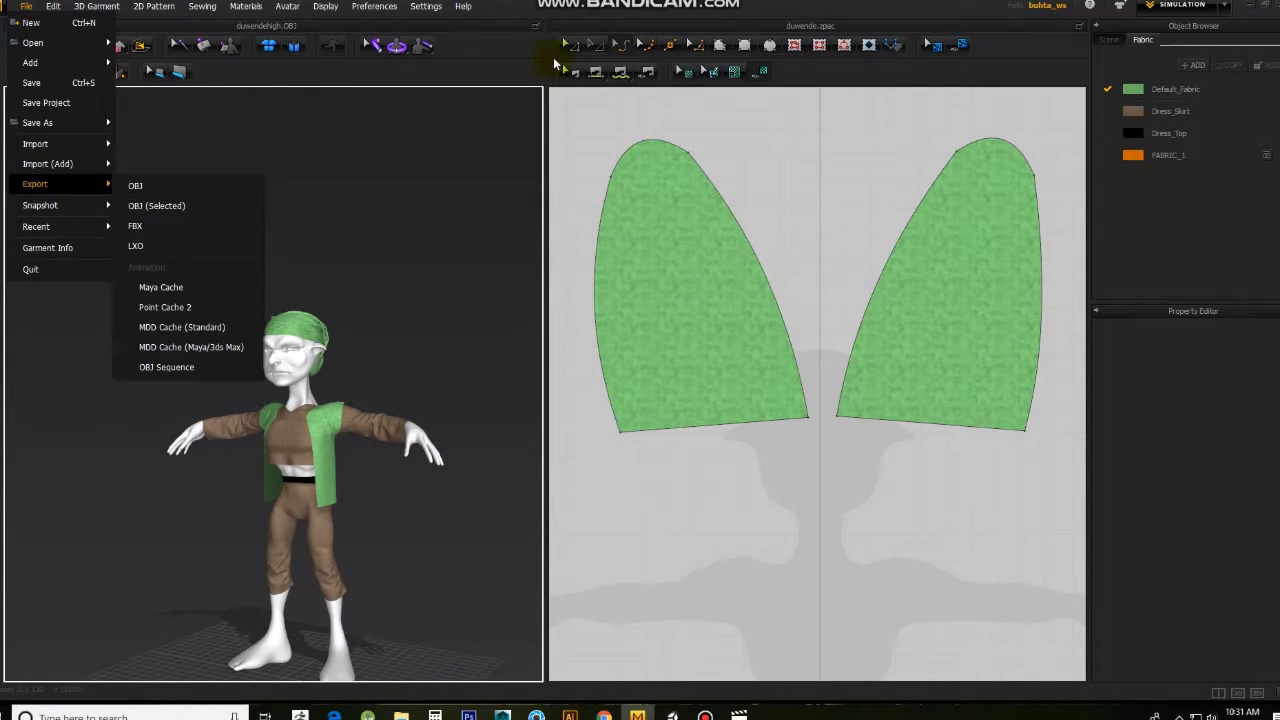
left_click(745, 257)
scroll(745, 257, "down", 3)
left_click_drag(714, 223, 571, 357)
left_click_drag(608, 315, 851, 200)
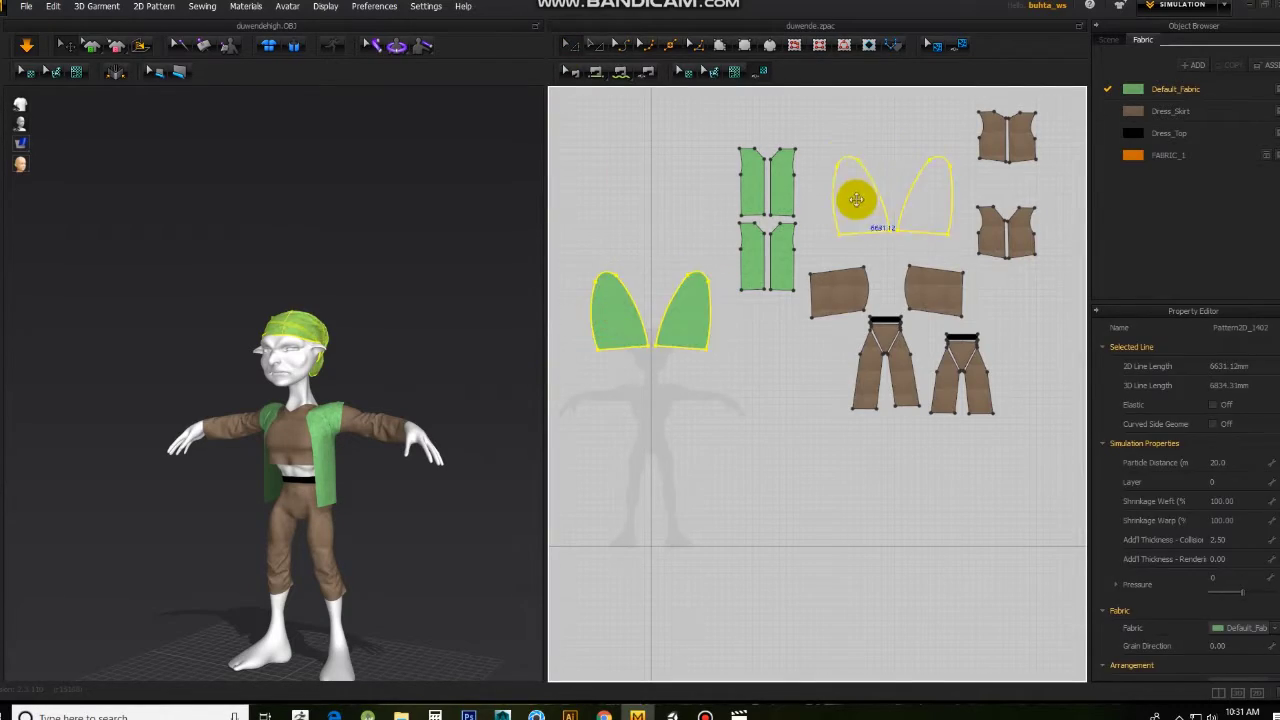
left_click(619, 237)
key("ctrl+a")
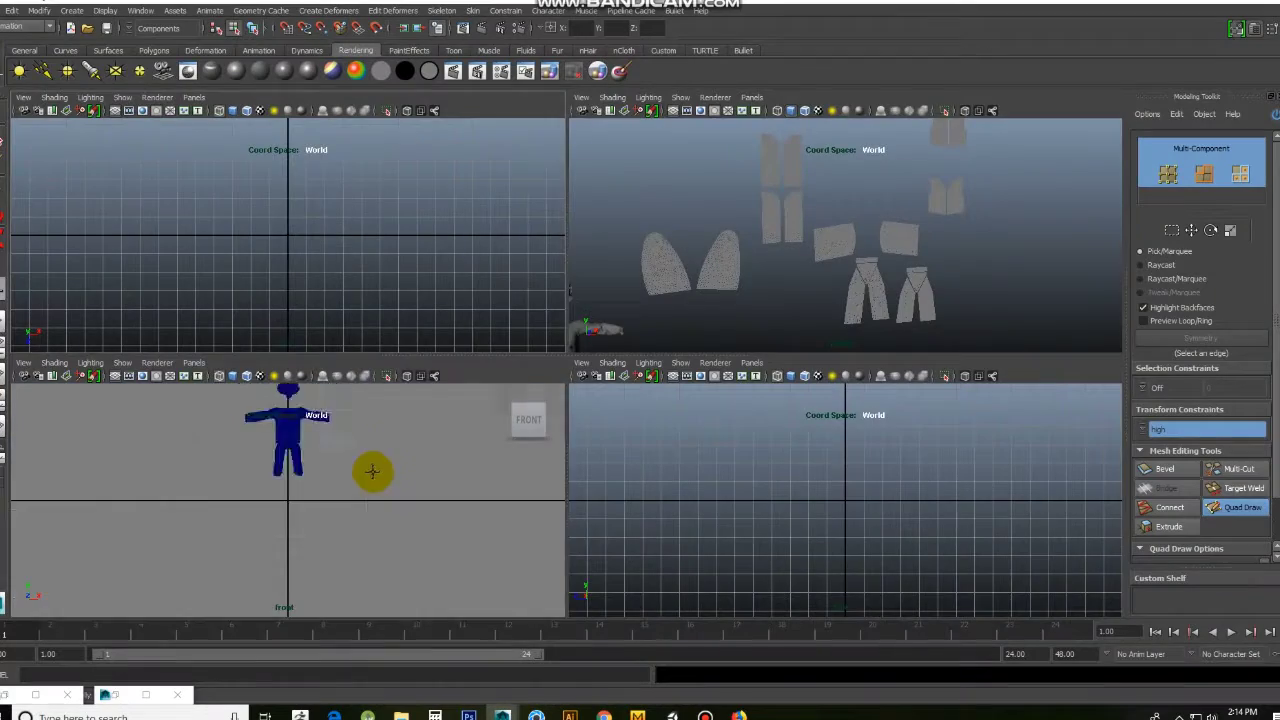
Step: Maximize the Front view and draw the first quads down the vest panel
key("space")
scroll(608, 457, "up", 3)
scroll(600, 297, "up", 2)
scroll(632, 297, "up", 2)
left_click(720, 299)
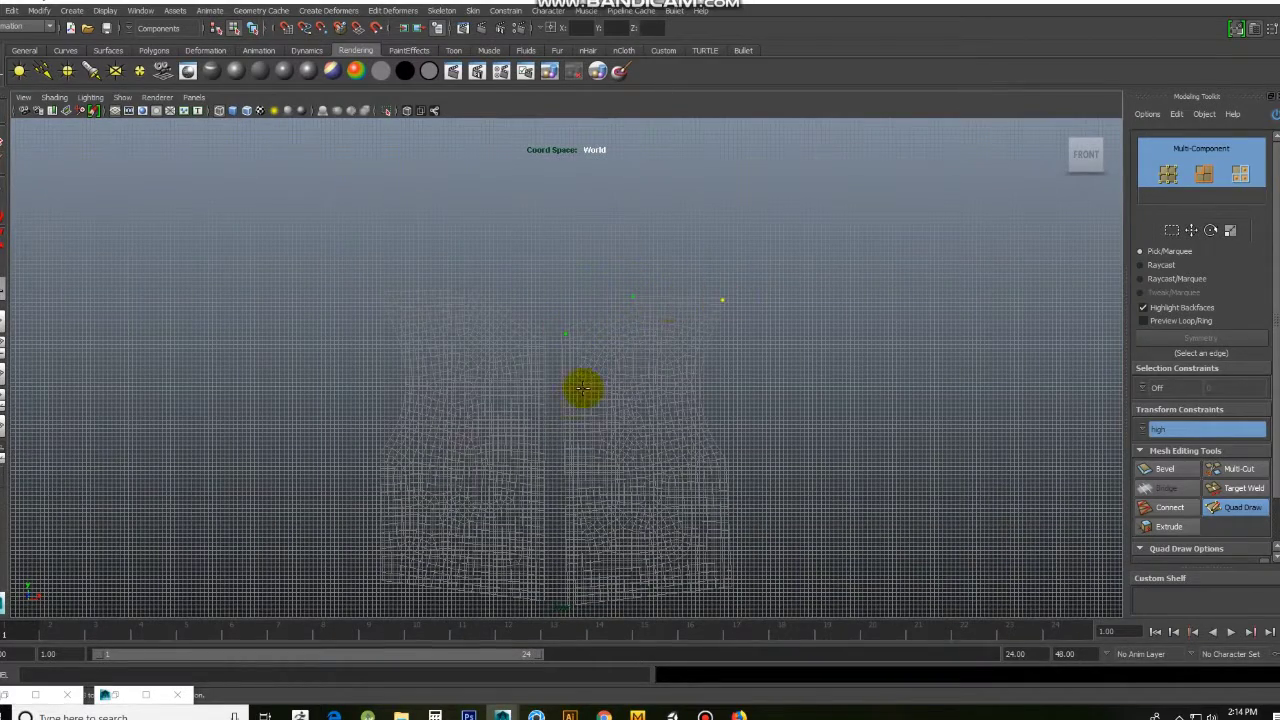
left_click(666, 334, "shift")
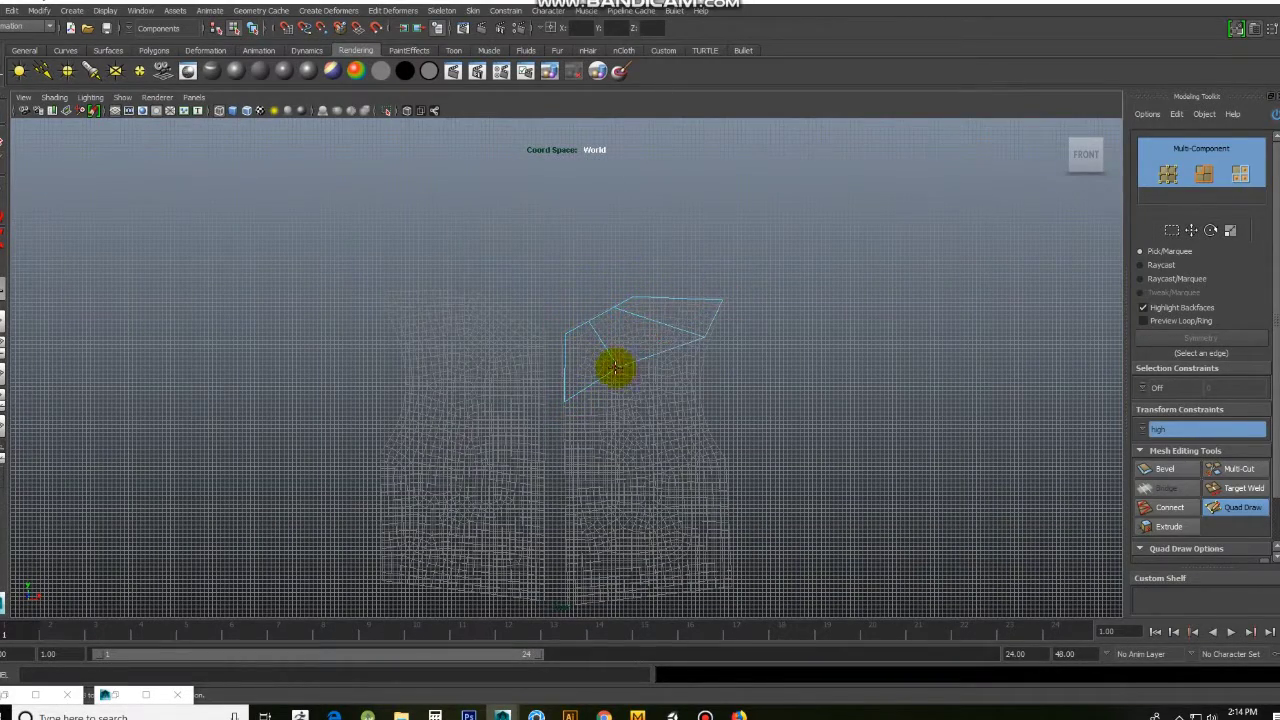
left_click_drag(608, 386, 617, 457)
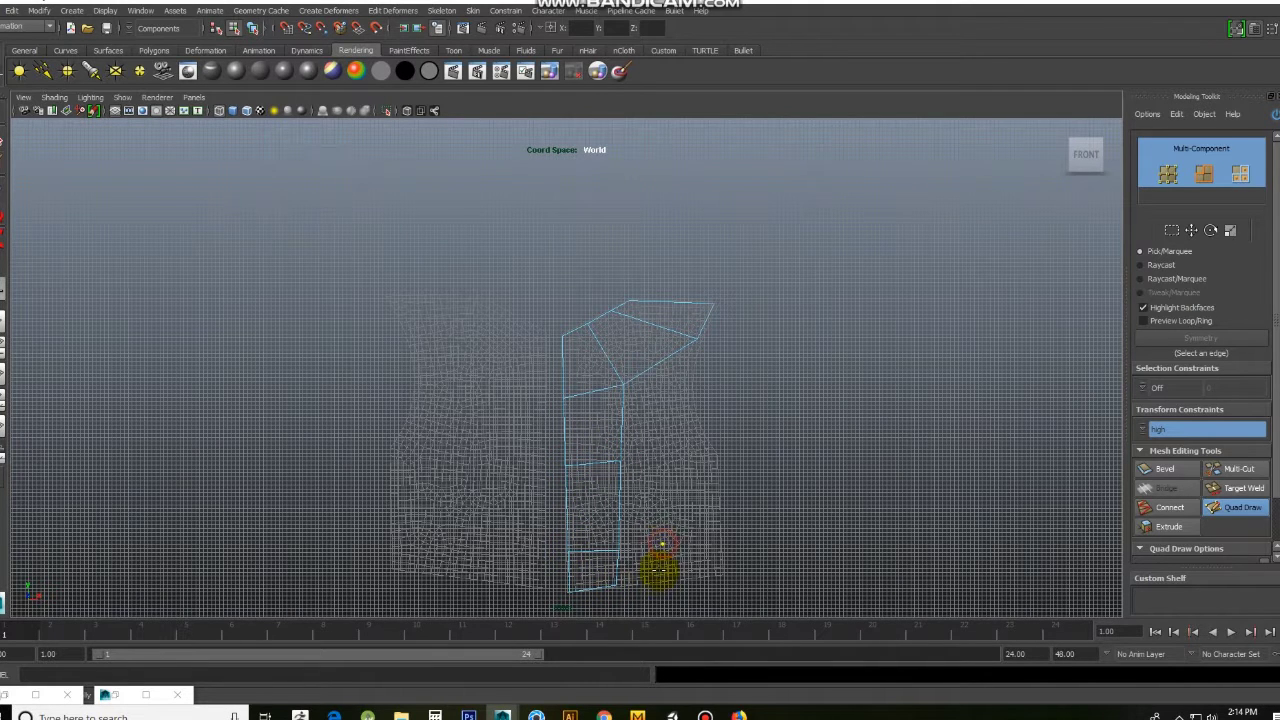
Step: Exit Quad Draw to check the mesh's modify options, then resume placing points
key("q")
left_click(640, 357)
left_click(39, 10)
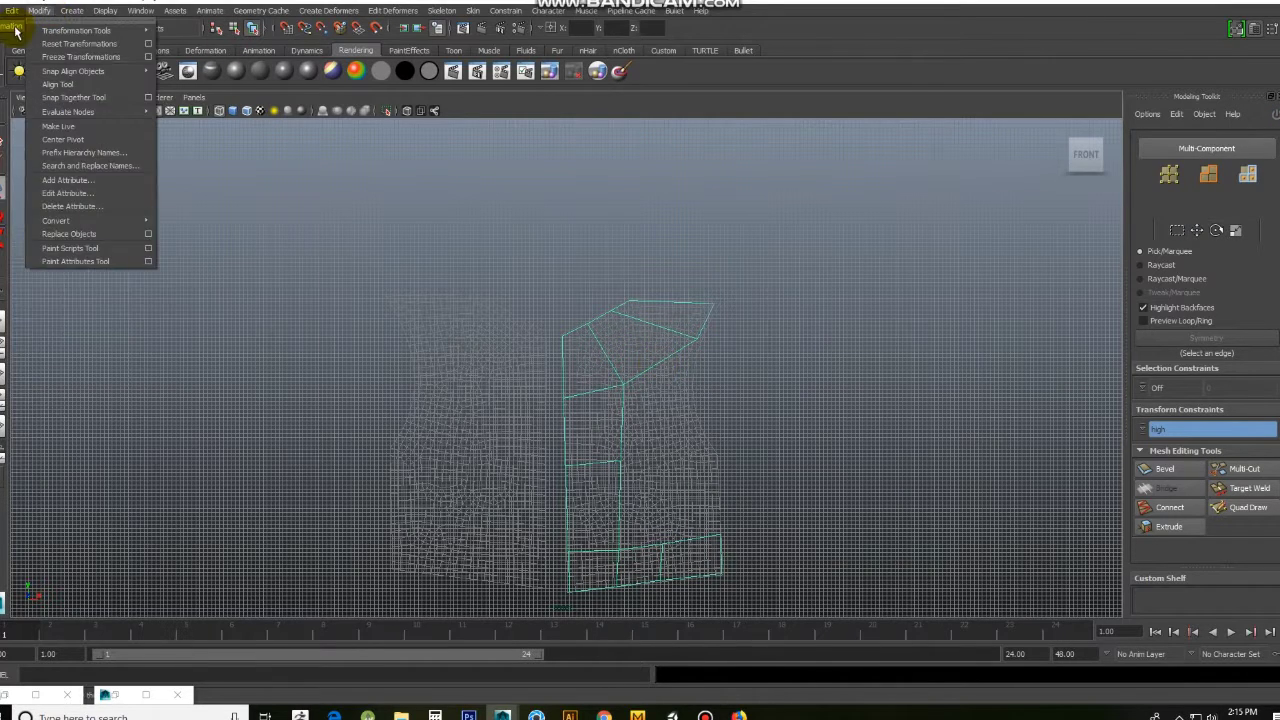
left_click(1238, 507)
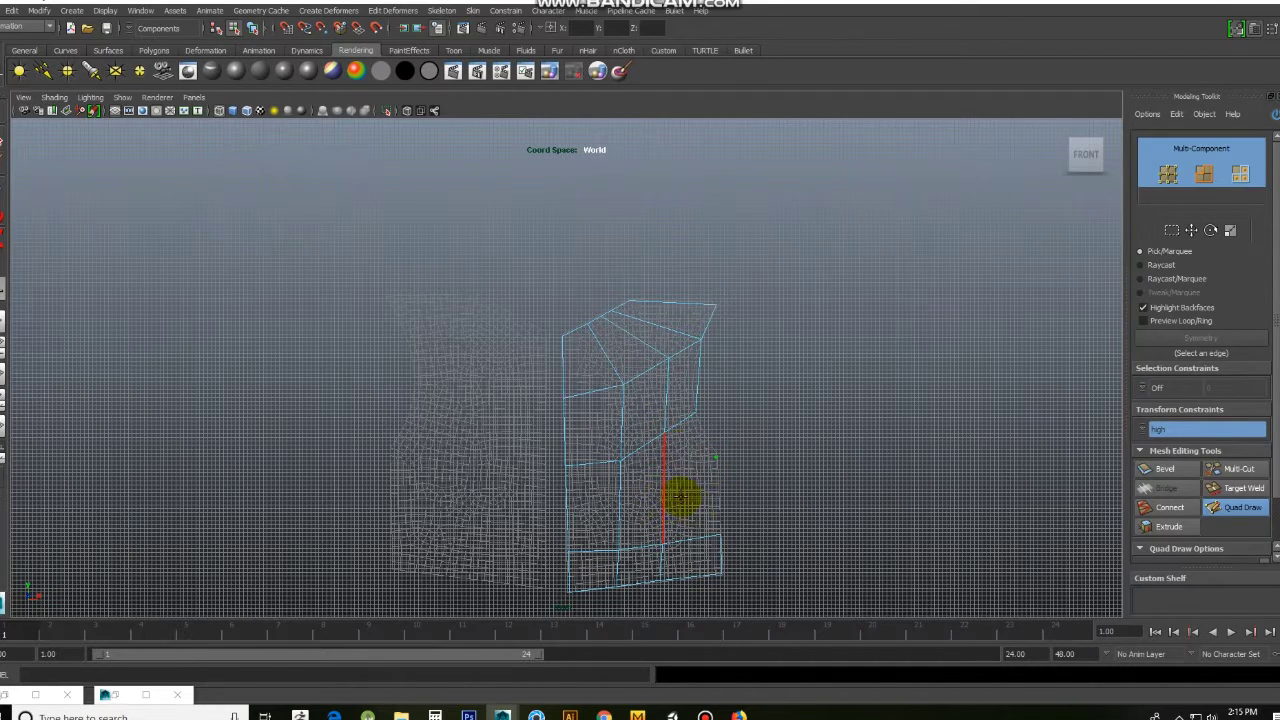
left_click(684, 380)
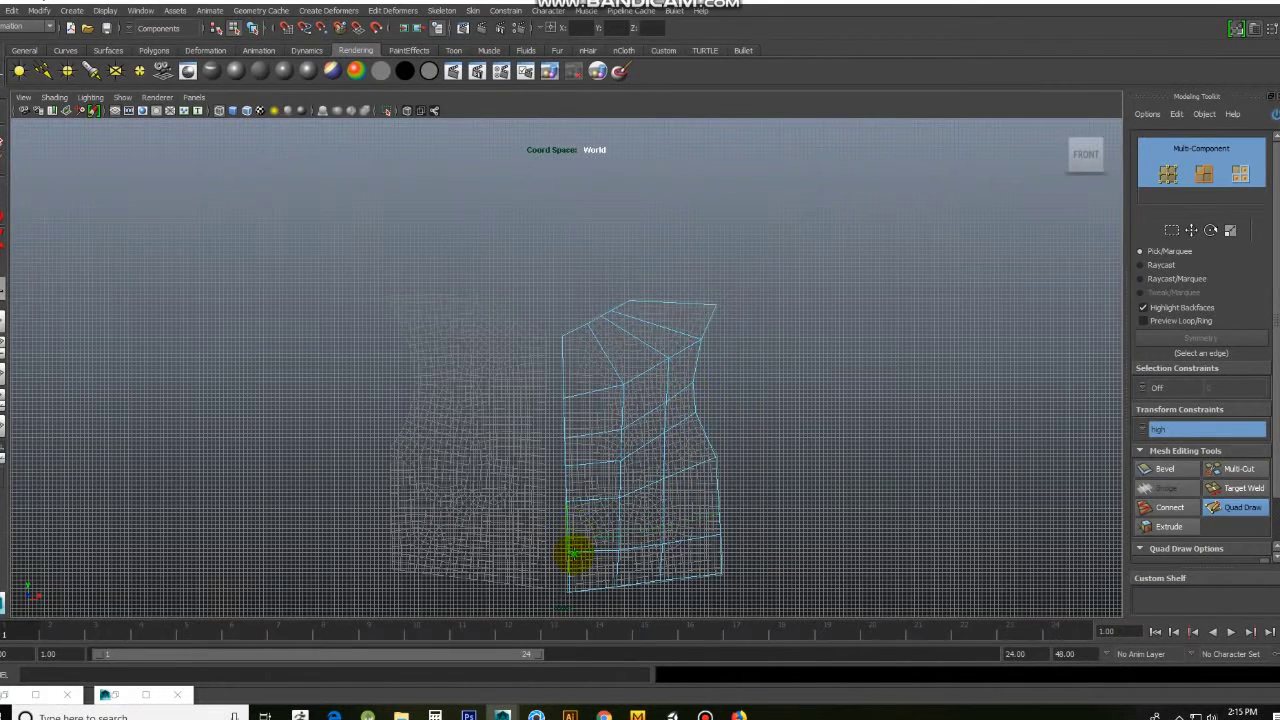
Step: Add vertical and horizontal edge loops splitting the quad into four
scroll(670, 355, "down", 3)
scroll(800, 365, "up", 3)
scroll(950, 425, "up", 3)
scroll(920, 460, "down", 4)
scroll(829, 106, "down", 3)
scroll(814, 143, "up", 2)
scroll(694, 449, "up", 2)
scroll(640, 326, "down", 4)
scroll(640, 326, "up", 5)
scroll(766, 340, "up", 3)
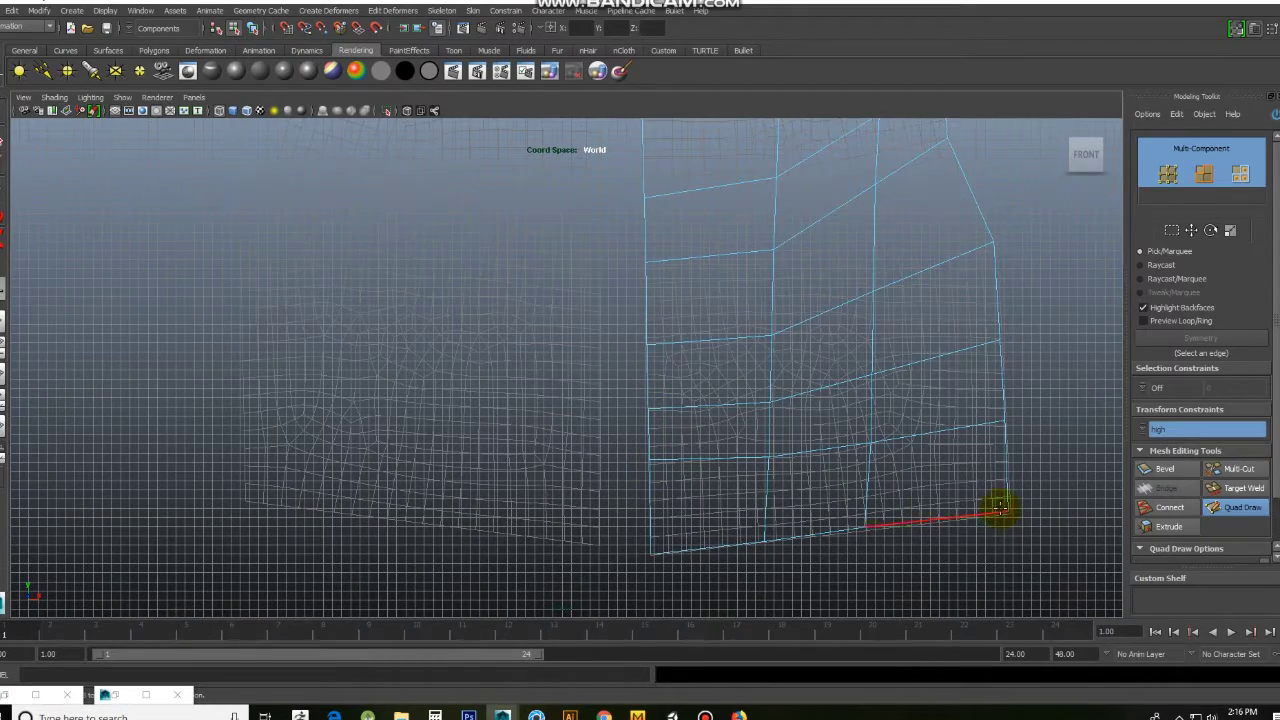
scroll(880, 223, "down", 3)
scroll(749, 209, "up", 1)
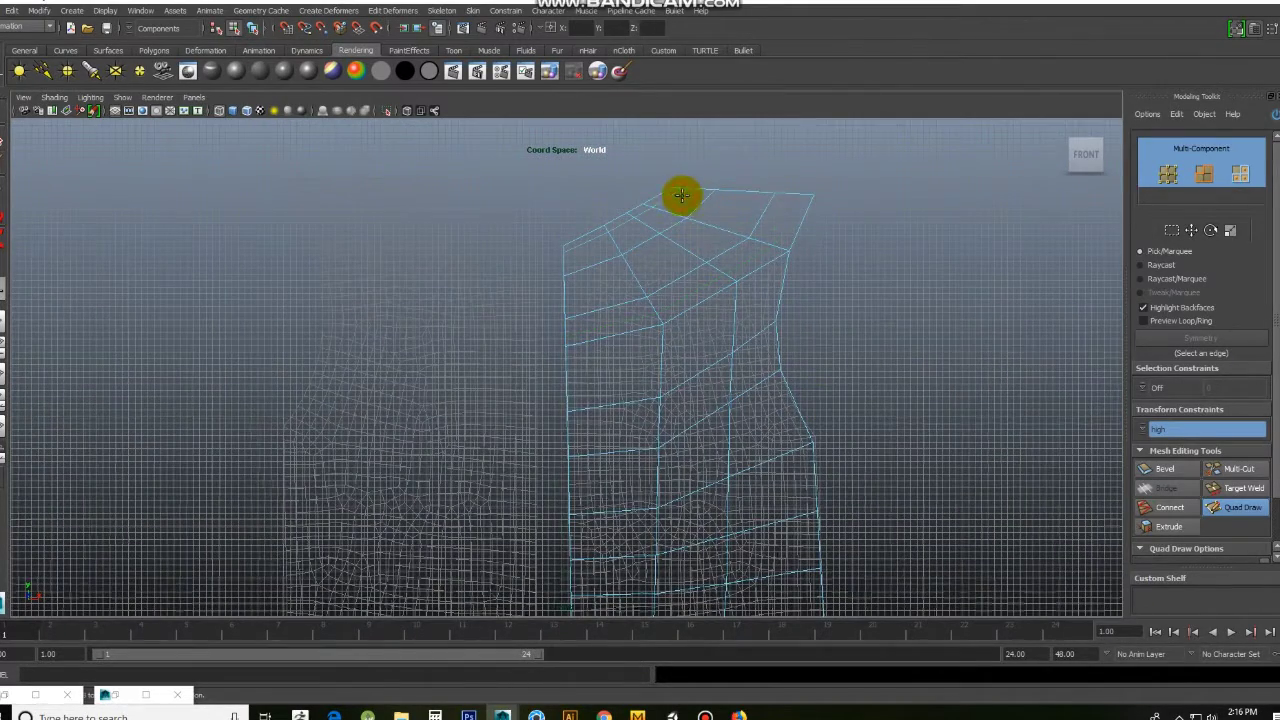
scroll(700, 320, "down", 2)
scroll(600, 445, "down", 2)
scroll(700, 450, "up", 3)
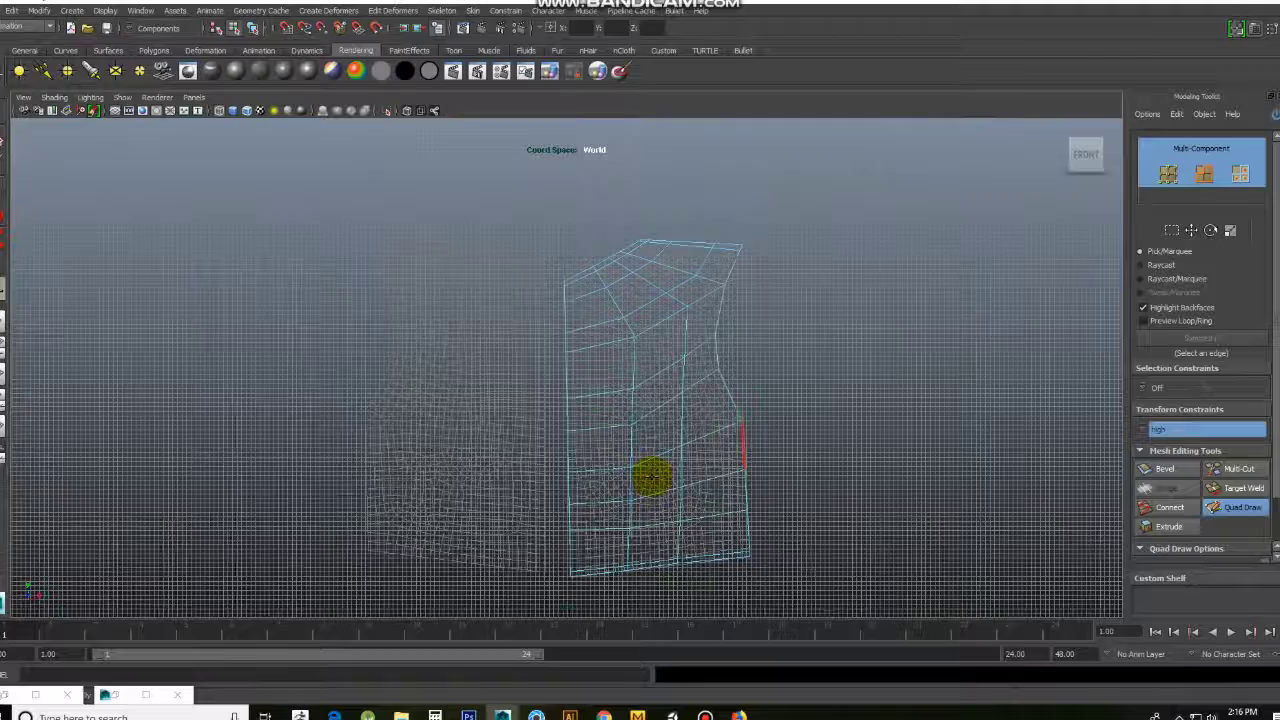
scroll(637, 346, "up", 1)
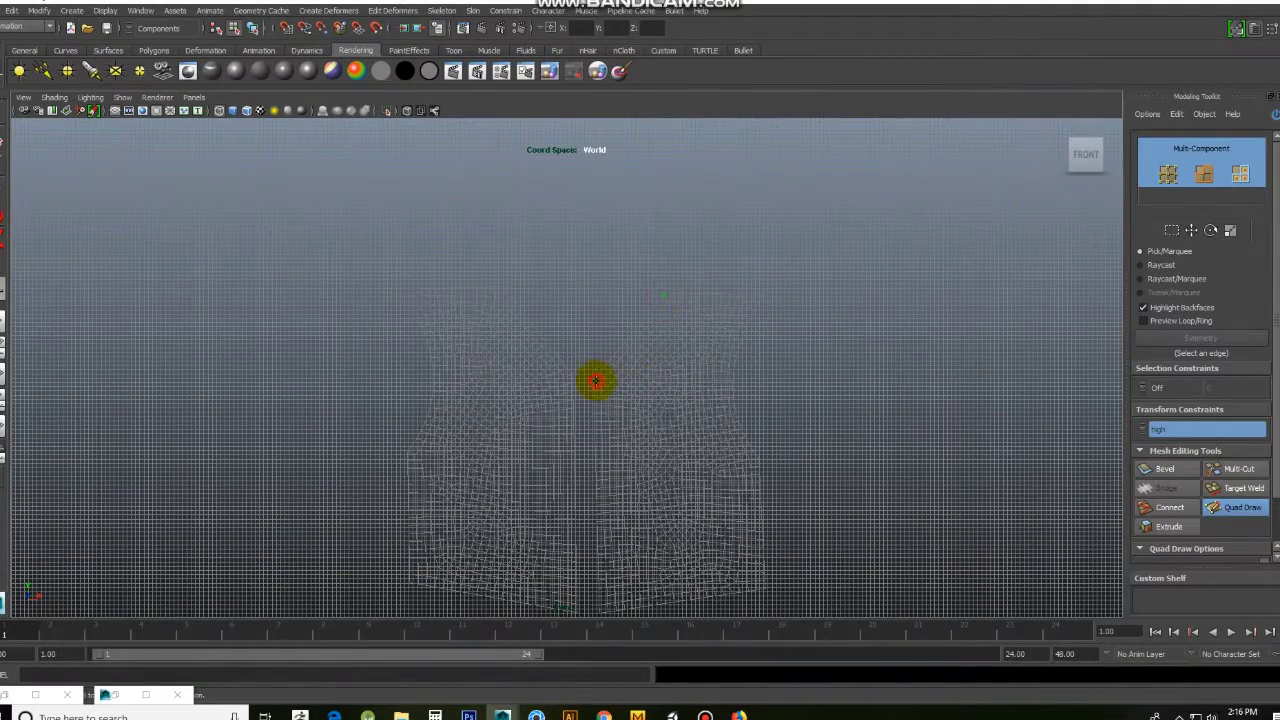
left_click(711, 300, "ctrl")
left_click(640, 337, "ctrl")
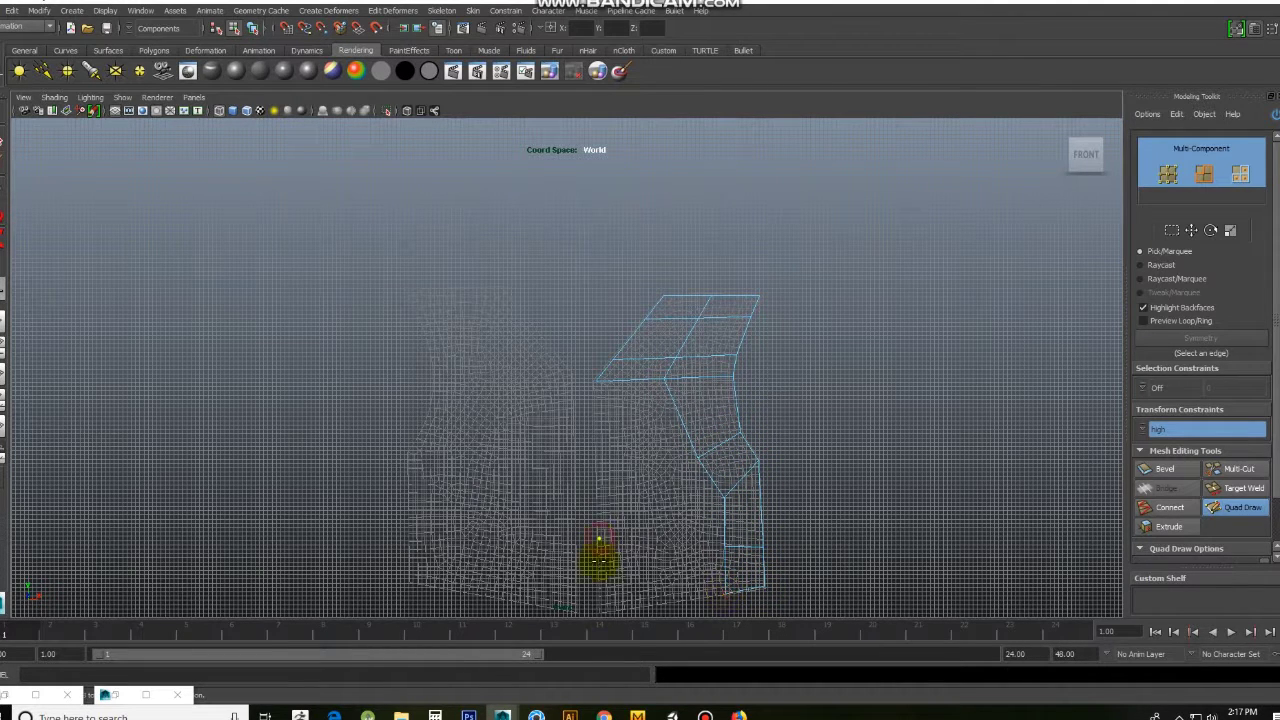
Step: Fill two more quads at the mesh bottom and relax the outer vertices
left_click(622, 575, "shift")
left_click(685, 575, "shift")
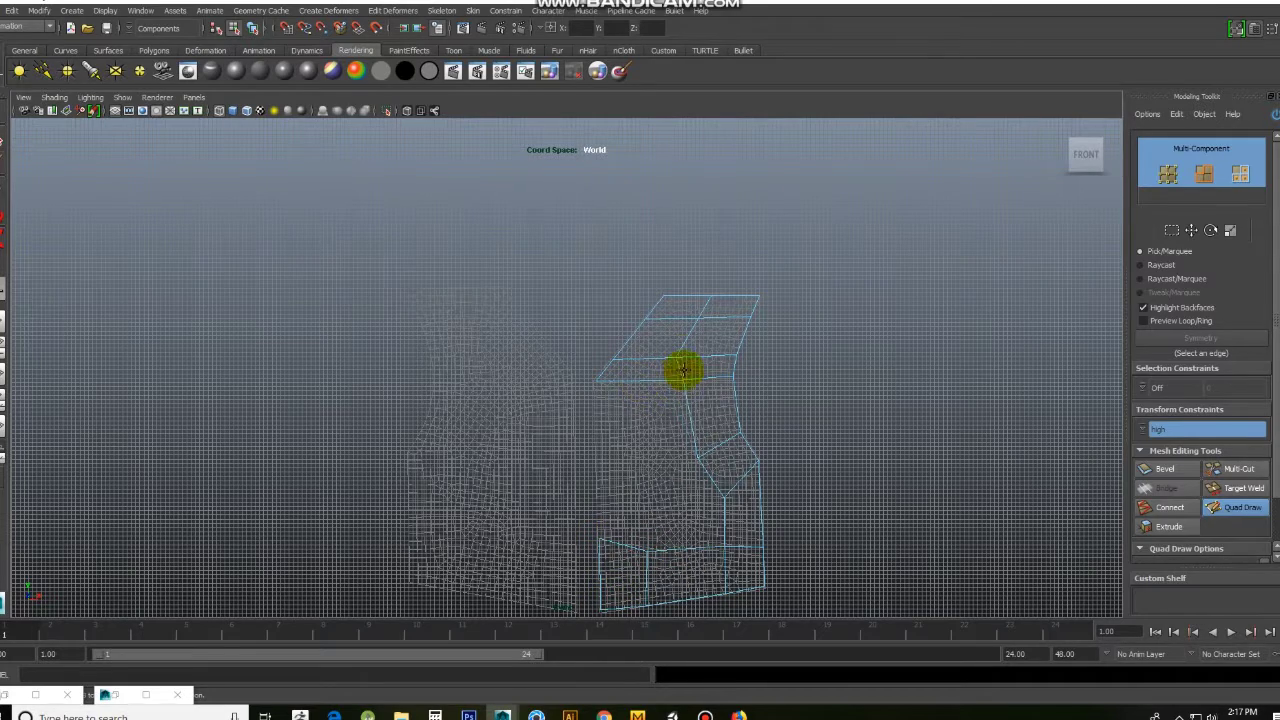
left_click_drag(603, 485, 627, 480, "shift")
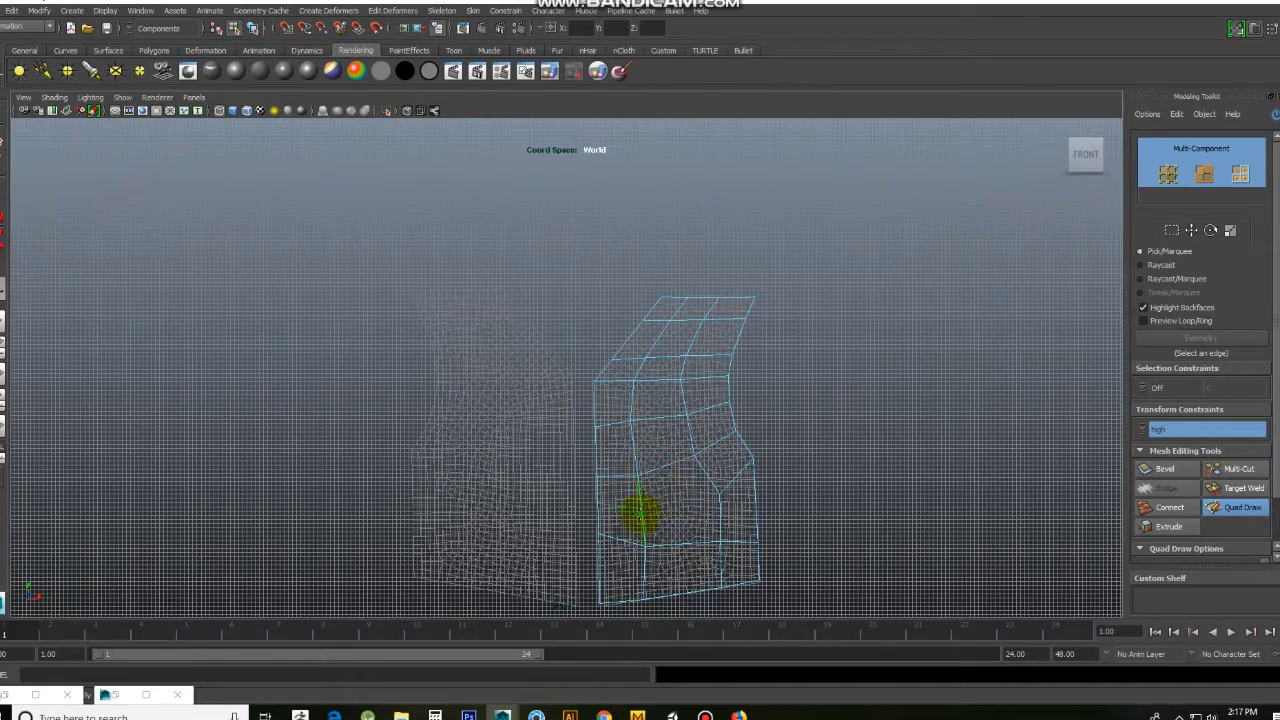
scroll(675, 500, "down", 3)
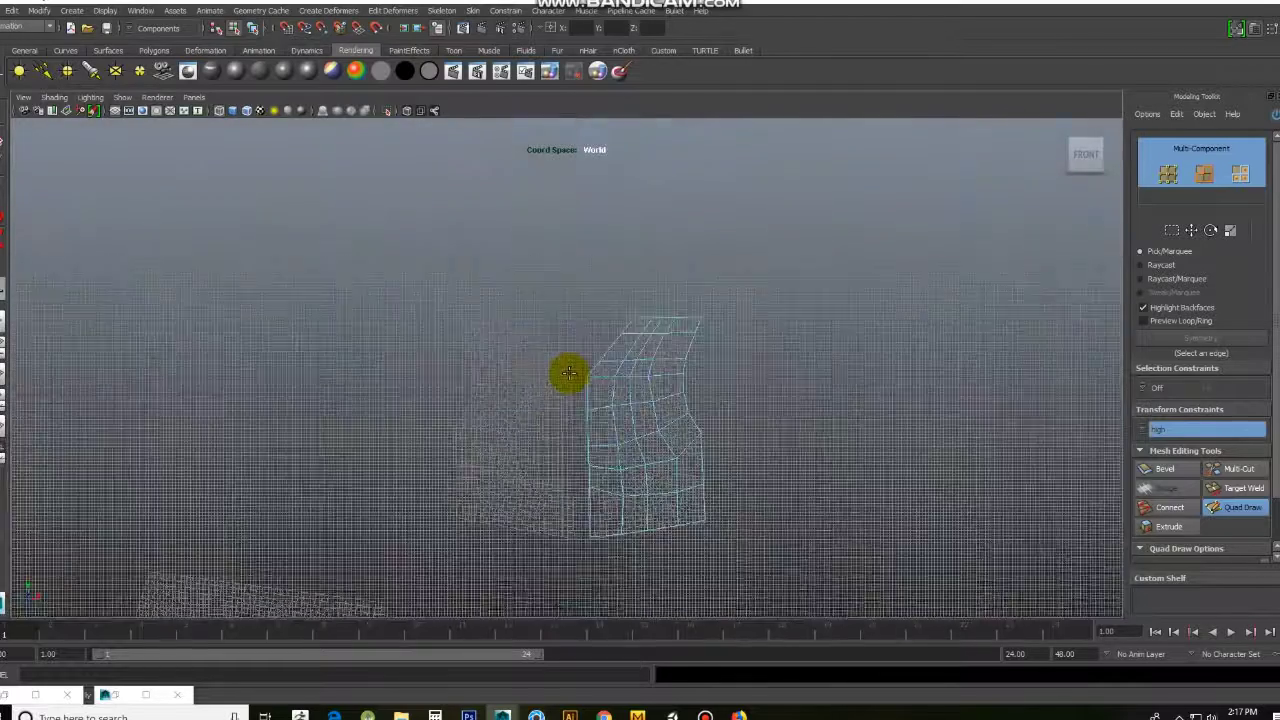
scroll(494, 479, "down", 5)
scroll(494, 479, "up", 5)
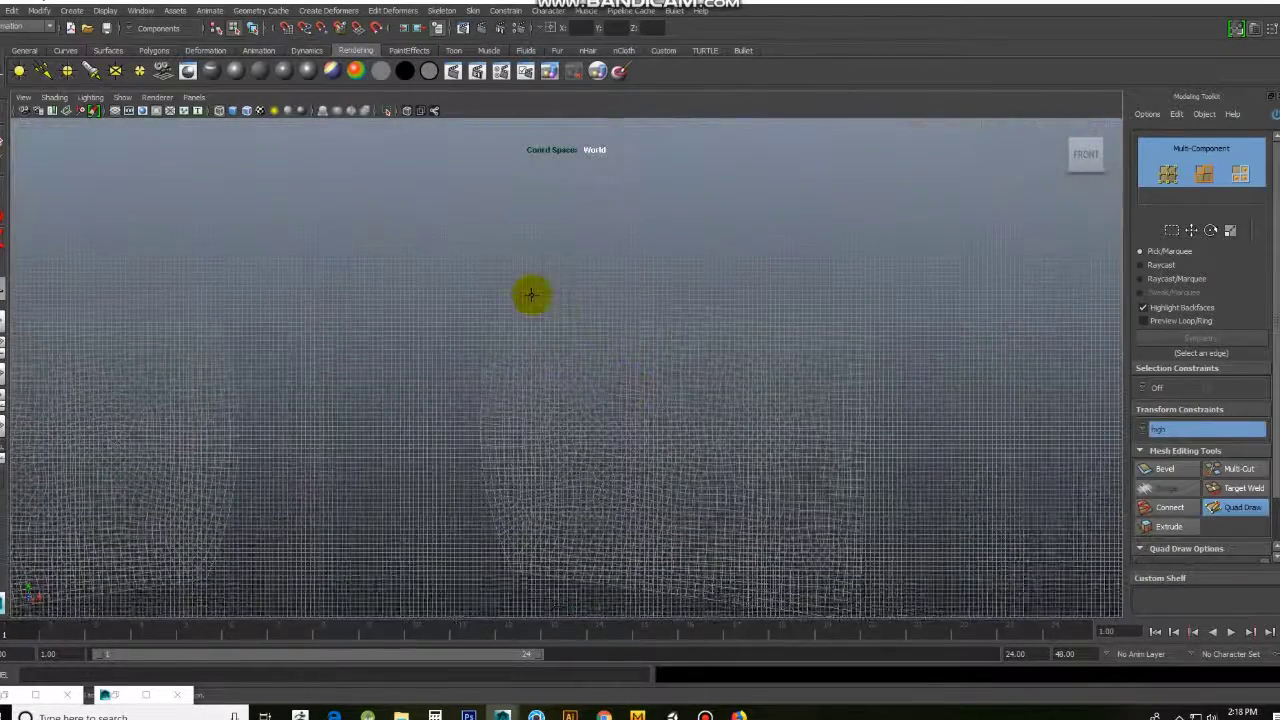
Step: Start the next panel and drag quad strips down its side and along the bottom
left_click(512, 285)
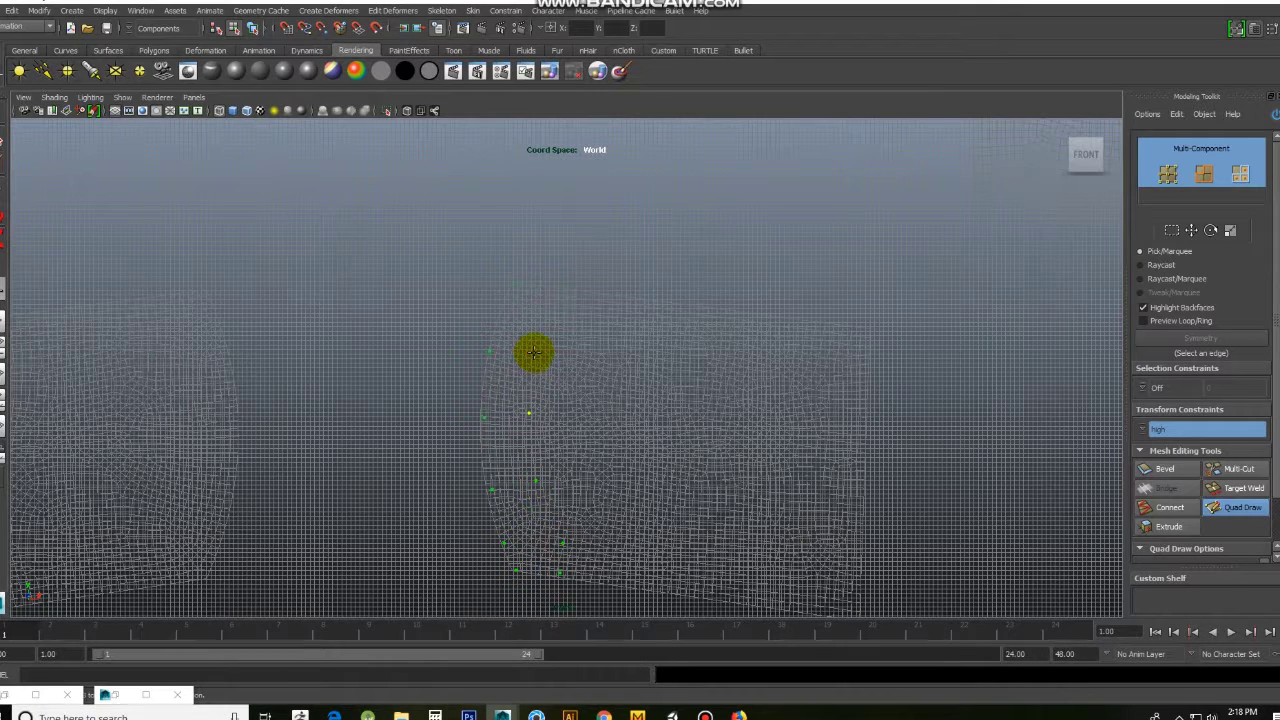
left_click_drag(528, 312, 557, 542)
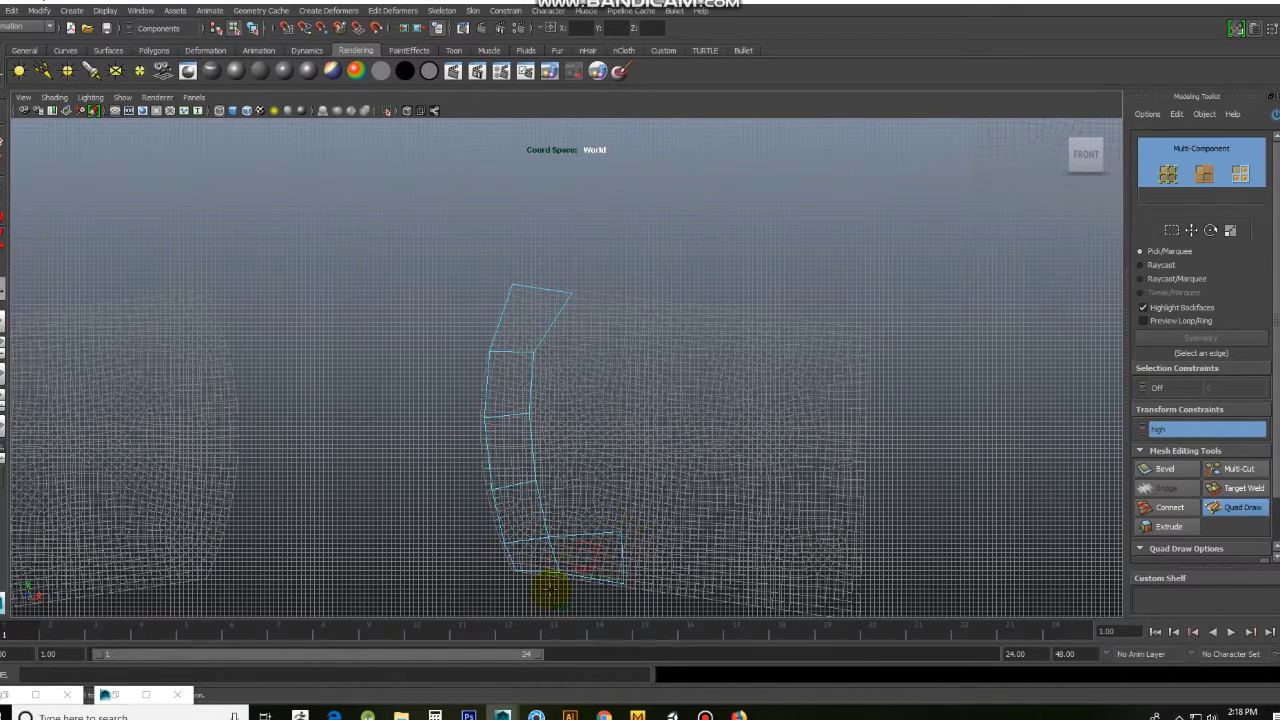
mouse_move(702, 592)
left_mouse_down()
mouse_move(778, 549)
mouse_move(743, 470)
left_mouse_up()
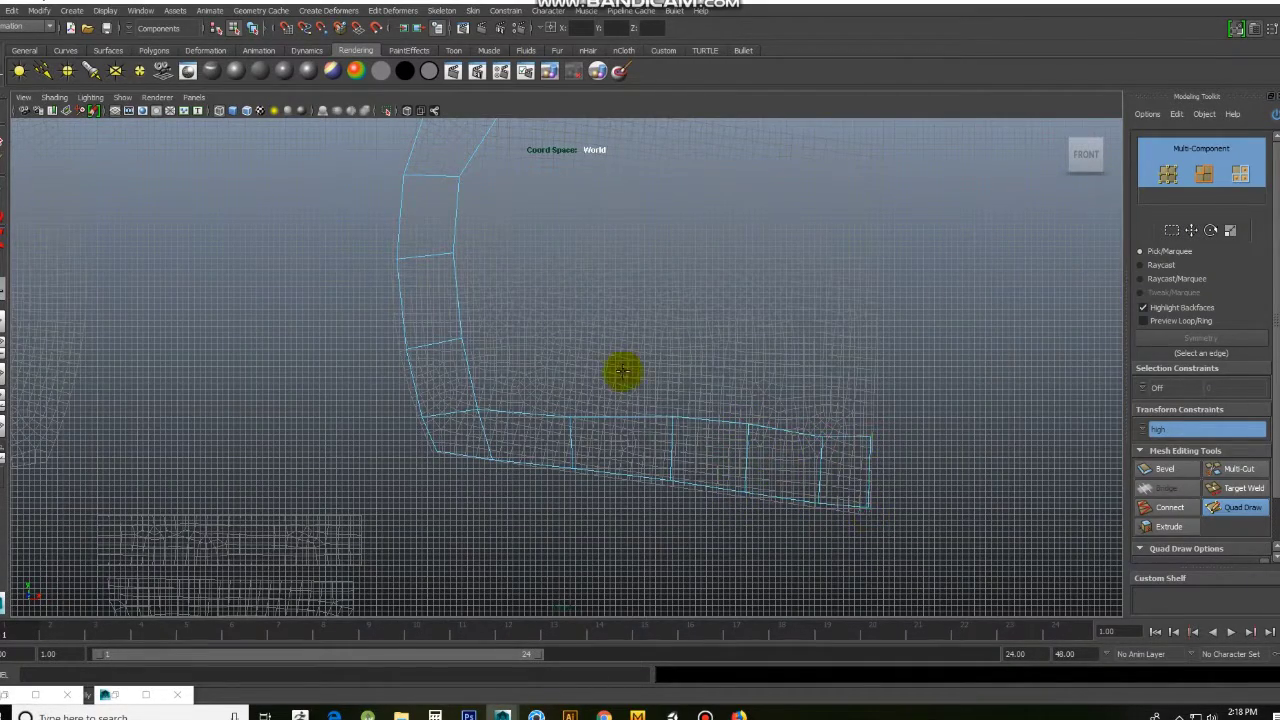
scroll(604, 343, "down", 3)
Step: Add right-column quads, fill the middle, and adjust vertices to fit the panel
left_click(757, 340, "shift")
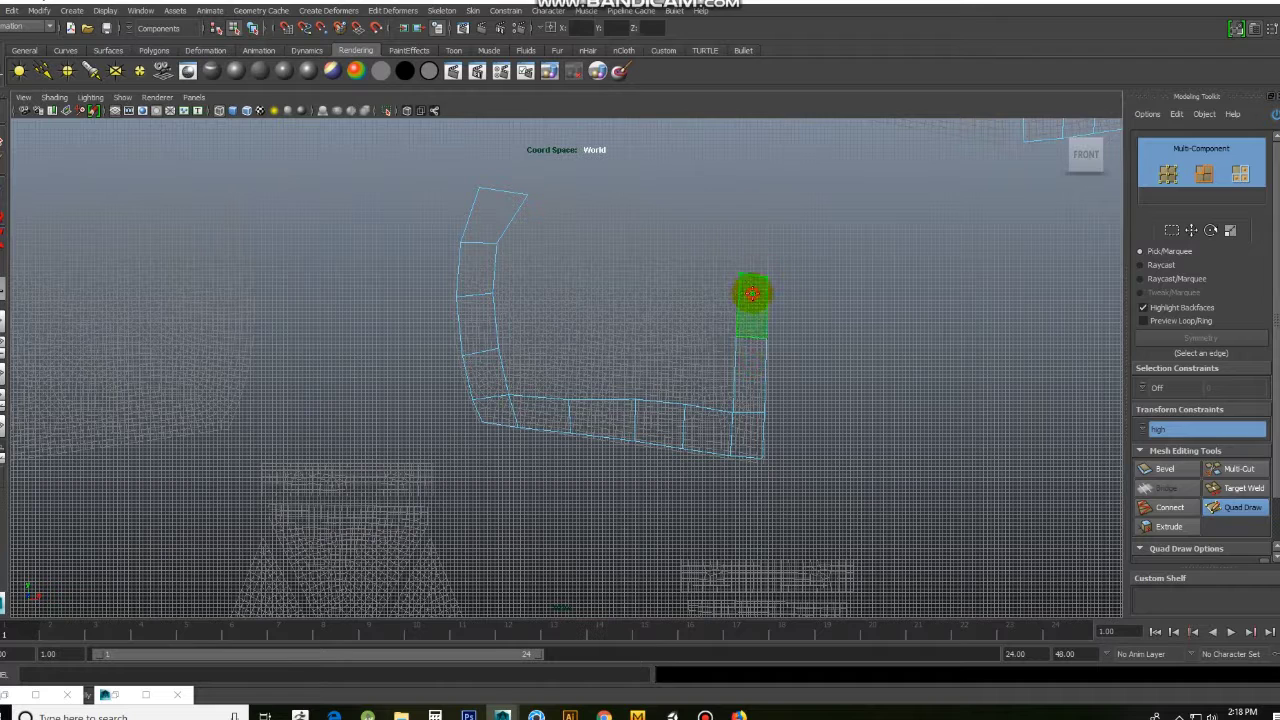
left_click(732, 220, "shift")
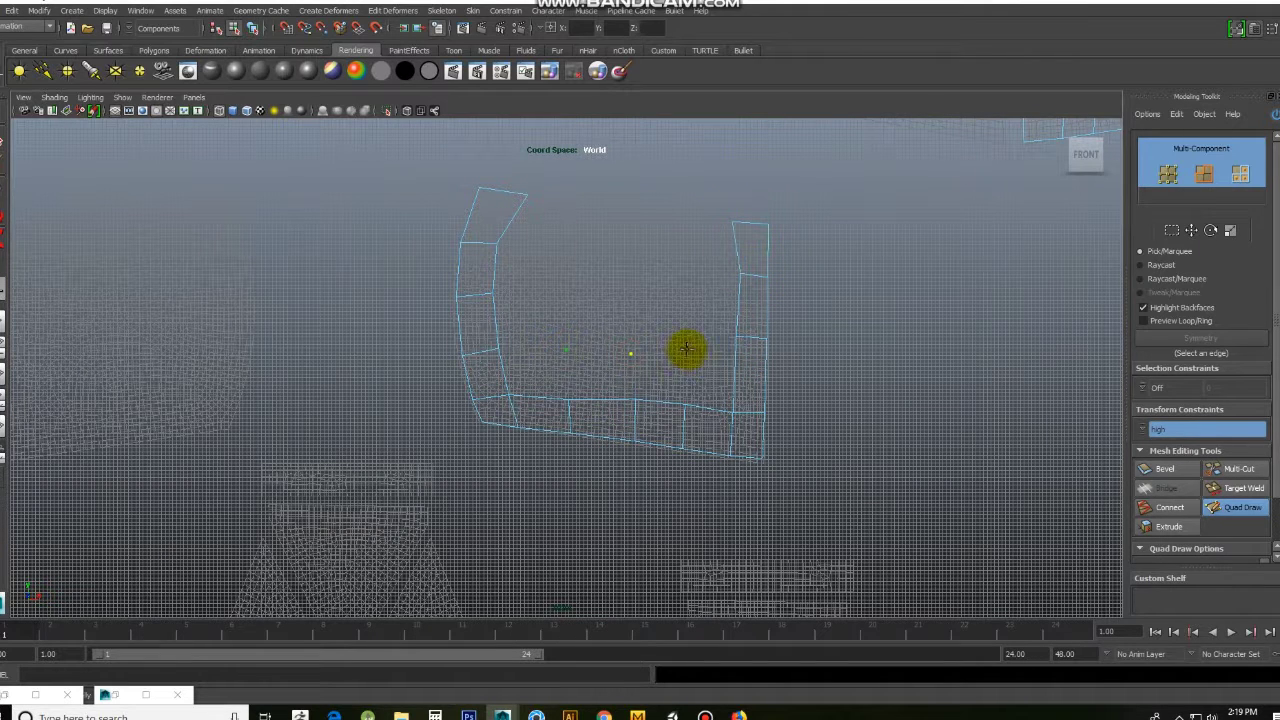
left_click(757, 343, "shift")
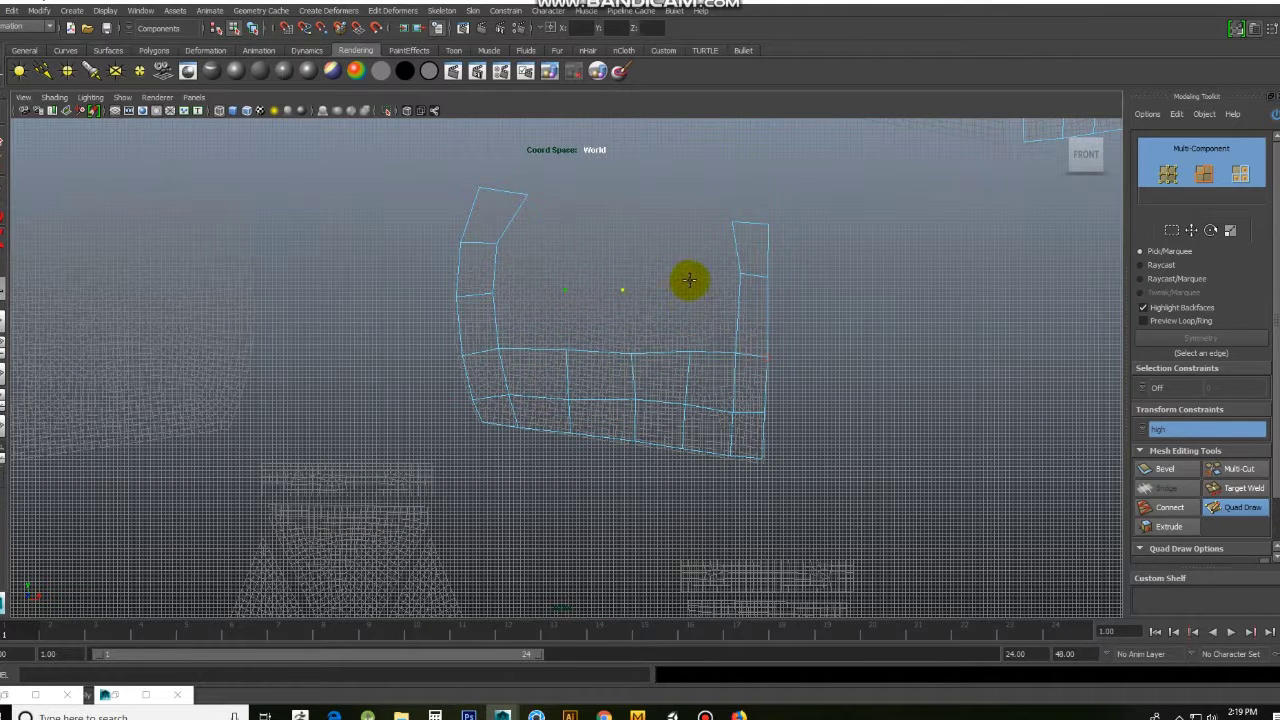
left_click(594, 320, "shift")
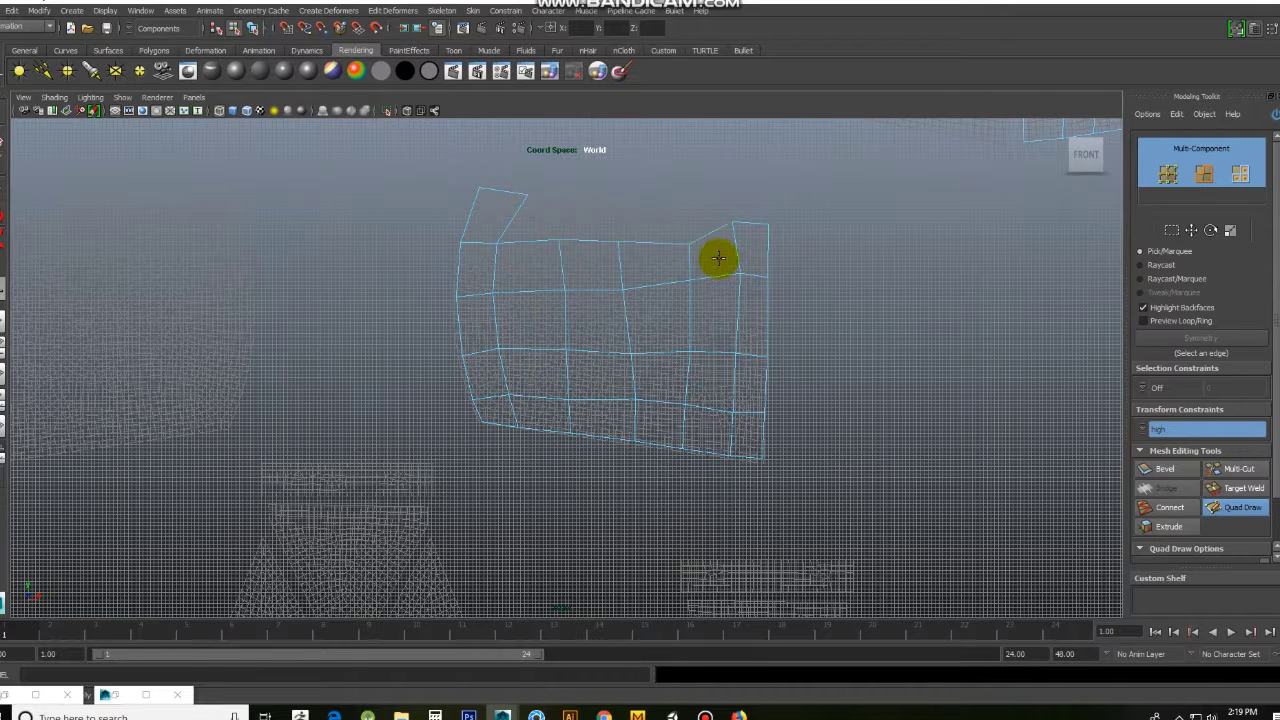
left_click_drag(740, 272, 738, 295)
left_click(566, 198)
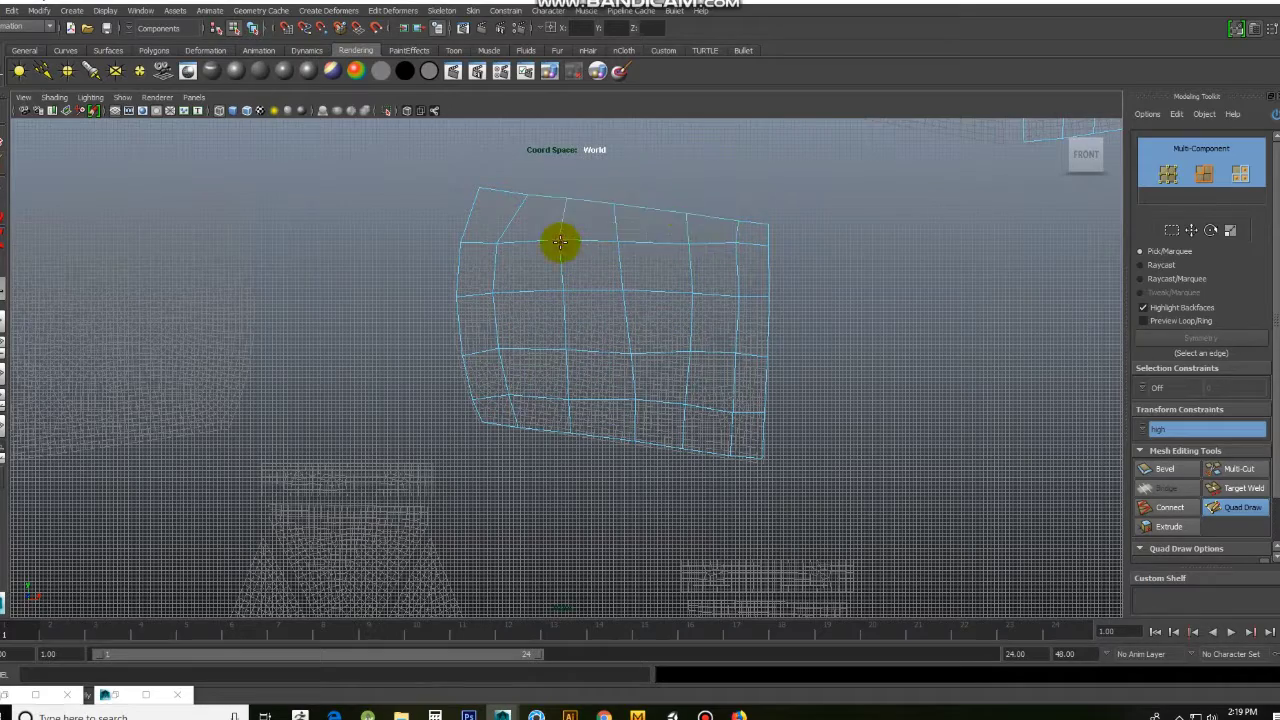
scroll(405, 348, "up", 3)
Step: Place a row of three Quad Draw points on the cloth
scroll(614, 274, "down", 3)
scroll(617, 428, "down", 5)
scroll(697, 257, "up", 1)
scroll(600, 250, "down", 1)
scroll(309, 329, "up", 3)
scroll(528, 321, "up", 3)
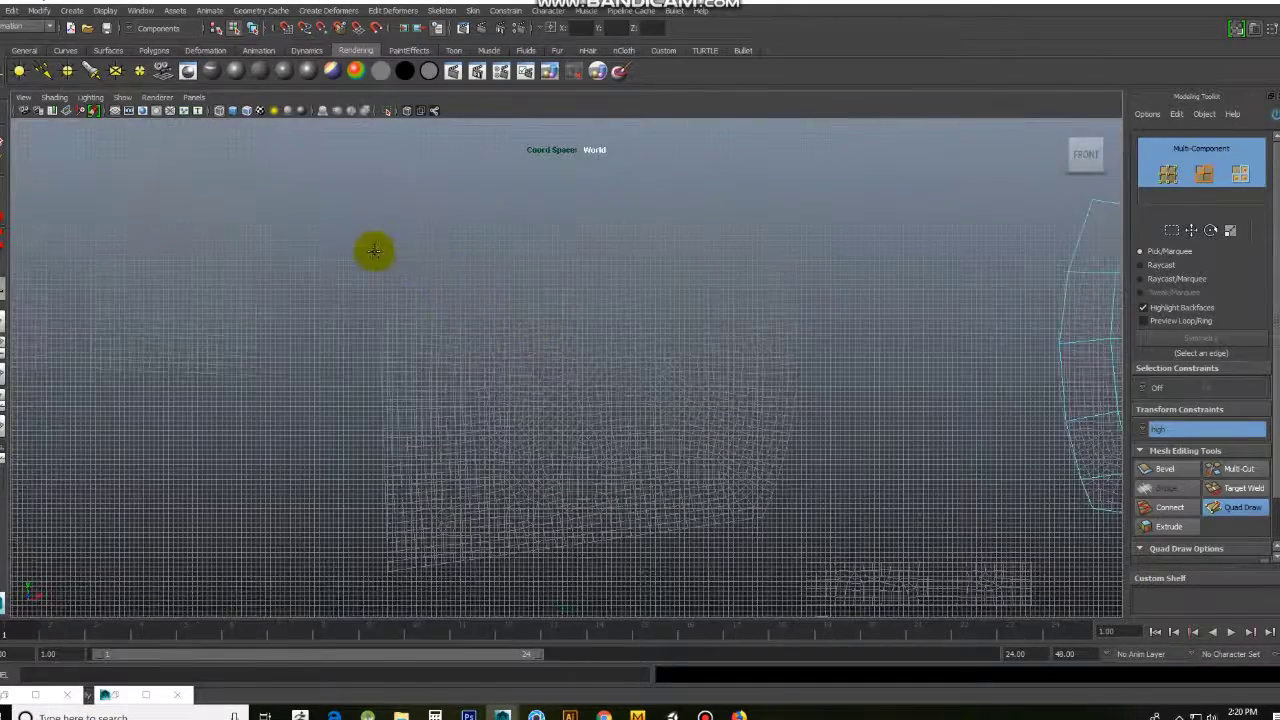
scroll(740, 457, "down", 5)
scroll(663, 243, "up", 3)
scroll(646, 357, "up", 3)
scroll(646, 357, "up", 2)
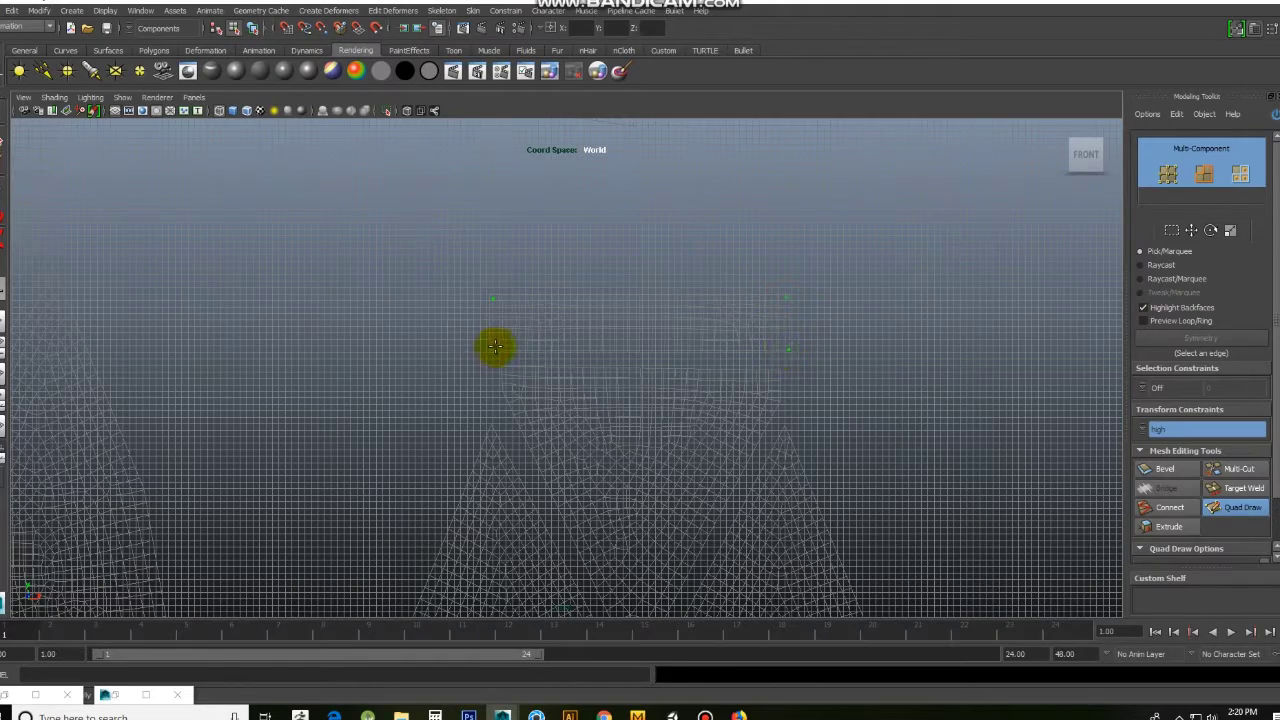
scroll(714, 494, "down", 3)
scroll(580, 331, "up", 2)
scroll(631, 411, "down", 4)
scroll(631, 411, "up", 4)
scroll(774, 409, "up", 2)
scroll(586, 277, "down", 1)
left_click(444, 258)
left_click(488, 258)
left_click(532, 258)
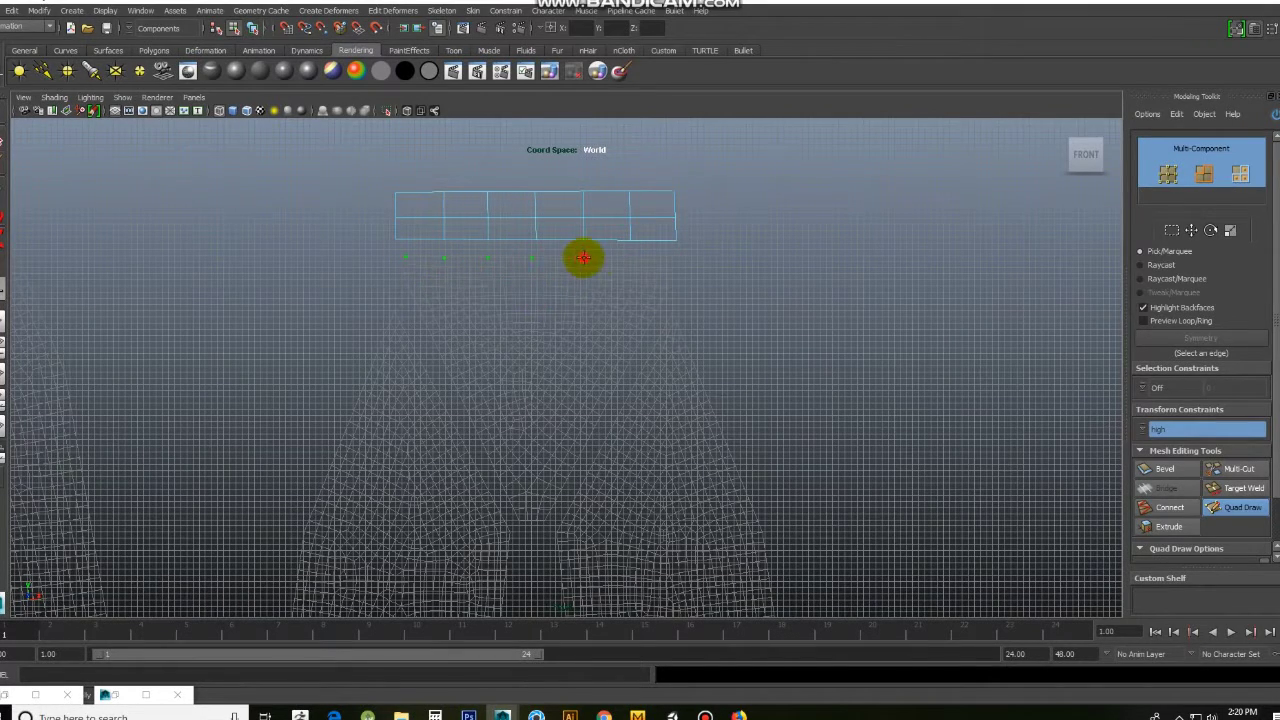
Step: Add a second row of points and fill the rows into a strip of quads
scroll(720, 210, "up", 3)
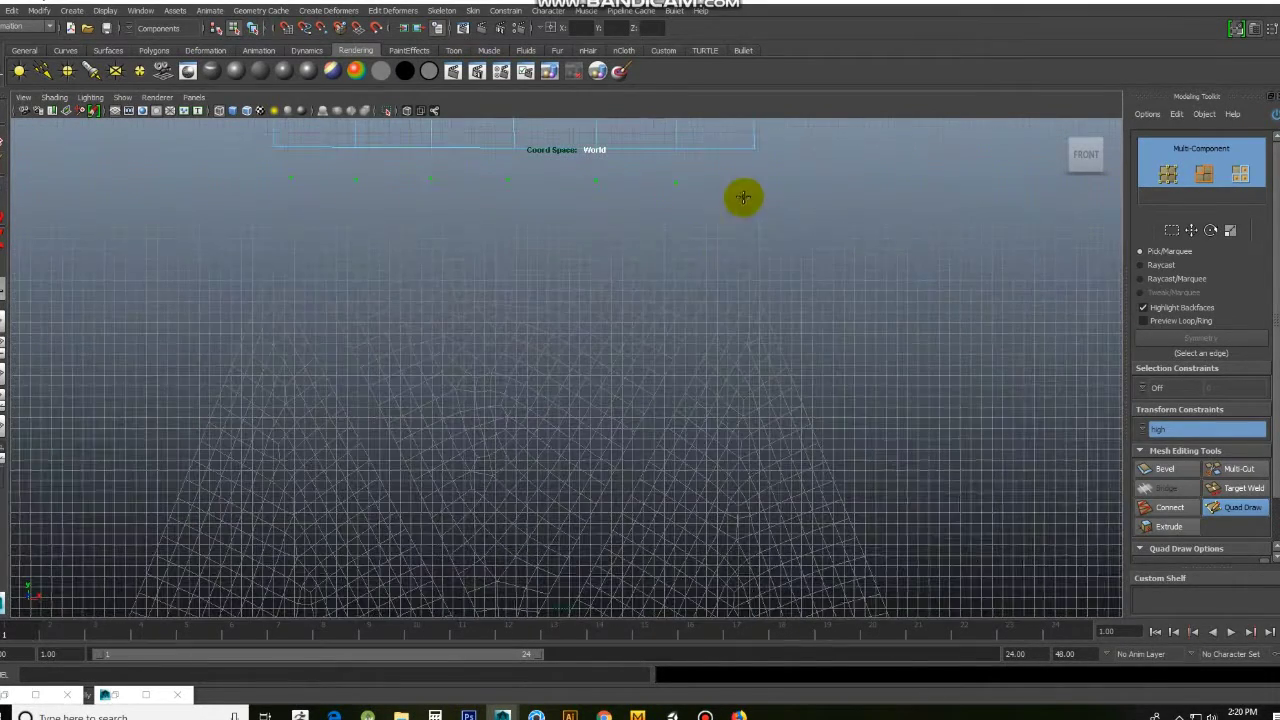
left_click(736, 237)
left_click(674, 239)
left_click(601, 236)
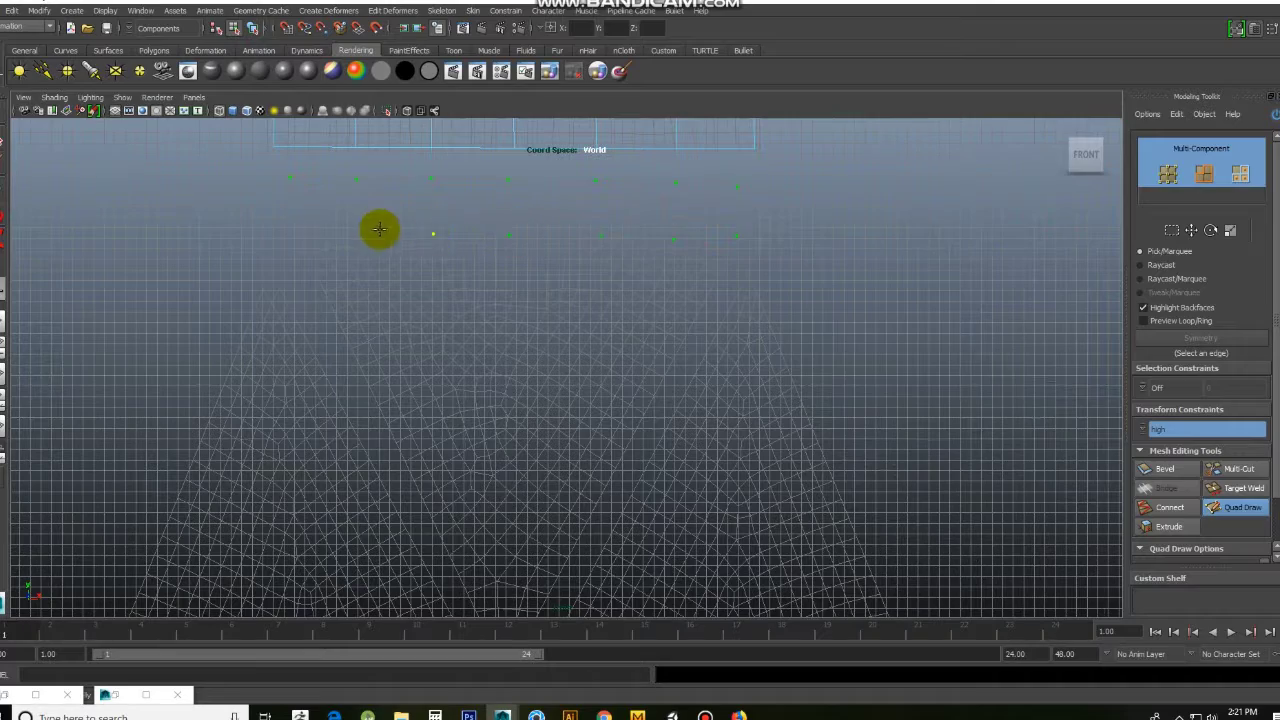
left_click(372, 201, "shift")
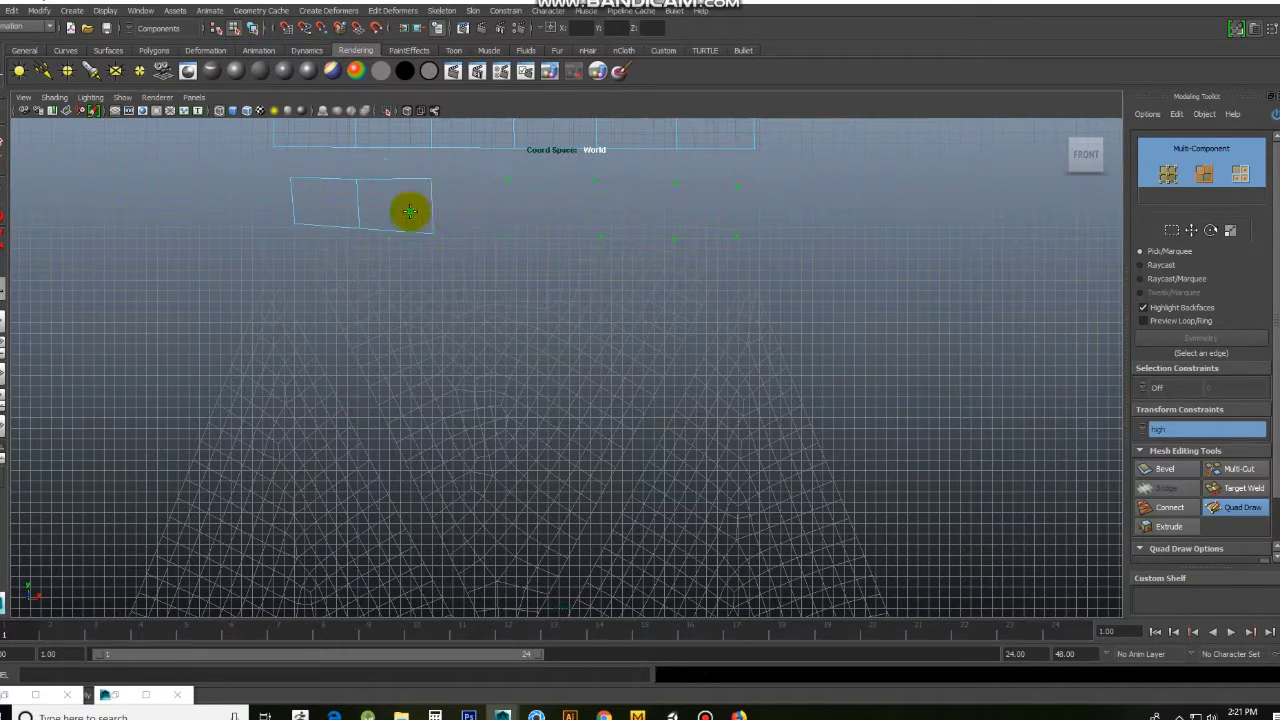
left_click(400, 211, "shift")
left_click(524, 212, "shift")
left_click(632, 214, "shift")
left_click(709, 208, "shift")
Step: Place more Quad Draw points further down the cloth
scroll(456, 246, "down", 2)
scroll(523, 309, "down", 2)
scroll(472, 304, "up", 3)
left_click(510, 422)
left_click(486, 441)
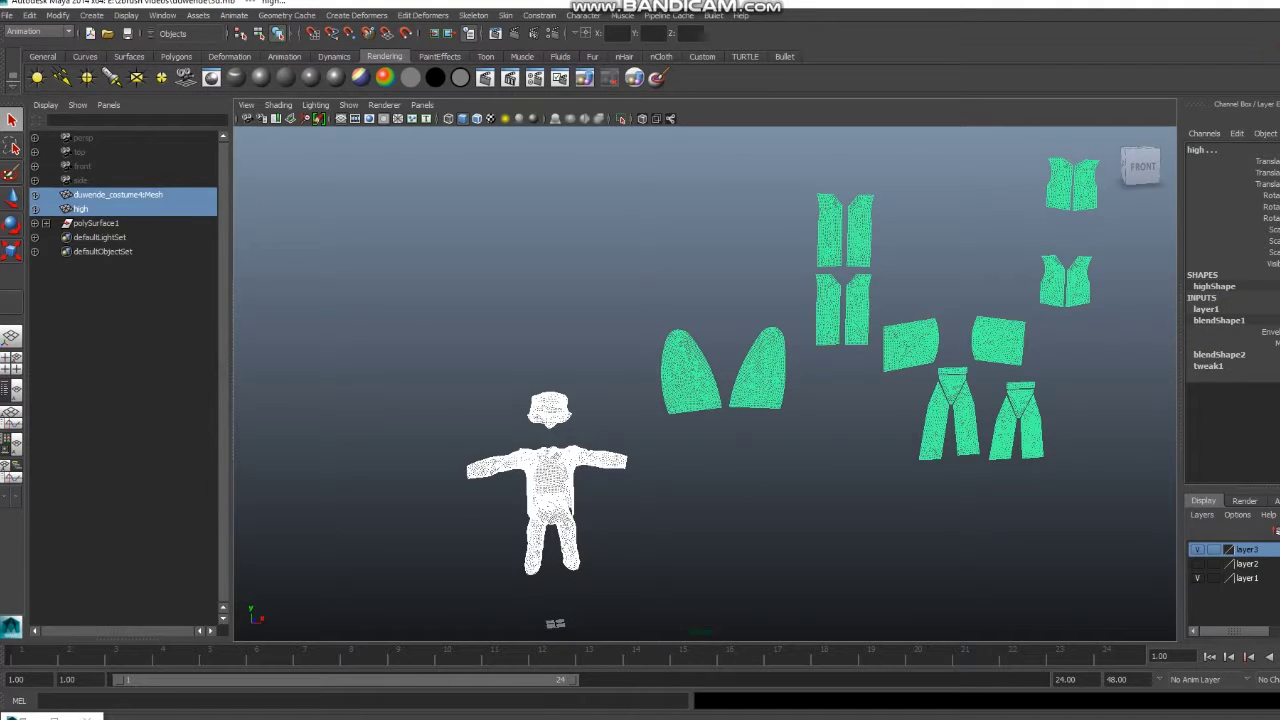
Step: Raise blendShape1's Mesh weight to 1 and view the morph with smooth shading
key("ctrl+a")
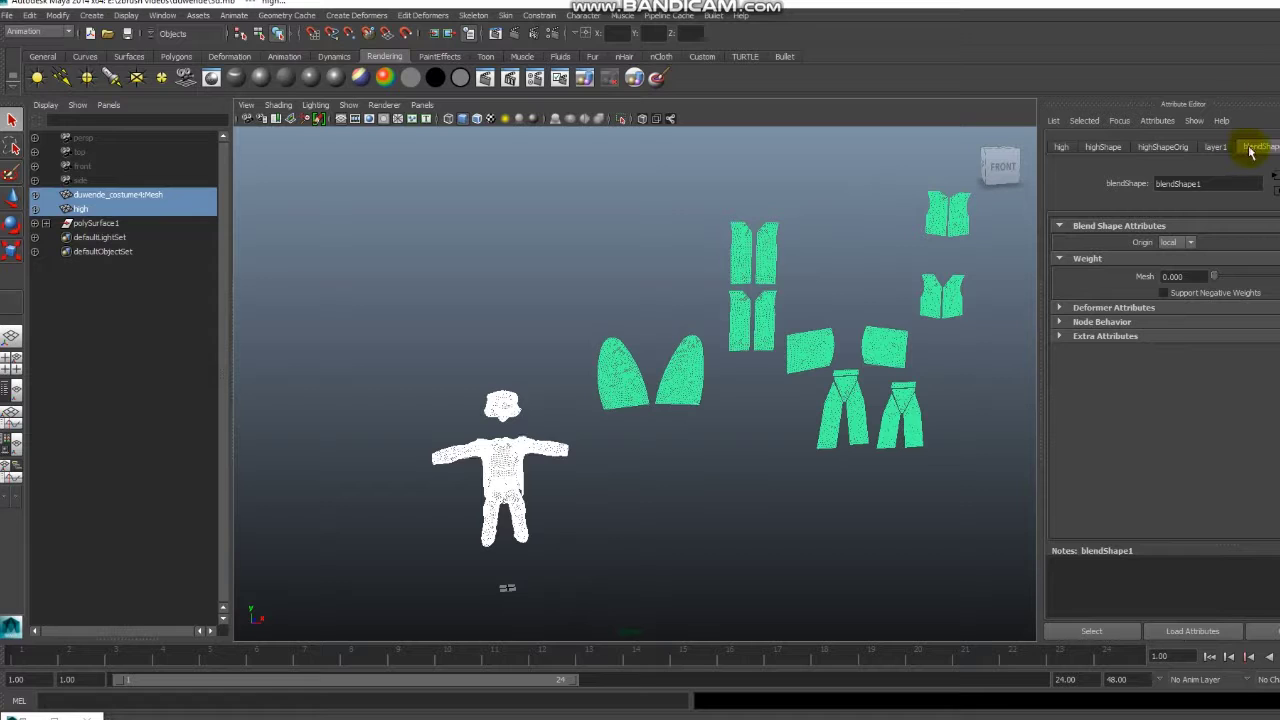
left_click_drag(1235, 281, 1272, 281)
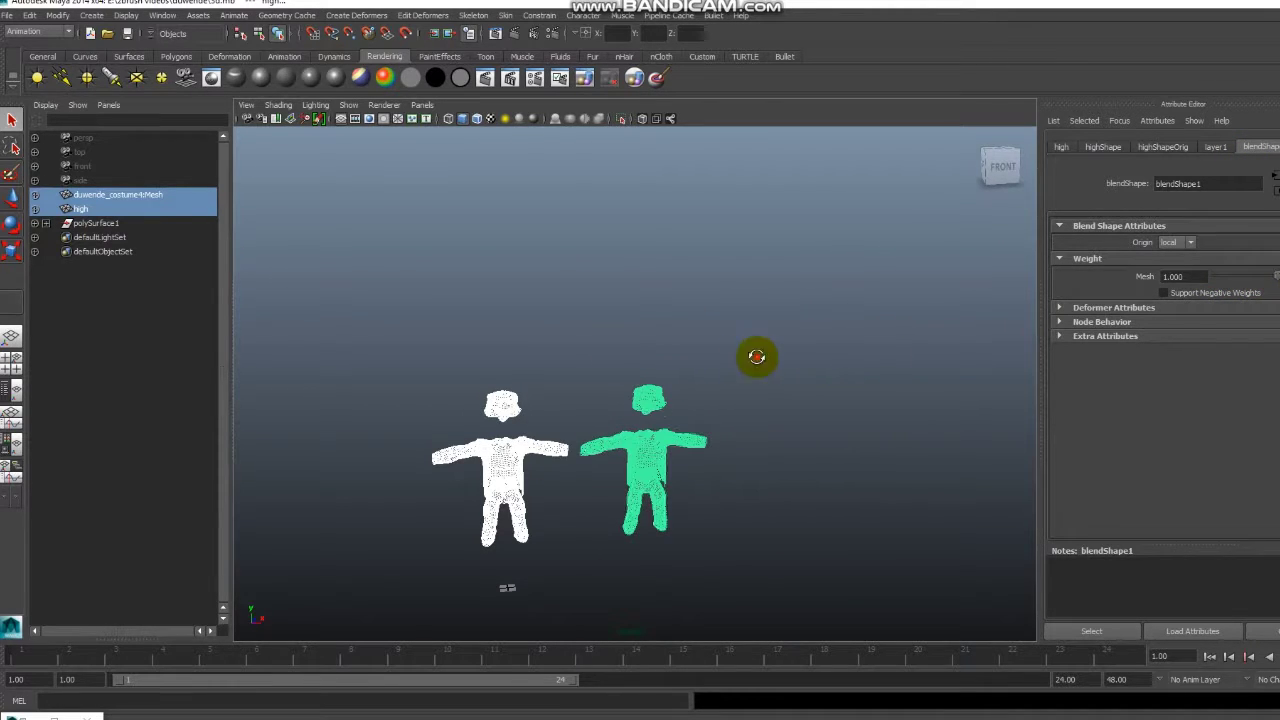
left_click_drag(748, 362, 806, 363, "alt")
mouse_move(806, 363)
right_mouse_down("alt")
mouse_move(729, 397)
mouse_move(737, 351)
right_mouse_up("alt")
left_click_drag(737, 351, 846, 157, "alt")
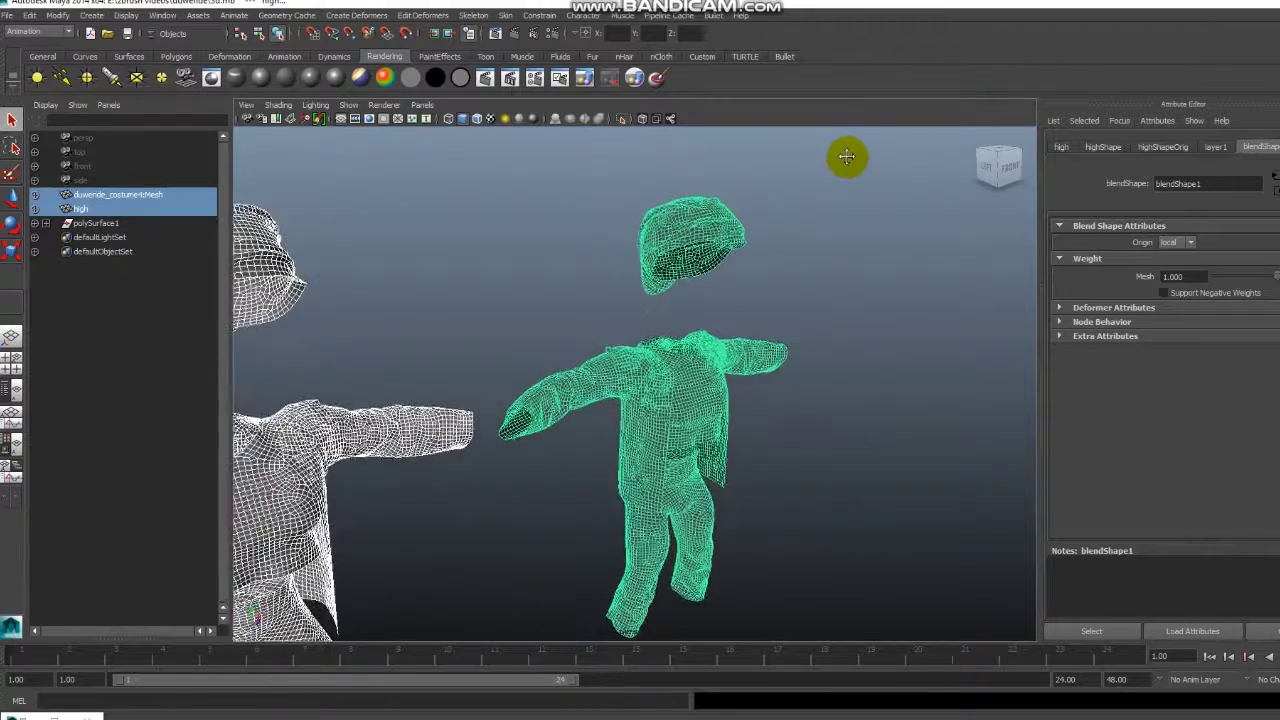
left_click(790, 245)
key("5")
left_click(675, 233)
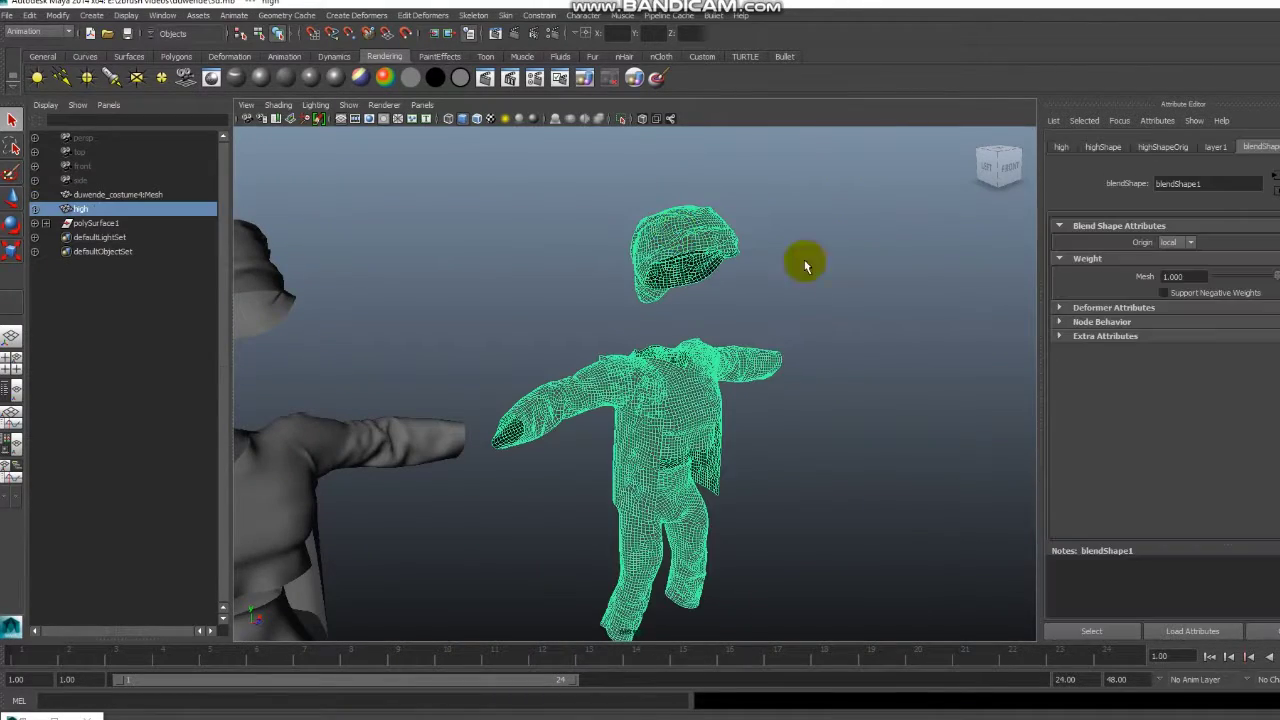
Step: Test the weight, restore it to 1, then set it to 0 to flatten the pieces
mouse_move(1276, 283)
left_mouse_down()
mouse_move(1190, 277)
mouse_move(1278, 283)
left_mouse_up()
scroll(737, 349, "down", 3)
mouse_move(737, 349)
left_mouse_down("alt")
mouse_move(751, 346)
mouse_move(690, 347)
left_mouse_up("alt")
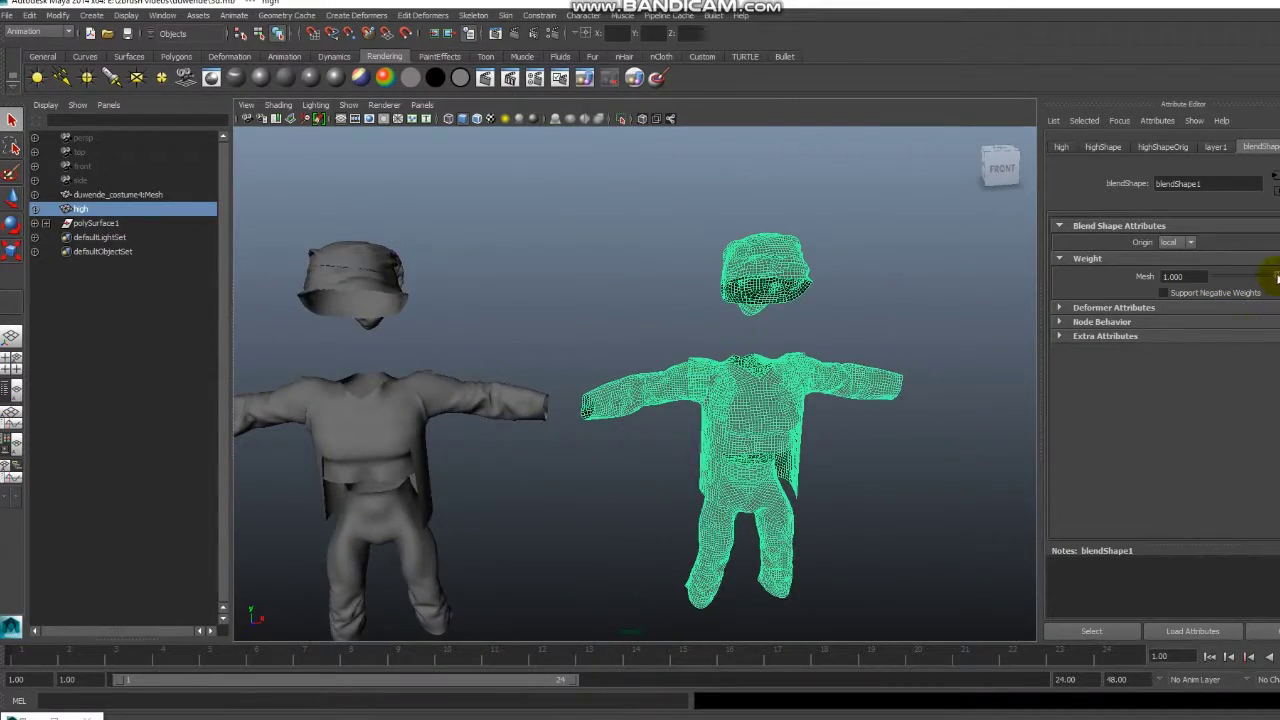
left_click_drag(1276, 278, 1188, 283)
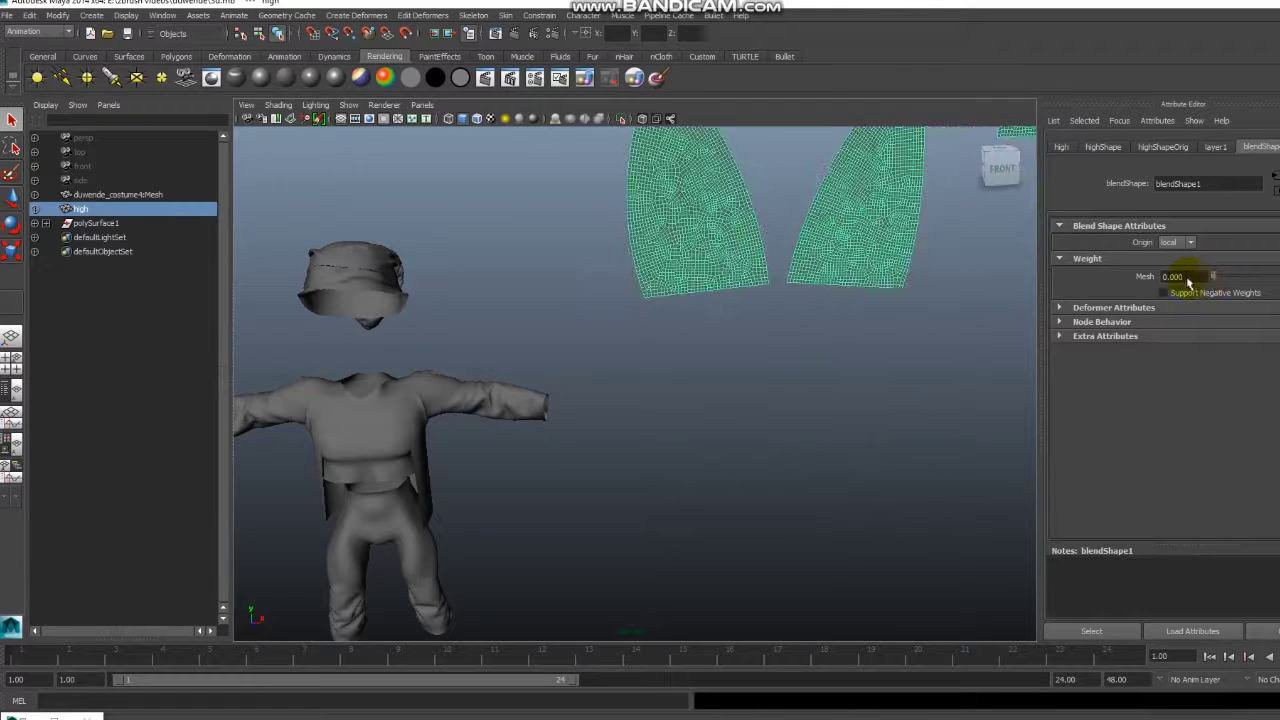
Step: Assign a new Lambert material (lambert3) coloured white to the garment mesh
left_click(289, 80)
left_click_drag(1255, 309, 1279, 309)
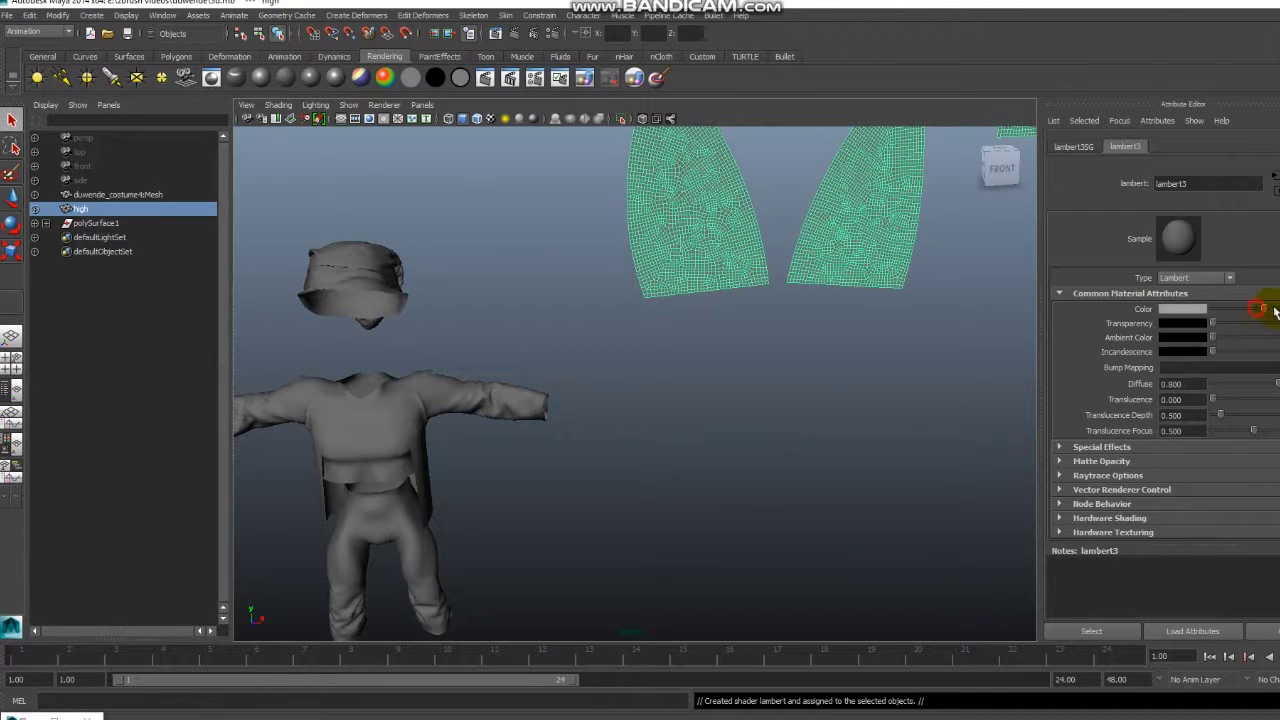
left_click(912, 364)
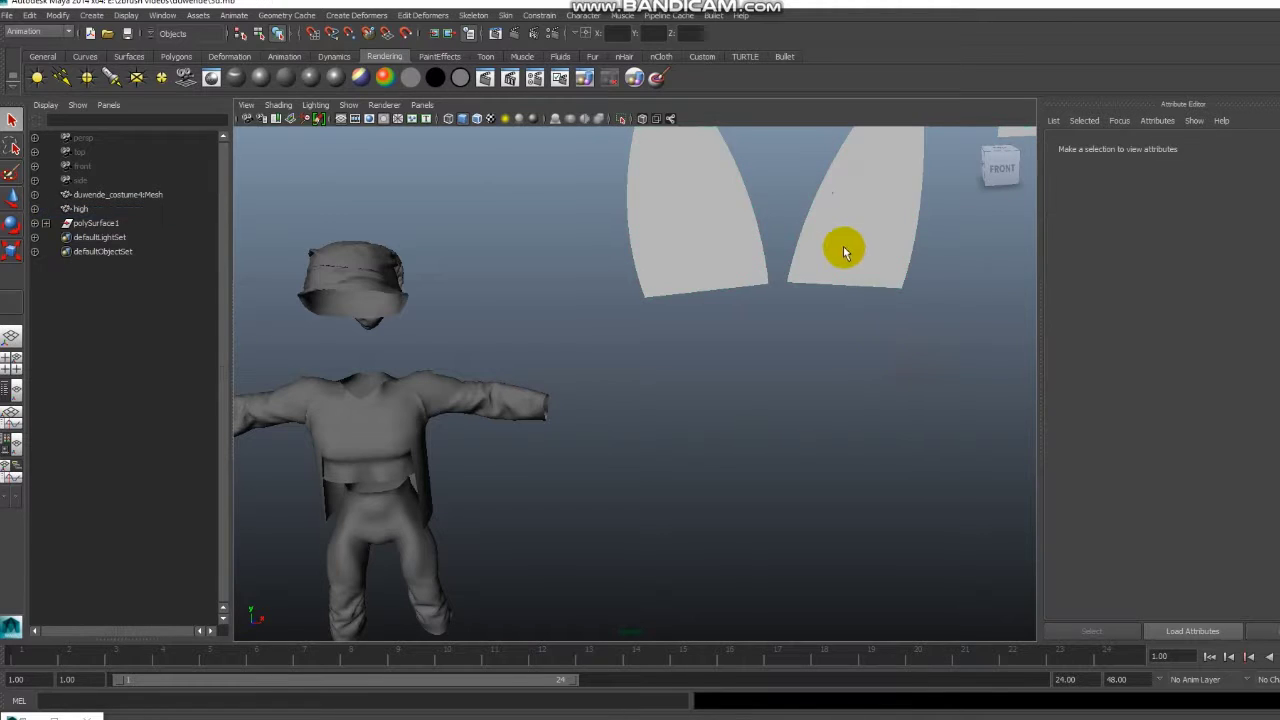
left_click(840, 228)
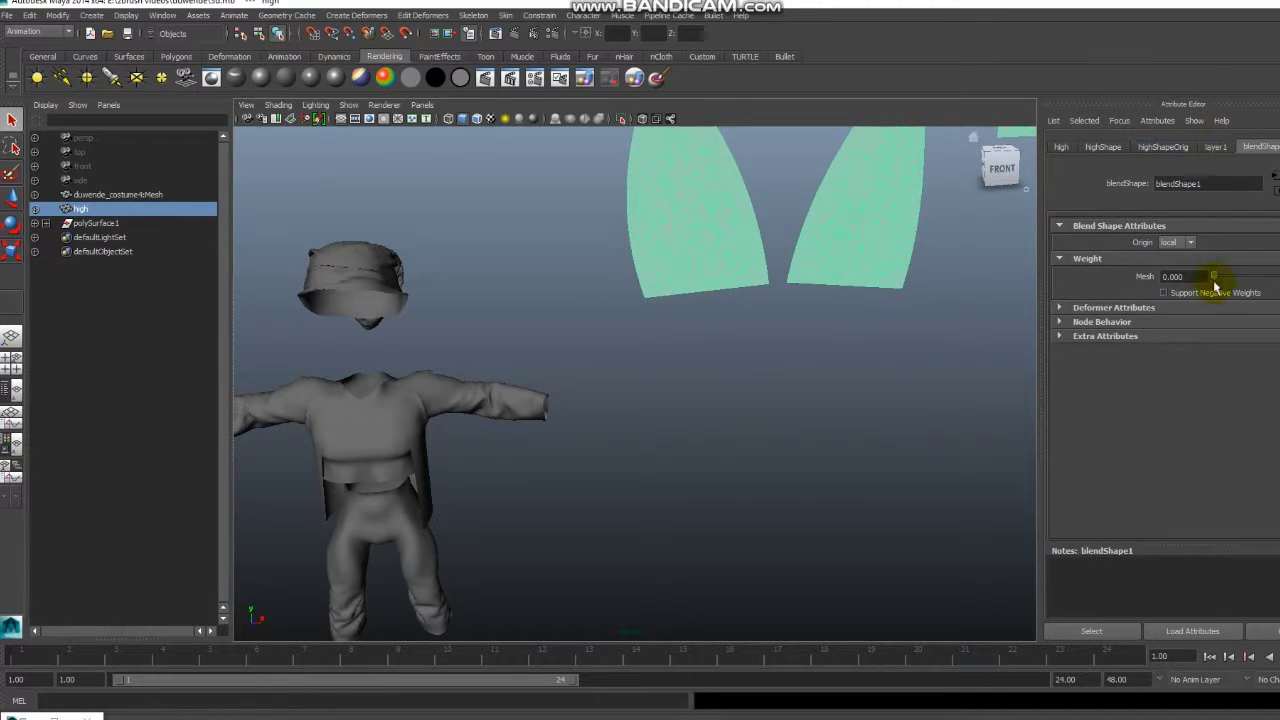
Step: Set blendShape1's Mesh weight to 1 and inspect the morph from the left side
left_click_drag(1229, 277, 1276, 277)
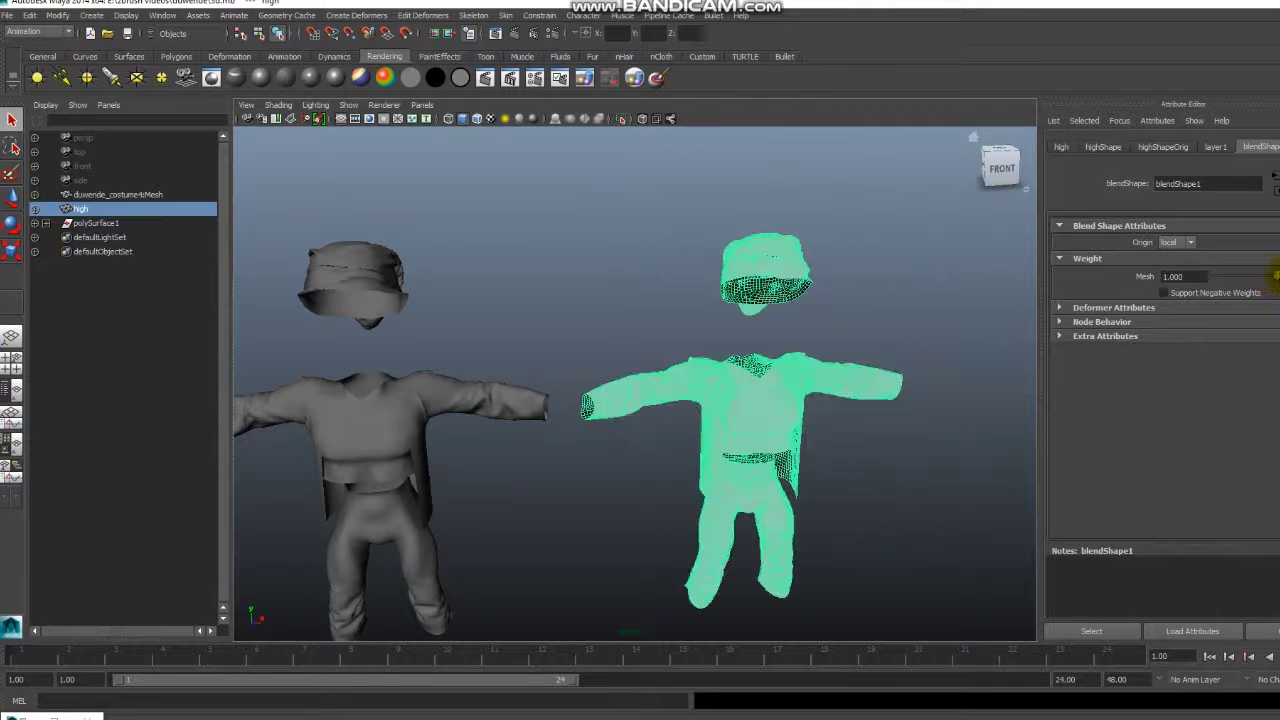
left_click(883, 291)
mouse_move(863, 289)
left_mouse_down("alt")
mouse_move(849, 334)
mouse_move(889, 309)
mouse_move(883, 283)
mouse_move(694, 314)
mouse_move(609, 297)
mouse_move(629, 317)
mouse_move(707, 335)
left_mouse_up("alt")
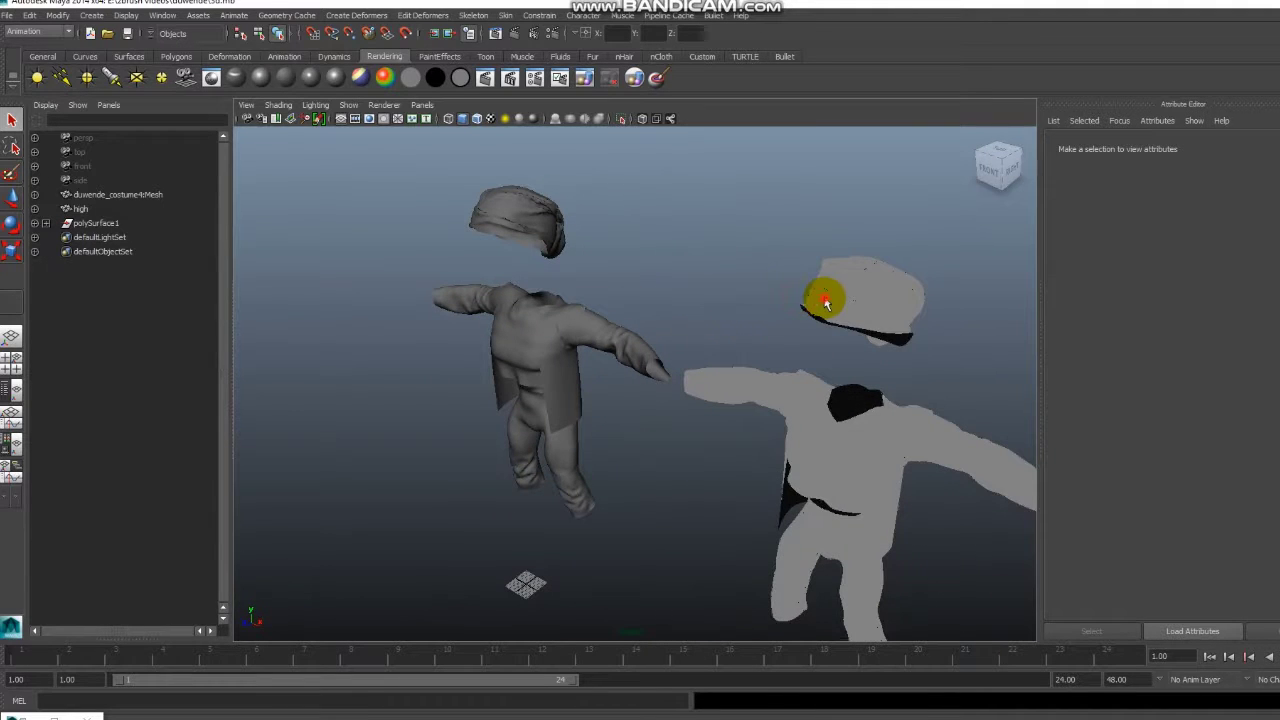
left_click(825, 304)
left_click(100, 16)
left_click(234, 15)
left_click(42, 18)
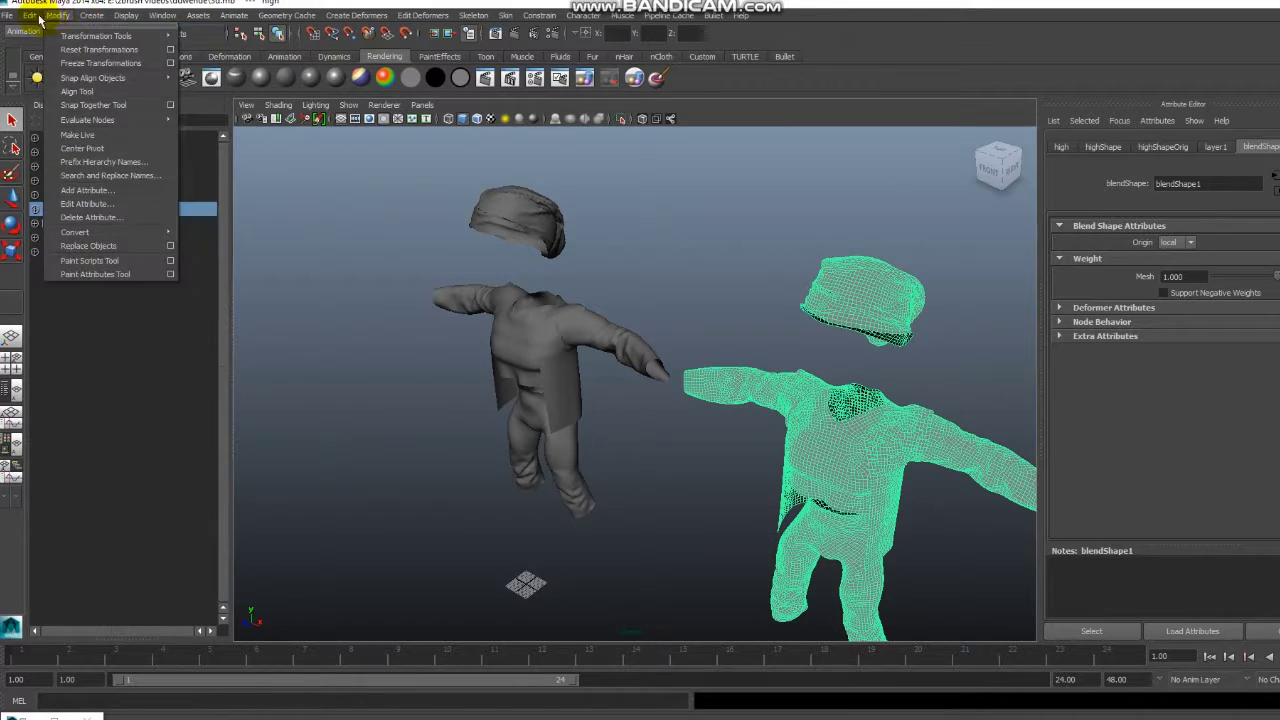
Step: Set the blend weight back to 0 and pan to the flat cloth pieces
left_click(714, 271)
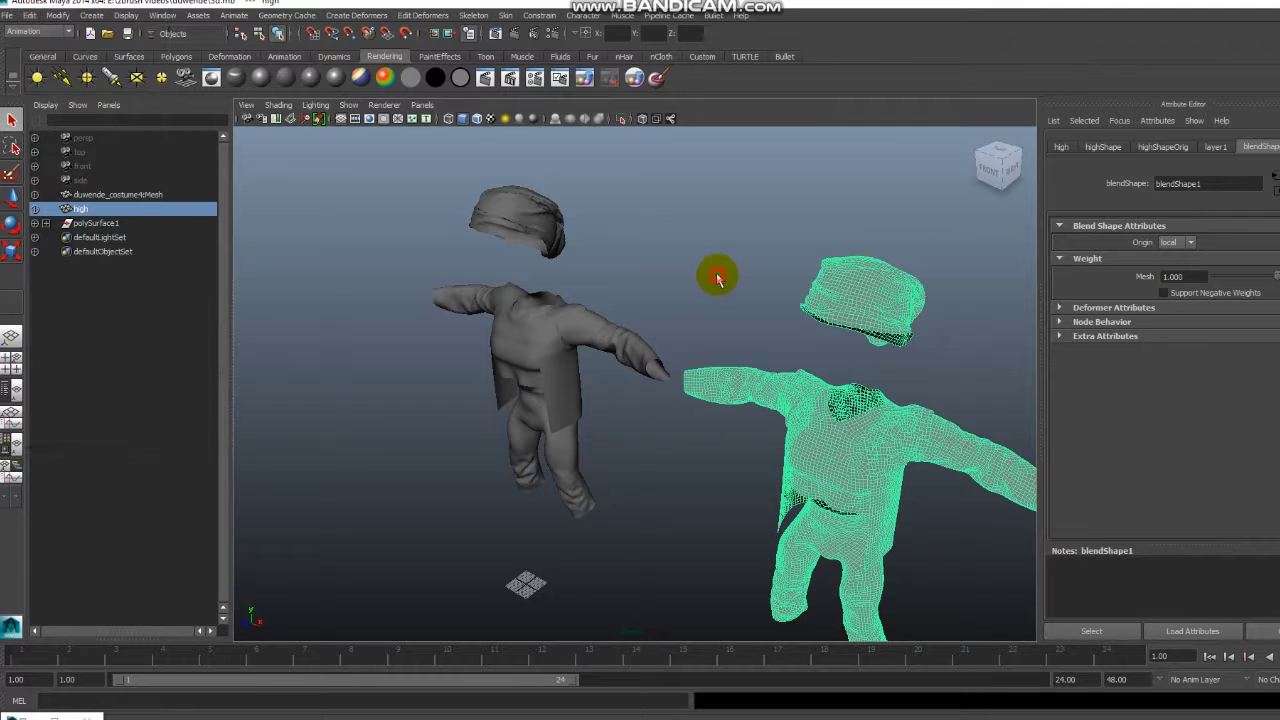
left_click(608, 306)
left_click_drag(608, 306, 700, 300, "alt")
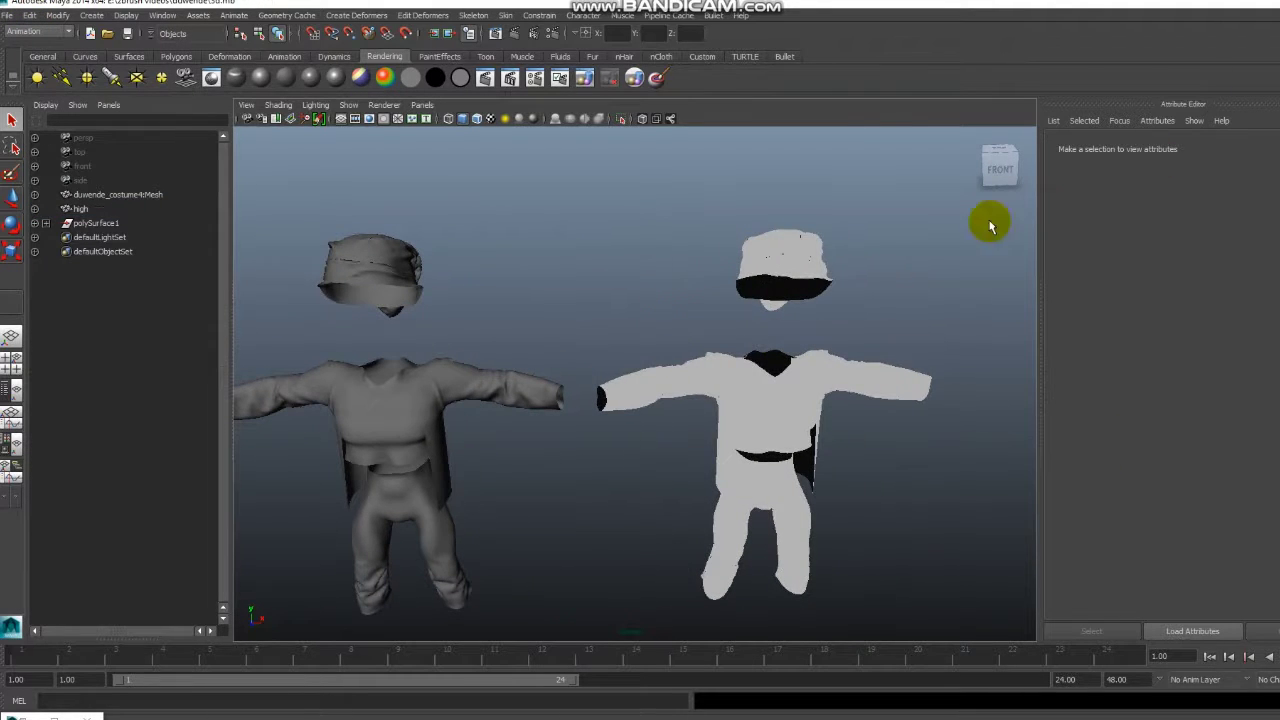
left_click(790, 260)
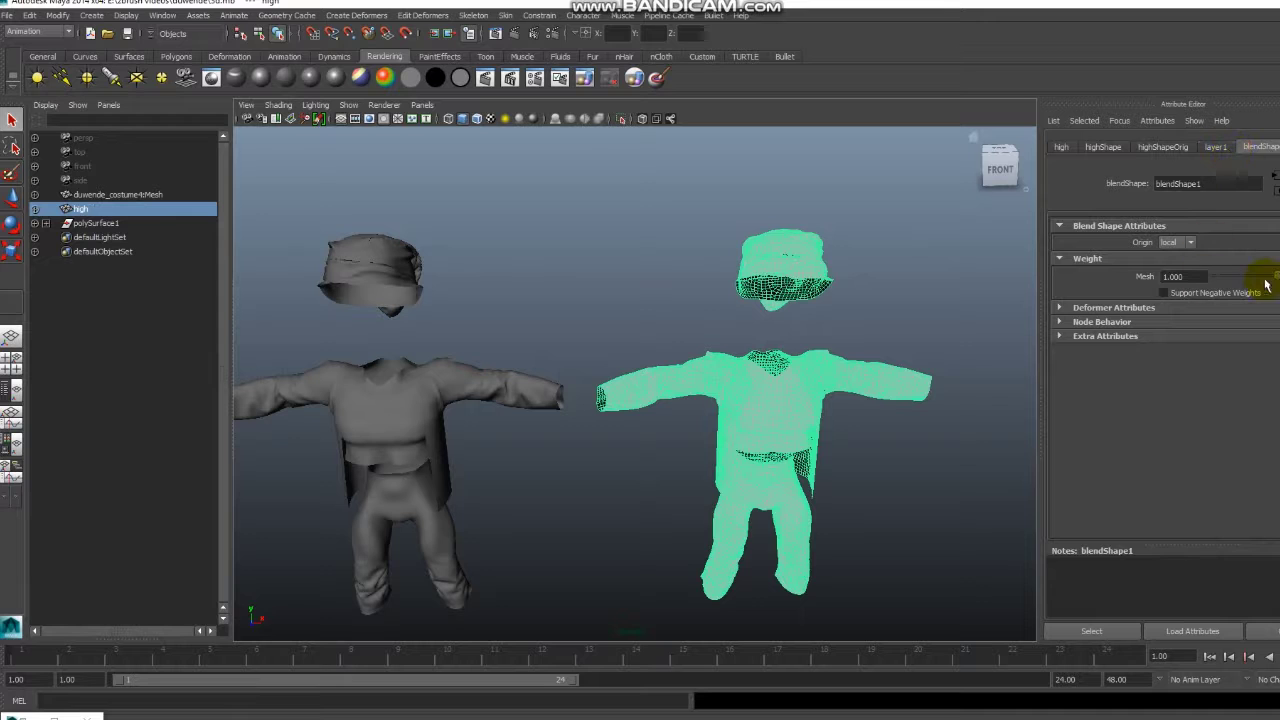
left_click_drag(1275, 276, 1024, 293)
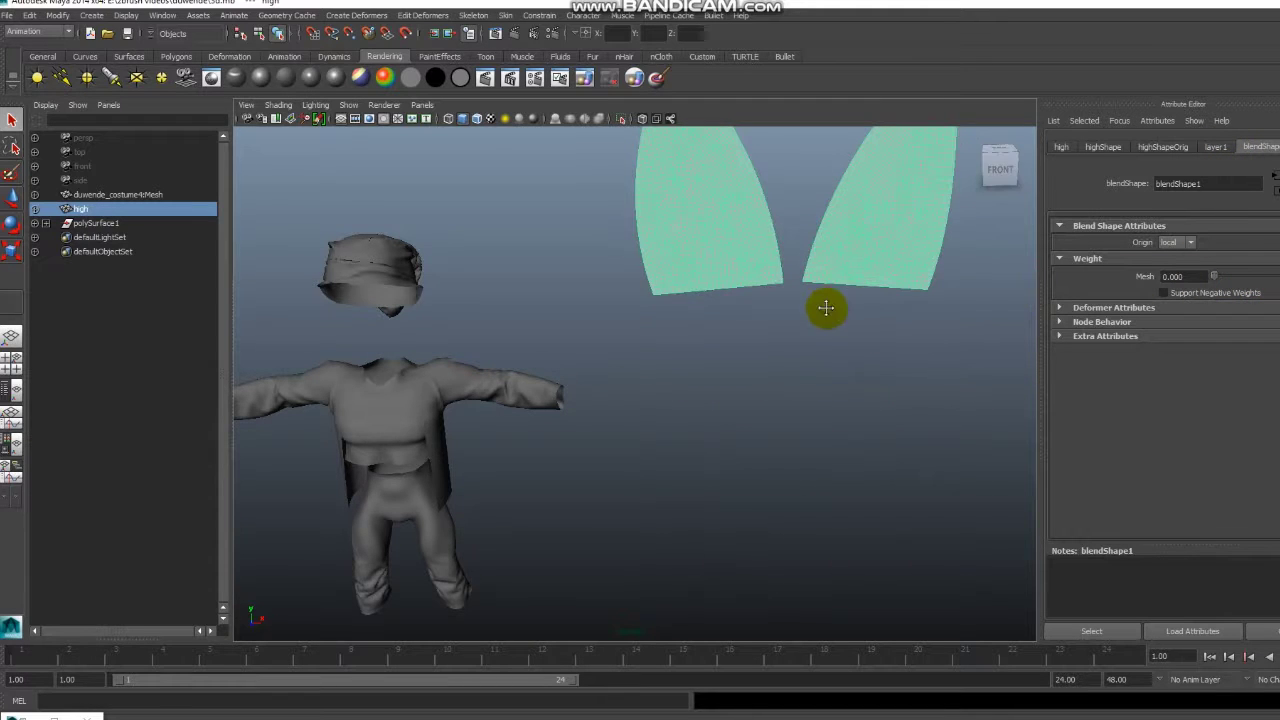
middle_click_drag(826, 307, 543, 494, "alt")
mouse_move(543, 494)
left_mouse_down("alt")
mouse_move(754, 411)
mouse_move(618, 459)
left_mouse_up("alt")
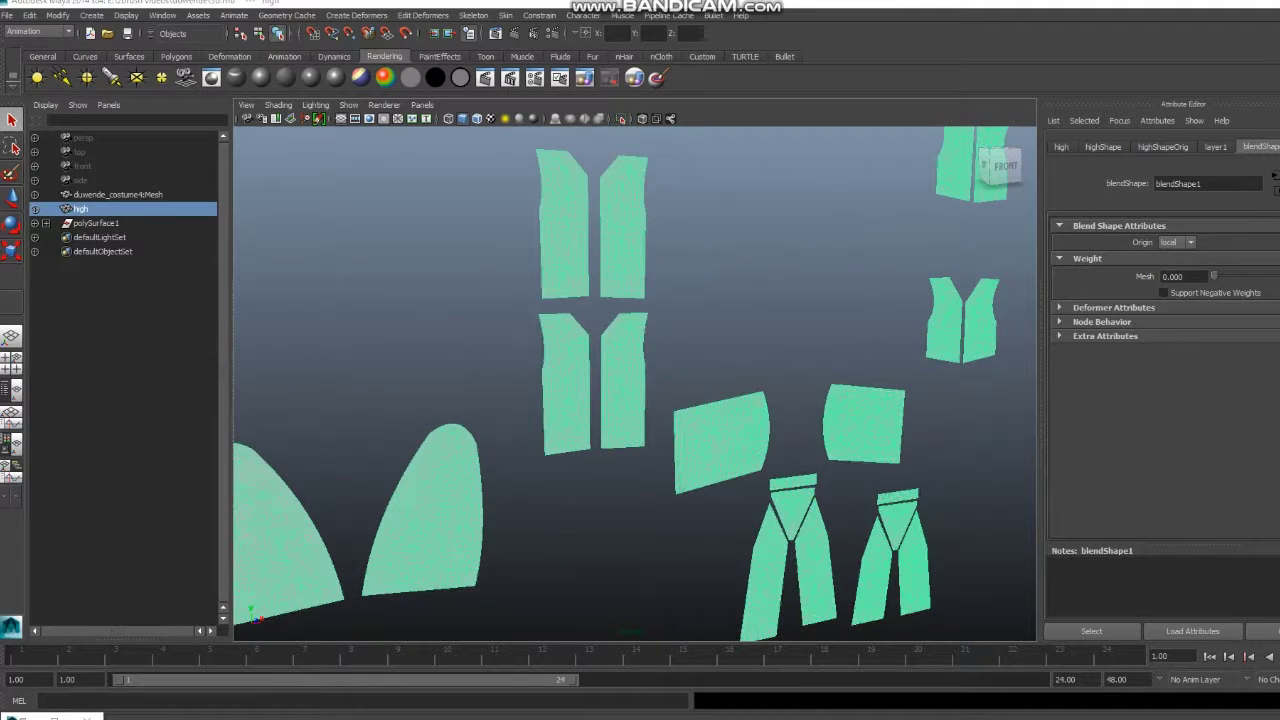
left_click(1249, 716)
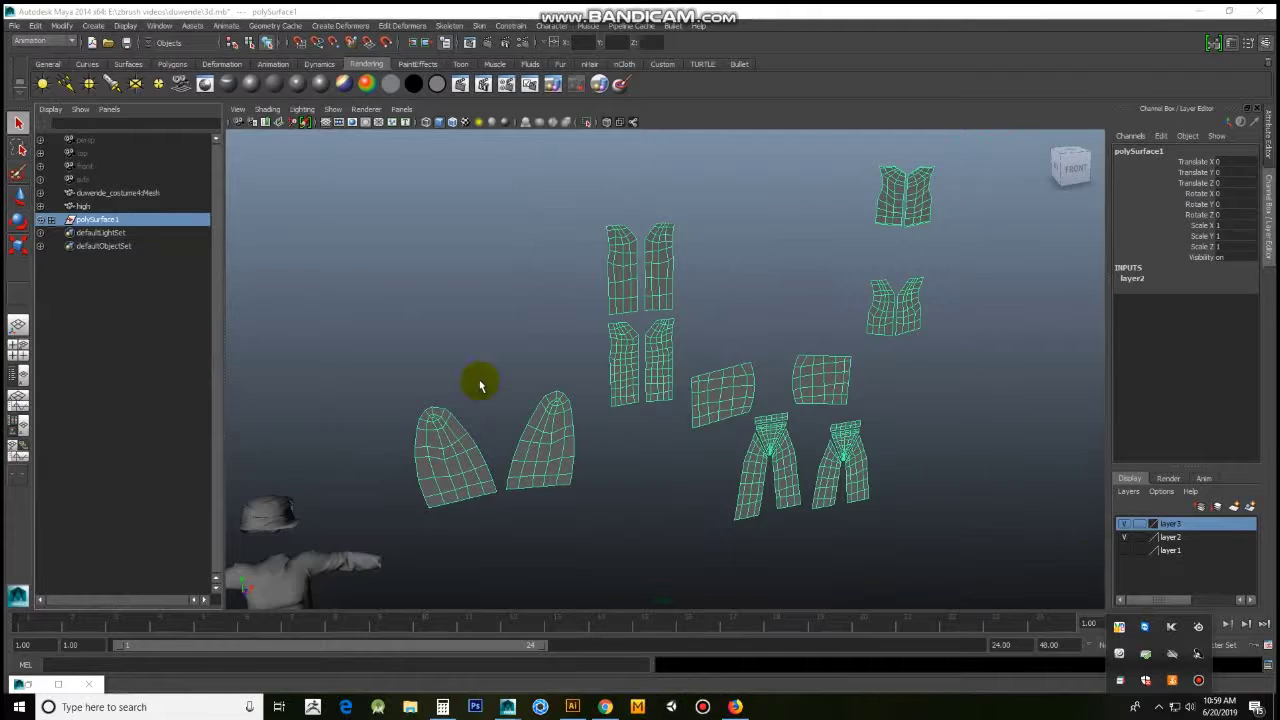
Step: Combine the low-poly garment pieces into one object using the Polygons menu set
mouse_move(480, 380)
left_mouse_down("alt")
mouse_move(1108, 551)
mouse_move(946, 480)
left_mouse_up("alt")
double_click(135, 219)
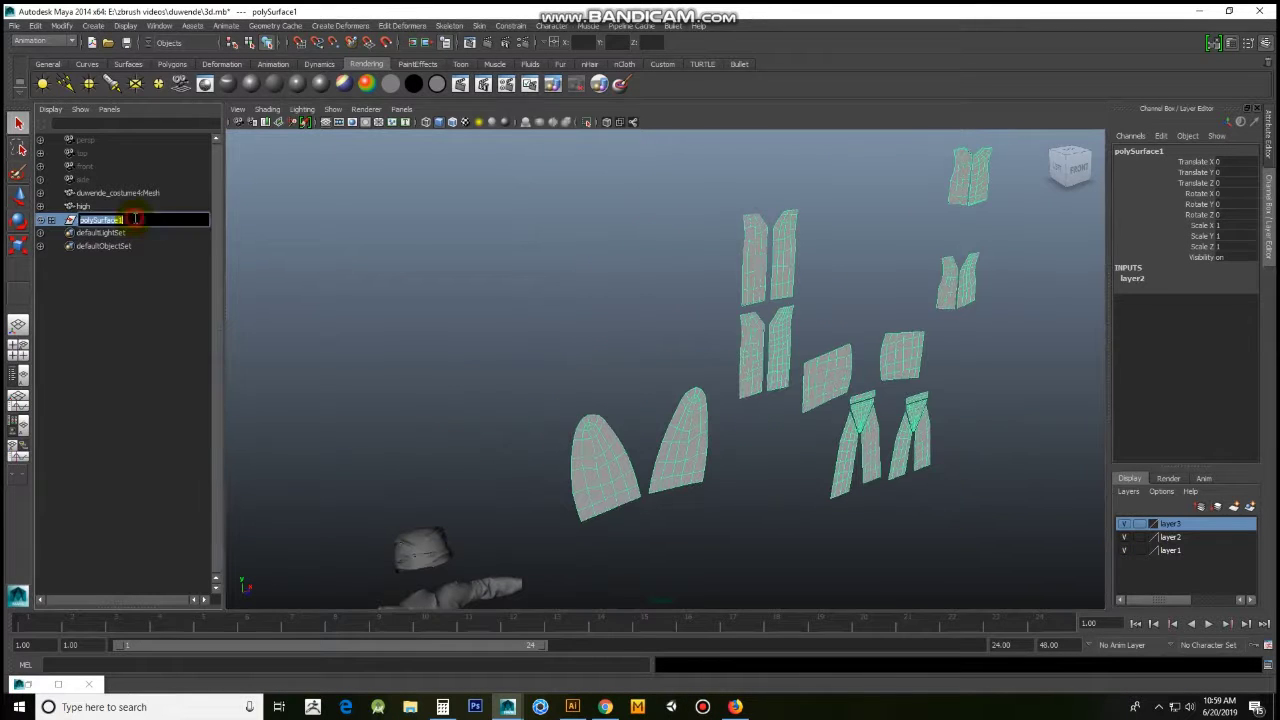
left_click(280, 25)
left_click(40, 41)
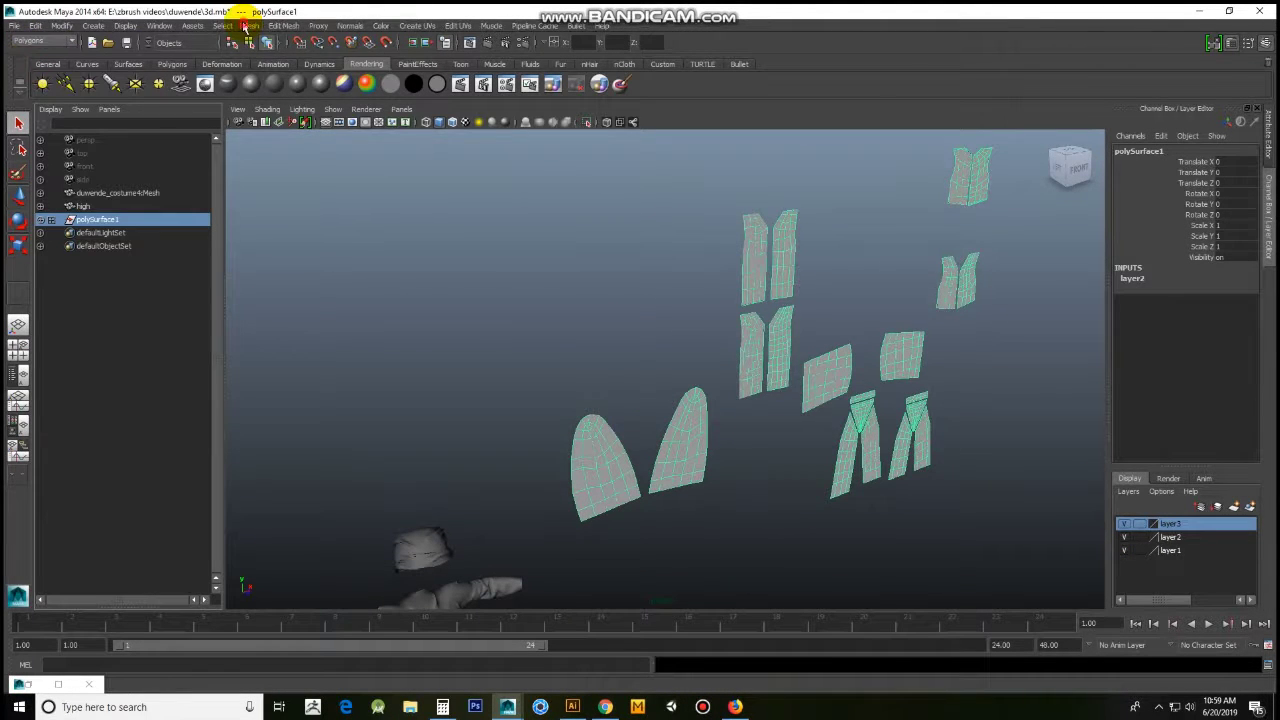
left_click(244, 27)
left_click(268, 40)
type("low")
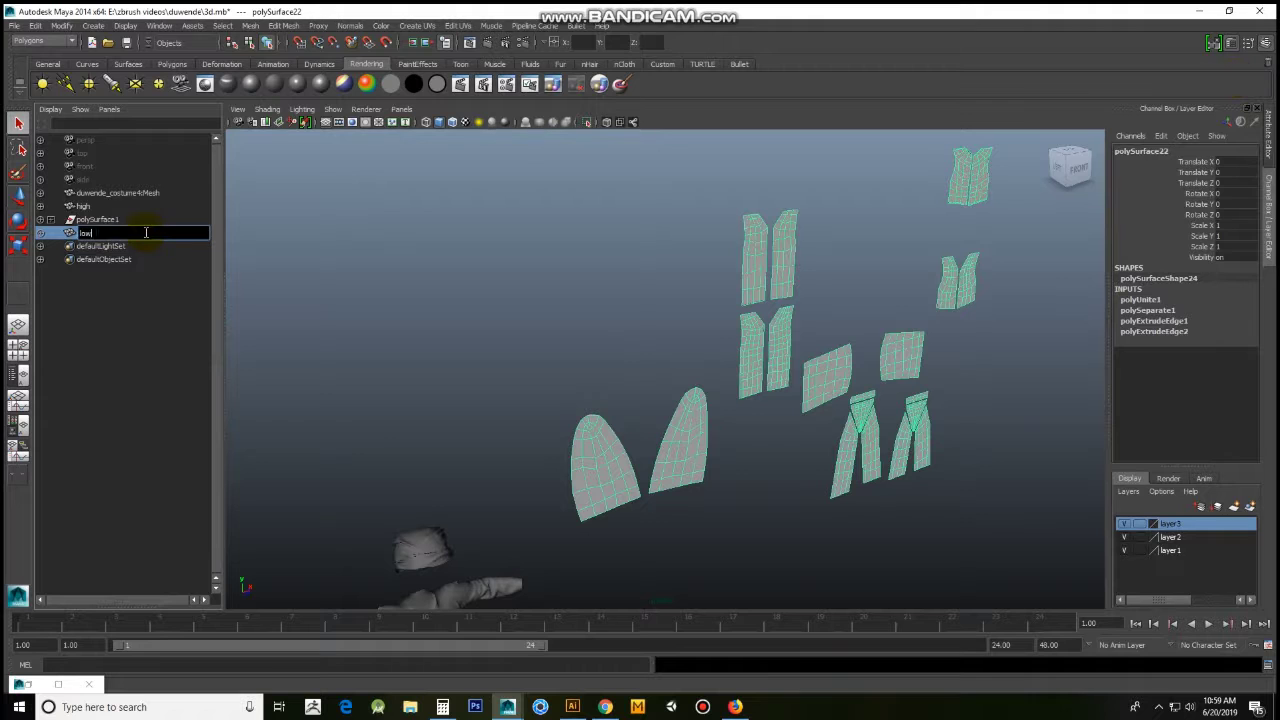
Step: Wrap the low mesh to the high mesh and raise blendShape1 weight so pieces follow the body
left_click(153, 206, "ctrl")
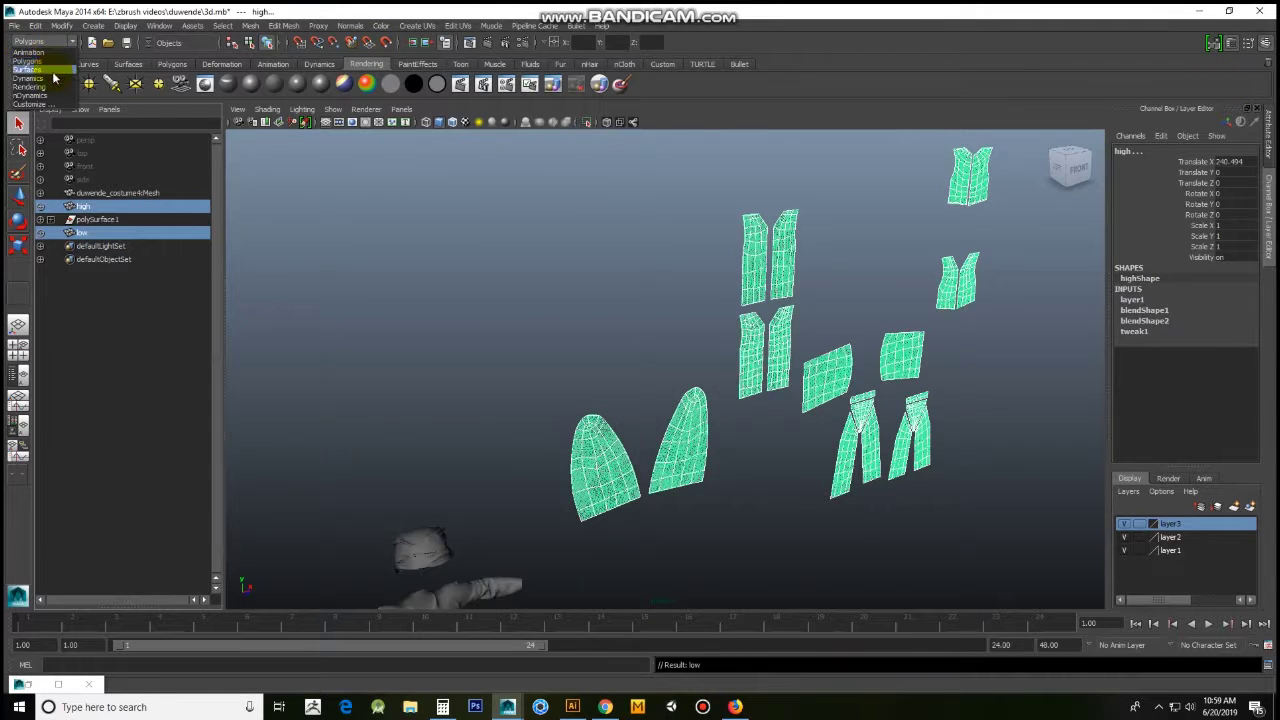
left_click(28, 52)
left_click(340, 25)
left_click(350, 70)
scroll(757, 334, "down", 3)
scroll(643, 244, "up", 2)
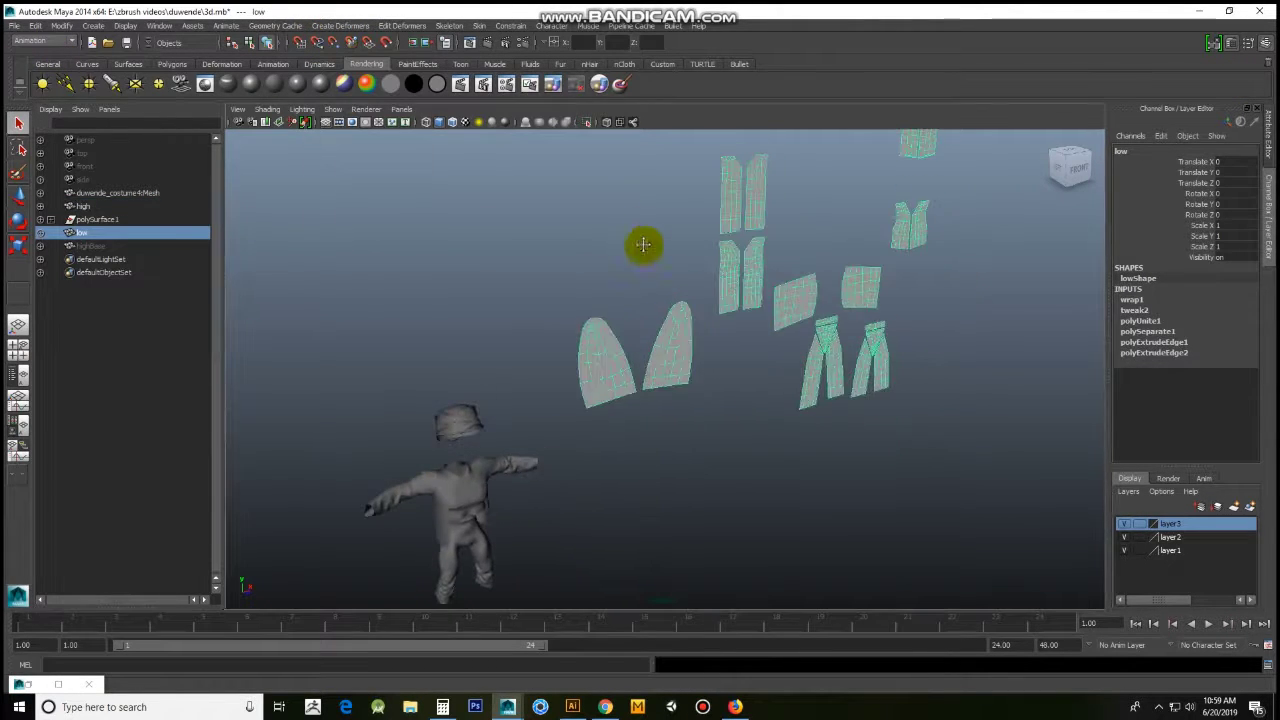
scroll(643, 244, "down", 1)
key("ctrl+a")
key("ctrl+a")
key("ctrl+a")
left_click_drag(1139, 269, 1220, 266)
Step: Switch the viewport to wireframe shading and orbit around the two figures' heads
left_click(1213, 43)
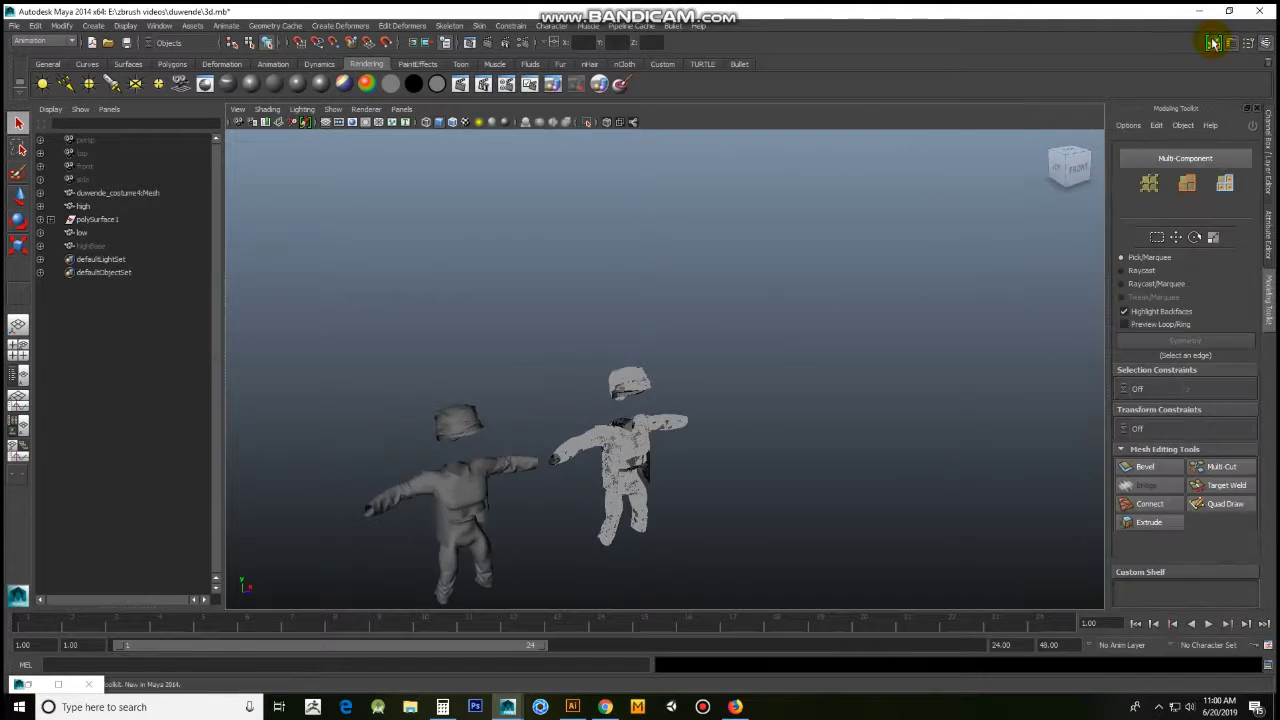
left_click(1266, 44)
scroll(680, 506, "up", 5)
left_click_drag(680, 506, 726, 380, "alt")
scroll(680, 429, "down", 5)
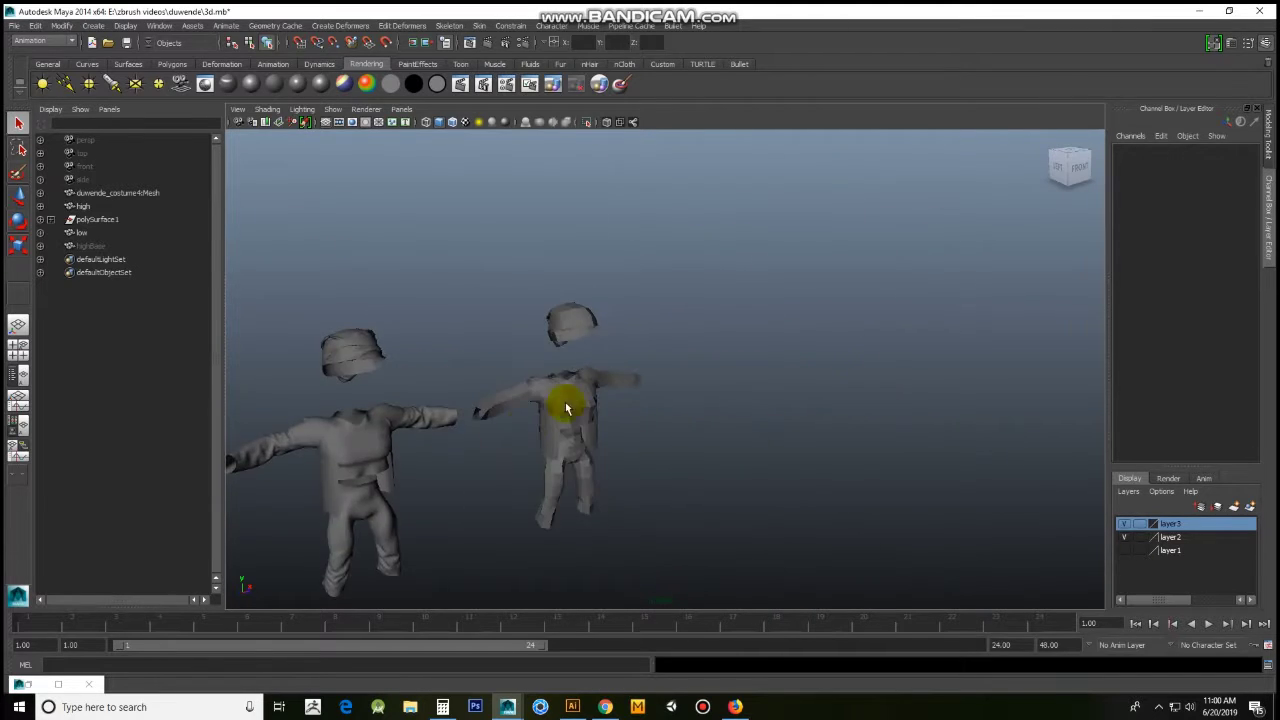
scroll(565, 408, "up", 5)
left_click(267, 109)
left_click(323, 229)
scroll(500, 391, "down", 5)
mouse_move(500, 391)
left_mouse_down("alt")
mouse_move(686, 227)
mouse_move(1220, 598)
left_mouse_up("alt")
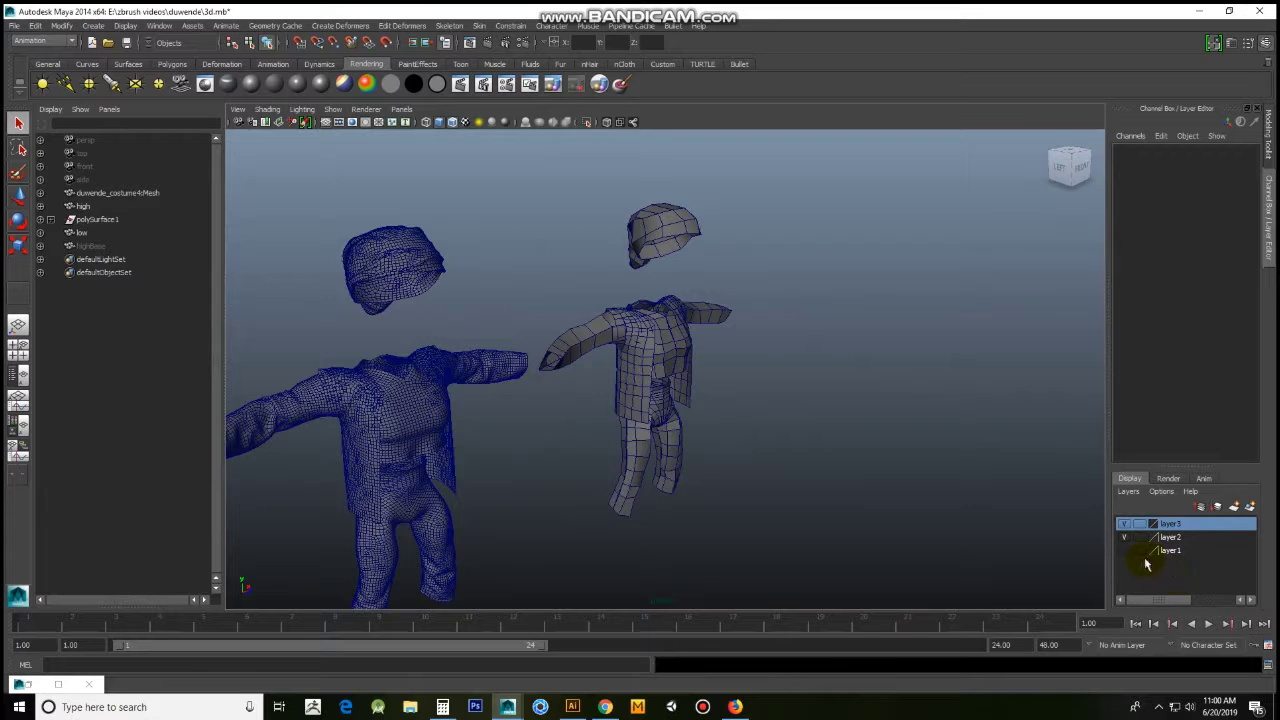
Step: Lower the high mesh's blend weight to preview the garments flattening into pattern pieces
left_click(100, 235)
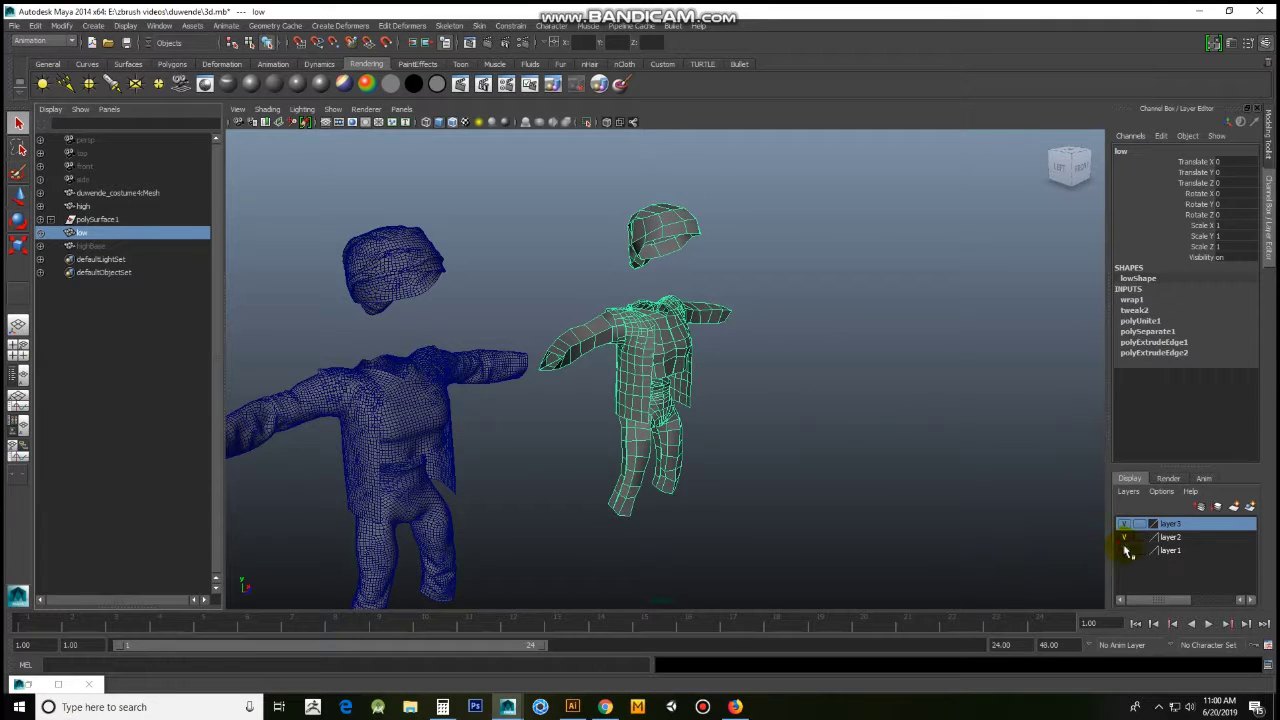
left_click(608, 334)
left_click(1231, 42)
left_click_drag(1198, 269, 1082, 270)
left_click(82, 232)
left_click(252, 26)
left_click(40, 40)
left_click(40, 58)
left_click(250, 26)
Step: Set blendShape2 Weight back to 1.000 so the figure re-forms, then select the low-poly mesh
left_click(703, 251)
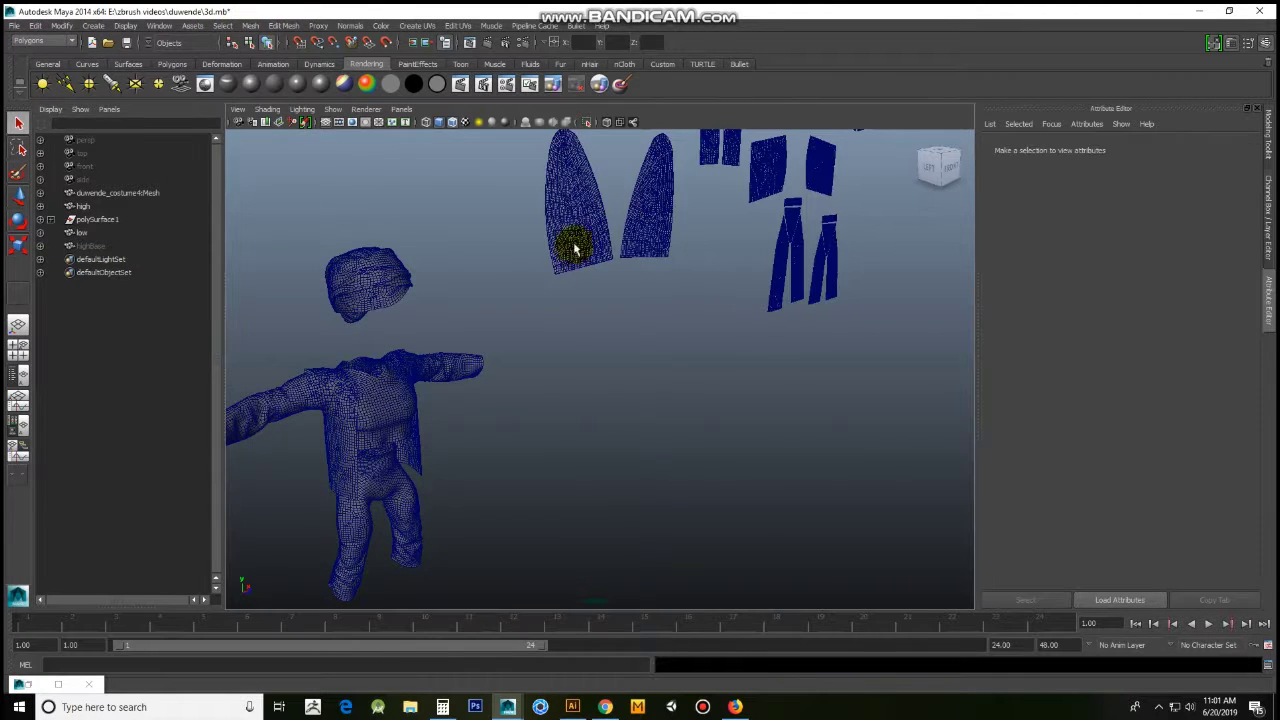
left_click(573, 253)
left_click(1252, 150)
left_click(1125, 148)
left_click_drag(1137, 271, 1227, 275)
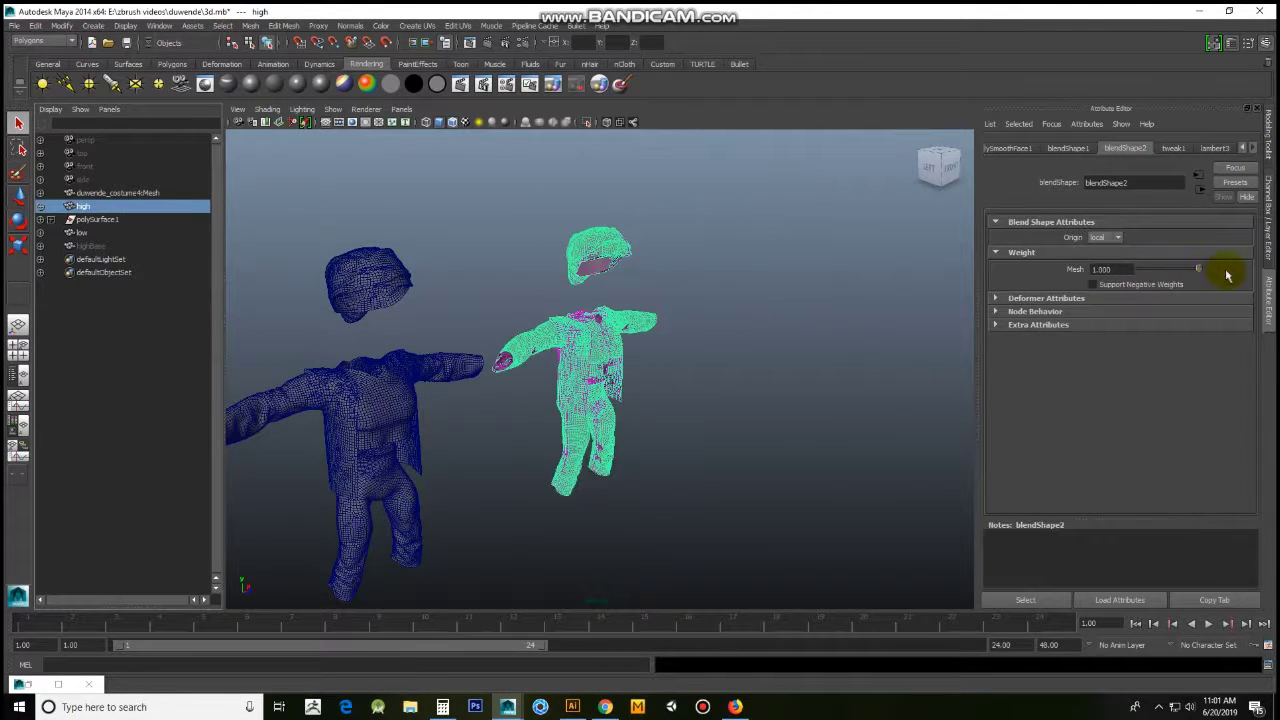
left_click(1268, 215)
left_click(700, 232)
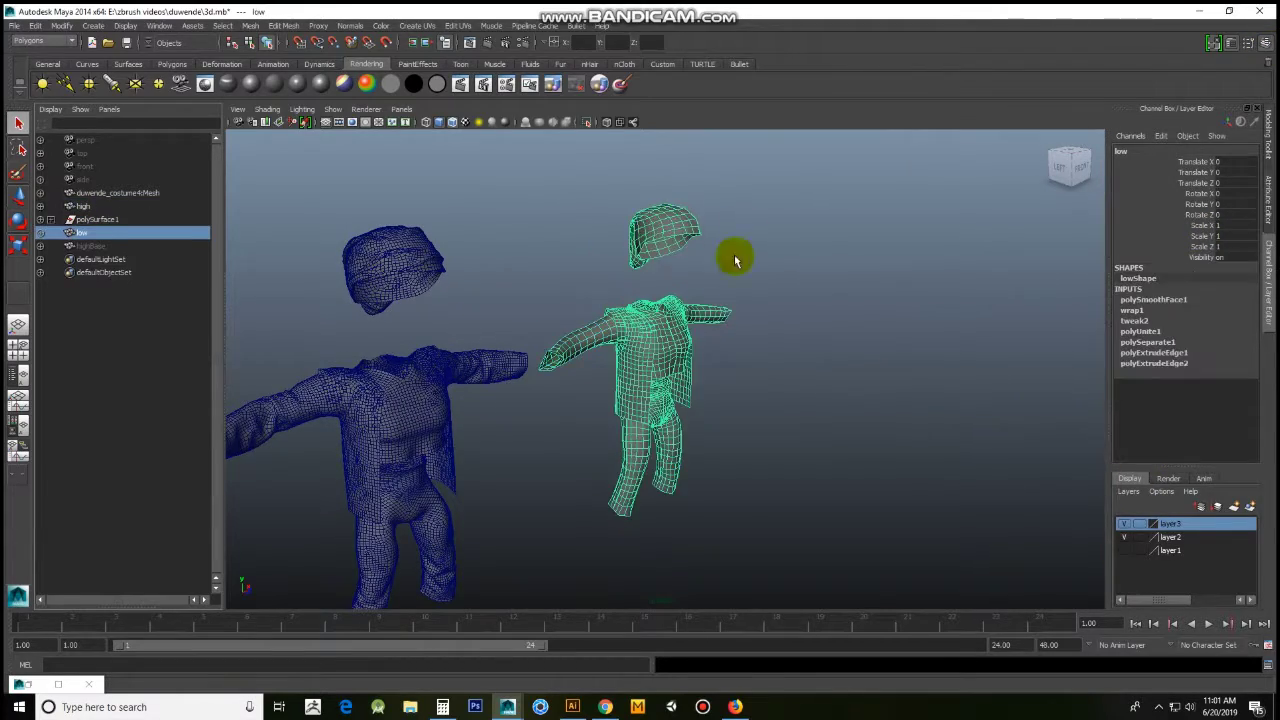
left_click(703, 190)
scroll(814, 349, "up", 5)
scroll(920, 349, "down", 3)
mouse_move(920, 349)
left_mouse_down("alt")
mouse_move(770, 385)
mouse_move(729, 334)
mouse_move(829, 351)
mouse_move(714, 343)
mouse_move(903, 345)
mouse_move(743, 343)
mouse_move(794, 371)
mouse_move(720, 437)
mouse_move(597, 438)
mouse_move(666, 249)
mouse_move(686, 289)
mouse_move(649, 463)
mouse_move(680, 440)
left_mouse_up("alt")
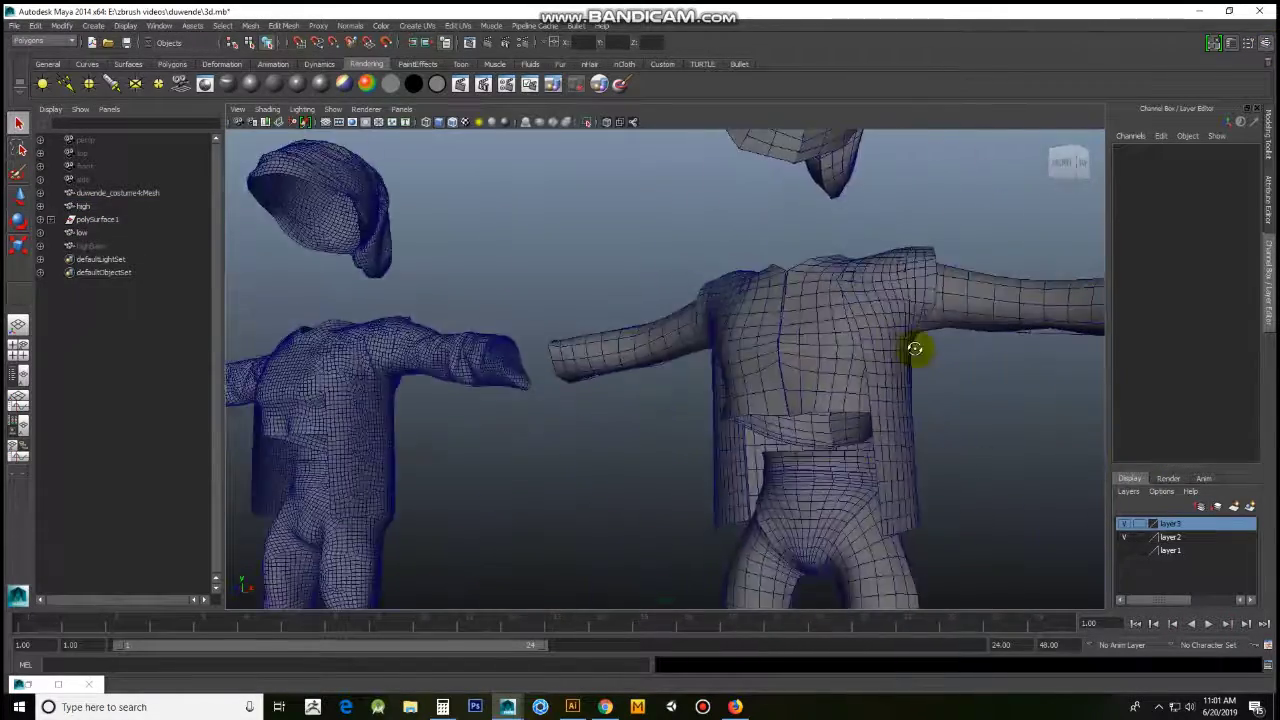
left_click(666, 249)
Step: Merge several loose vertex pairs on polySurface42's cap with Merge Vertices, orbiting between merges
left_click(1230, 44)
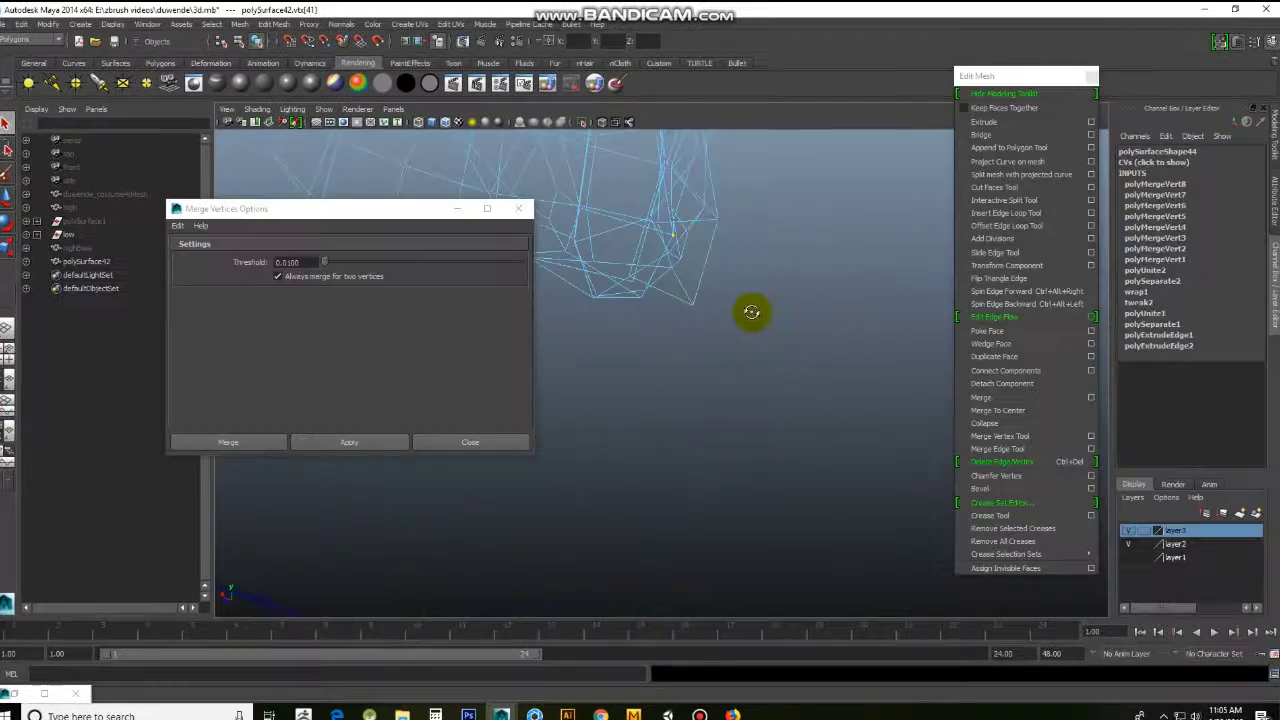
left_click(395, 444)
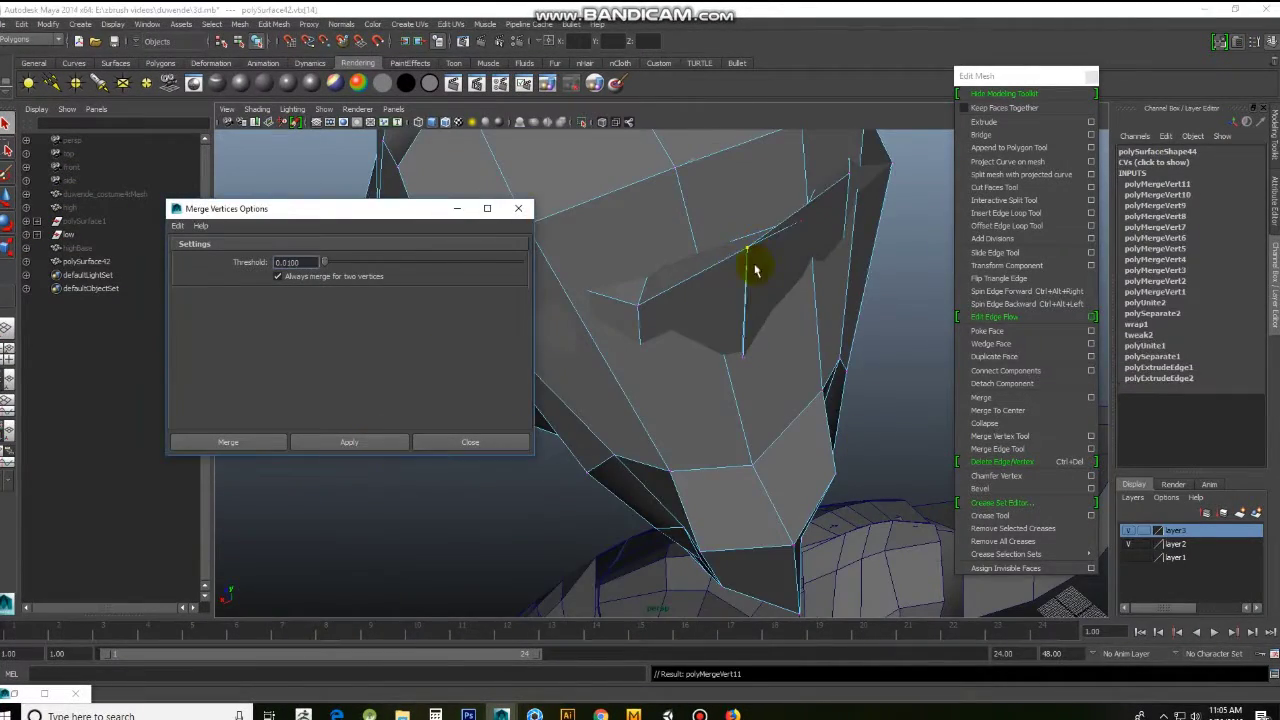
mouse_move(803, 225)
left_mouse_down("alt")
mouse_move(934, 80)
mouse_move(770, 328)
left_mouse_up("alt")
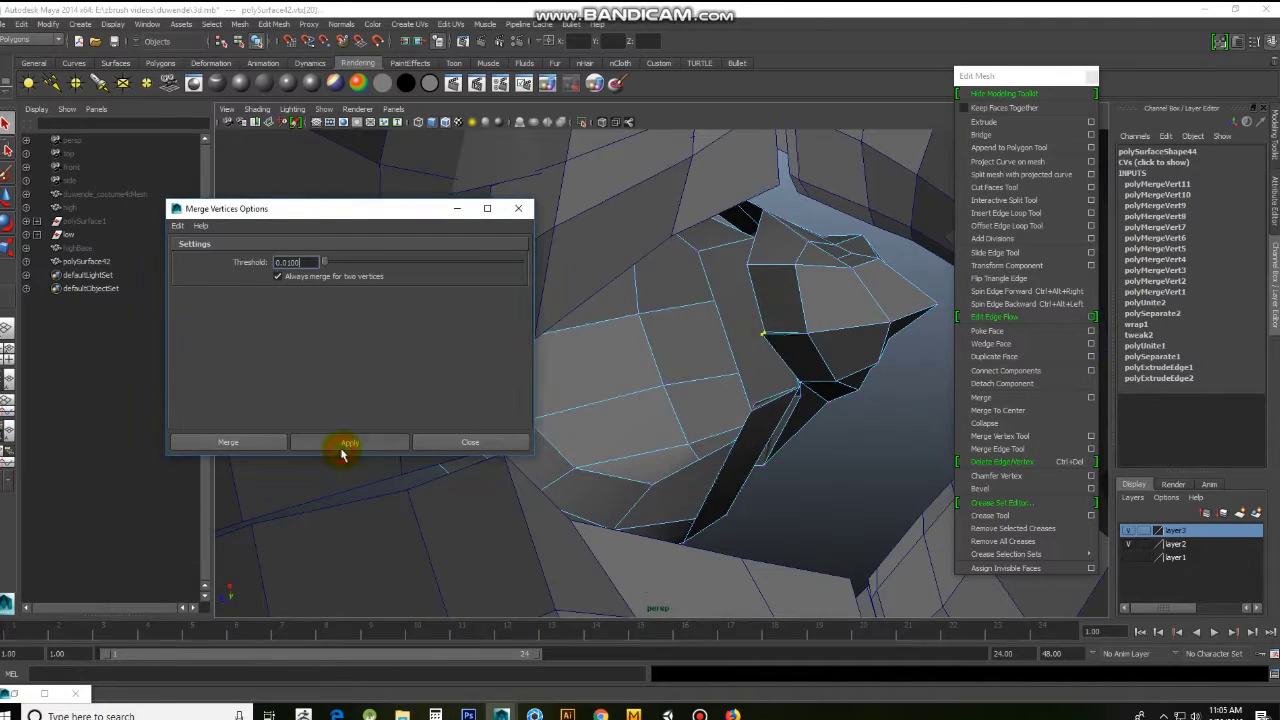
left_click(295, 443)
left_click(349, 439)
mouse_move(349, 439)
left_mouse_down("alt")
mouse_move(614, 457)
mouse_move(693, 370)
left_mouse_up("alt")
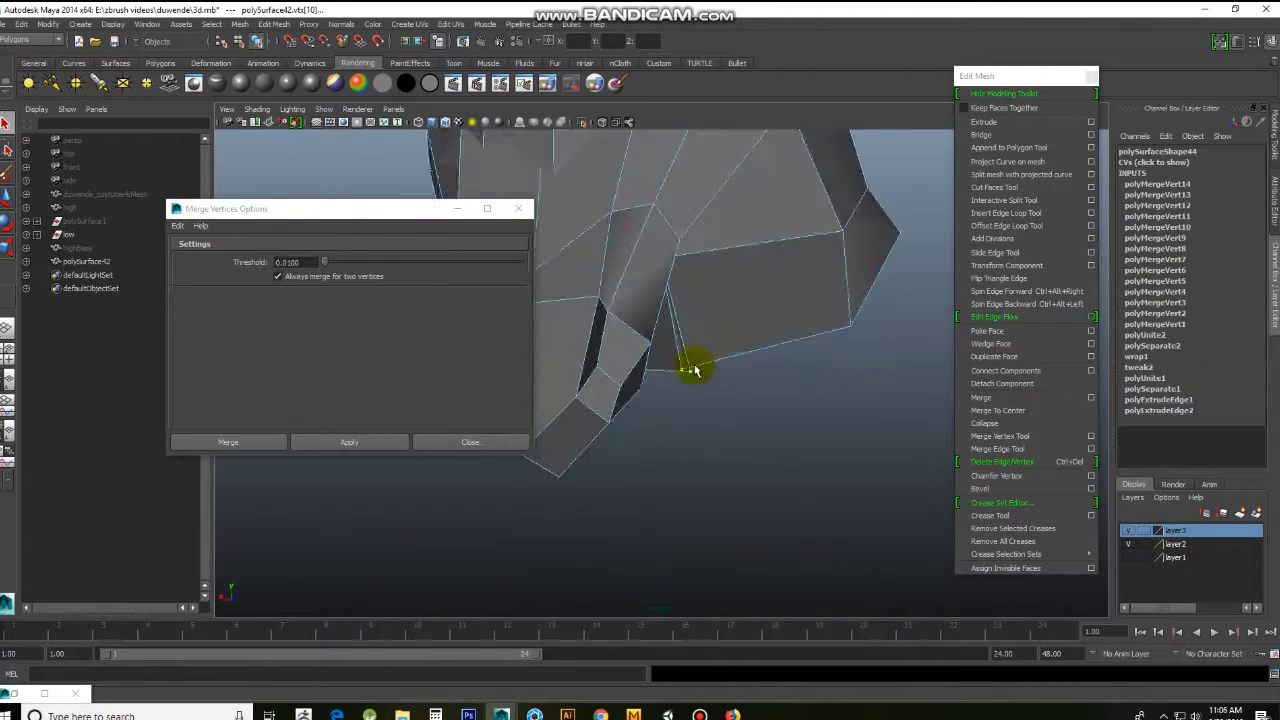
left_click(392, 441)
mouse_move(706, 306)
left_mouse_down("alt")
mouse_move(843, 334)
mouse_move(732, 372)
left_mouse_up("alt")
mouse_move(731, 271)
left_mouse_down("alt")
mouse_move(814, 334)
mouse_move(831, 323)
left_mouse_up("alt")
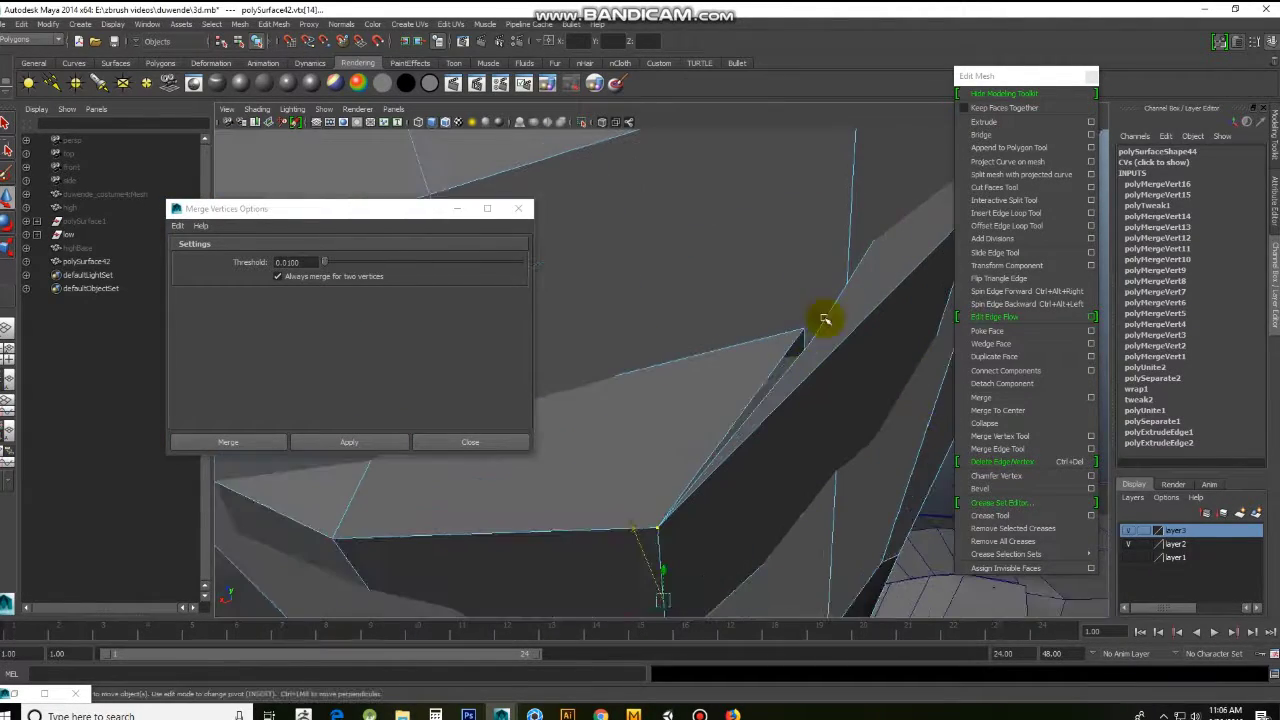
left_click(349, 442)
left_click_drag(720, 360, 754, 351, "alt")
mouse_move(661, 281)
left_mouse_down("alt")
mouse_move(674, 317)
mouse_move(771, 294)
mouse_move(803, 369)
mouse_move(684, 259)
mouse_move(817, 297)
mouse_move(640, 266)
mouse_move(811, 306)
mouse_move(592, 291)
mouse_move(748, 289)
left_mouse_up("alt")
scroll(551, 508, "down", 5)
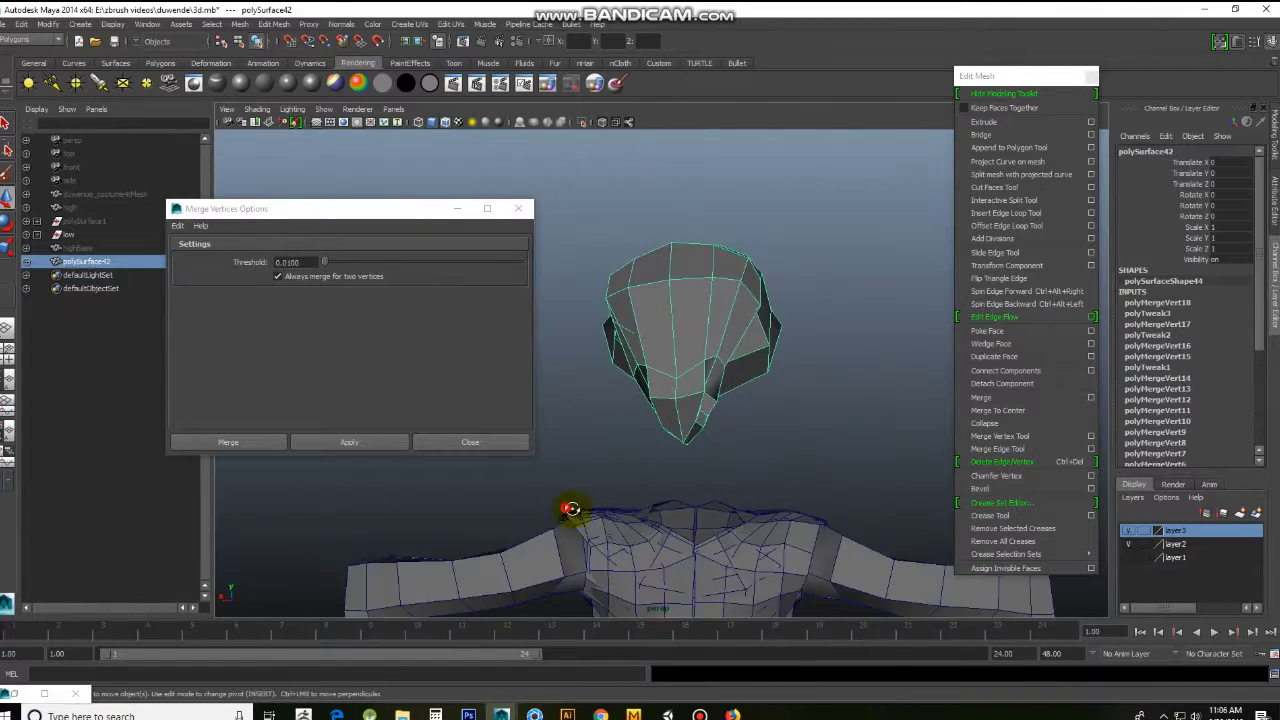
Step: Isolate the chest shirt mesh and merge two vertex pairs around its collar
middle_click_drag(551, 508, 807, 371, "alt")
left_click(807, 371)
scroll(752, 259, "down", 3)
left_click_drag(753, 259, 736, 319, "alt")
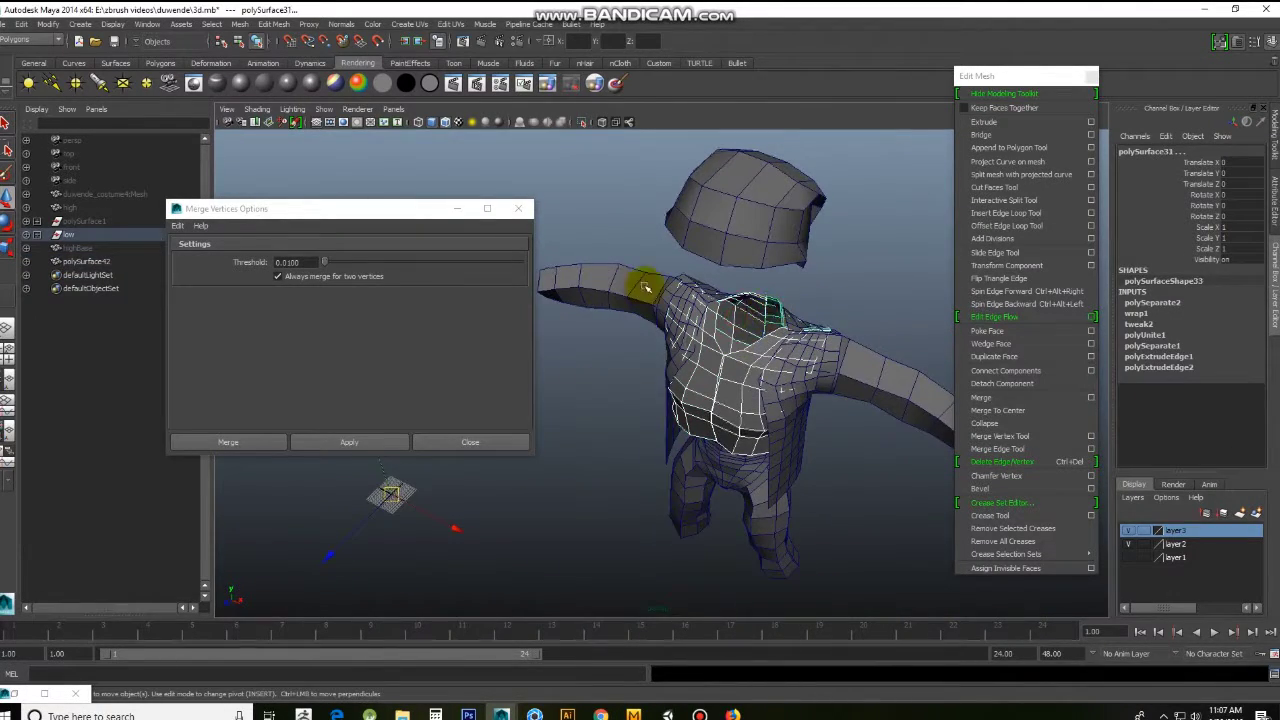
mouse_move(893, 392)
left_mouse_down("alt")
mouse_move(766, 457)
mouse_move(610, 400)
left_mouse_up("alt")
left_click(112, 24)
left_click(260, 125)
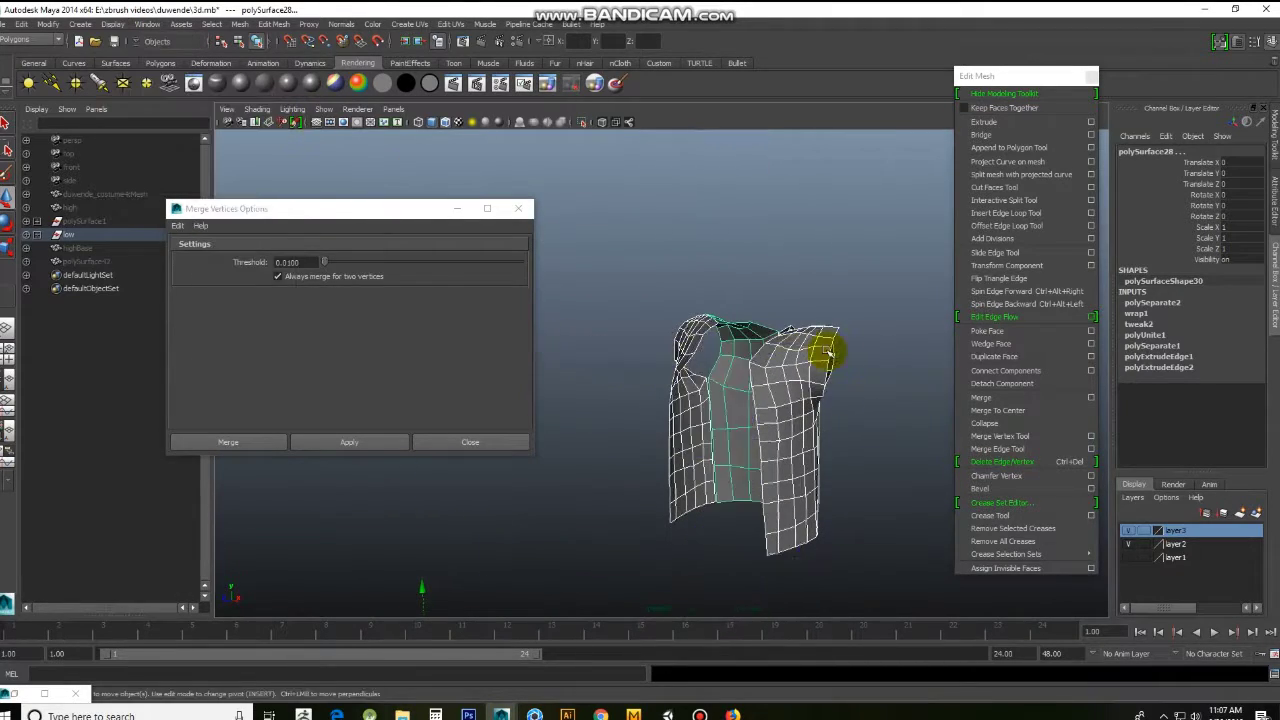
scroll(658, 395, "up", 3)
mouse_move(658, 395)
left_mouse_down("alt")
mouse_move(560, 380)
mouse_move(766, 380)
mouse_move(749, 329)
mouse_move(677, 353)
mouse_move(831, 406)
mouse_move(800, 286)
left_mouse_up("alt")
left_click(349, 442)
mouse_move(680, 410)
left_mouse_down("alt")
mouse_move(752, 410)
mouse_move(835, 370)
left_mouse_up("alt")
left_click(349, 442)
Step: Insert two edge loops around the shirt with the Insert Edge Loop Tool
left_click(275, 23)
left_click(320, 36)
left_click(97, 199)
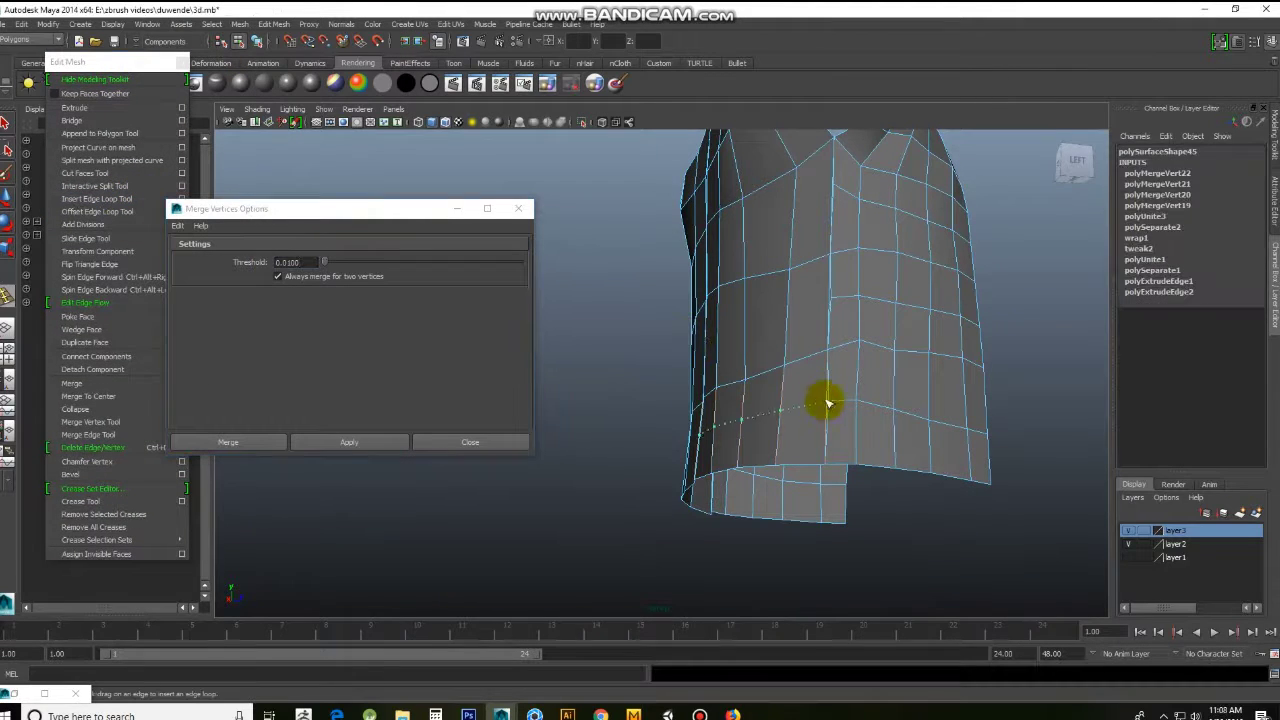
scroll(831, 298, "up", 3)
left_click(920, 274)
scroll(931, 400, "up", 3)
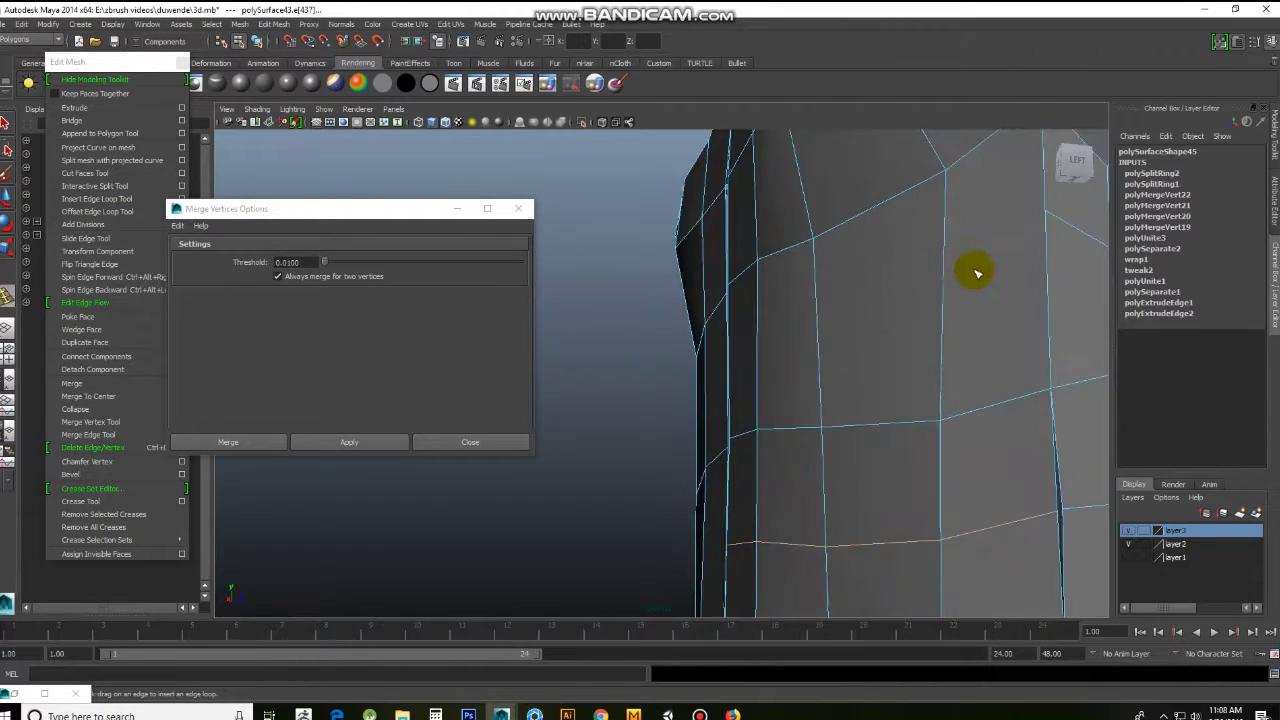
left_click(948, 245)
scroll(963, 309, "down", 5)
left_click_drag(963, 309, 786, 397, "alt")
Step: Weld the shirt's front and back seam vertices, repeating the merge with G
right_click_drag(843, 409, 738, 460)
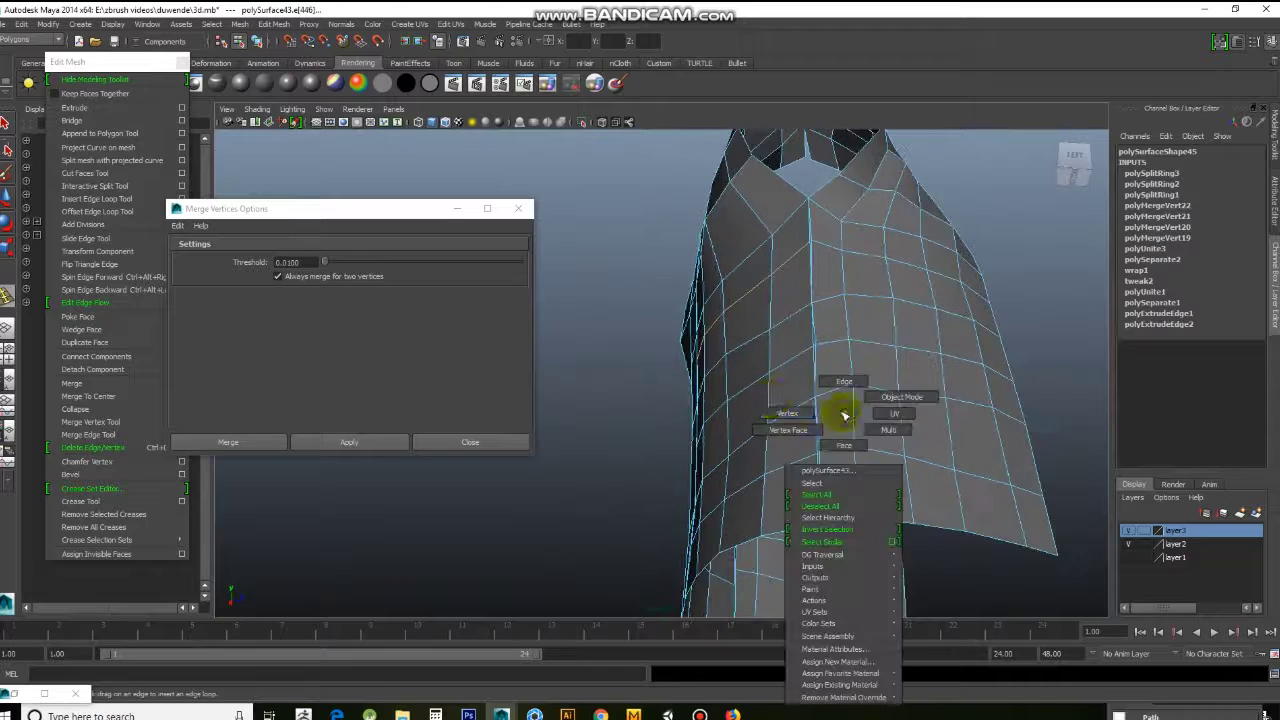
left_click(815, 397)
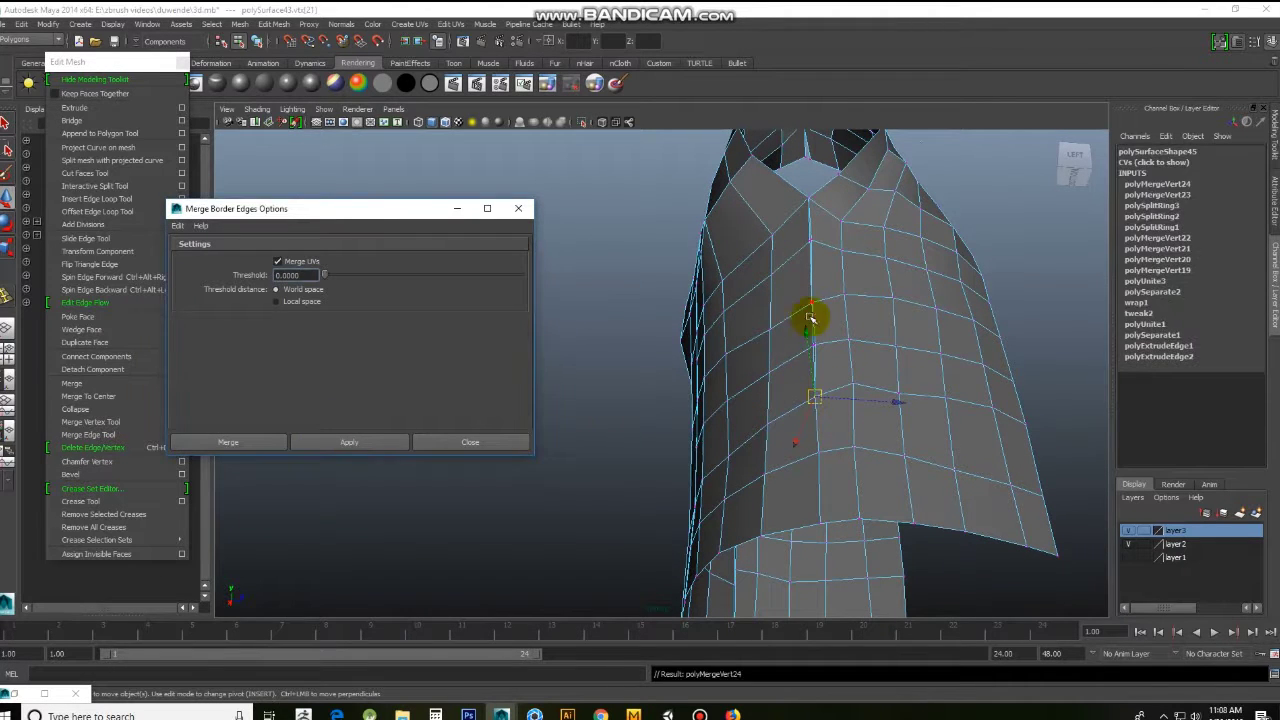
scroll(806, 288, "up", 3)
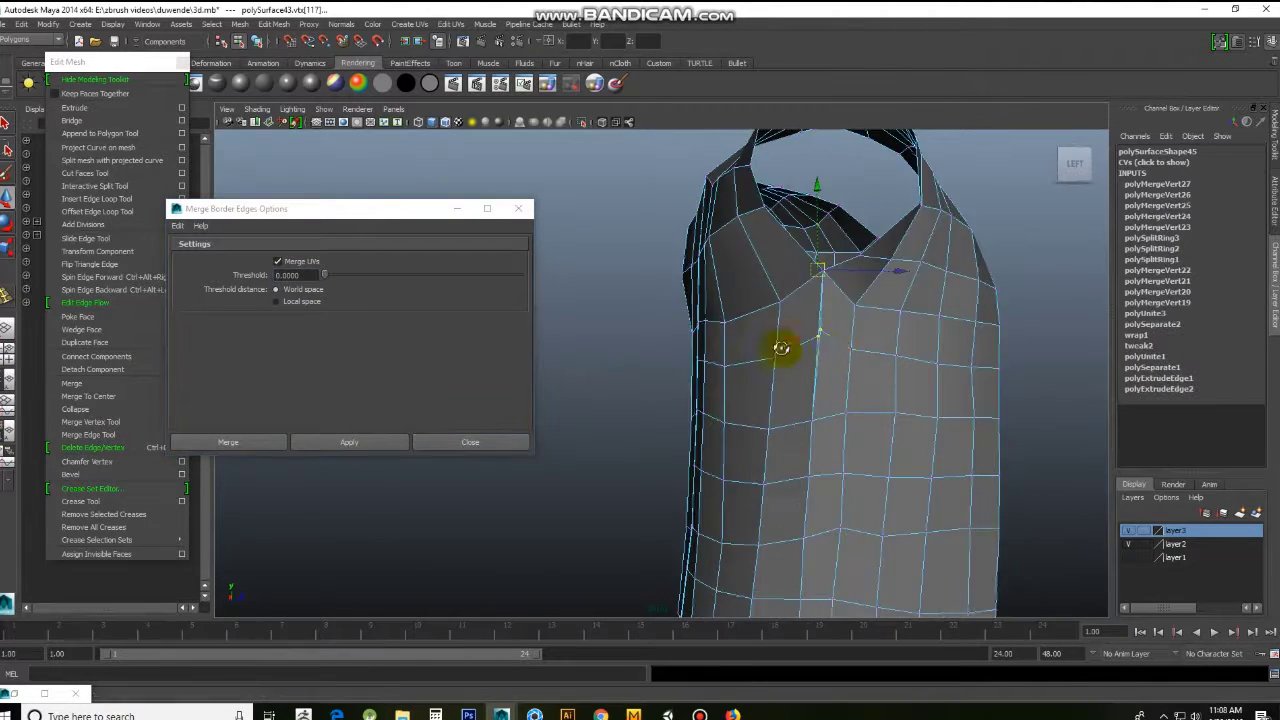
scroll(914, 306, "up", 2)
left_click(349, 442)
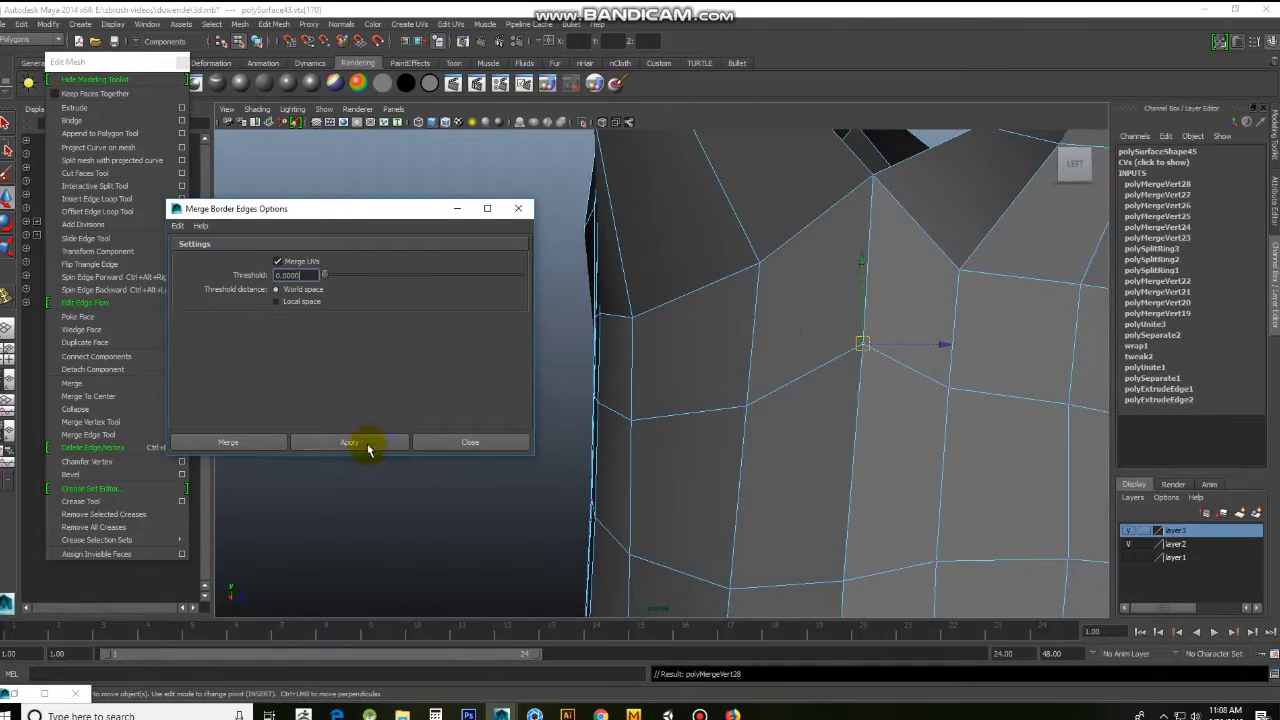
left_click_drag(620, 380, 729, 349, "alt")
scroll(762, 350, "up", 3)
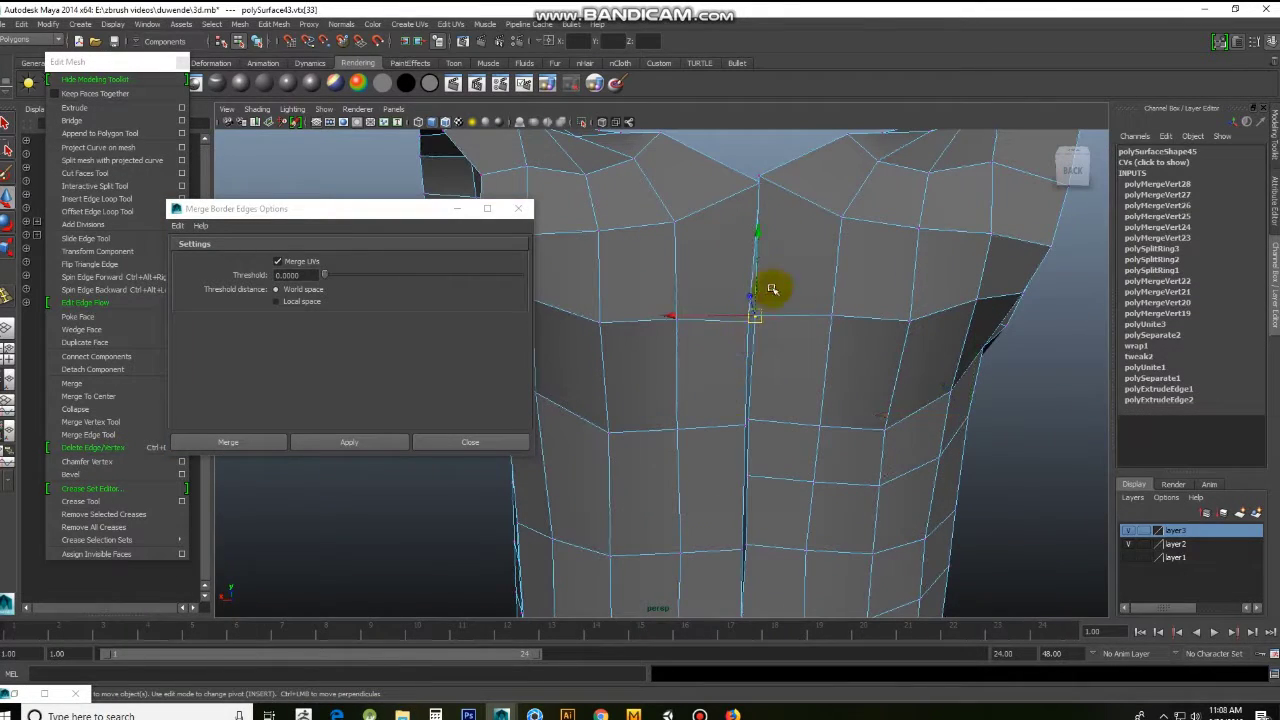
key("g")
key("g")
key("g")
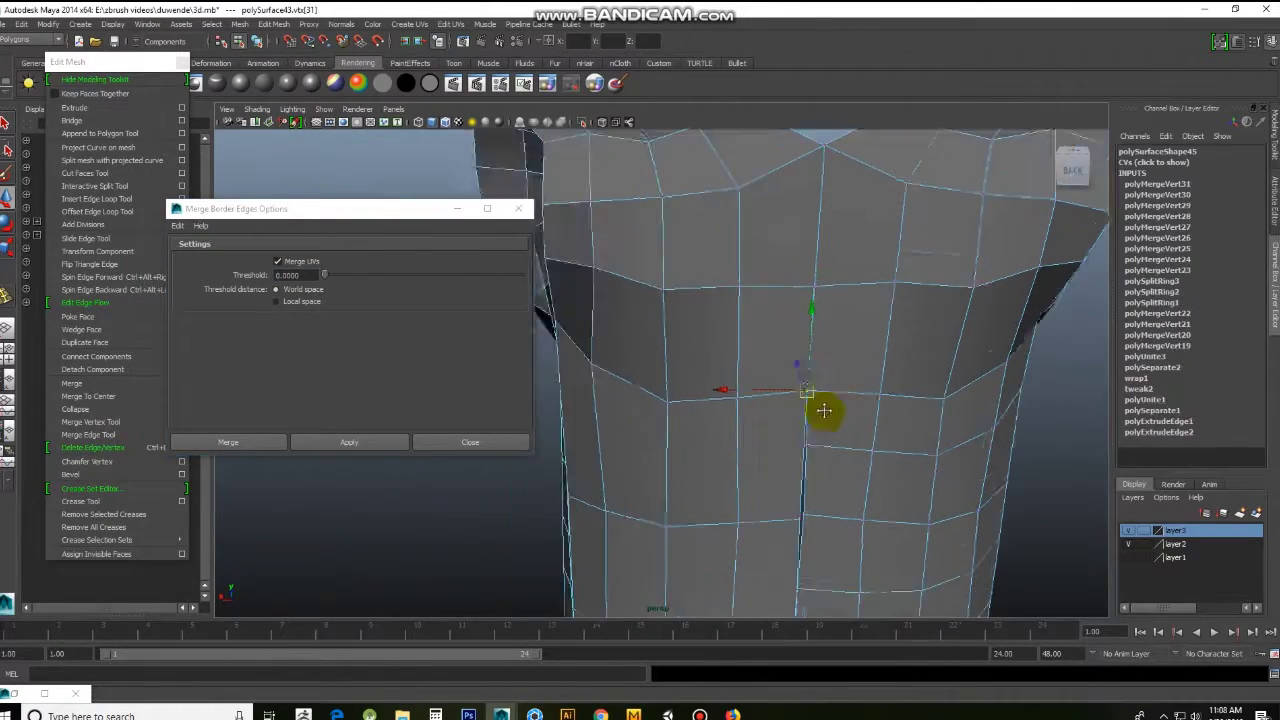
key("g")
key("g")
middle_click_drag(760, 600, 746, 500, "alt")
left_click(778, 505)
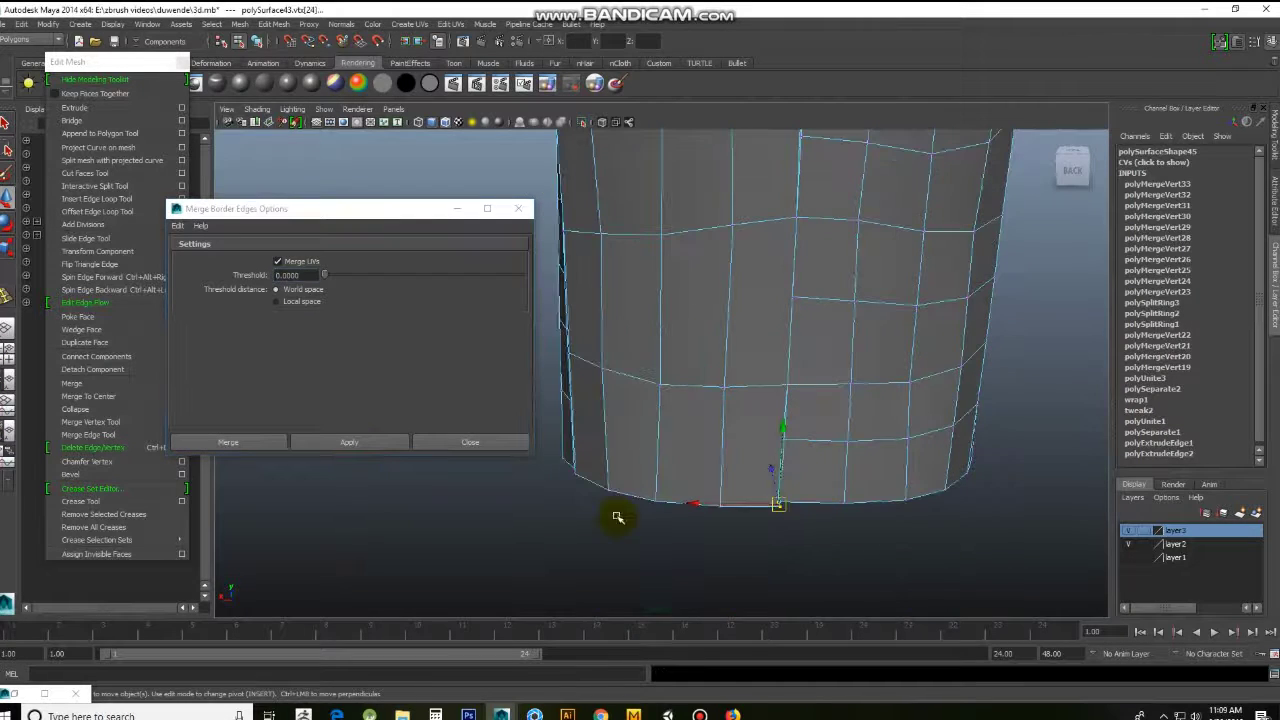
Step: Add another edge loop and weld the side seam and bottom hem vertices
left_click(274, 23)
left_click(400, 328)
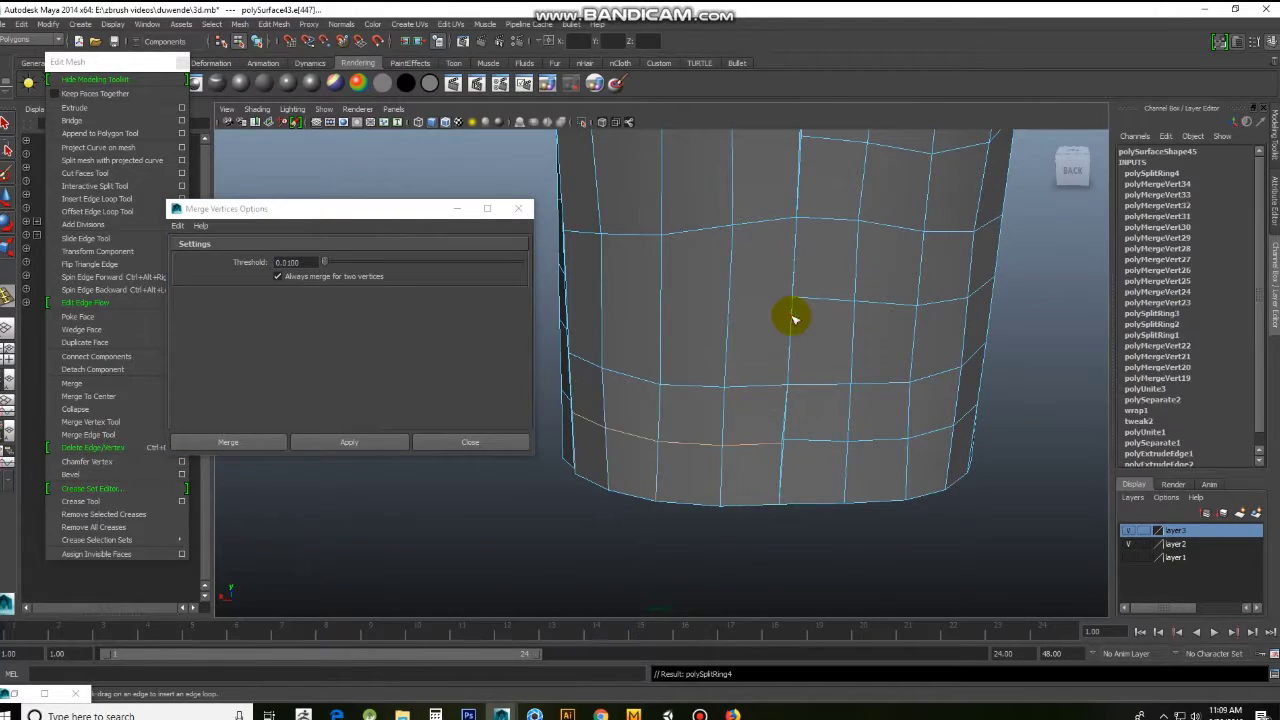
left_click_drag(837, 336, 591, 329, "alt")
scroll(591, 329, "up", 3)
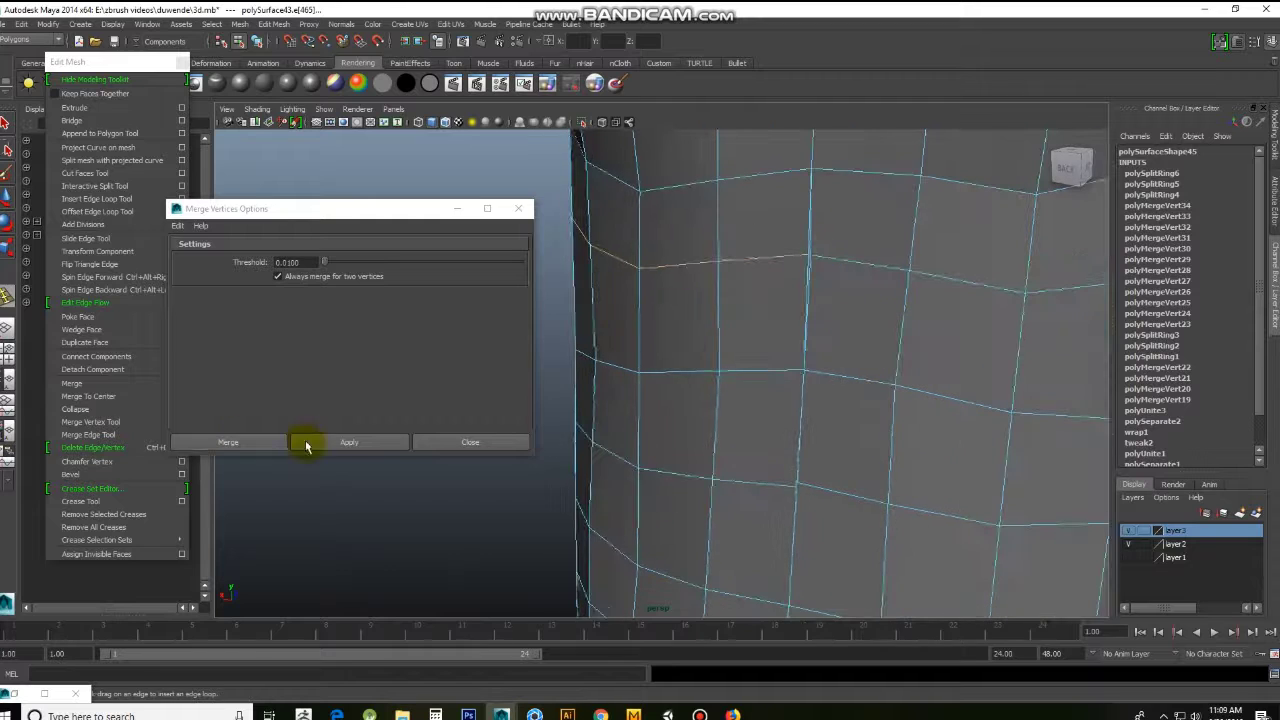
left_click(251, 441)
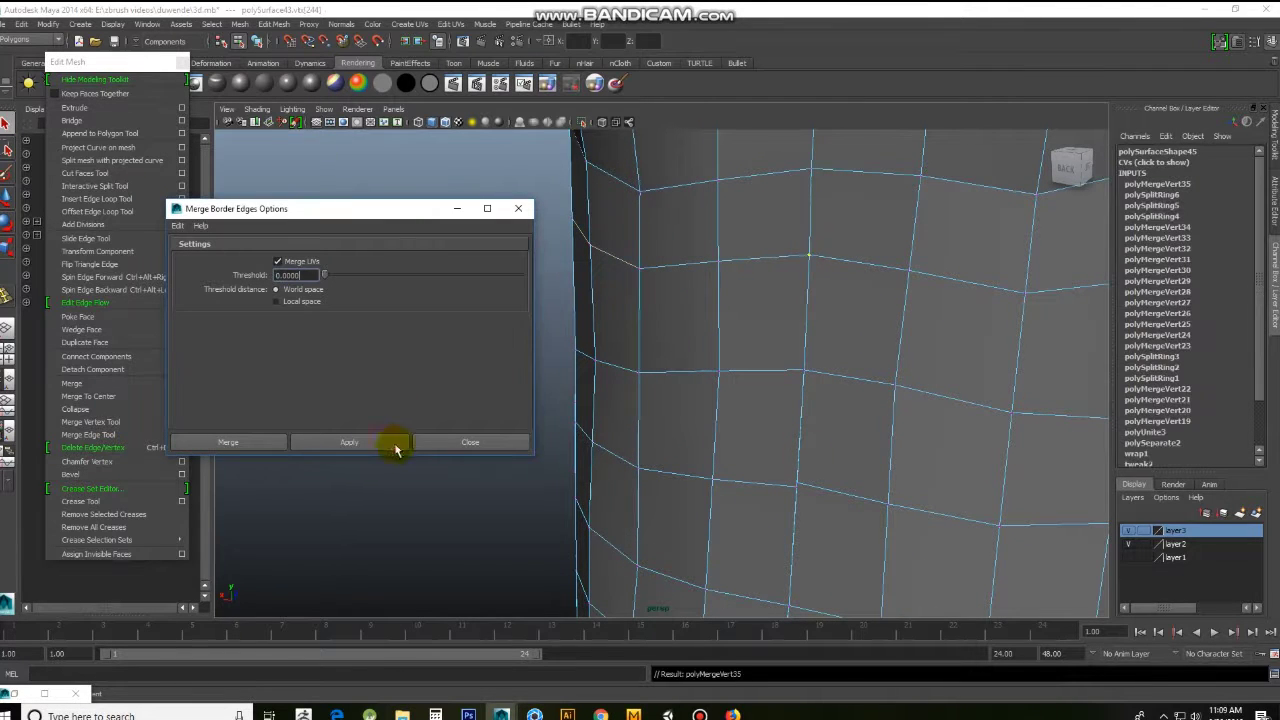
scroll(775, 420, "down", 3)
key("g")
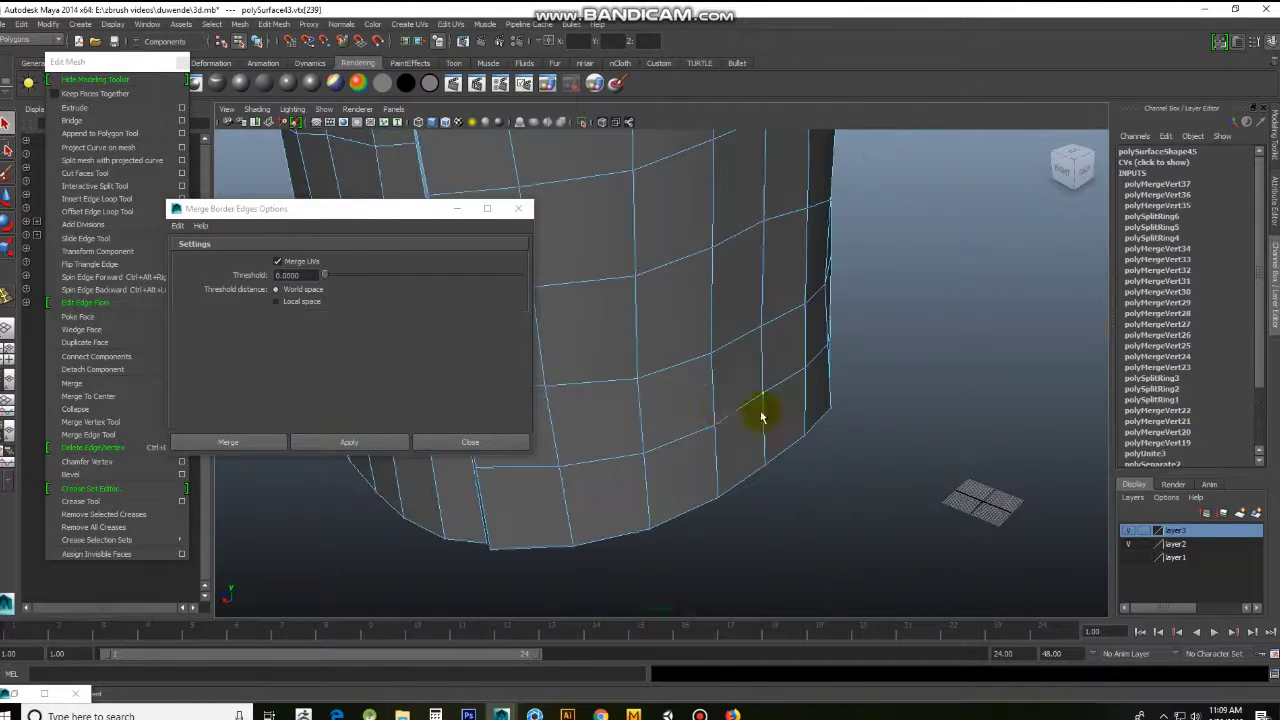
left_click_drag(811, 429, 772, 412, "alt")
left_click(367, 448)
left_click_drag(766, 323, 743, 365, "alt")
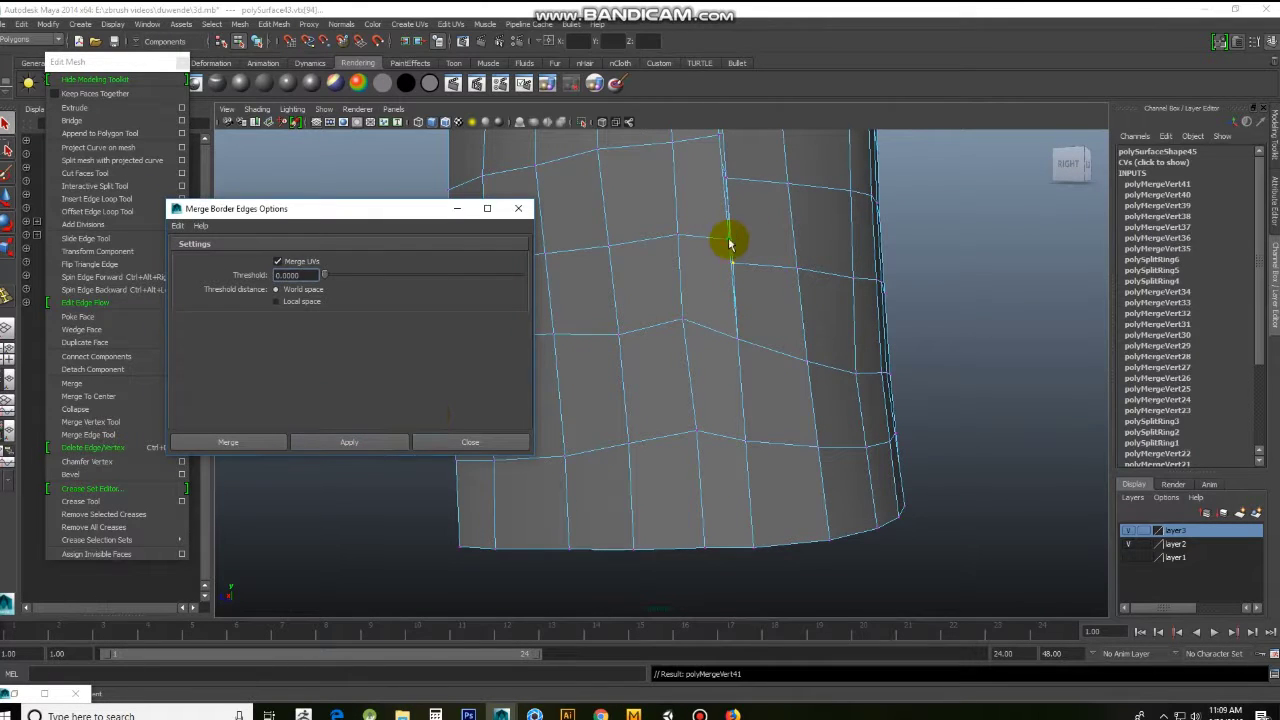
Step: Merge the remaining loose seam vertices on the upper part of the vest
key("g")
mouse_move(723, 268)
left_mouse_down("alt")
mouse_move(834, 346)
mouse_move(740, 366)
left_mouse_up("alt")
mouse_move(700, 262)
left_mouse_down("alt")
mouse_move(720, 311)
mouse_move(769, 366)
mouse_move(598, 378)
left_mouse_up("alt")
left_click(355, 443)
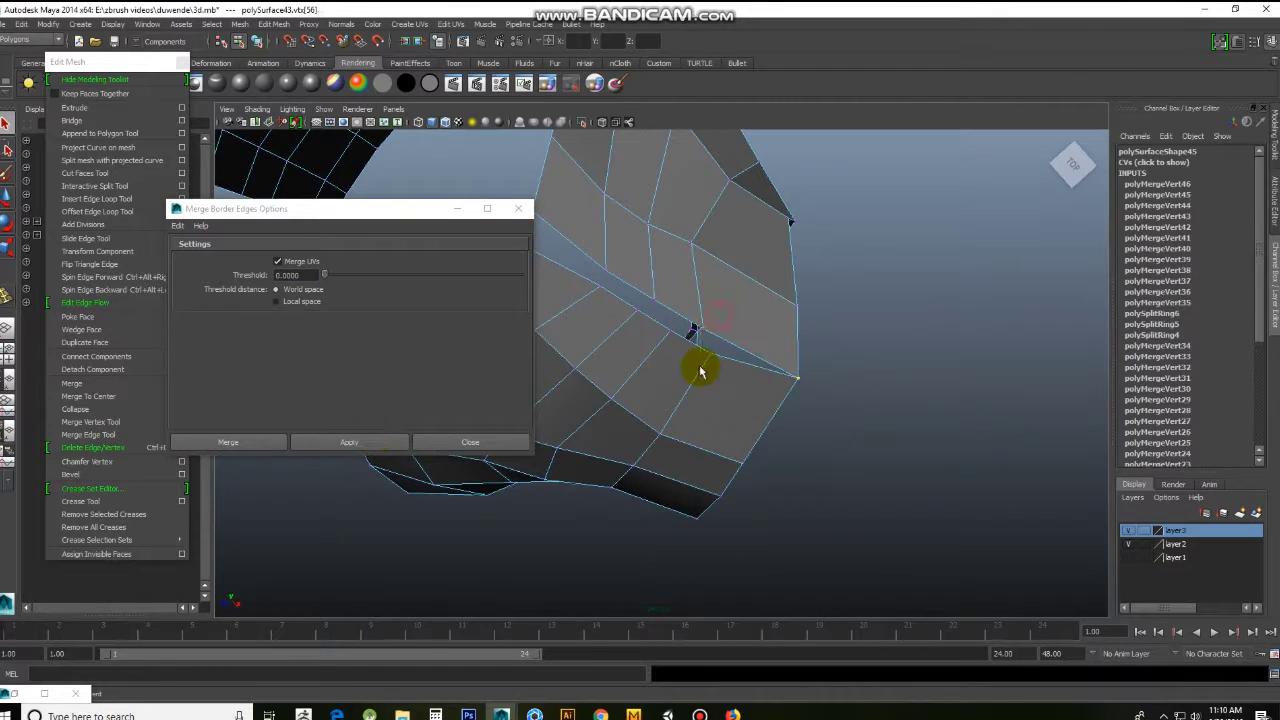
mouse_move(631, 318)
left_mouse_down("alt")
mouse_move(853, 415)
mouse_move(688, 310)
left_mouse_up("alt")
left_click(181, 383)
right_click_drag(808, 333, 772, 325)
left_click(723, 363)
mouse_move(723, 363)
left_mouse_down("alt")
mouse_move(934, 428)
mouse_move(785, 390)
mouse_move(714, 329)
left_mouse_up("alt")
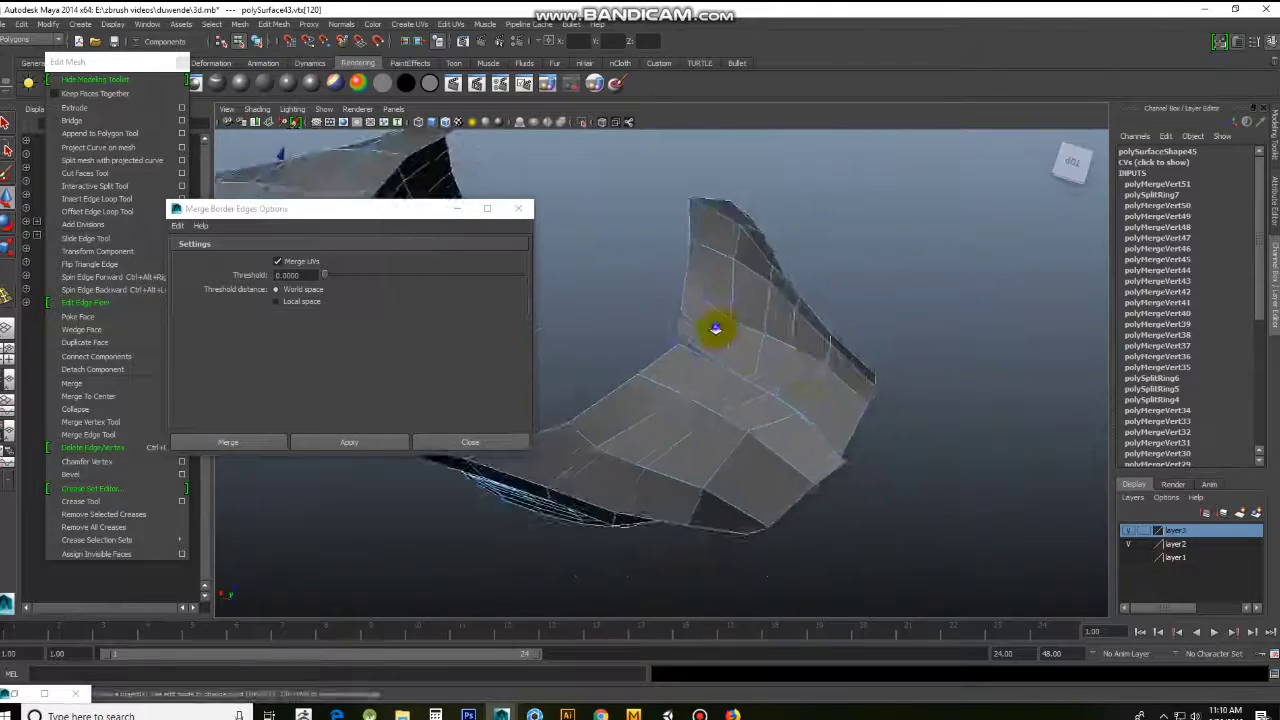
left_click(347, 443)
Step: Merge the vest's split border edges pair by pair, inspecting each seam up close
mouse_move(700, 430)
right_mouse_down("alt")
mouse_move(920, 451)
mouse_move(842, 398)
right_mouse_up("alt")
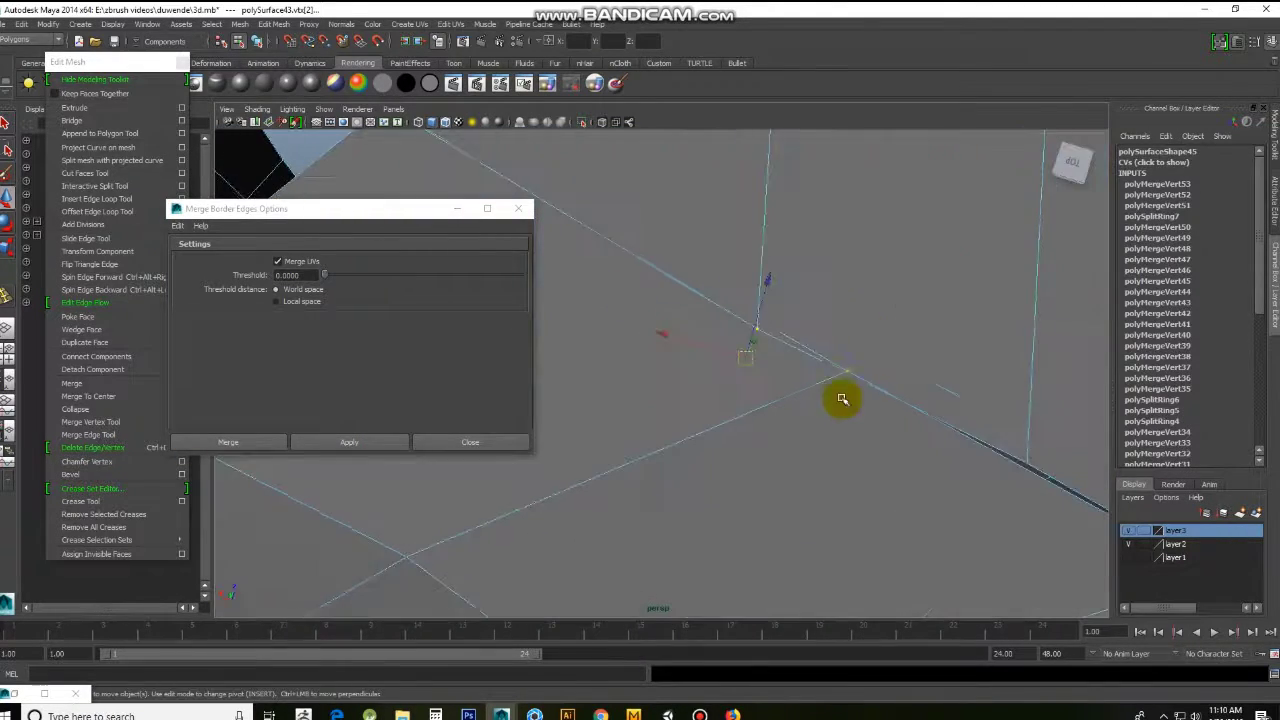
left_click(350, 445)
left_click_drag(700, 410, 798, 387, "alt")
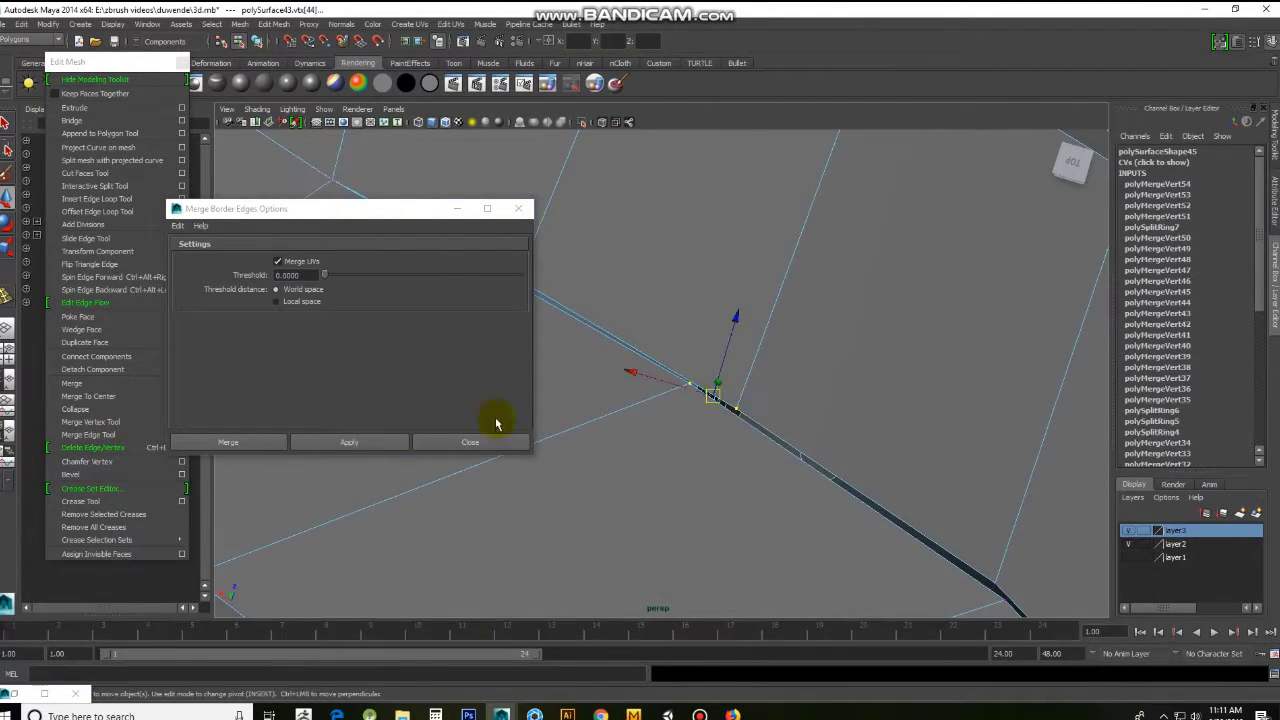
left_click_drag(497, 425, 676, 374, "alt")
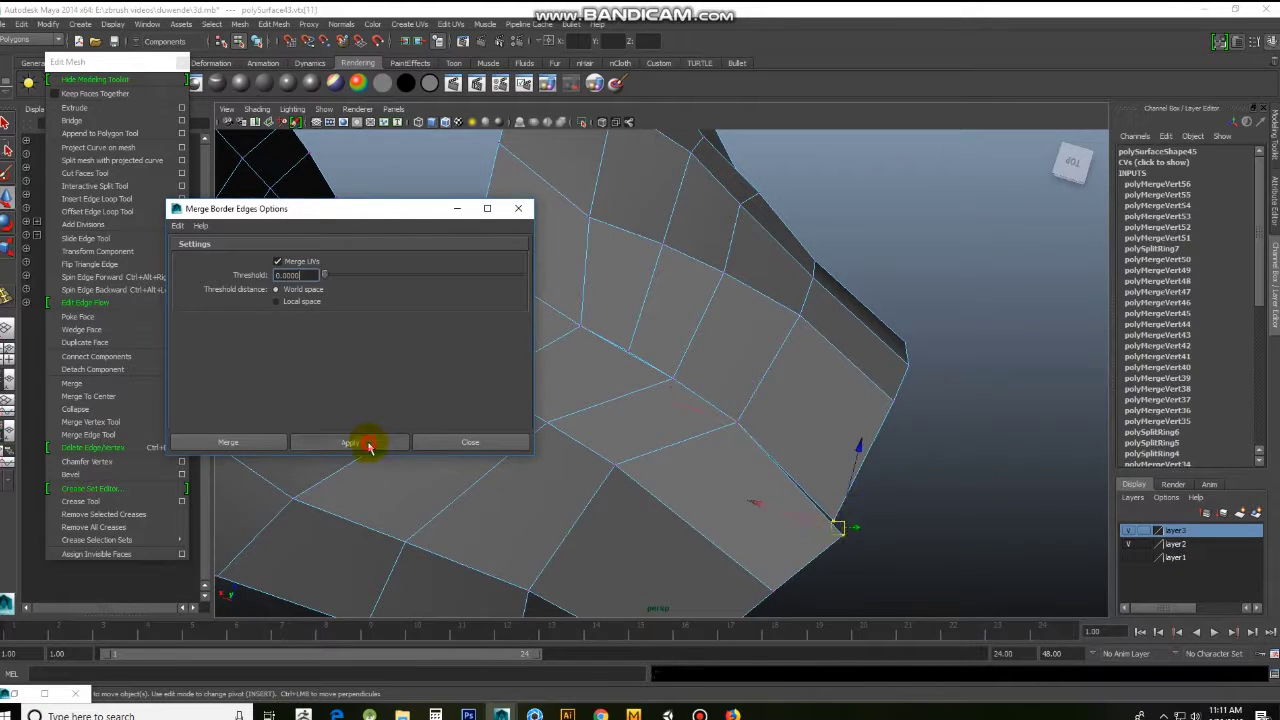
left_click(350, 443)
left_click_drag(560, 390, 723, 320, "alt")
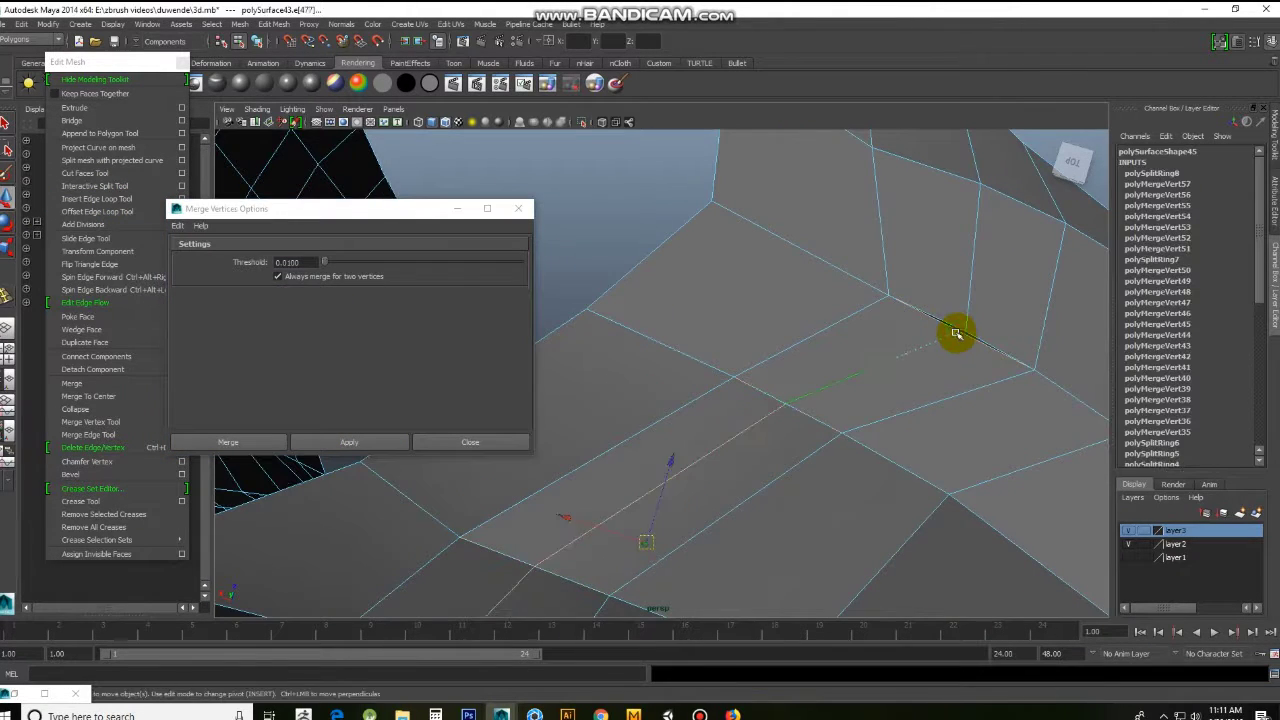
left_click_drag(973, 333, 925, 358, "alt")
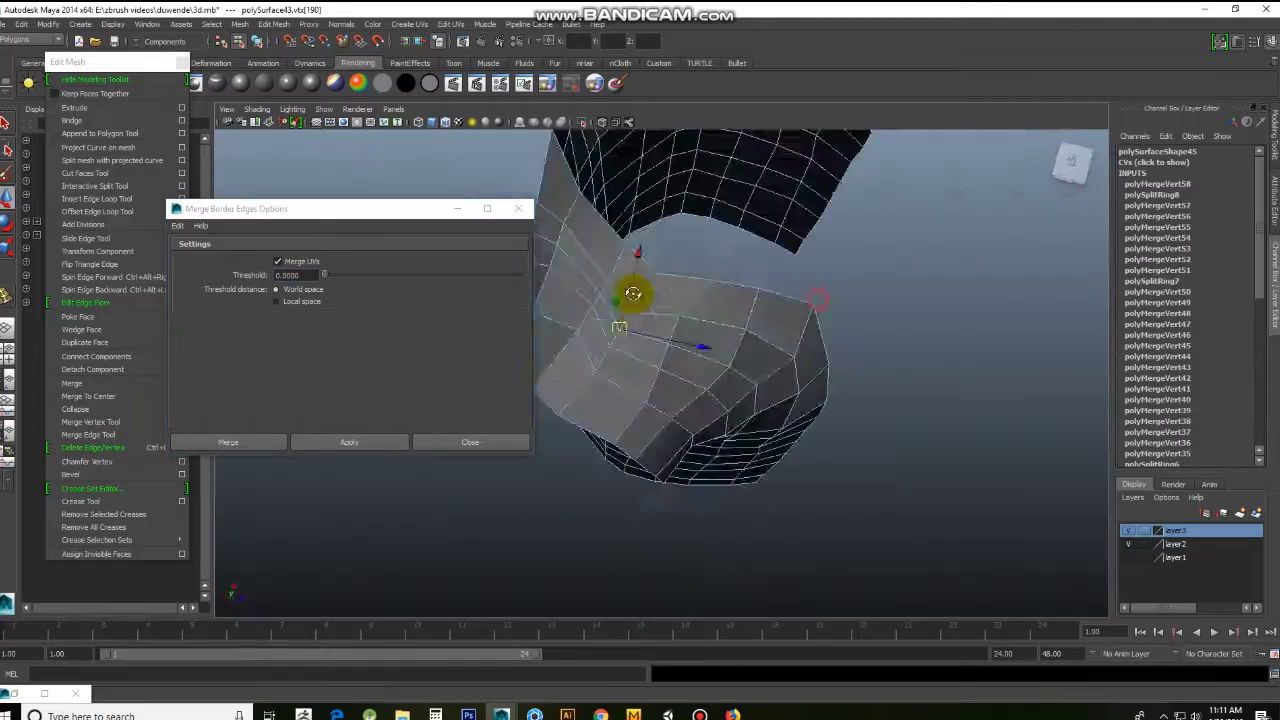
mouse_move(629, 286)
left_mouse_down("alt")
mouse_move(814, 294)
mouse_move(794, 263)
left_mouse_up("alt")
Step: Unhide the whole low-poly outfit and select one of the leg meshes
left_click(112, 23)
mouse_move(640, 300)
left_mouse_down("alt")
mouse_move(700, 237)
mouse_move(851, 320)
mouse_move(760, 386)
mouse_move(521, 407)
mouse_move(794, 371)
mouse_move(989, 386)
mouse_move(746, 397)
mouse_move(668, 455)
mouse_move(820, 457)
mouse_move(837, 277)
left_mouse_up("alt")
left_click(800, 400)
mouse_move(800, 400)
left_mouse_down("alt")
mouse_move(642, 404)
mouse_move(760, 380)
left_mouse_up("alt")
Step: Hide the selected garment mesh and the blue figure so only the pants remain
left_click(1175, 715)
left_click(1202, 690)
left_click_drag(719, 434, 640, 508, "alt")
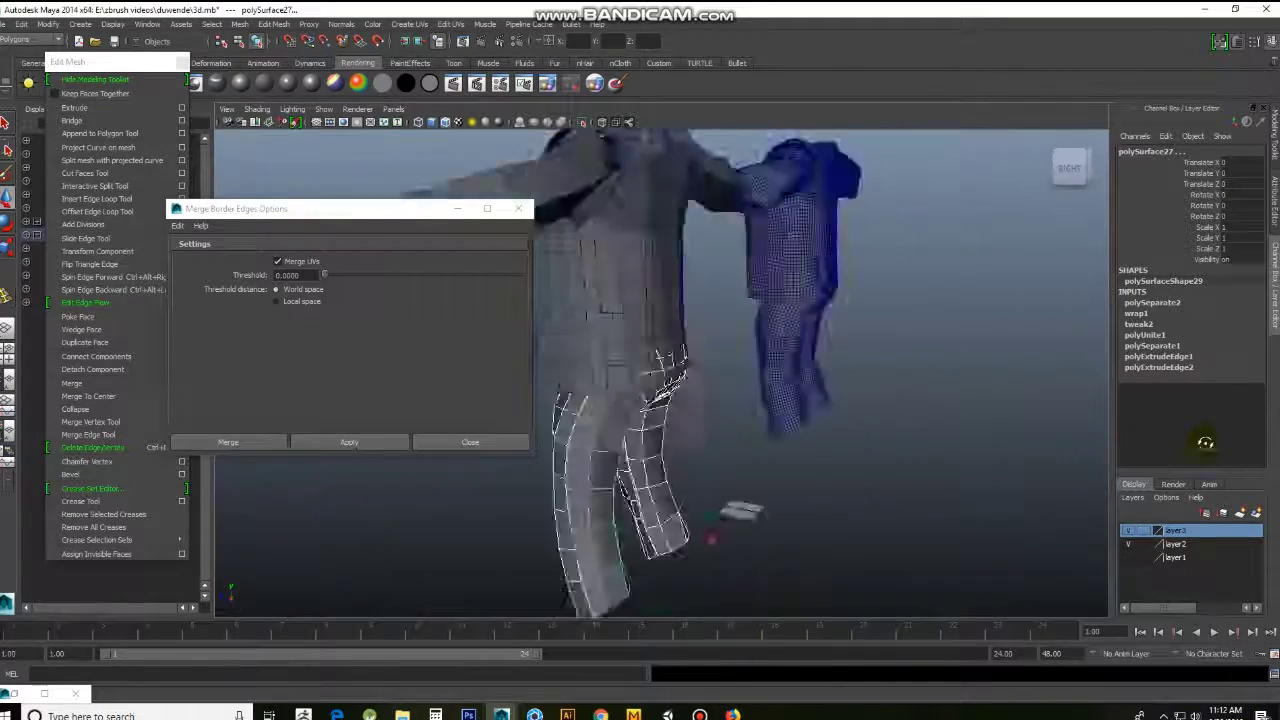
left_click(112, 24)
left_click(245, 95)
mouse_move(794, 366)
left_mouse_down("alt")
mouse_move(727, 270)
mouse_move(766, 266)
left_mouse_up("alt")
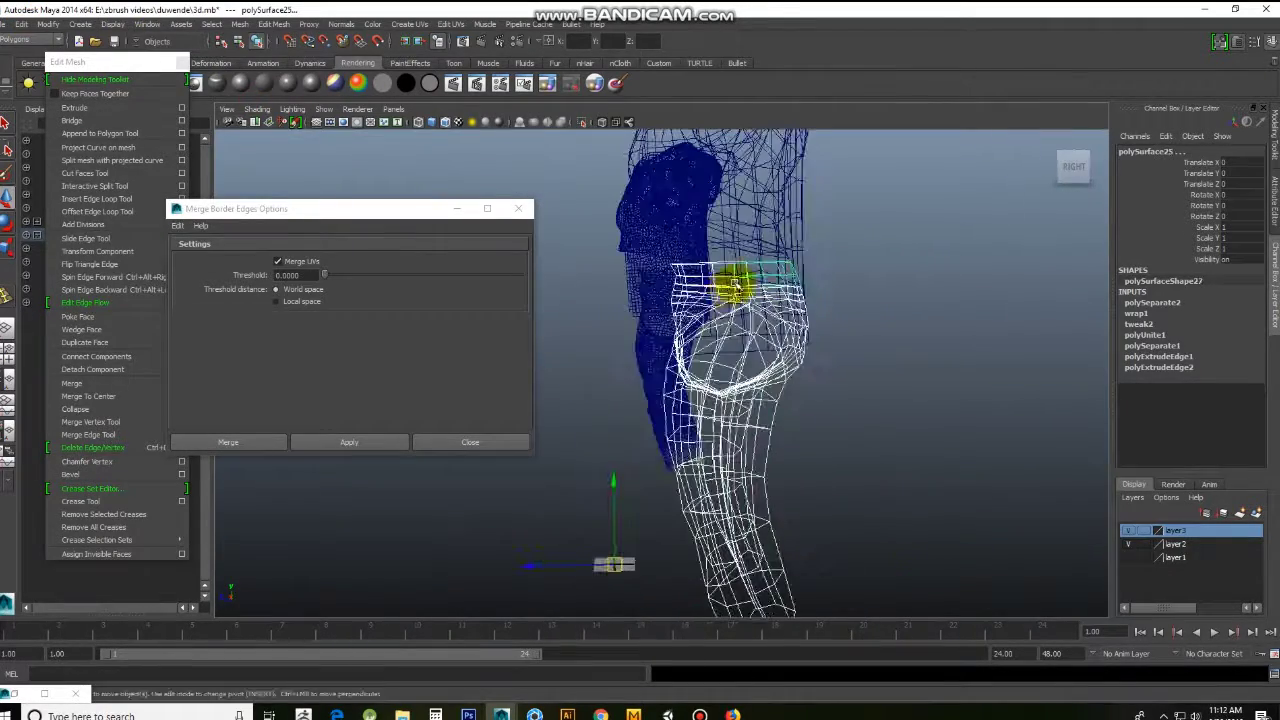
left_click(112, 24)
left_click(245, 95)
left_click_drag(700, 330, 866, 302, "alt")
Step: Merge the first pairs of loose seam vertices on the pants into single points
left_click(925, 257)
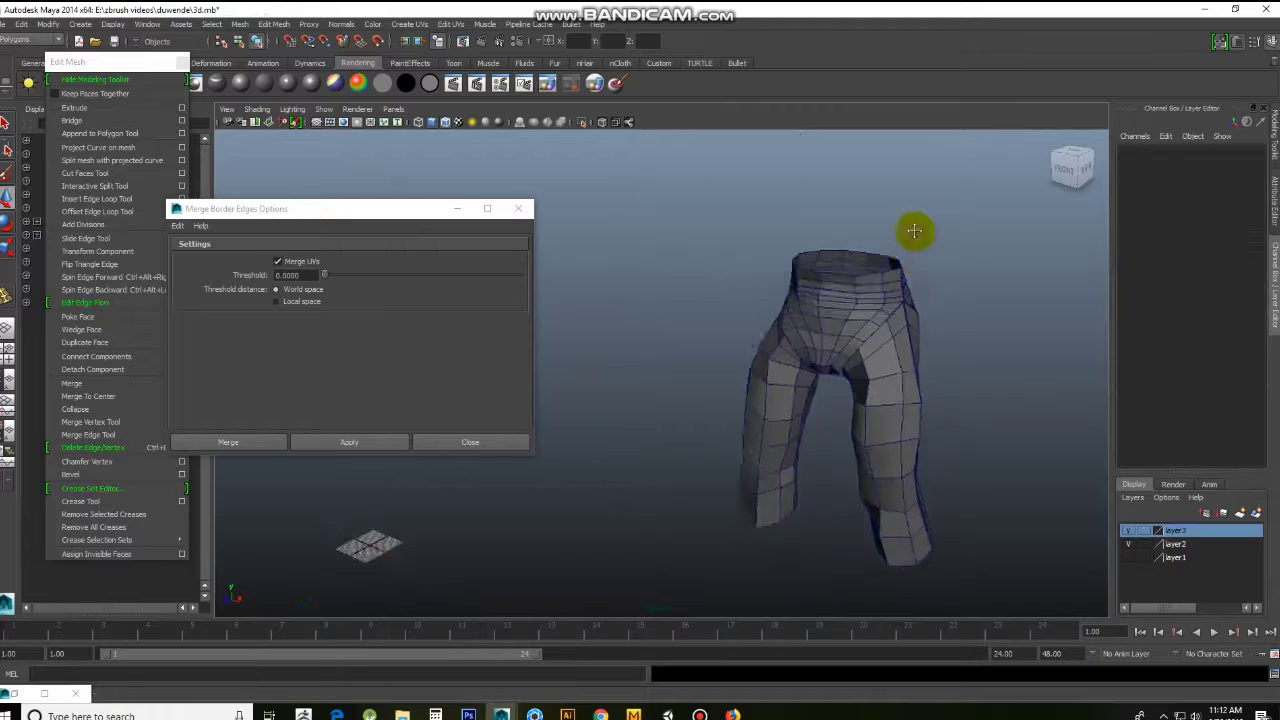
left_click_drag(925, 257, 991, 266, "alt")
right_click_drag(991, 266, 854, 242, "alt")
mouse_move(854, 242)
left_mouse_down("alt")
mouse_move(894, 277)
mouse_move(948, 259)
left_mouse_up("alt")
left_click_drag(866, 263, 983, 191, "alt")
left_click(950, 220)
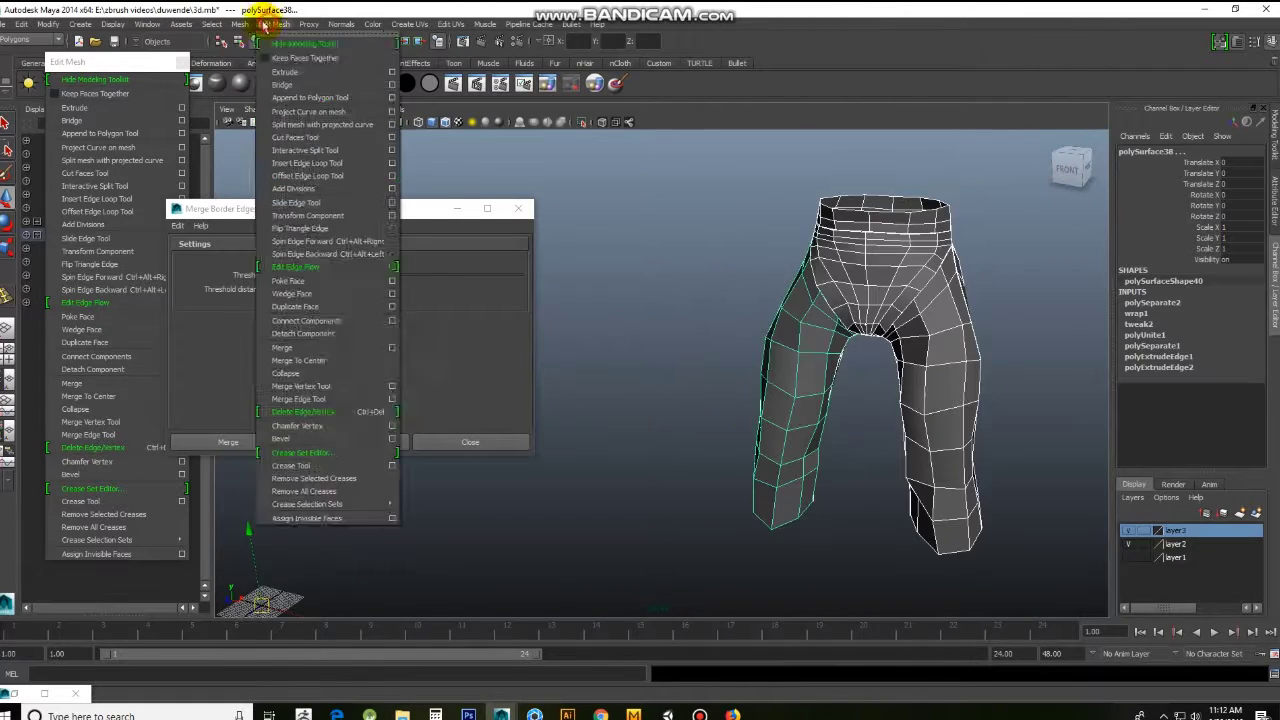
mouse_move(788, 217)
right_mouse_down("alt")
mouse_move(811, 270)
mouse_move(846, 297)
right_mouse_up("alt")
mouse_move(880, 205)
left_mouse_down()
mouse_move(986, 266)
mouse_move(826, 274)
left_mouse_up()
left_click(349, 442)
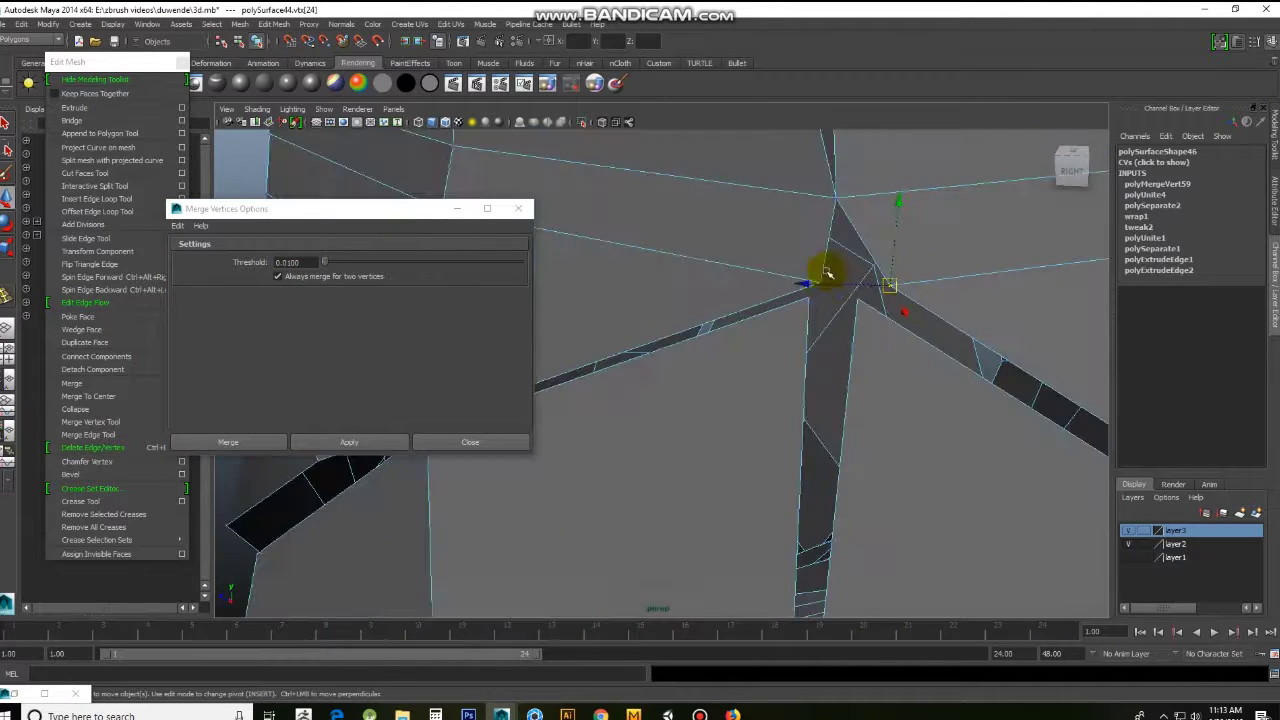
right_click_drag(826, 274, 883, 249, "alt")
left_click_drag(883, 249, 718, 357, "alt")
left_click(349, 442)
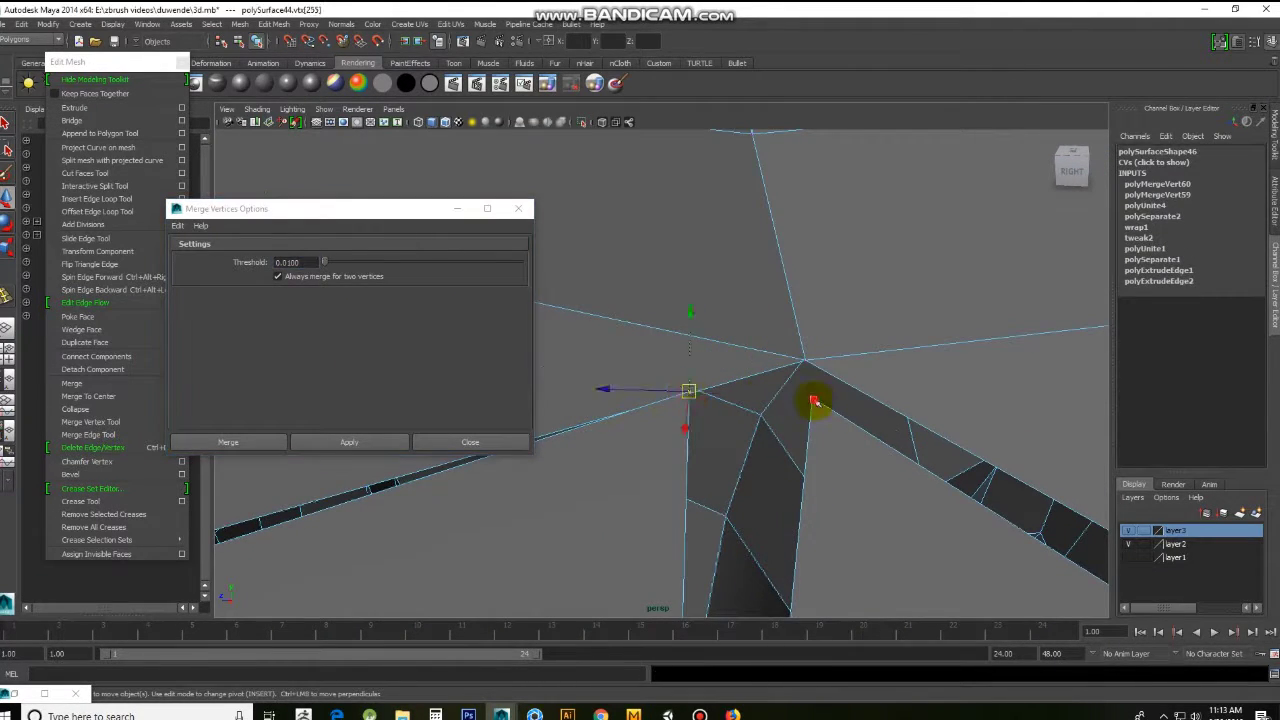
left_click(349, 442)
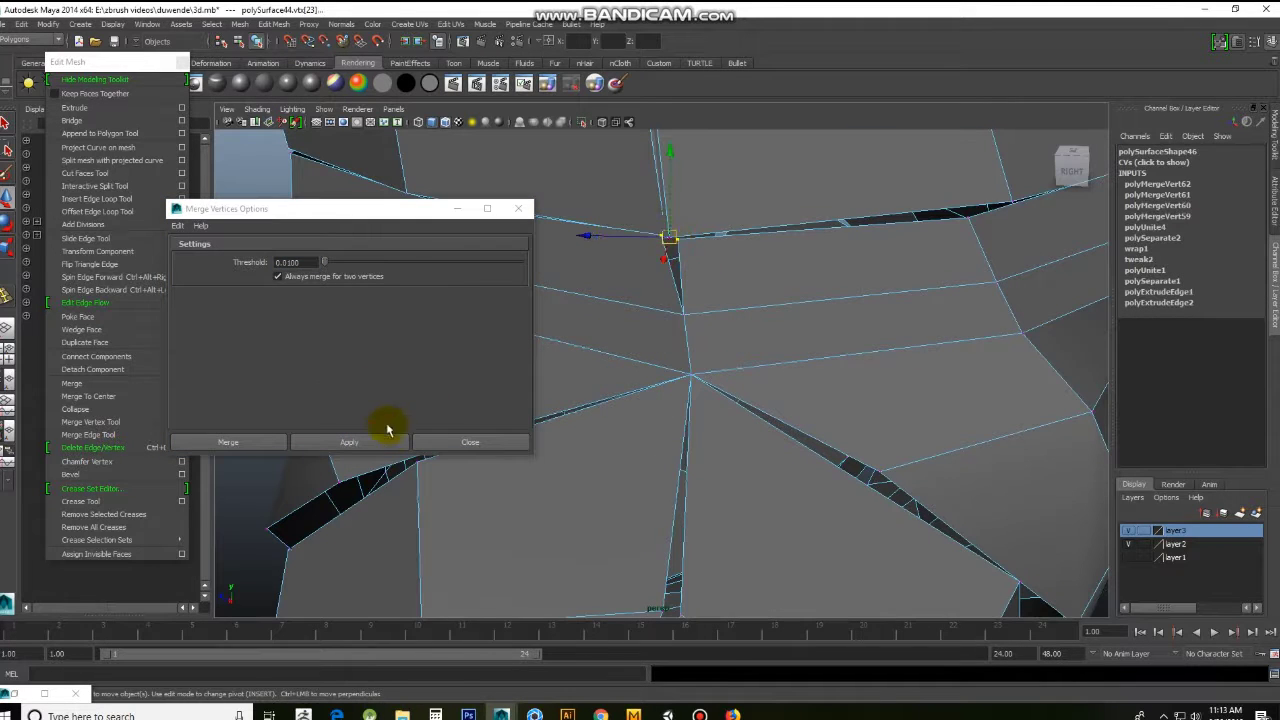
left_click(388, 440)
Step: Merge more pairs of pant seam vertices further along the seam
left_click_drag(620, 330, 744, 276, "alt")
left_click(370, 443)
left_click_drag(800, 180, 818, 290, "alt")
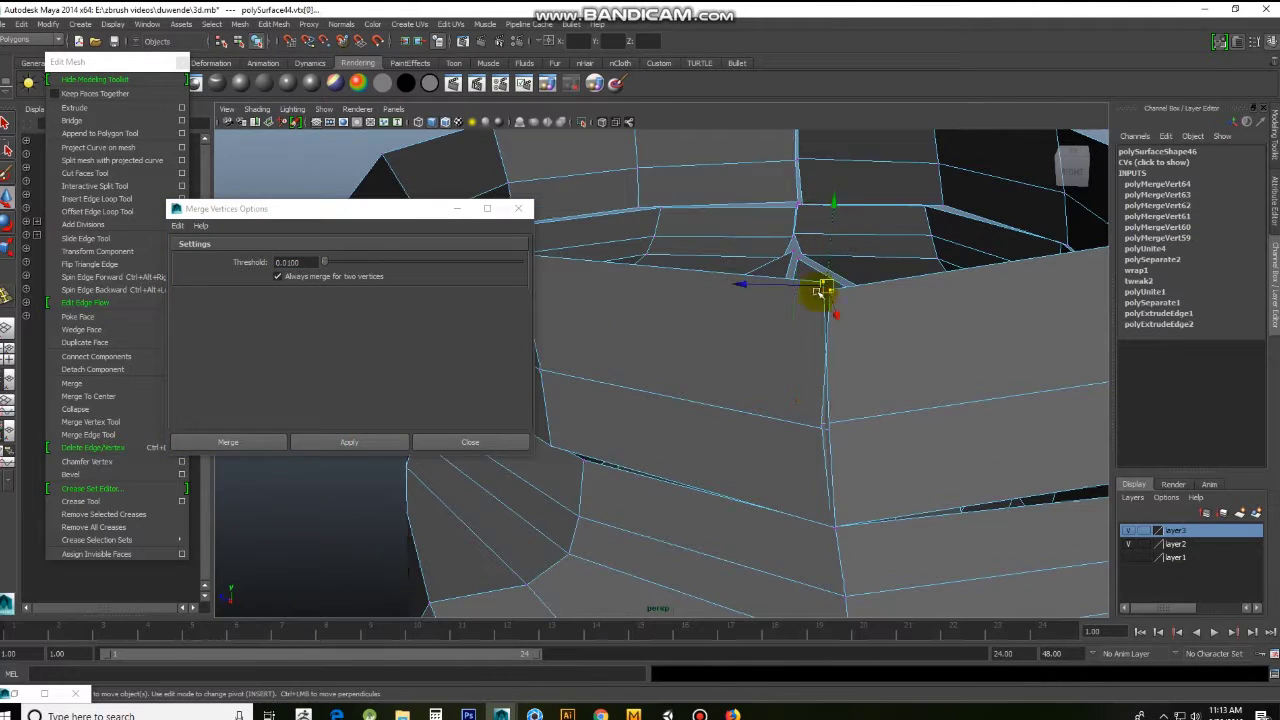
left_click(396, 447)
right_click_drag(850, 400, 921, 378, "alt")
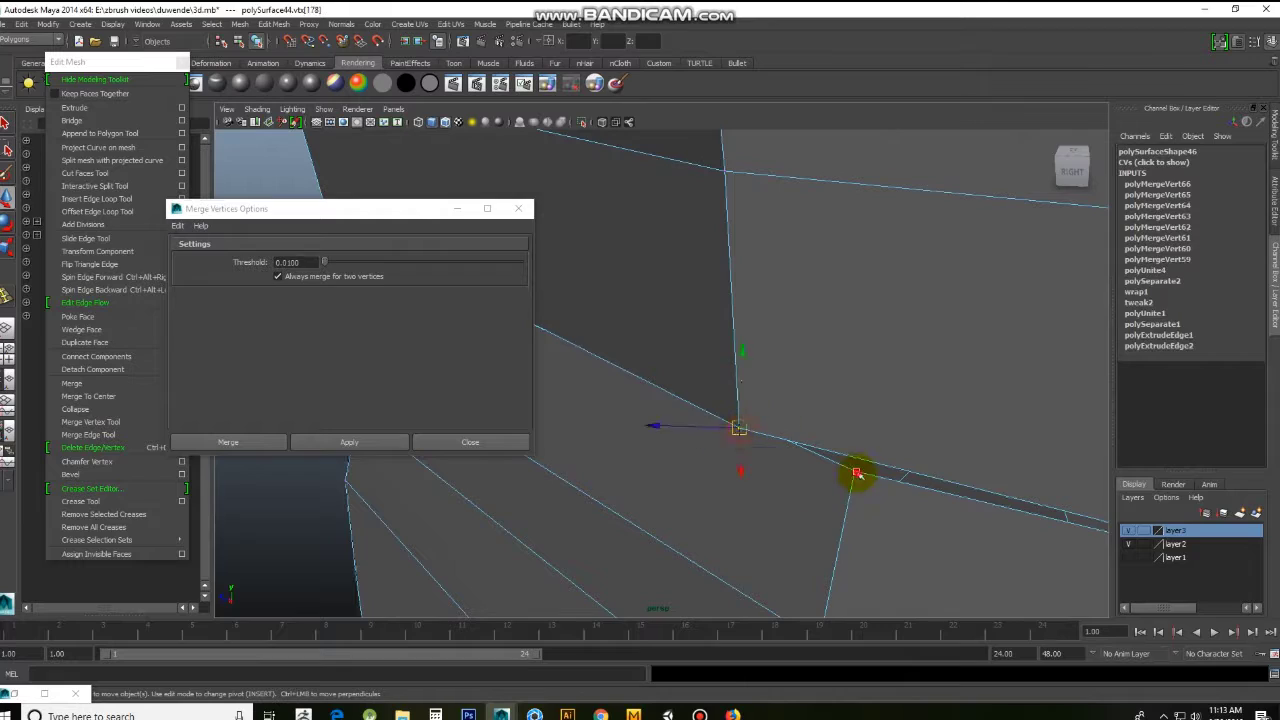
left_click(349, 442)
right_click_drag(820, 450, 771, 437, "alt")
mouse_move(771, 437)
left_mouse_down("alt")
mouse_move(843, 374)
mouse_move(943, 391)
left_mouse_up("alt")
left_click(360, 443)
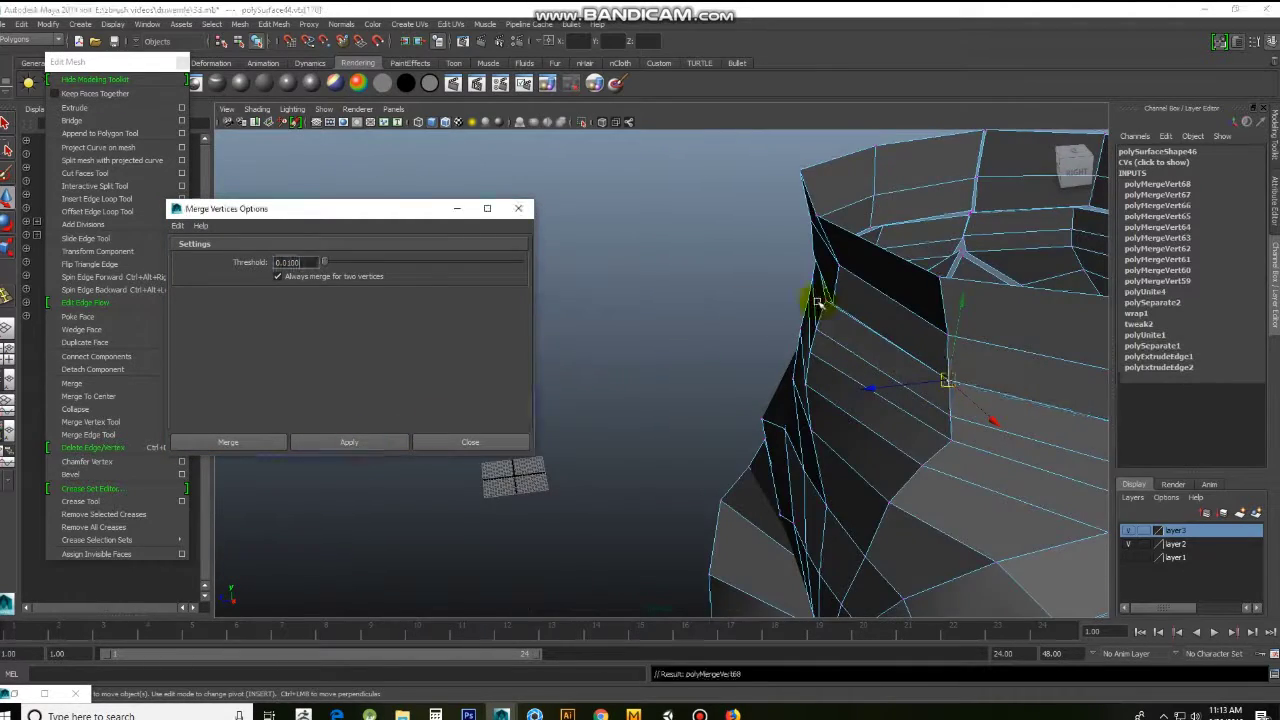
left_click_drag(818, 302, 920, 263, "alt")
left_click(349, 442)
left_click_drag(560, 380, 663, 380, "alt")
right_click_drag(663, 380, 818, 372, "alt")
Step: Weld the remaining seam vertices, repeating the last merge with G
key("g")
left_click_drag(826, 251, 910, 385, "alt")
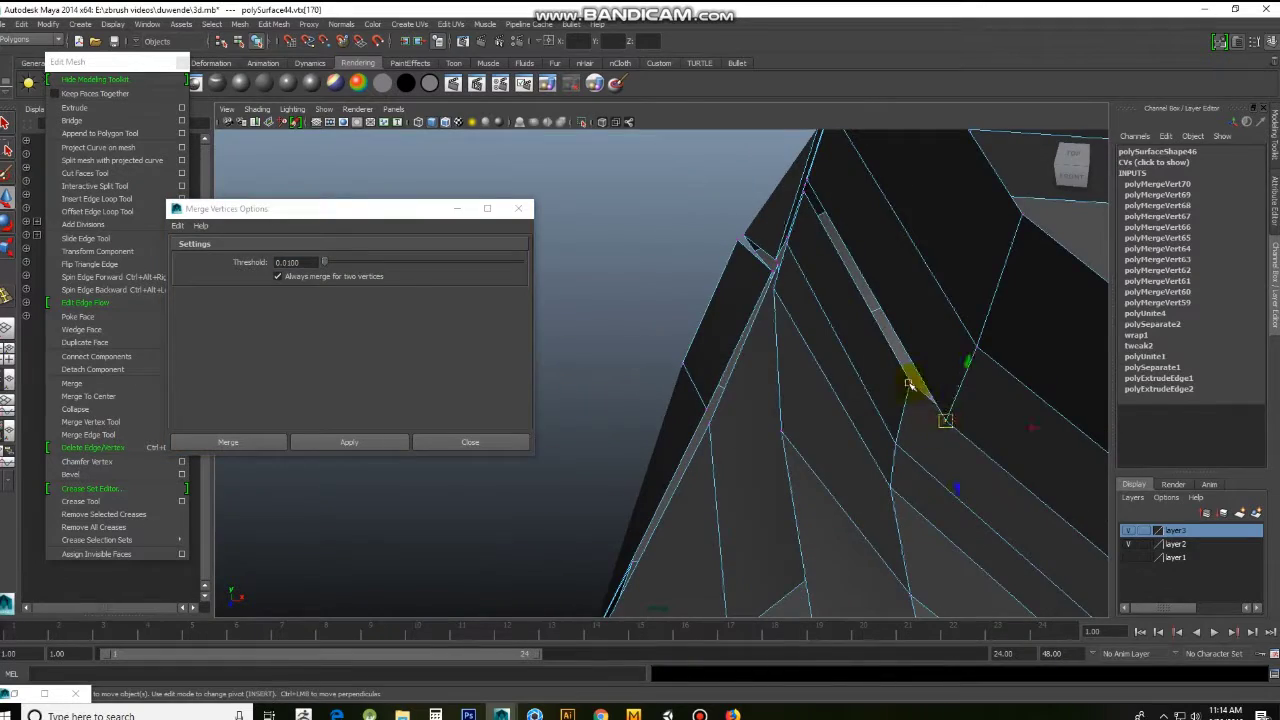
key("g")
mouse_move(986, 229)
left_mouse_down("alt")
mouse_move(1034, 277)
mouse_move(1063, 357)
mouse_move(900, 343)
mouse_move(929, 277)
mouse_move(960, 300)
left_mouse_up("alt")
key("g")
key("g")
left_click(390, 442)
mouse_move(880, 330)
left_mouse_down("alt")
mouse_move(920, 309)
mouse_move(885, 225)
left_mouse_up("alt")
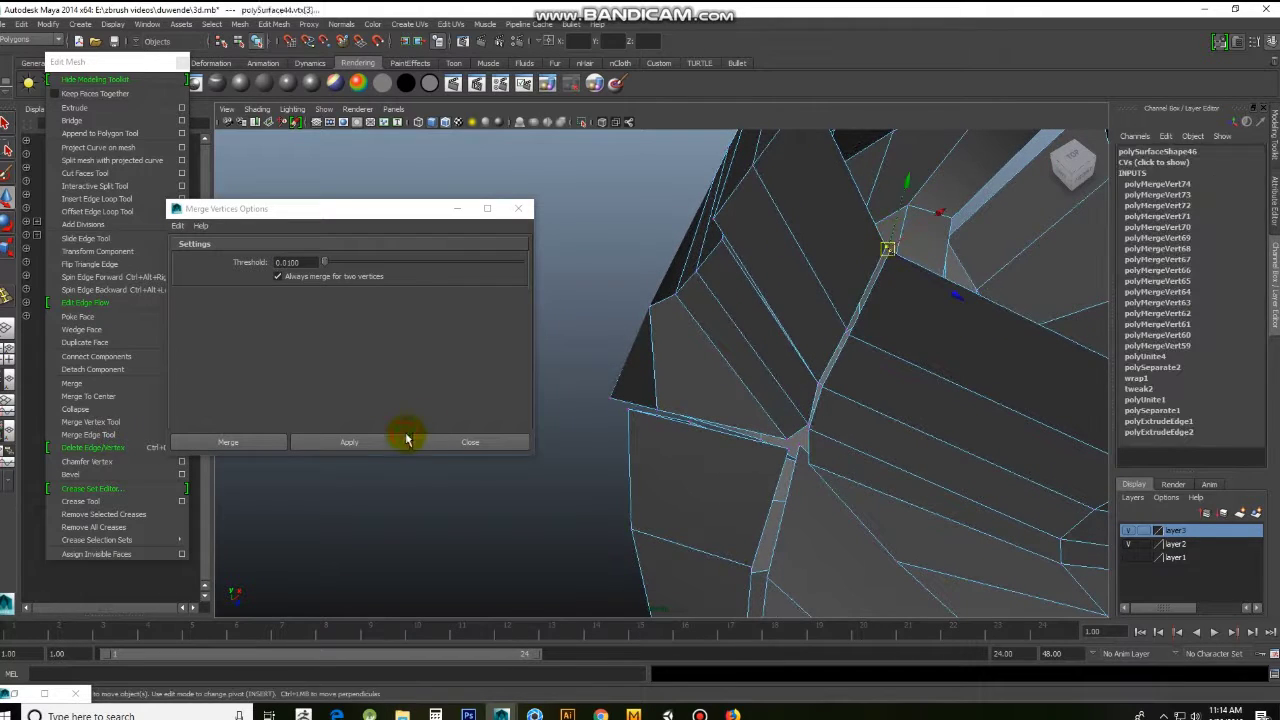
left_click(400, 440)
left_click_drag(840, 330, 873, 311, "alt")
left_click(386, 446)
left_click_drag(798, 287, 844, 276, "alt")
left_click(410, 441)
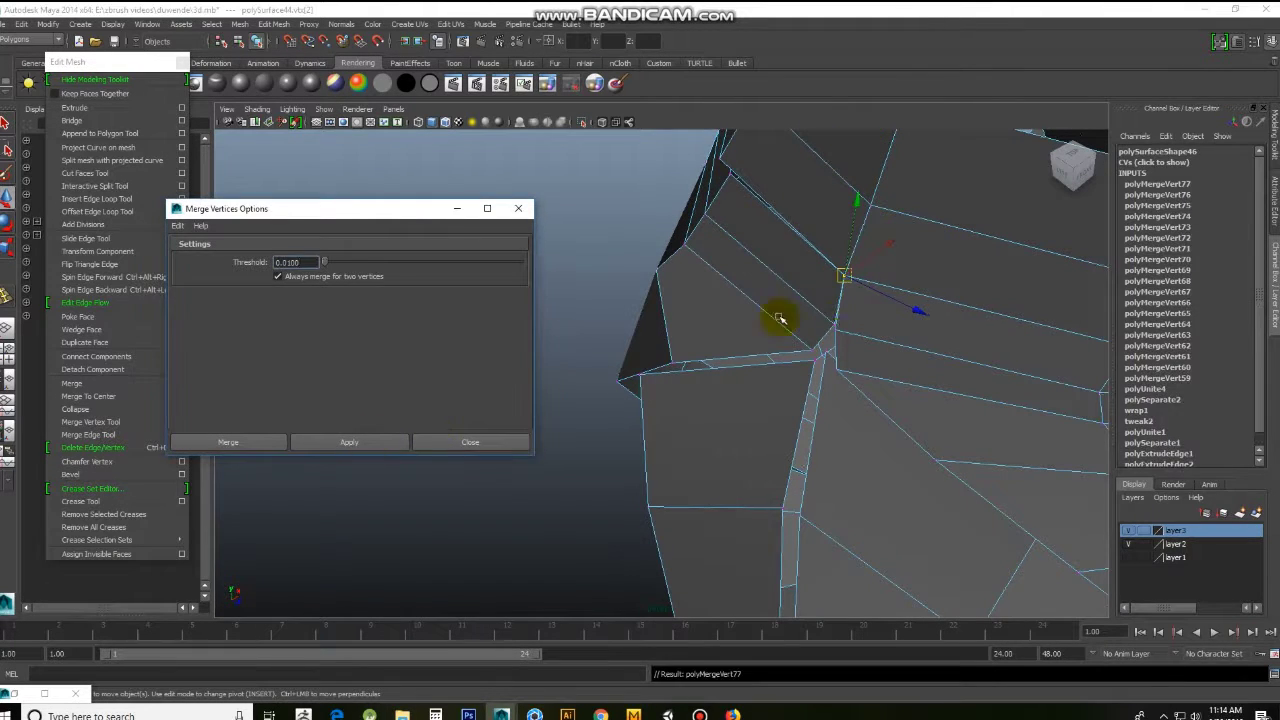
left_click(328, 442)
left_click_drag(850, 330, 886, 357, "alt")
right_click_drag(886, 357, 939, 367, "alt")
left_click(349, 441)
left_click_drag(894, 289, 916, 323, "alt")
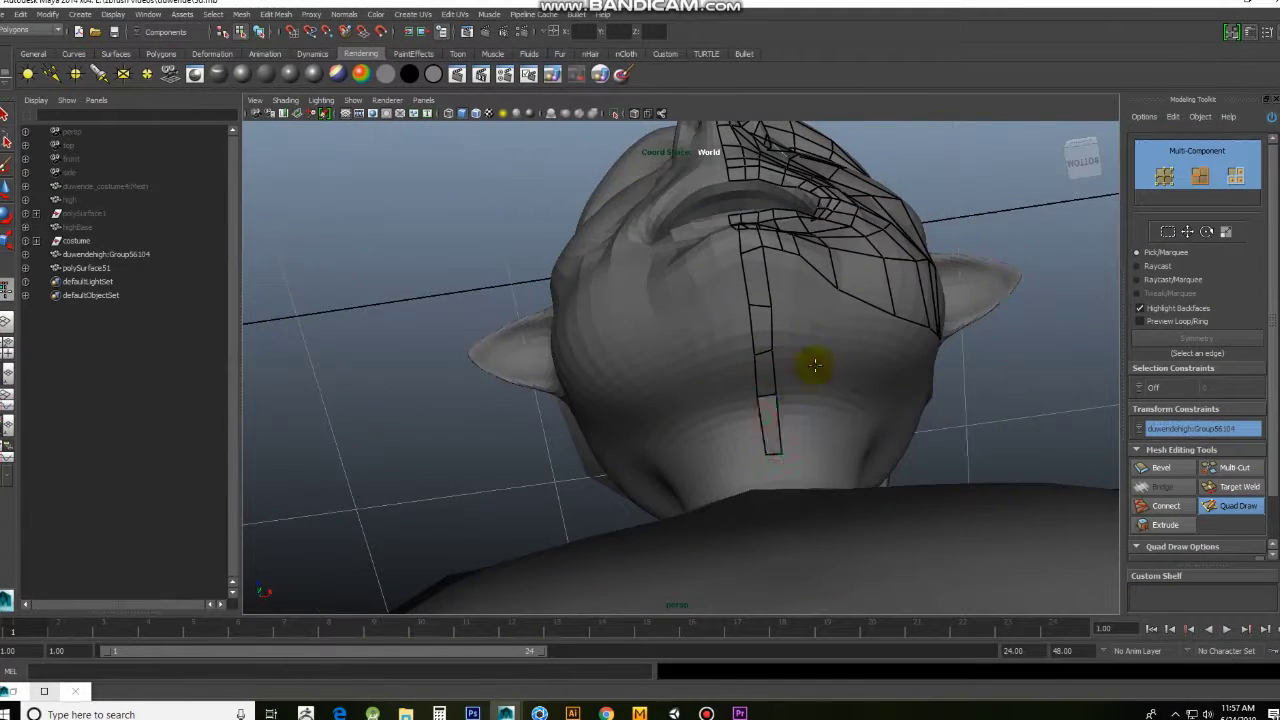
Step: Inspect the quads over the jaw, mouth and cheek, then select the high-poly head sculpt
left_click_drag(807, 366, 726, 417, "alt")
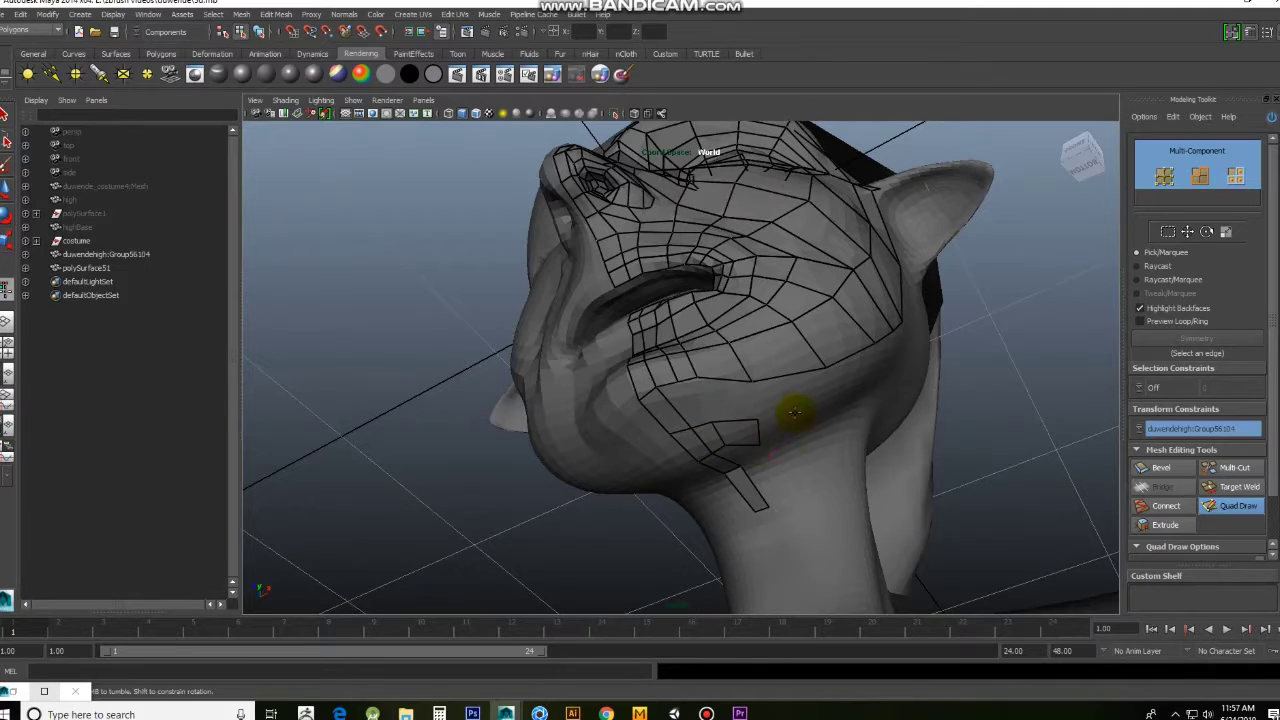
mouse_move(741, 470)
left_mouse_down("alt")
mouse_move(723, 534)
mouse_move(588, 385)
left_mouse_up("alt")
mouse_move(440, 493)
left_mouse_down("alt")
mouse_move(823, 357)
mouse_move(720, 400)
mouse_move(789, 371)
mouse_move(790, 346)
mouse_move(680, 374)
mouse_move(643, 311)
left_mouse_up("alt")
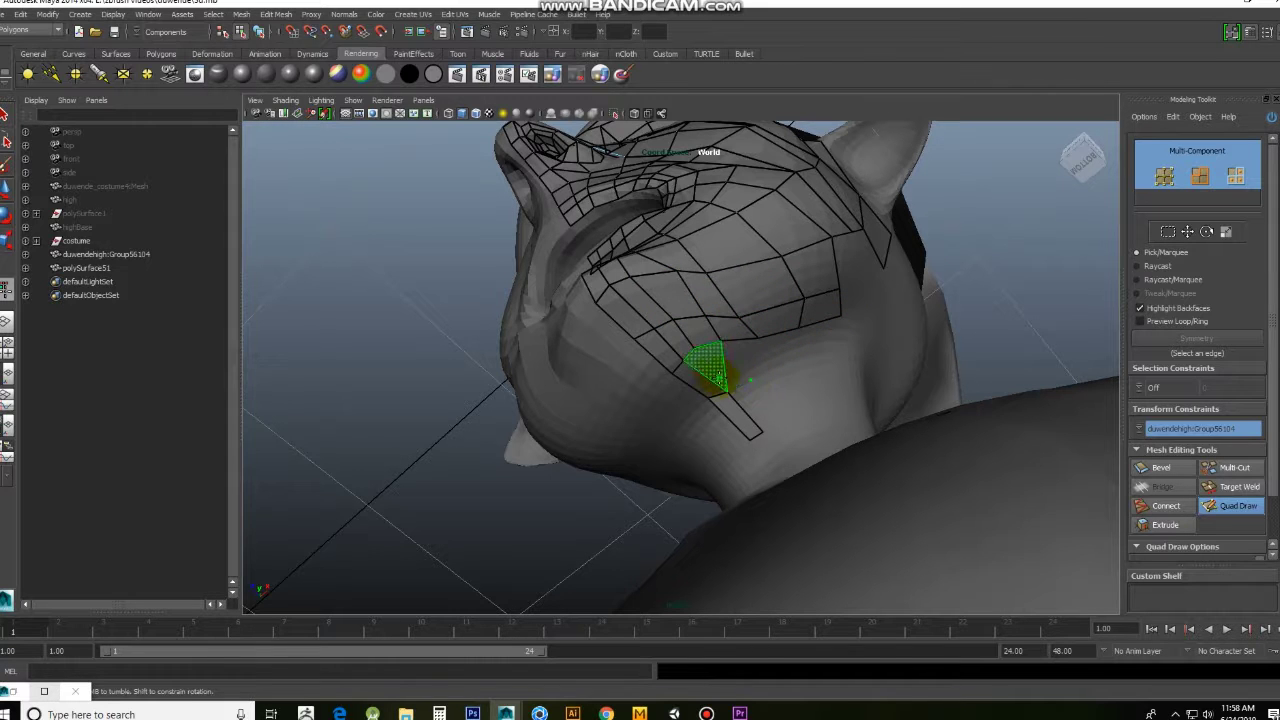
mouse_move(820, 340)
left_mouse_down("alt")
mouse_move(843, 371)
mouse_move(712, 288)
mouse_move(960, 271)
left_mouse_up("alt")
mouse_move(960, 271)
right_mouse_down("alt")
mouse_move(909, 214)
mouse_move(960, 303)
right_mouse_up("alt")
left_click_drag(960, 303, 772, 320, "alt")
mouse_move(830, 407)
left_mouse_down("alt")
mouse_move(640, 243)
mouse_move(817, 386)
mouse_move(663, 306)
mouse_move(823, 391)
mouse_move(883, 360)
mouse_move(878, 450)
mouse_move(686, 457)
mouse_move(749, 414)
mouse_move(920, 480)
mouse_move(865, 483)
mouse_move(903, 503)
mouse_move(929, 484)
left_mouse_up("alt")
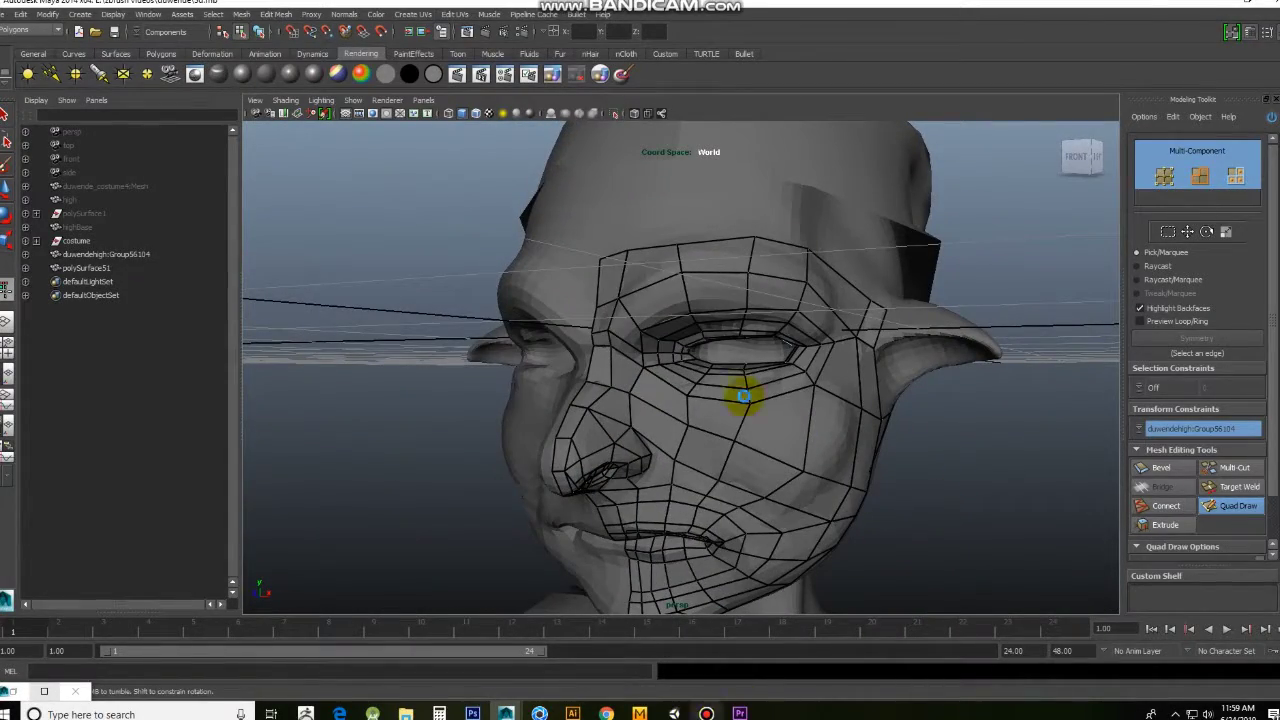
mouse_move(778, 559)
left_mouse_down("alt")
mouse_move(834, 380)
mouse_move(789, 417)
mouse_move(846, 297)
left_mouse_up("alt")
left_click(846, 297)
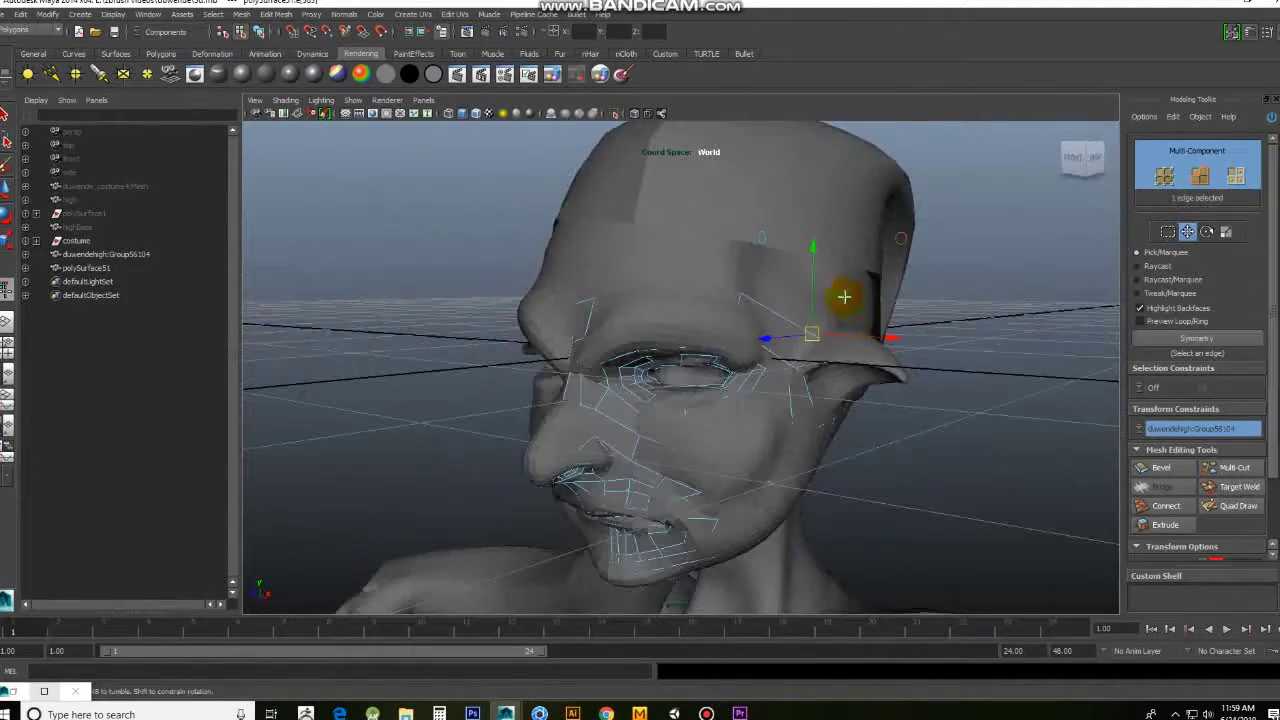
Step: Select the whole high-poly head and put it on a new layer
key("F8")
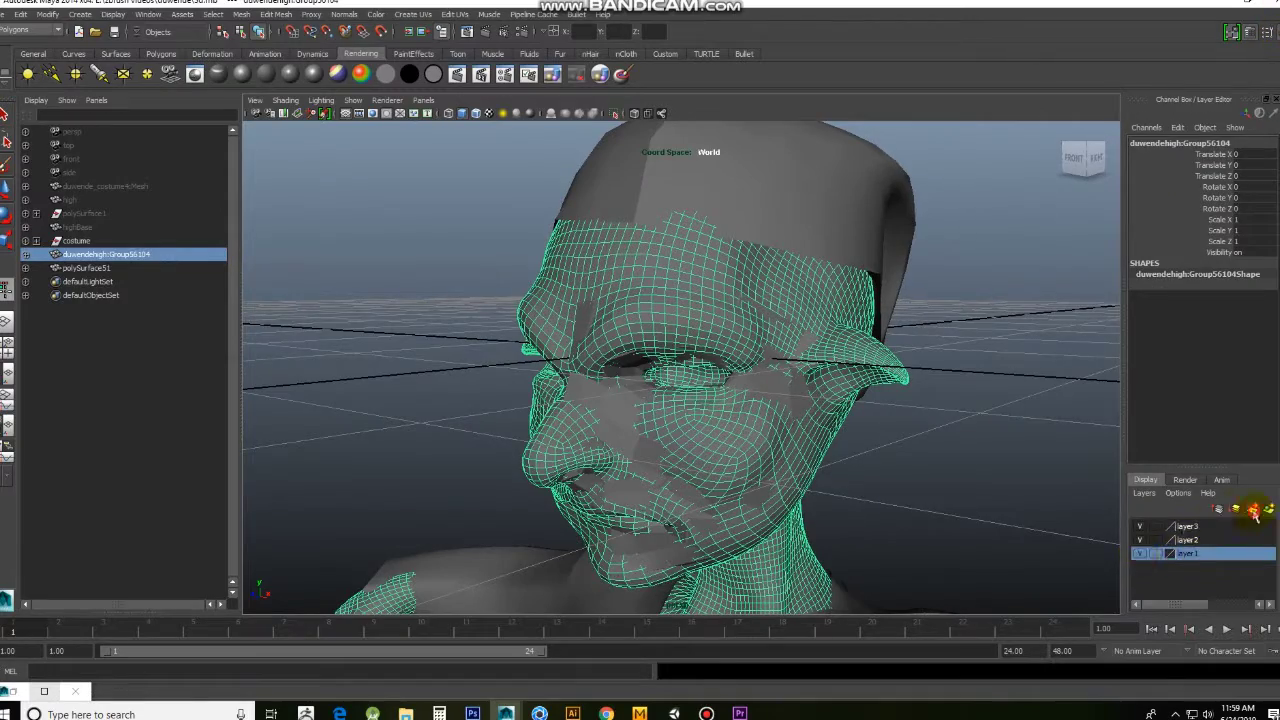
mouse_move(923, 420)
left_mouse_down("alt")
mouse_move(840, 429)
mouse_move(829, 386)
mouse_move(980, 434)
mouse_move(560, 443)
mouse_move(1000, 300)
left_mouse_up("alt")
left_click(1135, 535)
Step: Resume Quad Draw on the low-poly face mesh and refine the quads around the nose
left_click(1232, 31)
left_click(1238, 505)
left_click(686, 420)
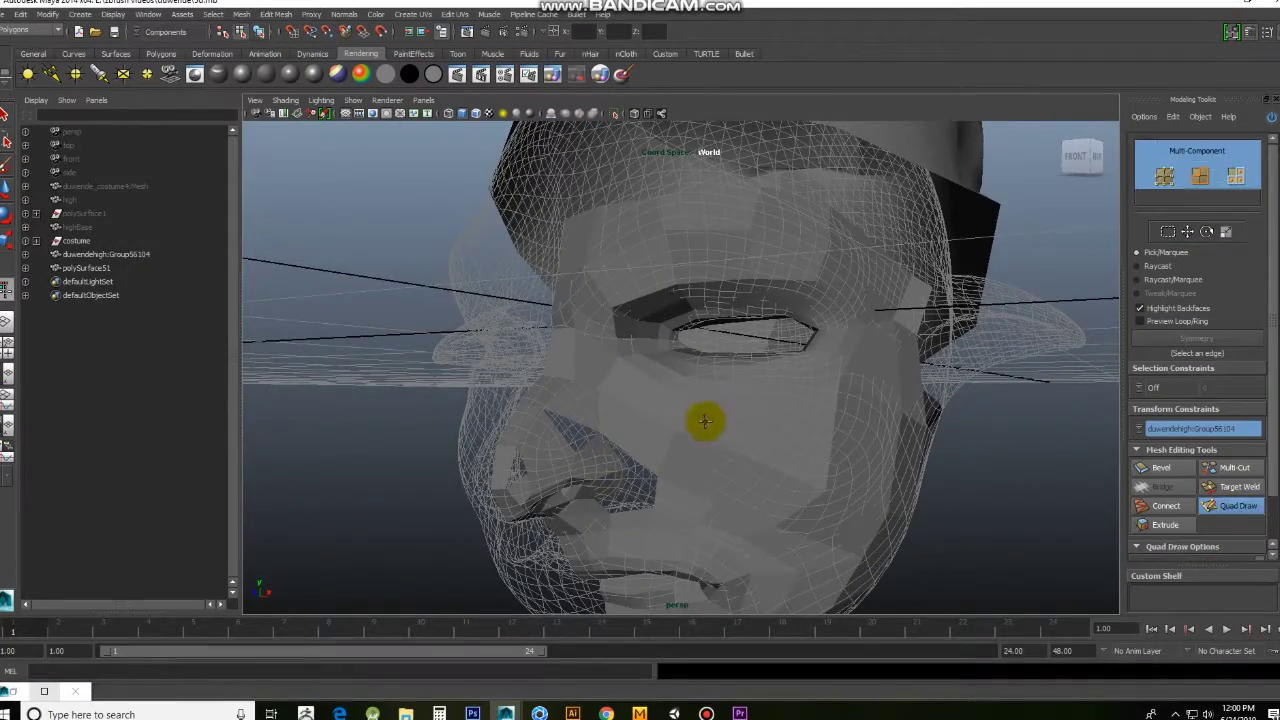
mouse_move(515, 470)
left_mouse_down("alt")
mouse_move(568, 457)
mouse_move(614, 386)
mouse_move(648, 390)
left_mouse_up("alt")
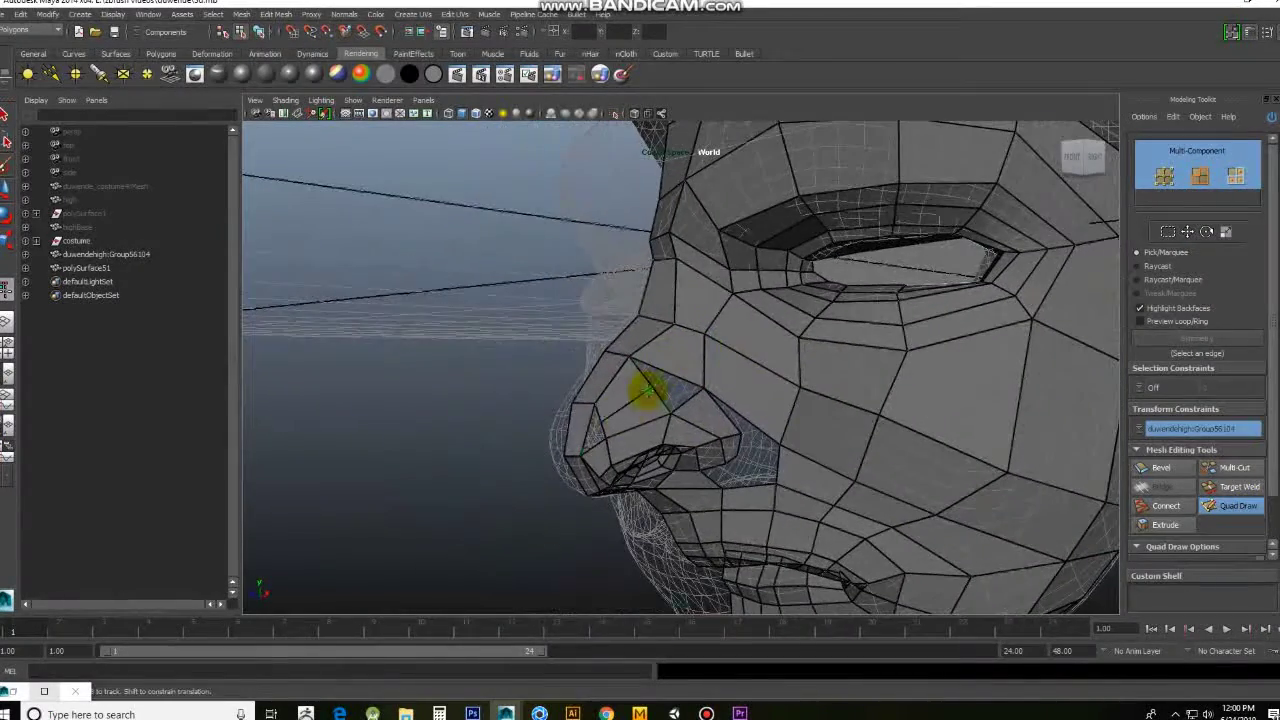
mouse_move(594, 437)
left_mouse_down("alt")
mouse_move(706, 363)
mouse_move(837, 363)
mouse_move(689, 341)
left_mouse_up("alt")
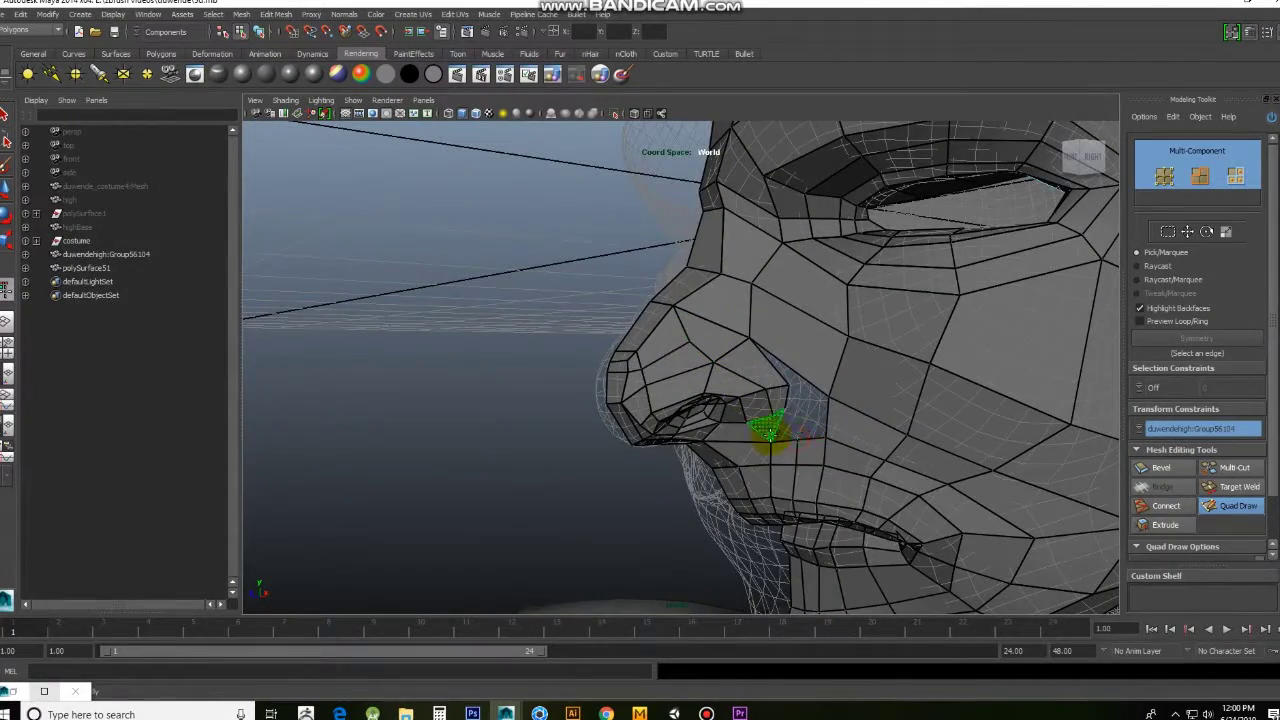
mouse_move(807, 404)
left_mouse_down("alt")
mouse_move(766, 334)
mouse_move(697, 298)
mouse_move(857, 337)
mouse_move(694, 329)
mouse_move(749, 309)
mouse_move(692, 378)
mouse_move(894, 351)
mouse_move(794, 277)
mouse_move(760, 330)
left_mouse_up("alt")
left_click(1175, 714)
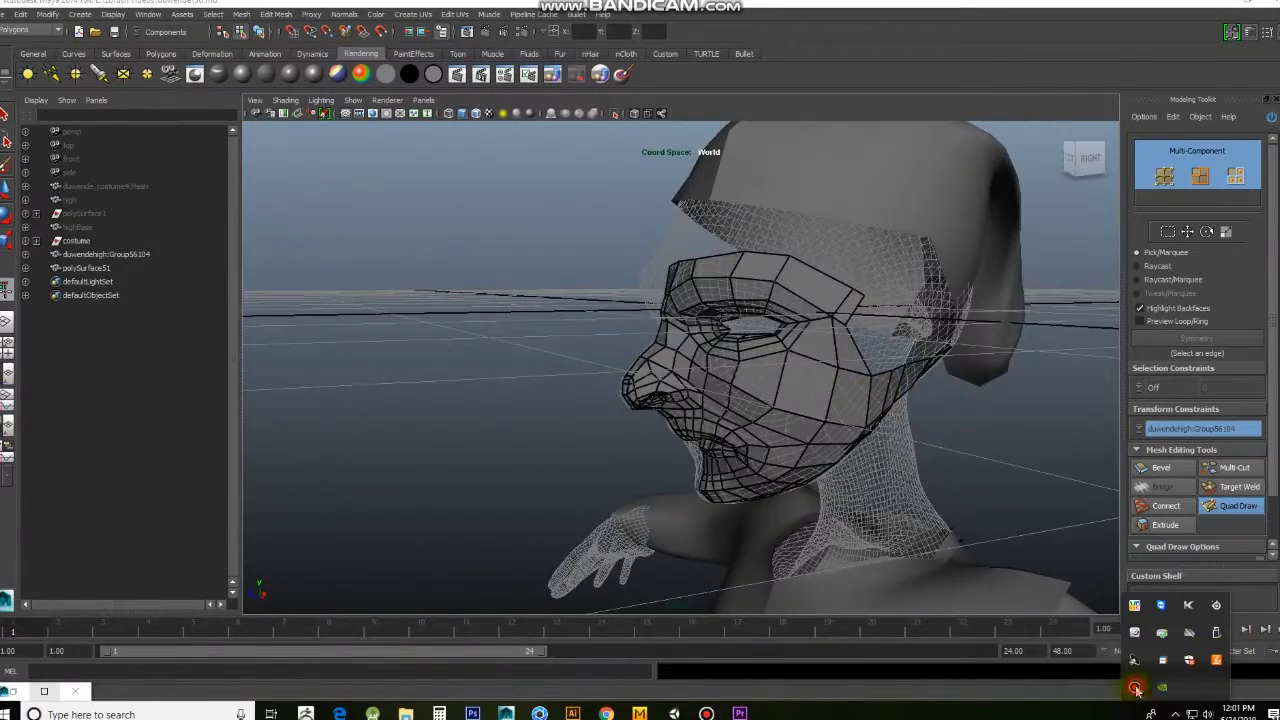
left_click(1135, 688)
mouse_move(931, 235)
left_mouse_down("alt")
mouse_move(737, 206)
mouse_move(829, 386)
mouse_move(625, 330)
mouse_move(663, 543)
mouse_move(837, 286)
mouse_move(691, 551)
mouse_move(668, 480)
mouse_move(666, 254)
mouse_move(728, 483)
left_mouse_up("alt")
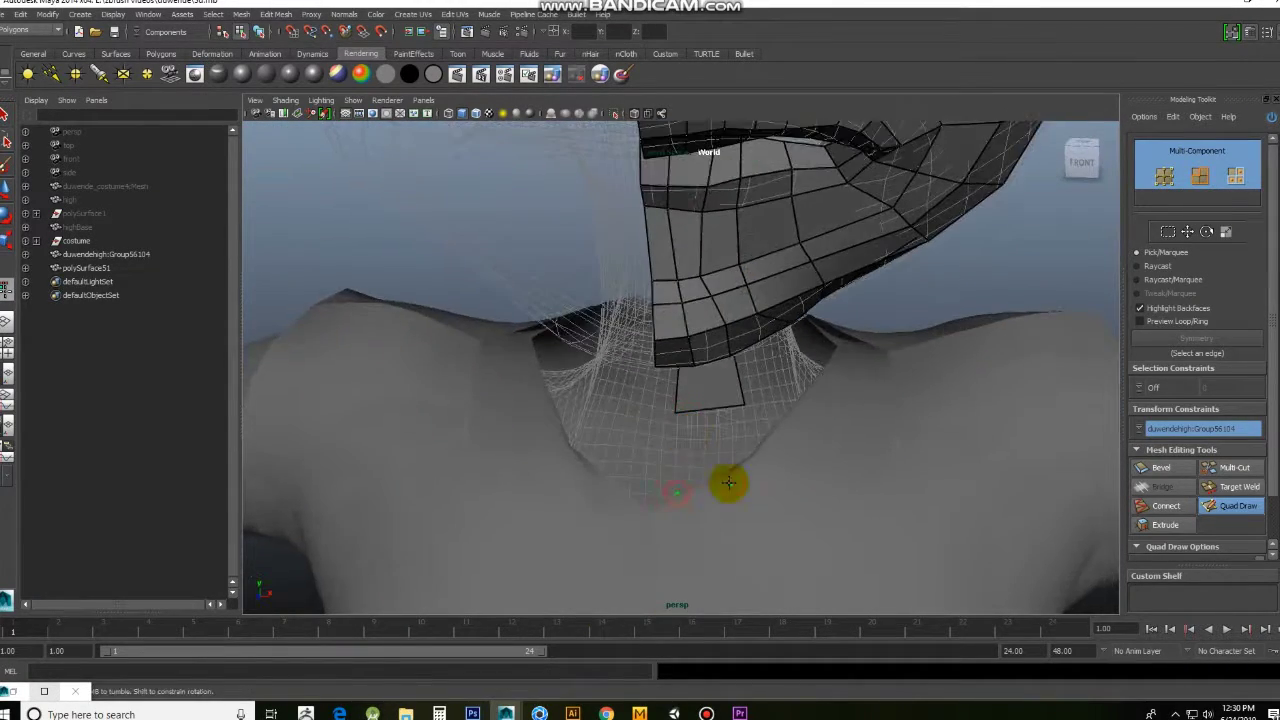
Step: Draw quads down the neck to the collar, checking the fit from several angles
left_click_drag(757, 372, 685, 185, "alt")
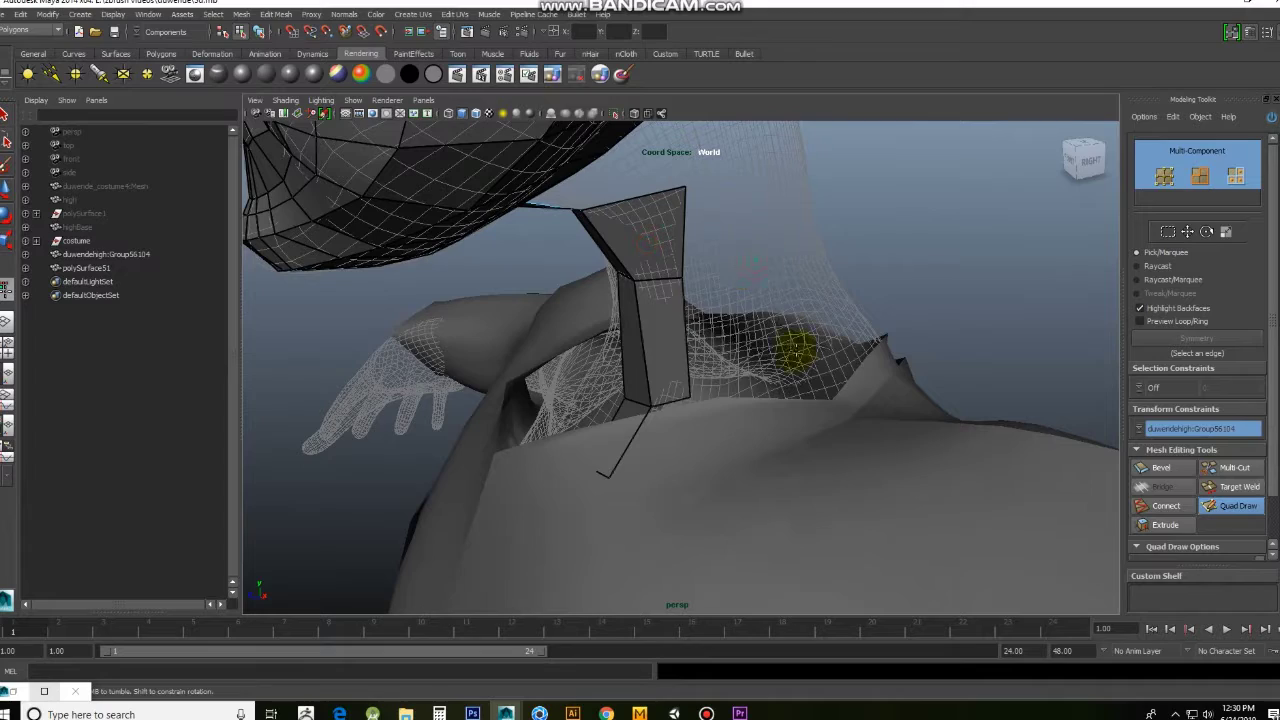
left_click_drag(837, 317, 643, 280, "alt")
mouse_move(686, 337)
left_mouse_down("alt")
mouse_move(680, 363)
mouse_move(780, 371)
mouse_move(618, 229)
left_mouse_up("alt")
mouse_move(759, 187)
left_mouse_down("alt")
mouse_move(674, 244)
mouse_move(640, 134)
mouse_move(620, 271)
mouse_move(629, 323)
mouse_move(532, 262)
left_mouse_up("alt")
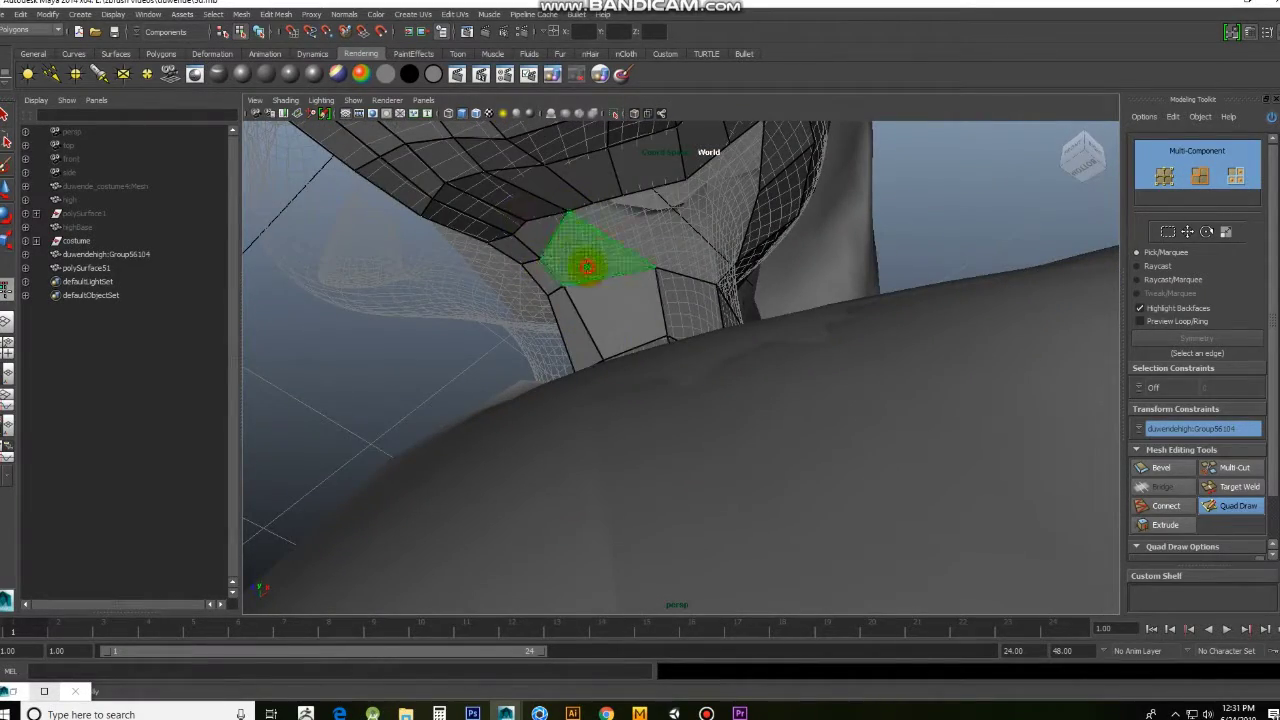
mouse_move(650, 222)
left_mouse_down("alt")
mouse_move(623, 237)
mouse_move(834, 194)
mouse_move(663, 209)
mouse_move(778, 207)
mouse_move(714, 191)
mouse_move(729, 214)
mouse_move(837, 143)
mouse_move(713, 342)
mouse_move(687, 413)
left_mouse_up("alt")
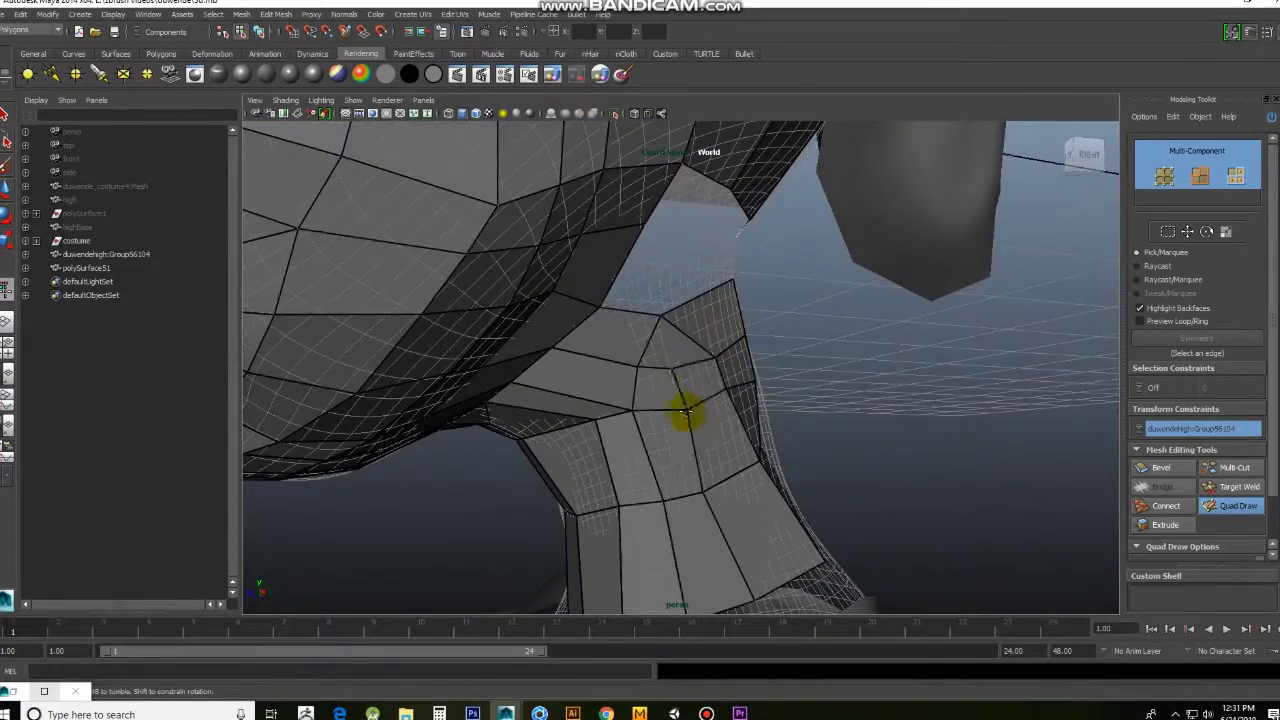
mouse_move(771, 289)
left_mouse_down("alt")
mouse_move(749, 351)
mouse_move(716, 330)
mouse_move(735, 307)
mouse_move(757, 423)
mouse_move(709, 457)
mouse_move(645, 326)
left_mouse_up("alt")
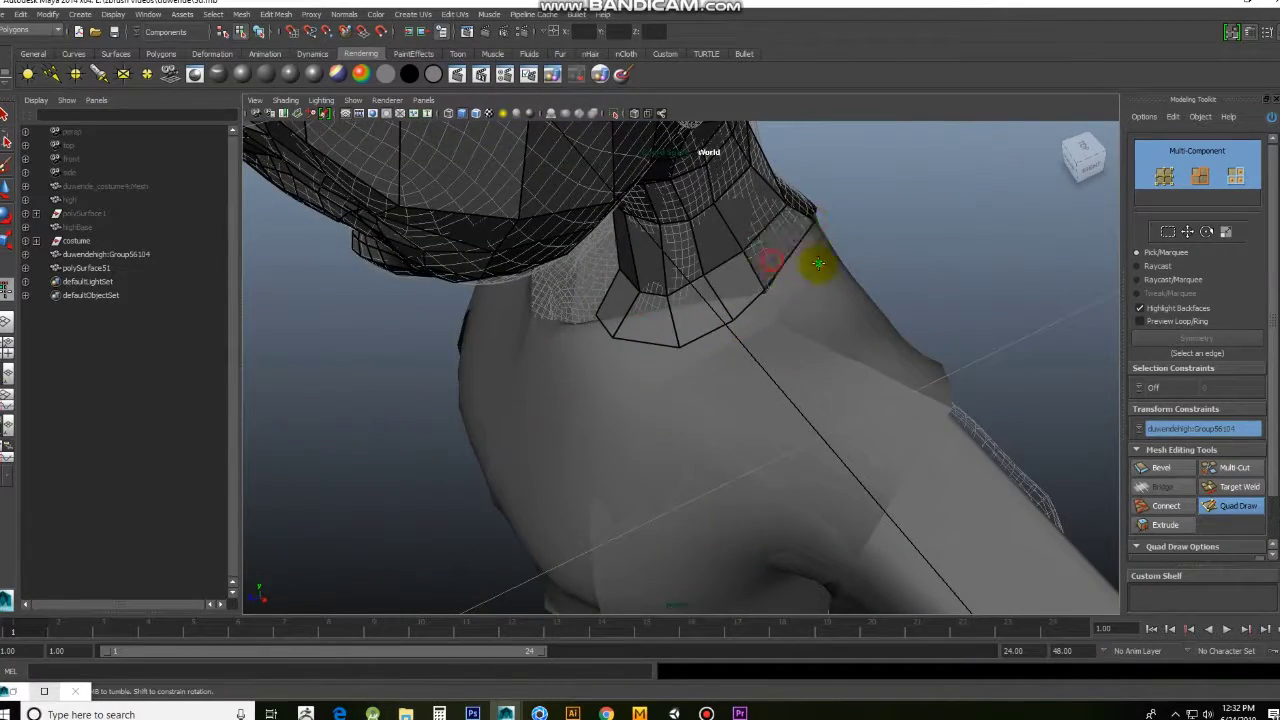
left_click_drag(772, 262, 791, 380, "alt")
middle_click_drag(791, 380, 775, 386, "alt")
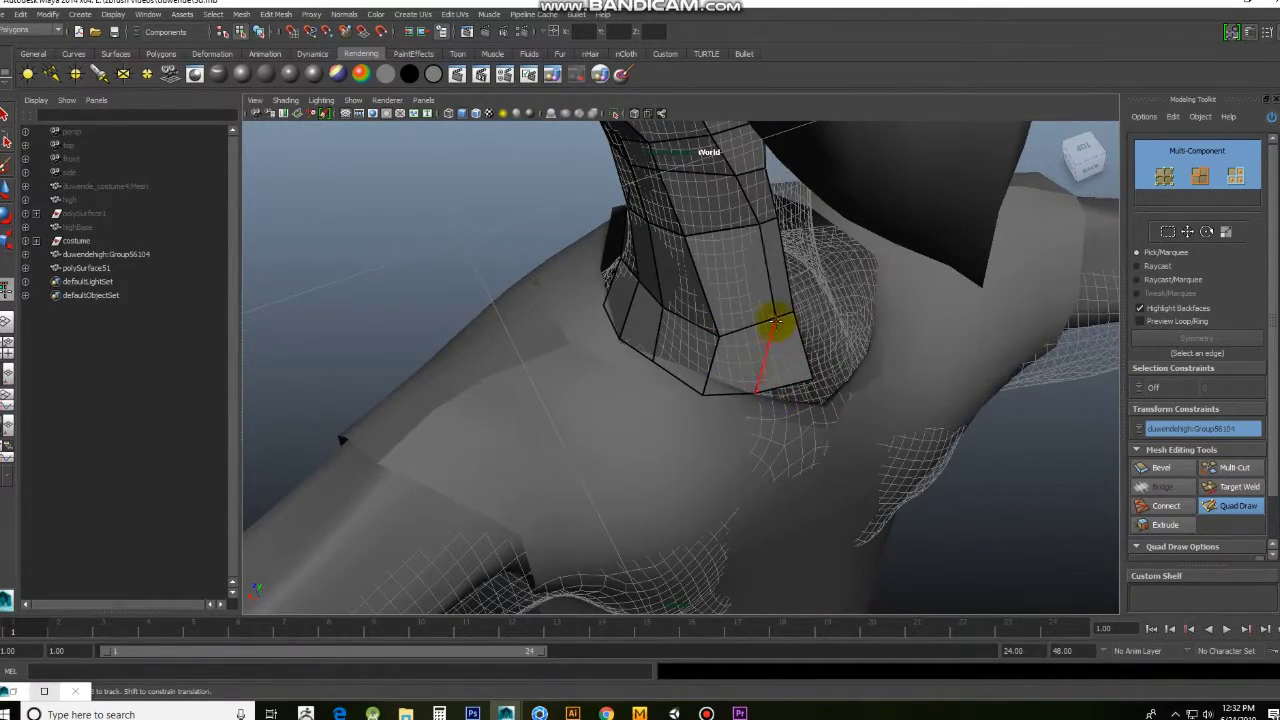
left_click_drag(745, 232, 627, 262, "alt")
mouse_move(699, 312)
left_mouse_down("alt")
mouse_move(749, 263)
mouse_move(566, 334)
mouse_move(674, 329)
mouse_move(521, 285)
left_mouse_up("alt")
scroll(537, 310, "up", 2)
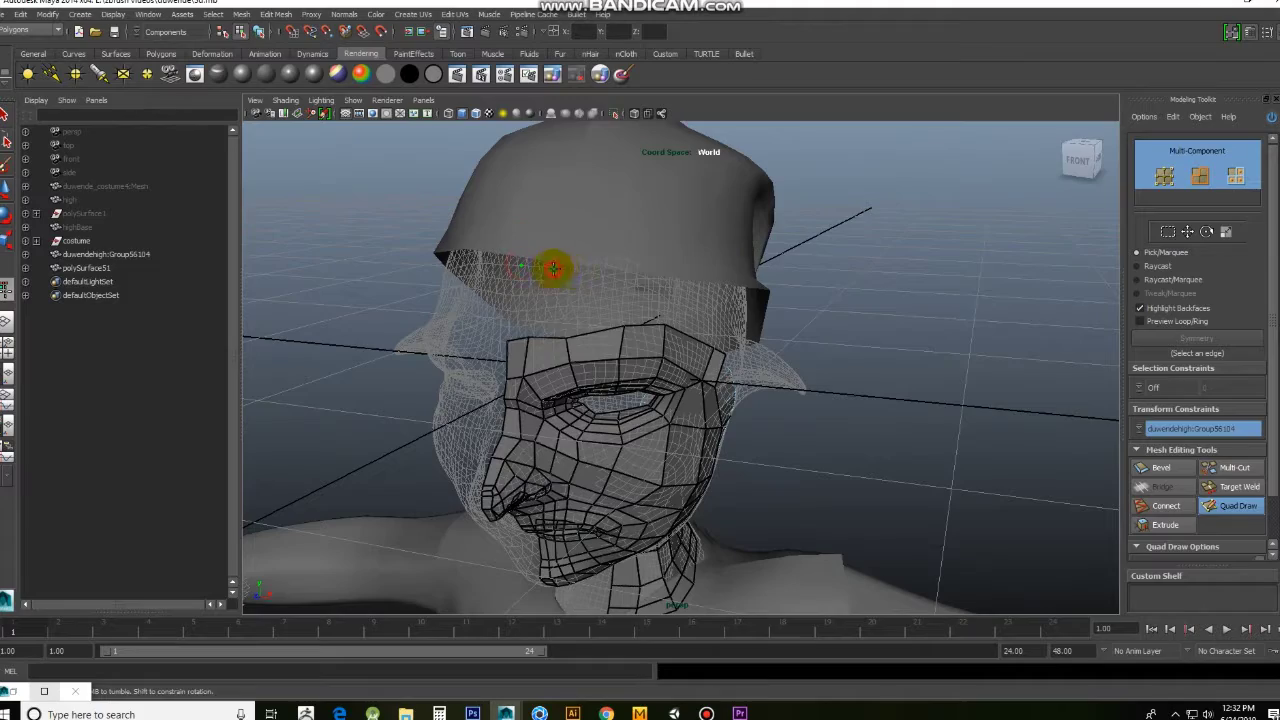
mouse_move(645, 304)
left_mouse_down("alt")
mouse_move(588, 308)
mouse_move(549, 371)
left_mouse_up("alt")
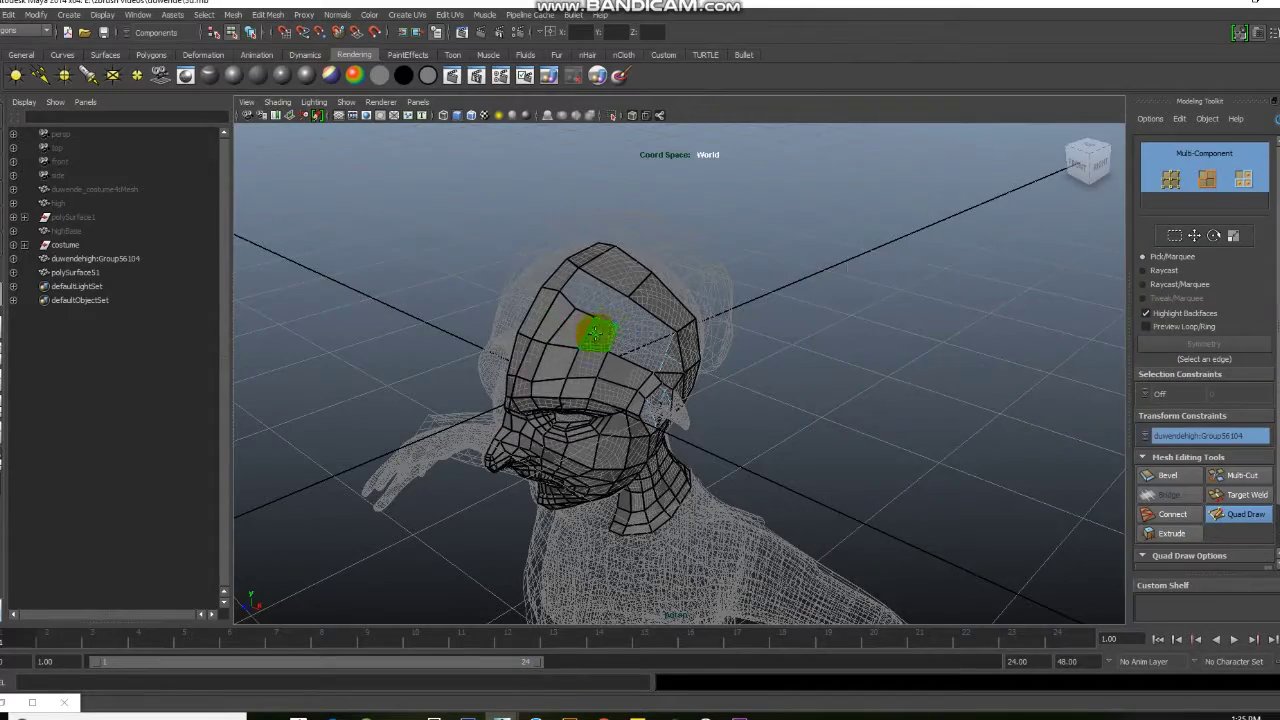
mouse_move(595, 333)
left_mouse_down("alt")
mouse_move(608, 302)
mouse_move(602, 358)
mouse_move(657, 357)
mouse_move(605, 346)
mouse_move(557, 294)
mouse_move(706, 297)
mouse_move(714, 223)
mouse_move(716, 235)
left_mouse_up("alt")
mouse_move(611, 212)
left_mouse_down("alt")
mouse_move(849, 209)
mouse_move(809, 471)
mouse_move(790, 205)
left_mouse_up("alt")
Step: Select the half-head and its open seam edge loop in the four-pane layout
key("w")
left_click(790, 205)
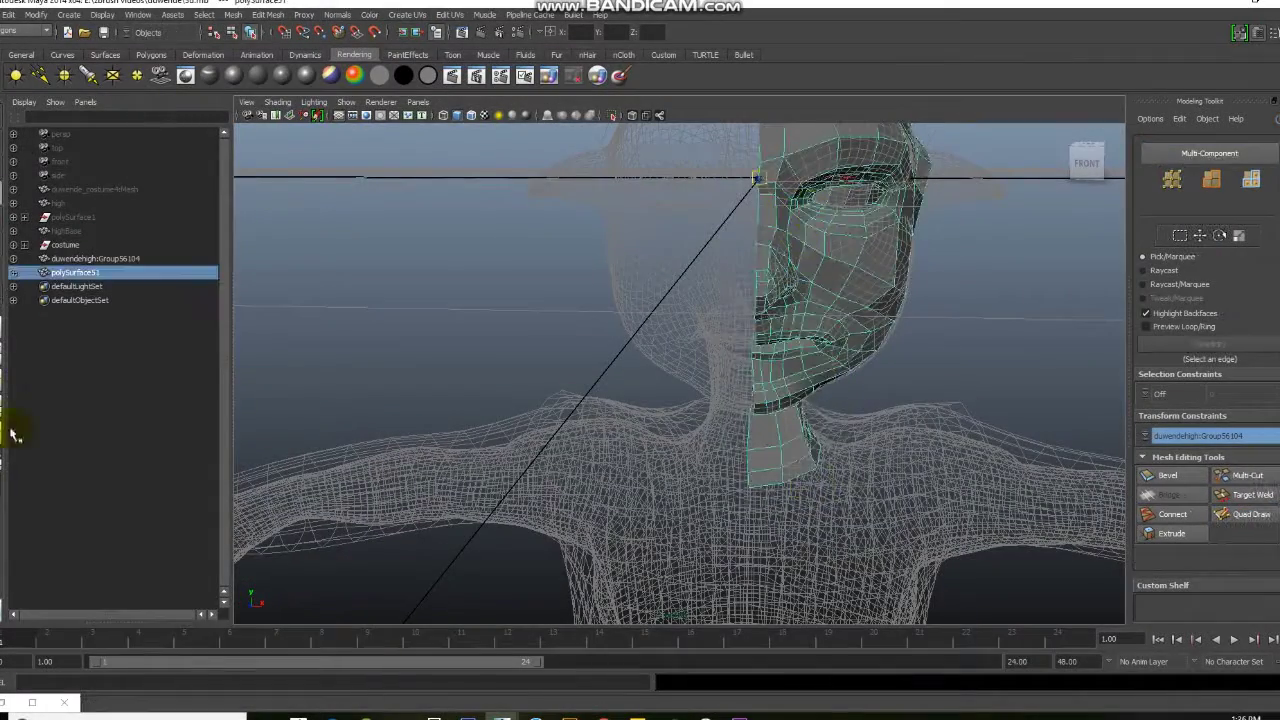
key("space")
scroll(334, 440, "down", 5)
scroll(446, 500, "up", 5)
scroll(371, 428, "up", 2)
left_click(891, 275)
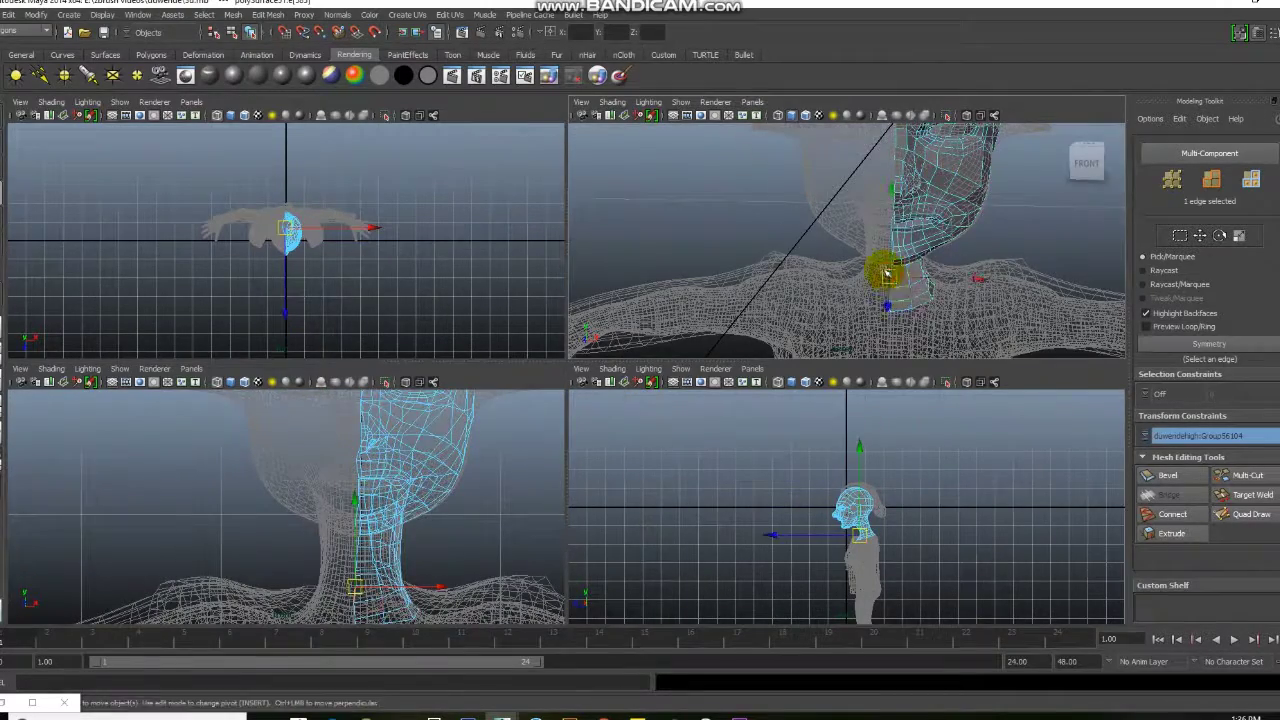
double_click(886, 274)
scroll(886, 274, "up", 5)
mouse_move(851, 251)
left_mouse_down("alt")
mouse_move(828, 212)
mouse_move(747, 222)
left_mouse_up("alt")
mouse_move(927, 229)
left_mouse_down("alt")
mouse_move(854, 274)
mouse_move(457, 327)
left_mouse_up("alt")
key("space")
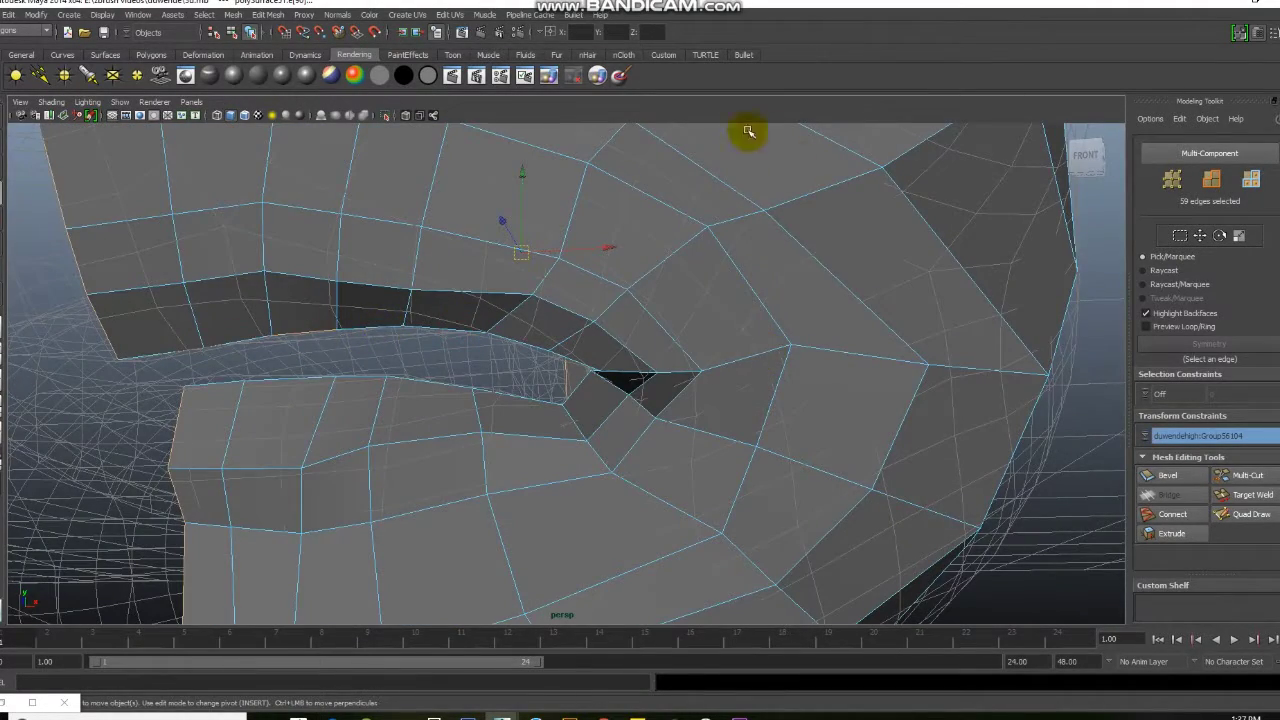
Step: Convert the seam edges to vertices and move them with the Move tool
right_click_drag(64, 218, 14, 206, "ctrl")
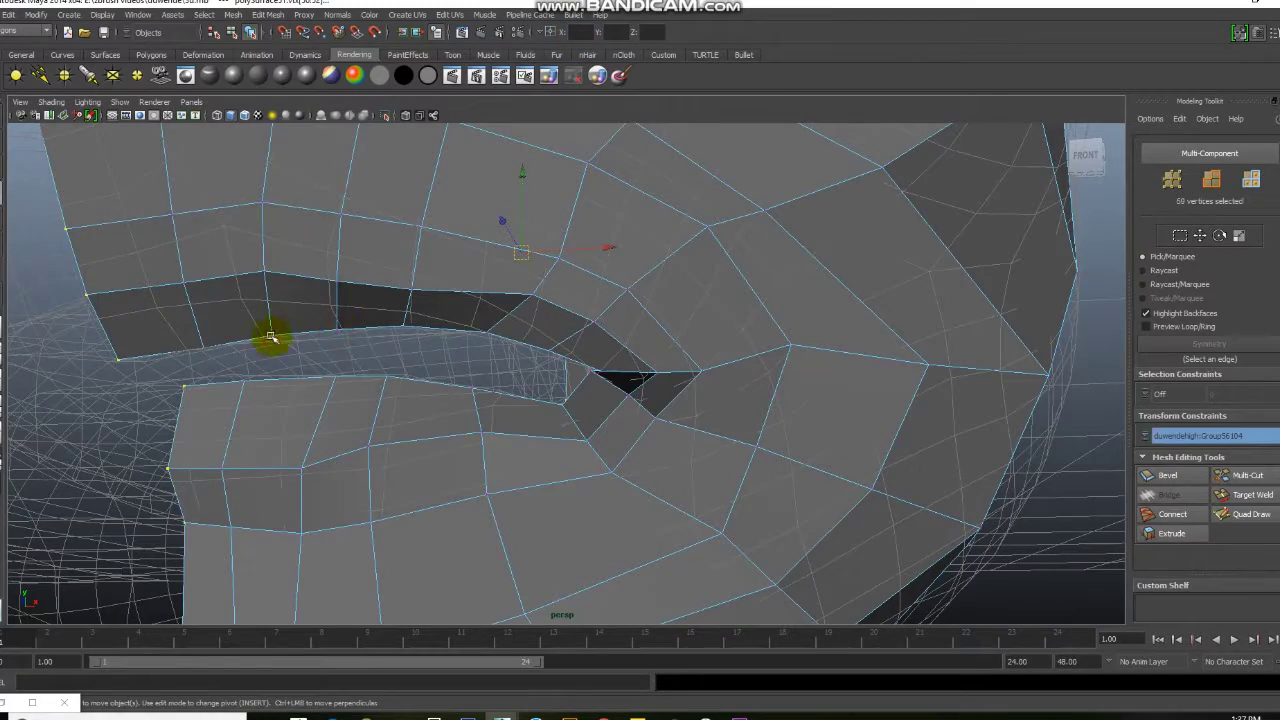
right_click_drag(277, 335, 166, 360, "alt")
left_click_drag(166, 360, 400, 140, "alt")
mouse_move(560, 140)
left_mouse_down("alt")
mouse_move(314, 349)
mouse_move(473, 307)
left_mouse_up("alt")
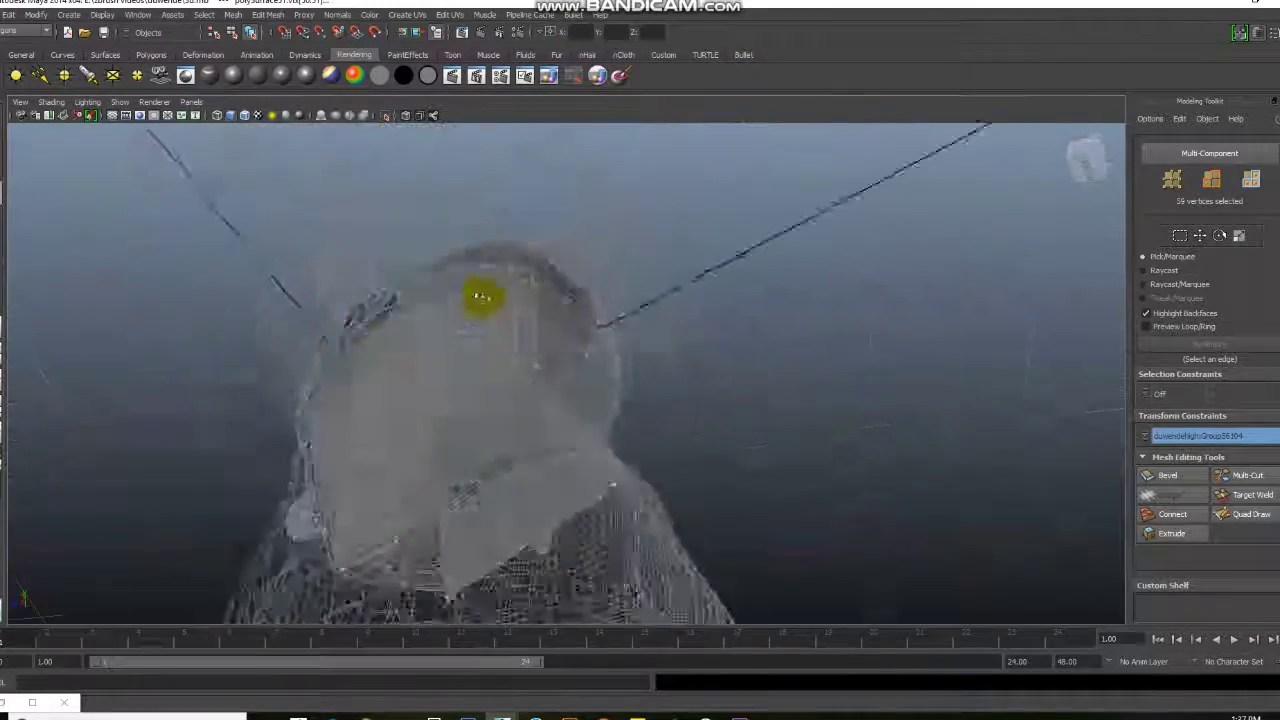
right_click_drag(473, 307, 574, 294, "alt")
key("w")
mouse_move(574, 294)
left_mouse_down("alt")
mouse_move(657, 391)
mouse_move(608, 471)
left_mouse_up("alt")
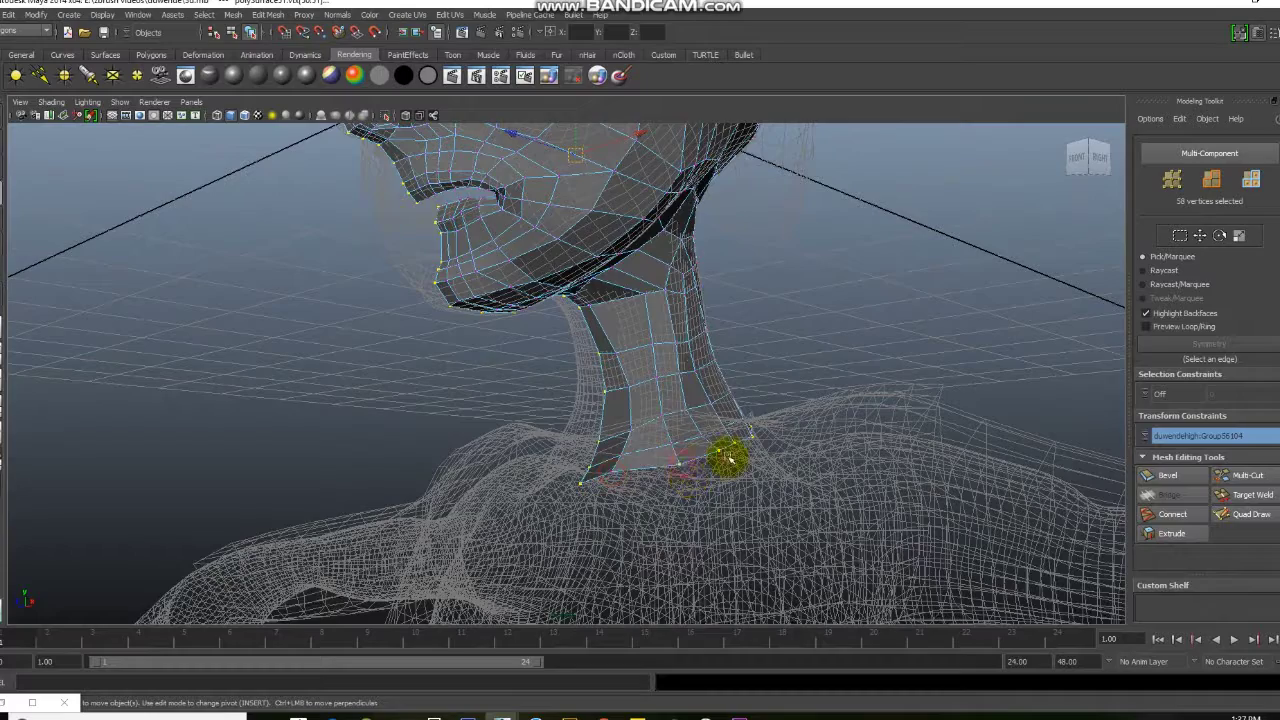
left_click_drag(778, 438, 485, 505, "alt")
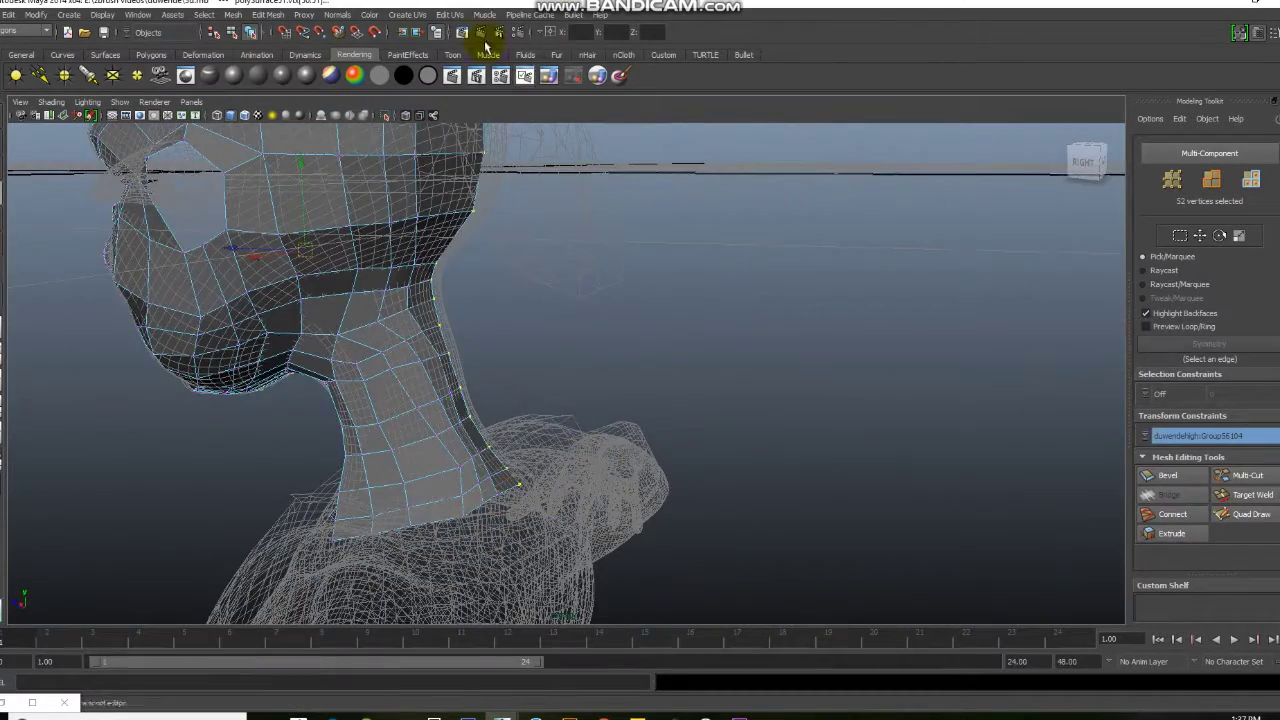
right_click_drag(577, 300, 523, 257, "alt")
right_click(609, 149)
left_click_drag(609, 149, 680, 217, "alt")
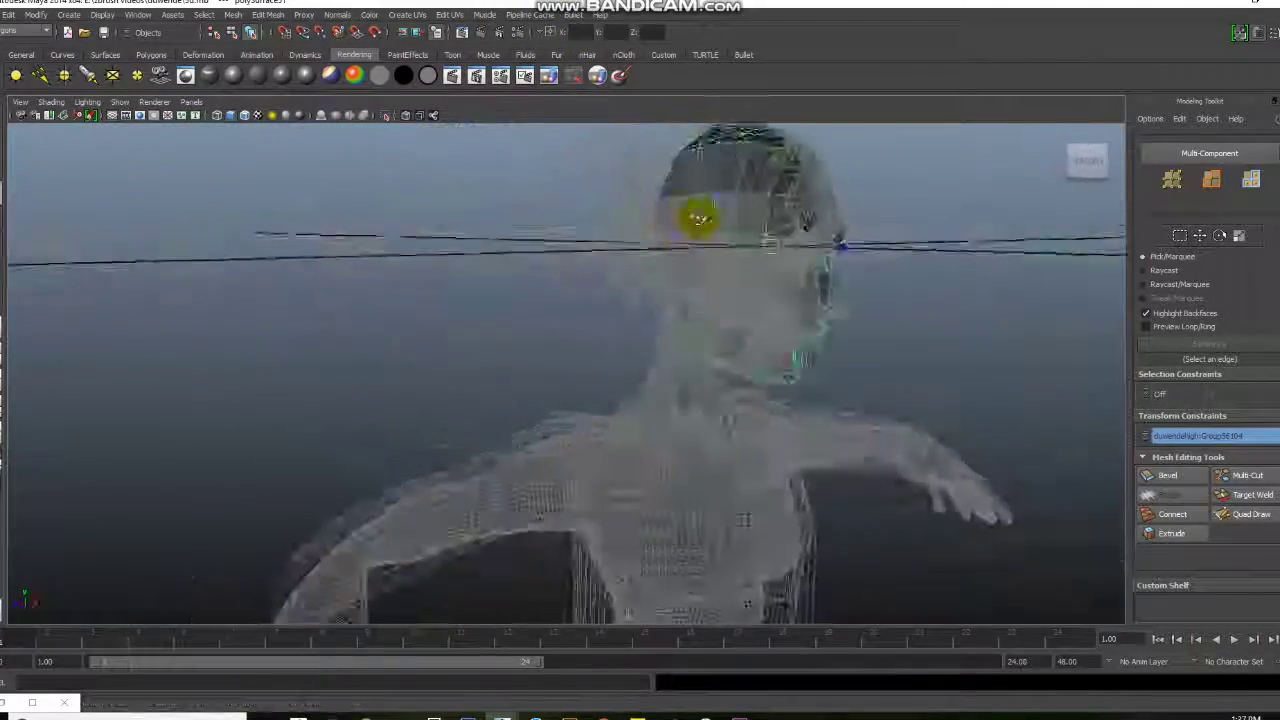
left_click(8, 15)
Step: Mirror the half-head with Duplicate Special as an Instance scaled -1 in X
left_click(152, 336)
left_click(292, 413)
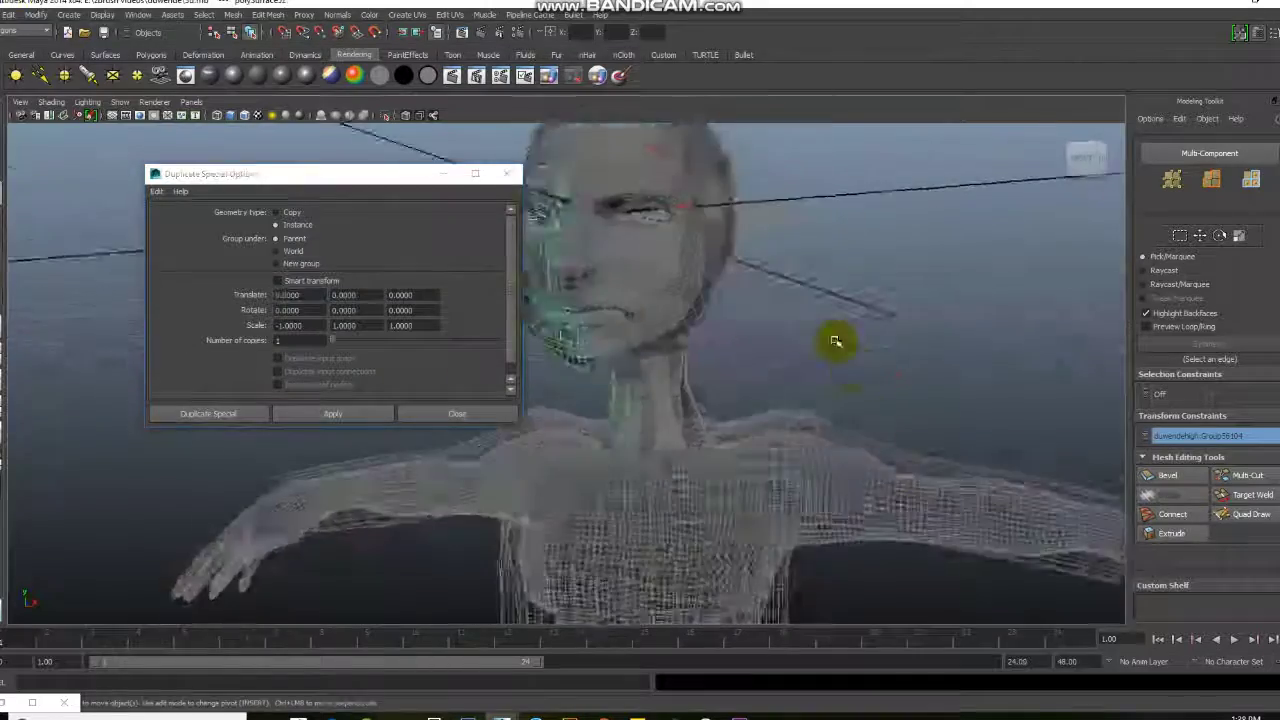
right_click_drag(943, 371, 600, 323, "alt")
Step: With Quad Draw, fill the gap between the ear strips with new quads
left_click(1246, 513)
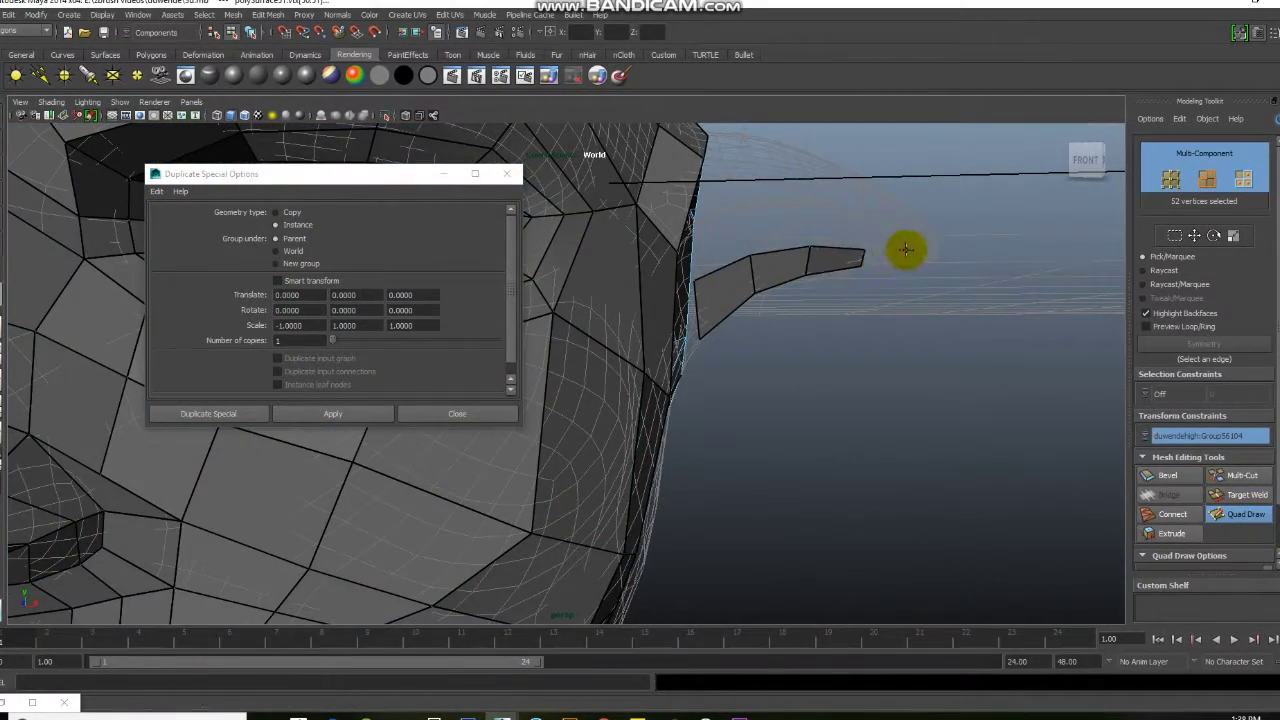
mouse_move(913, 258)
left_mouse_down("alt")
mouse_move(943, 414)
mouse_move(929, 334)
mouse_move(902, 290)
mouse_move(757, 249)
mouse_move(634, 265)
left_mouse_up("alt")
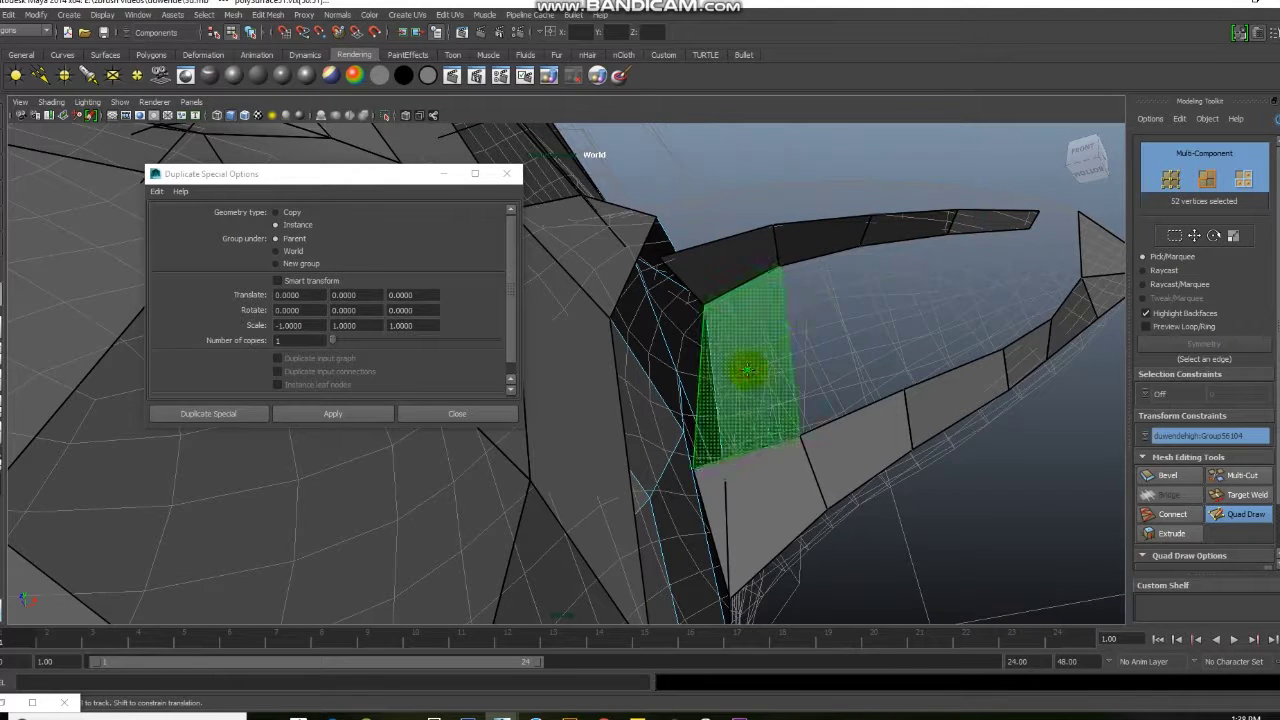
left_click_drag(743, 371, 971, 286, "shift")
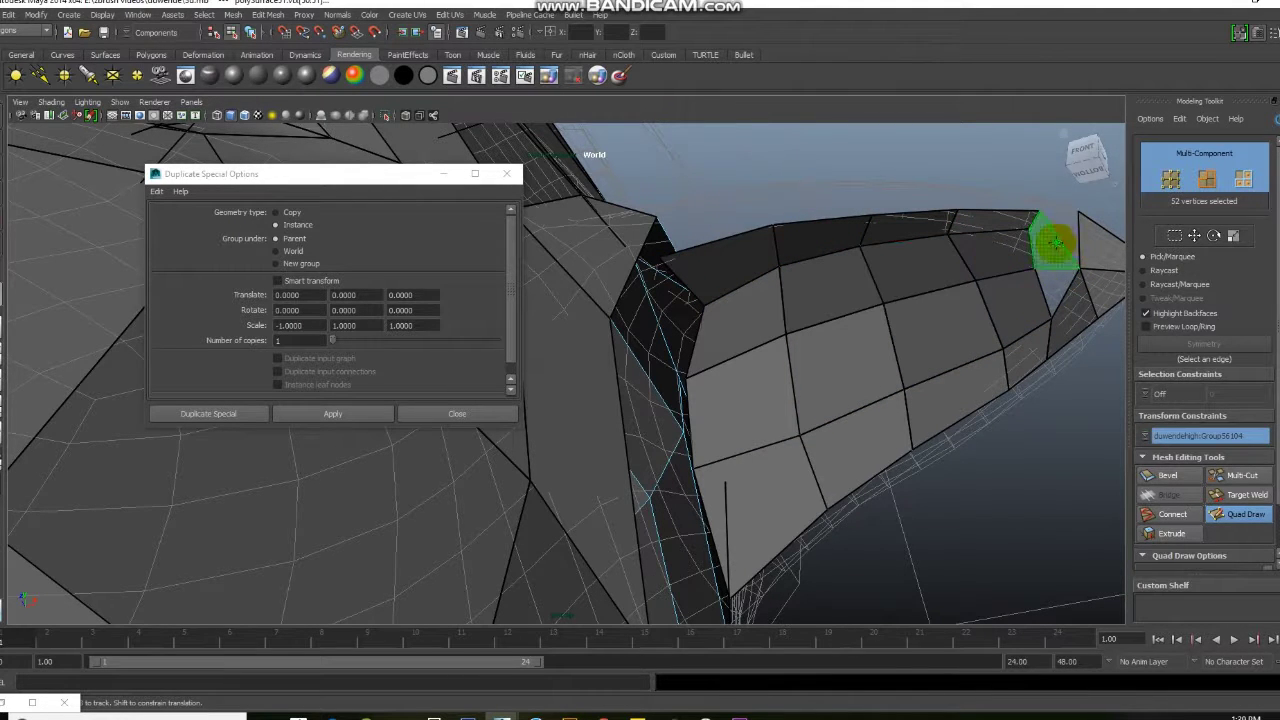
mouse_move(1060, 225)
left_mouse_down("alt")
mouse_move(828, 286)
mouse_move(869, 257)
mouse_move(889, 280)
mouse_move(619, 318)
mouse_move(586, 414)
mouse_move(669, 307)
left_mouse_up("alt")
mouse_move(813, 339)
left_mouse_down("alt")
mouse_move(749, 391)
mouse_move(783, 420)
mouse_move(766, 300)
mouse_move(720, 471)
mouse_move(576, 320)
left_mouse_up("alt")
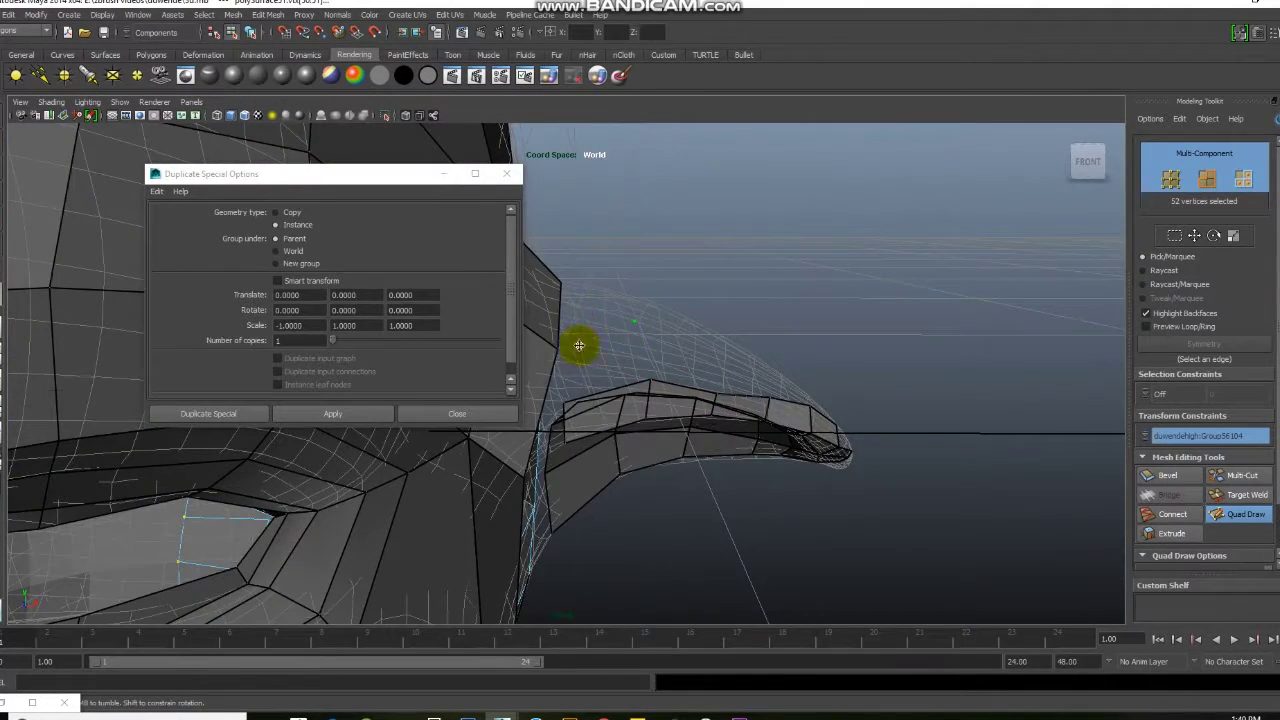
left_click_drag(745, 378, 613, 485, "alt")
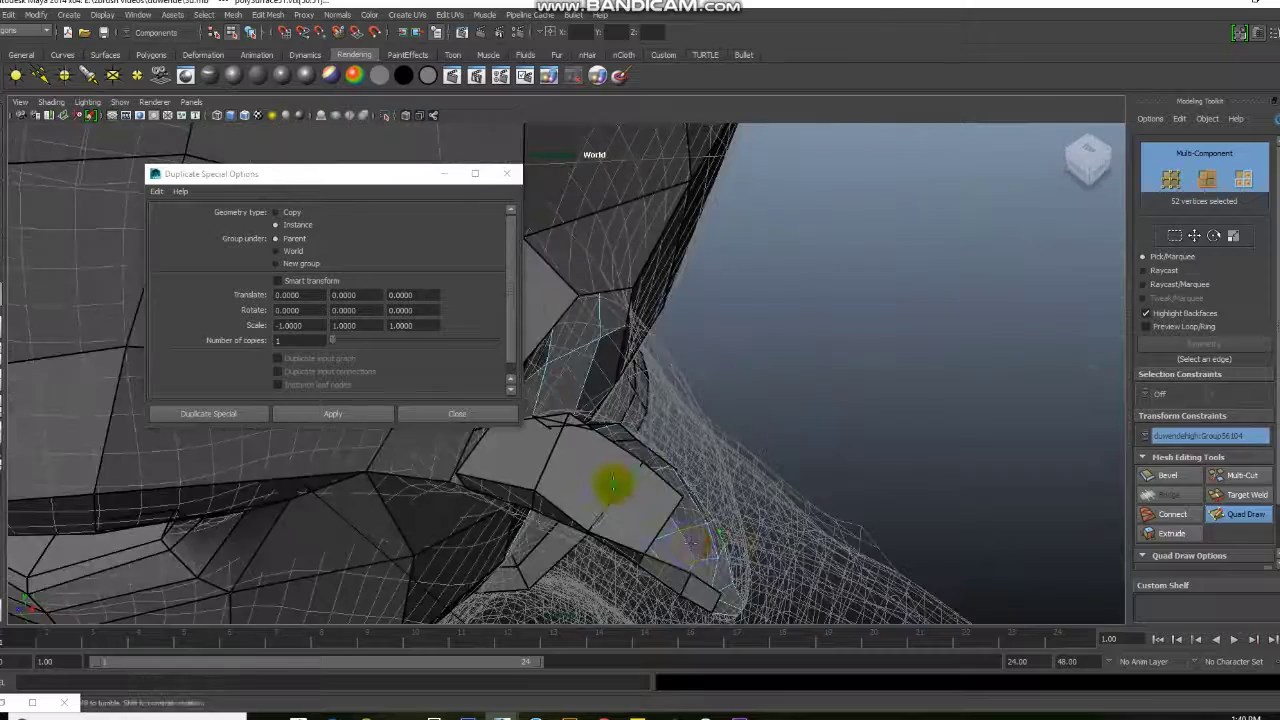
left_click_drag(770, 508, 738, 445, "alt")
mouse_move(654, 316)
left_mouse_down("alt")
mouse_move(551, 268)
mouse_move(552, 254)
left_mouse_up("alt")
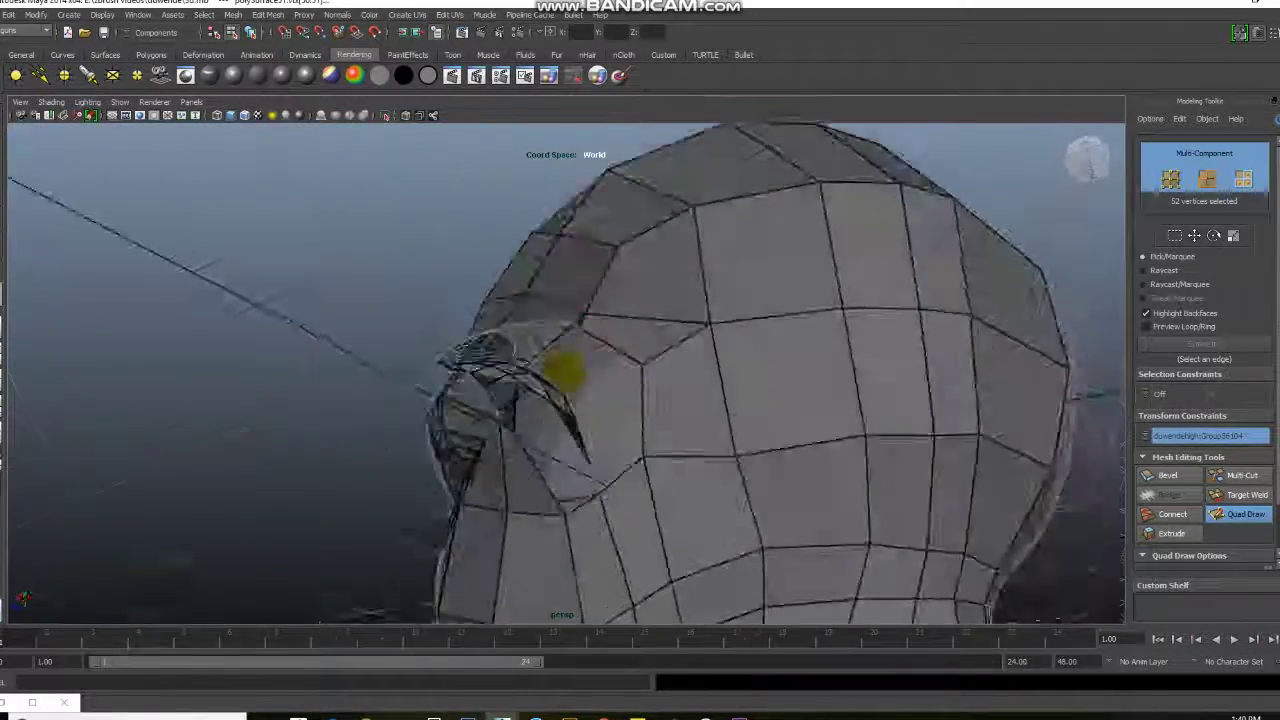
Step: Look over the ear, nose and eye on the head, then bring the foot into view
mouse_move(621, 377)
left_mouse_down("alt")
mouse_move(597, 503)
mouse_move(686, 491)
mouse_move(636, 553)
mouse_move(634, 457)
mouse_move(651, 549)
mouse_move(686, 537)
mouse_move(525, 470)
left_mouse_up("alt")
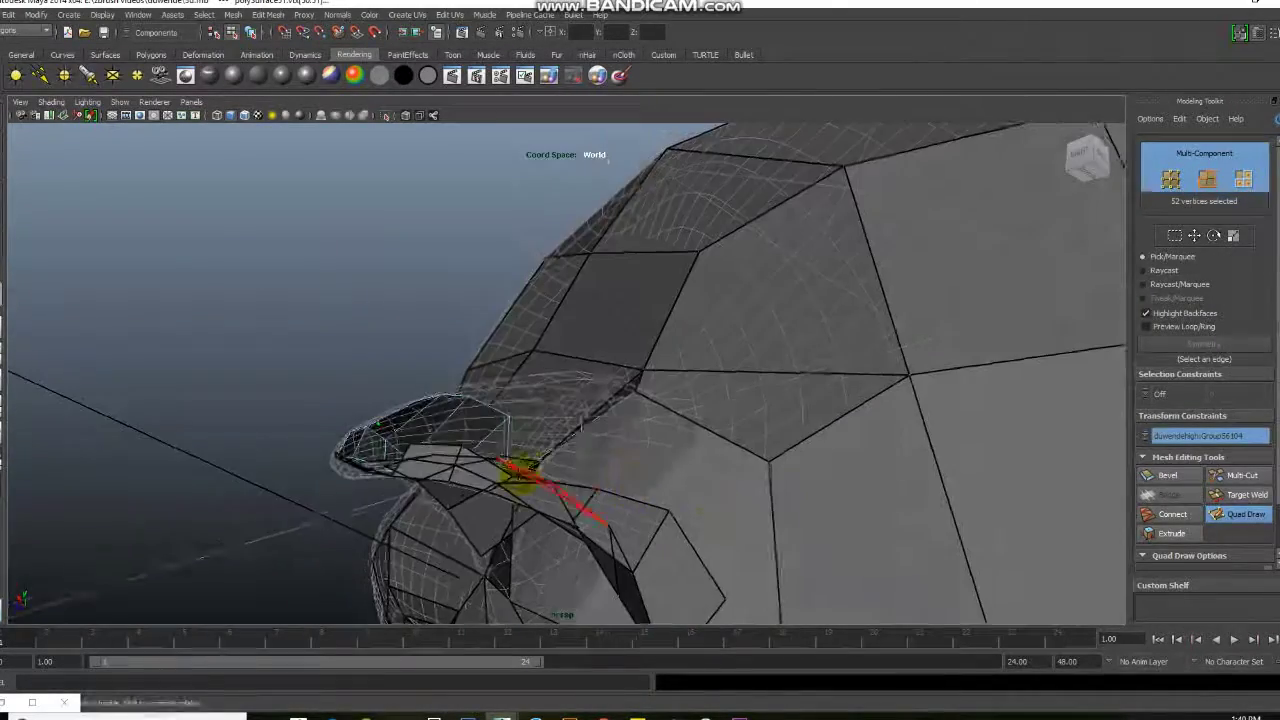
mouse_move(665, 428)
left_mouse_down("alt")
mouse_move(620, 312)
mouse_move(669, 314)
mouse_move(556, 302)
mouse_move(751, 286)
mouse_move(663, 537)
mouse_move(771, 345)
mouse_move(553, 385)
left_mouse_up("alt")
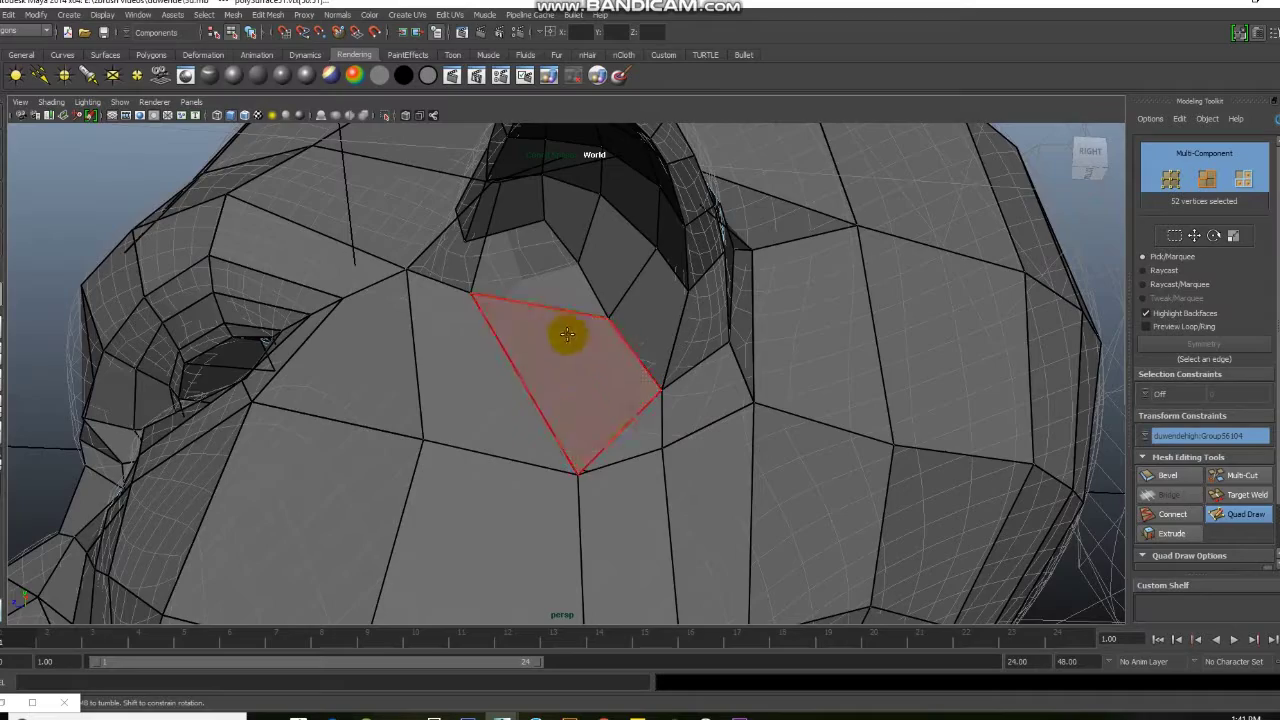
mouse_move(521, 263)
left_mouse_down("alt")
mouse_move(654, 323)
mouse_move(529, 360)
left_mouse_up("alt")
mouse_move(472, 242)
left_mouse_down("alt")
mouse_move(529, 234)
mouse_move(423, 223)
mouse_move(529, 277)
mouse_move(495, 272)
mouse_move(451, 229)
mouse_move(457, 214)
mouse_move(606, 266)
mouse_move(431, 203)
mouse_move(617, 417)
mouse_move(718, 480)
mouse_move(451, 480)
mouse_move(500, 520)
mouse_move(509, 471)
mouse_move(766, 457)
mouse_move(591, 451)
mouse_move(509, 384)
mouse_move(514, 363)
mouse_move(666, 343)
mouse_move(554, 294)
mouse_move(455, 340)
mouse_move(534, 314)
mouse_move(563, 371)
mouse_move(500, 352)
left_mouse_up("alt")
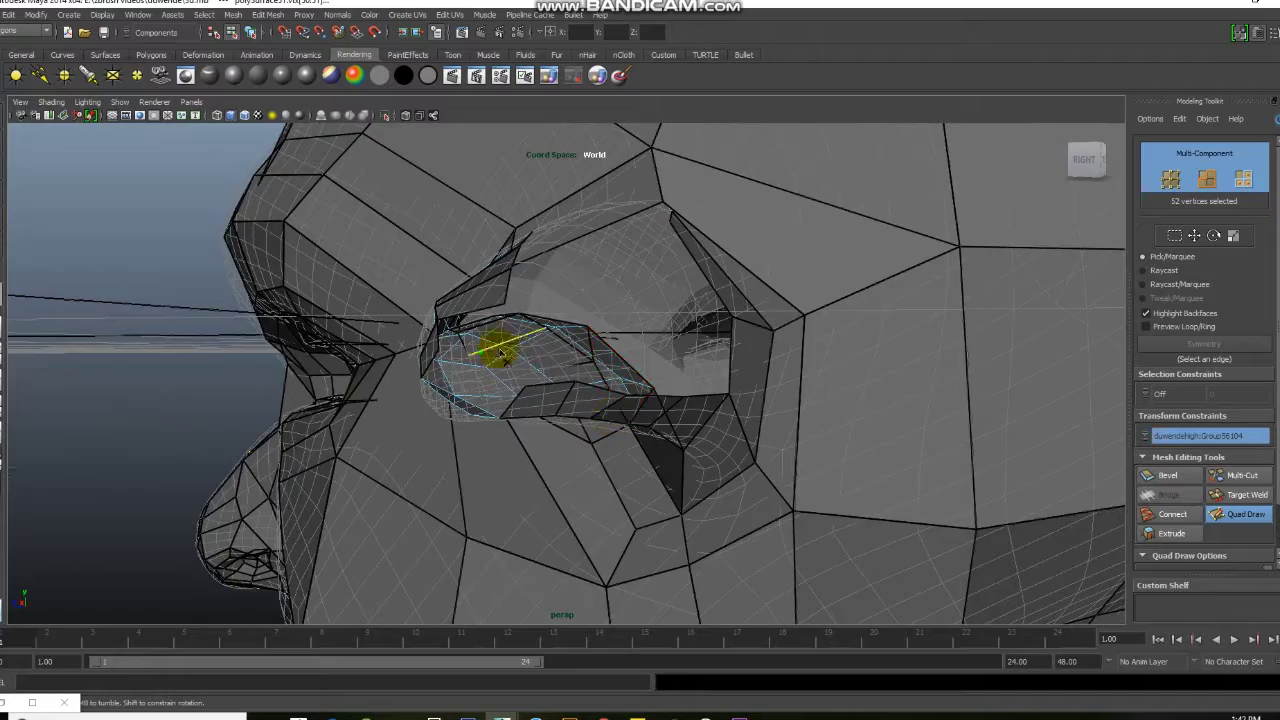
mouse_move(635, 288)
left_mouse_down("alt")
mouse_move(640, 349)
mouse_move(606, 357)
mouse_move(572, 333)
mouse_move(489, 377)
mouse_move(493, 330)
mouse_move(498, 460)
left_mouse_up("alt")
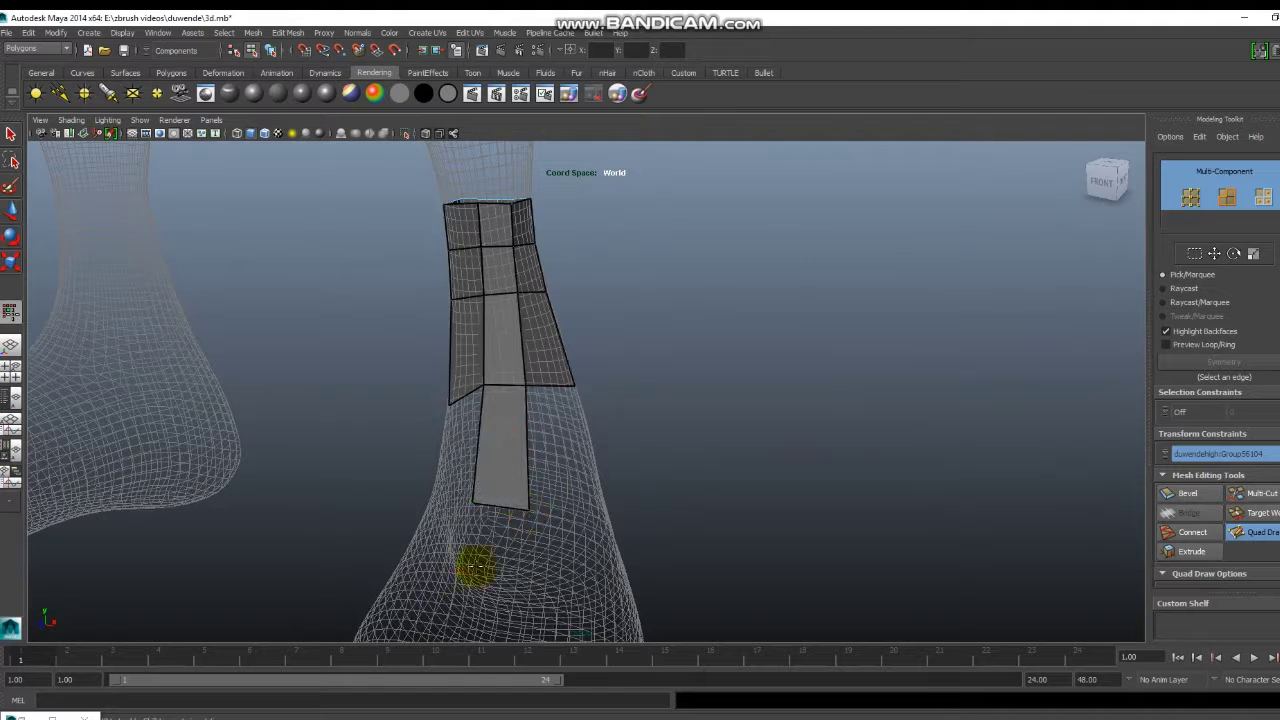
mouse_move(475, 567)
left_mouse_down("alt")
mouse_move(623, 457)
mouse_move(623, 343)
mouse_move(590, 550)
left_mouse_up("alt")
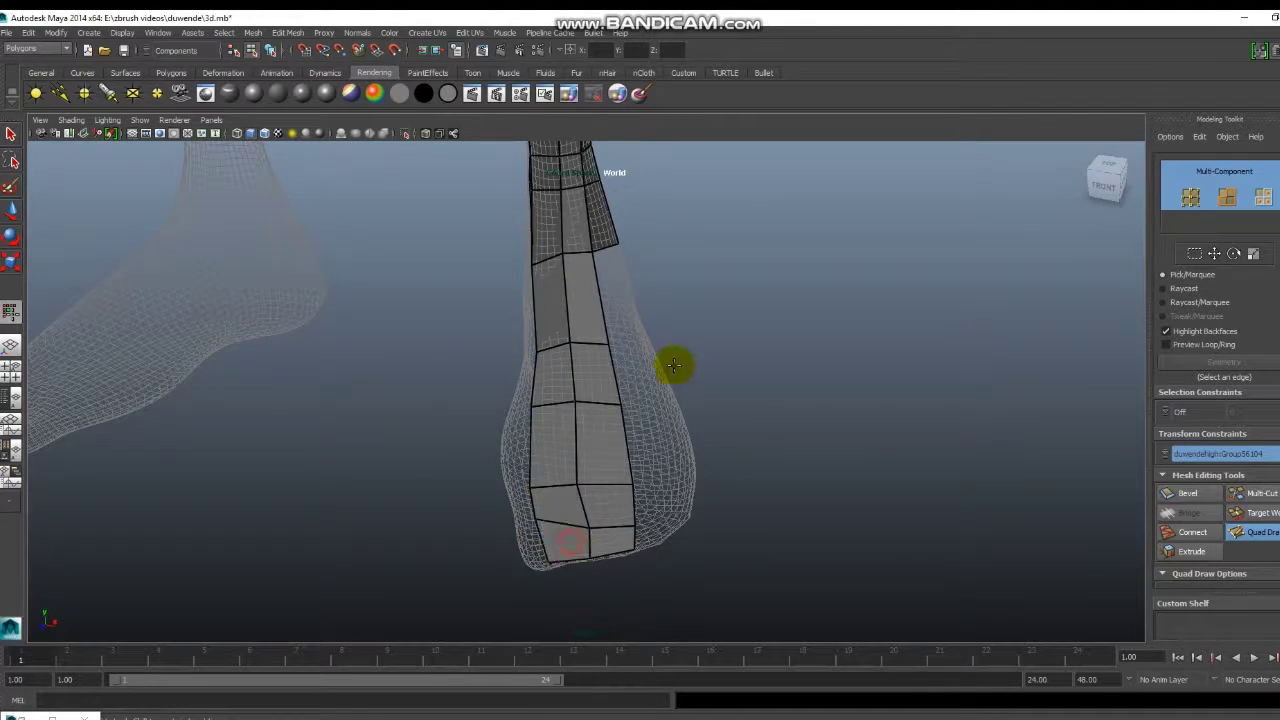
Step: Orbit around the foot cage from the sides, behind, above and front to inspect the quad wrap
left_click_drag(673, 366, 576, 331, "alt")
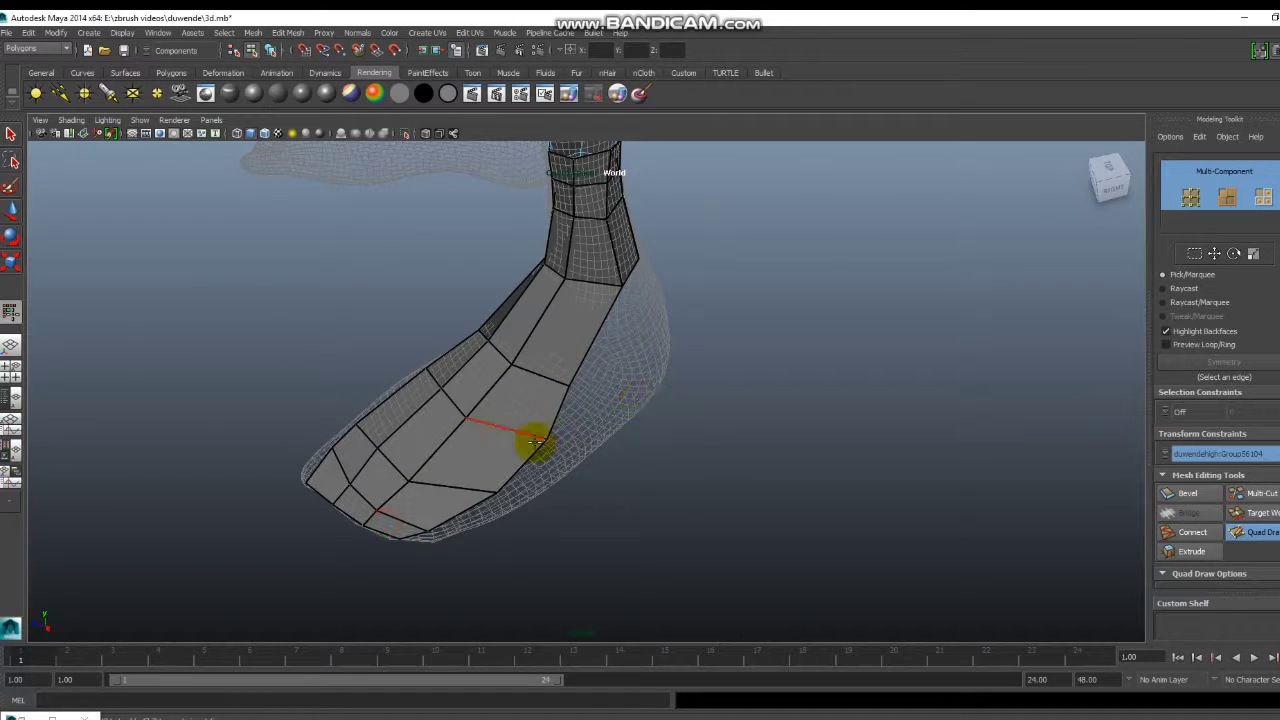
mouse_move(537, 441)
left_mouse_down("alt")
mouse_move(653, 326)
mouse_move(614, 294)
mouse_move(524, 296)
mouse_move(651, 309)
mouse_move(674, 286)
mouse_move(666, 234)
mouse_move(669, 305)
left_mouse_up("alt")
mouse_move(608, 334)
left_mouse_down("alt")
mouse_move(557, 277)
mouse_move(566, 336)
left_mouse_up("alt")
left_click_drag(594, 378, 590, 350, "alt")
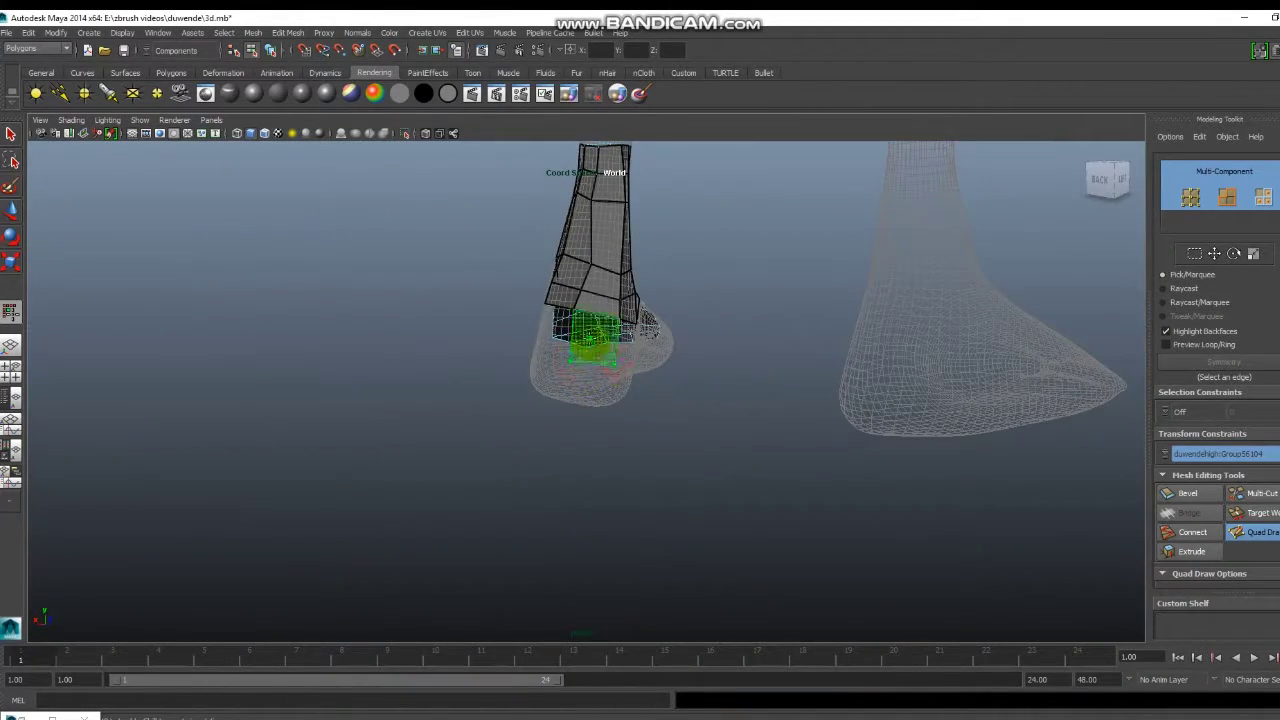
left_click_drag(578, 401, 591, 370, "alt")
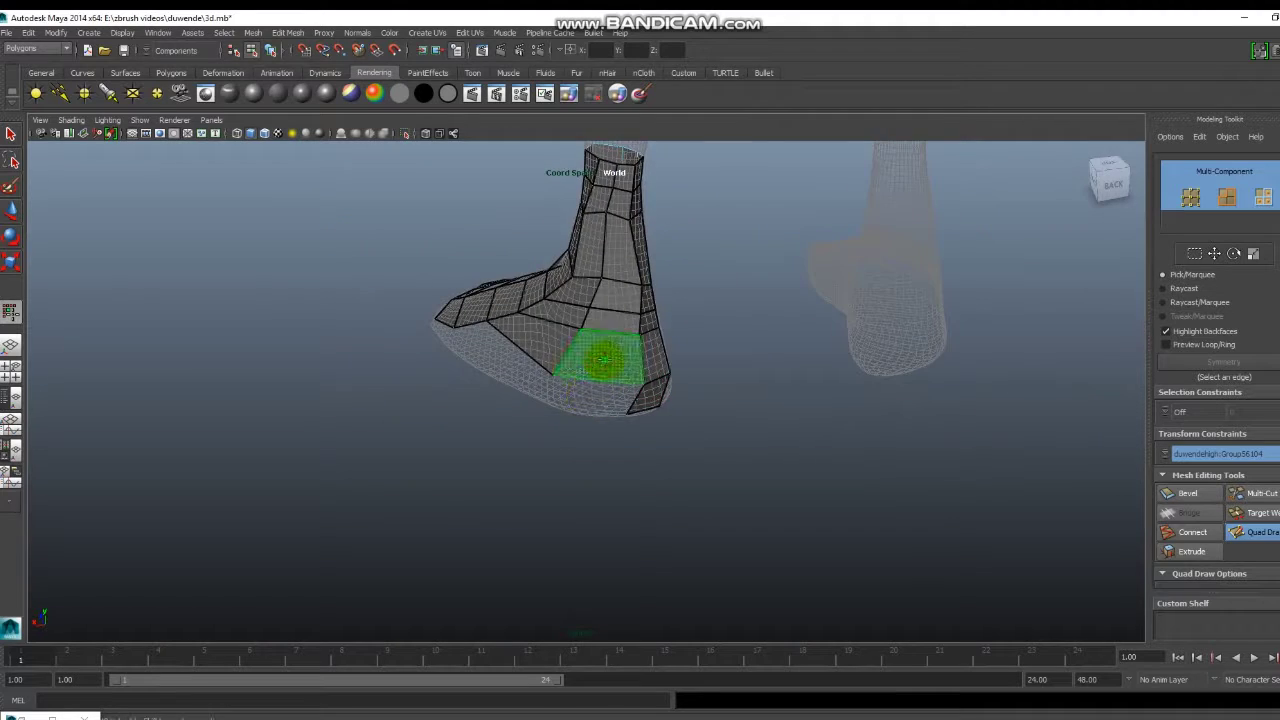
left_click_drag(511, 370, 522, 382, "alt")
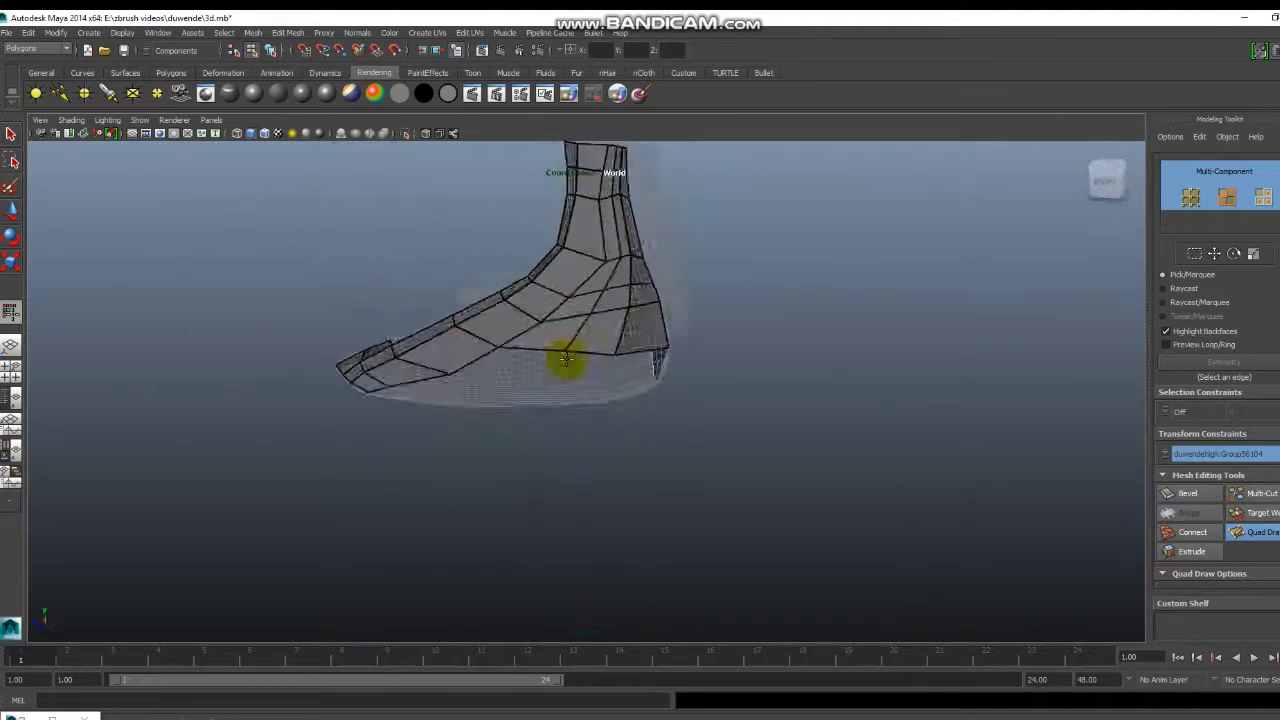
mouse_move(697, 389)
left_mouse_down("alt")
mouse_move(523, 400)
mouse_move(543, 363)
mouse_move(614, 343)
mouse_move(563, 381)
mouse_move(609, 434)
mouse_move(556, 391)
mouse_move(665, 387)
left_mouse_up("alt")
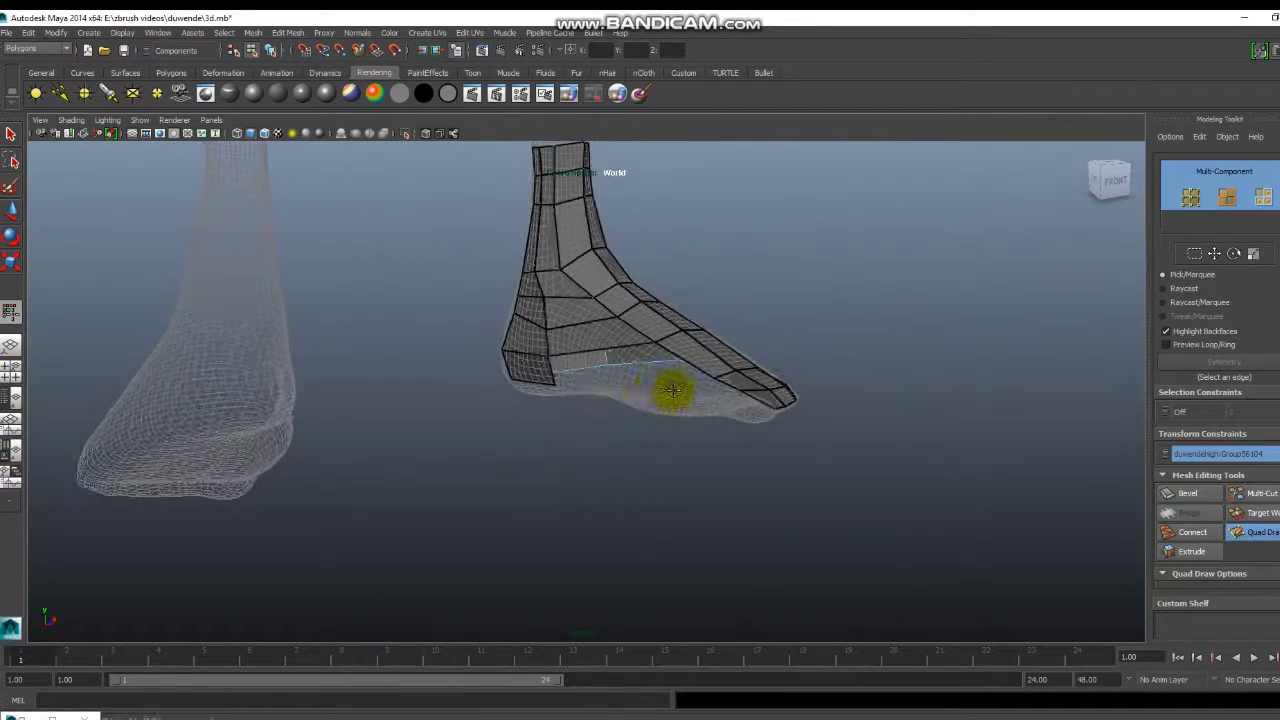
mouse_move(547, 441)
left_mouse_down("alt")
mouse_move(597, 408)
mouse_move(643, 449)
mouse_move(720, 335)
mouse_move(686, 406)
mouse_move(651, 429)
mouse_move(677, 349)
mouse_move(752, 366)
mouse_move(586, 386)
left_mouse_up("alt")
right_click_drag(586, 386, 534, 451, "alt")
mouse_move(491, 576)
left_mouse_down("alt")
mouse_move(506, 517)
mouse_move(580, 391)
mouse_move(694, 446)
mouse_move(632, 268)
left_mouse_up("alt")
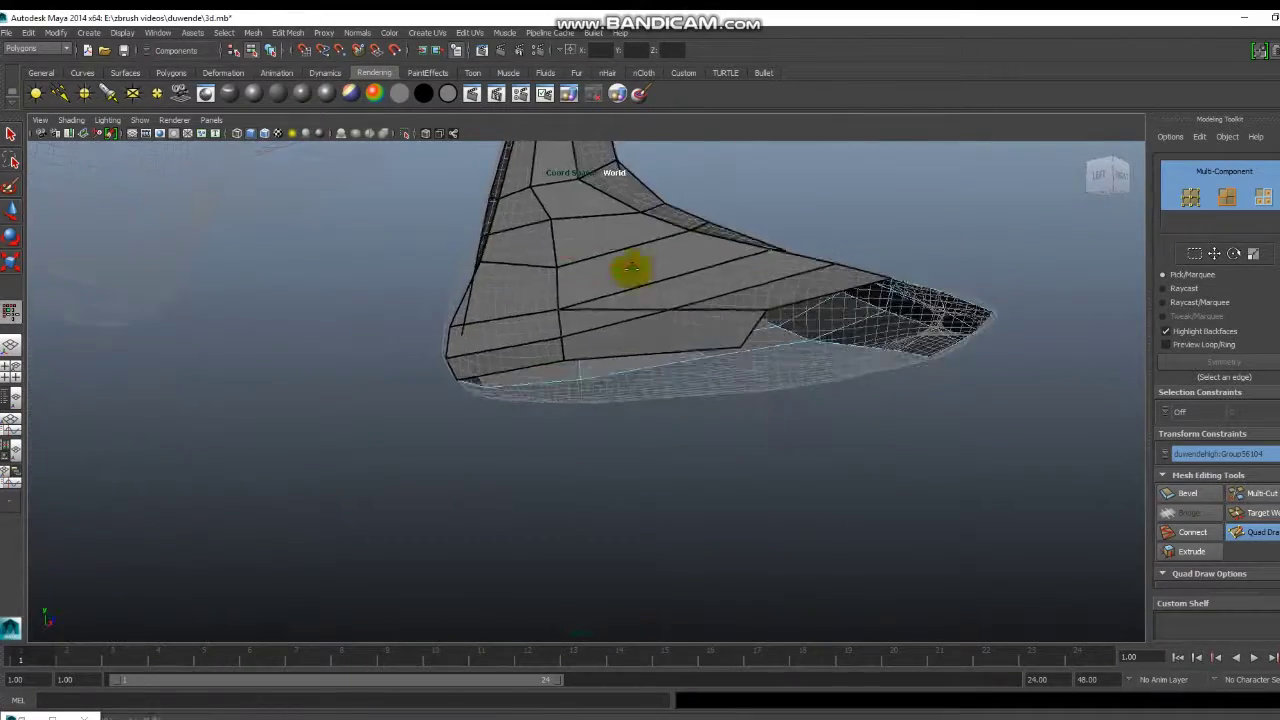
mouse_move(633, 318)
left_mouse_down("alt")
mouse_move(586, 491)
mouse_move(729, 366)
mouse_move(731, 451)
mouse_move(576, 377)
mouse_move(591, 429)
mouse_move(749, 366)
mouse_move(586, 432)
mouse_move(586, 317)
mouse_move(337, 463)
mouse_move(580, 390)
mouse_move(608, 349)
mouse_move(580, 380)
mouse_move(627, 405)
mouse_move(920, 446)
mouse_move(743, 414)
mouse_move(657, 449)
mouse_move(633, 510)
mouse_move(485, 455)
left_mouse_up("alt")
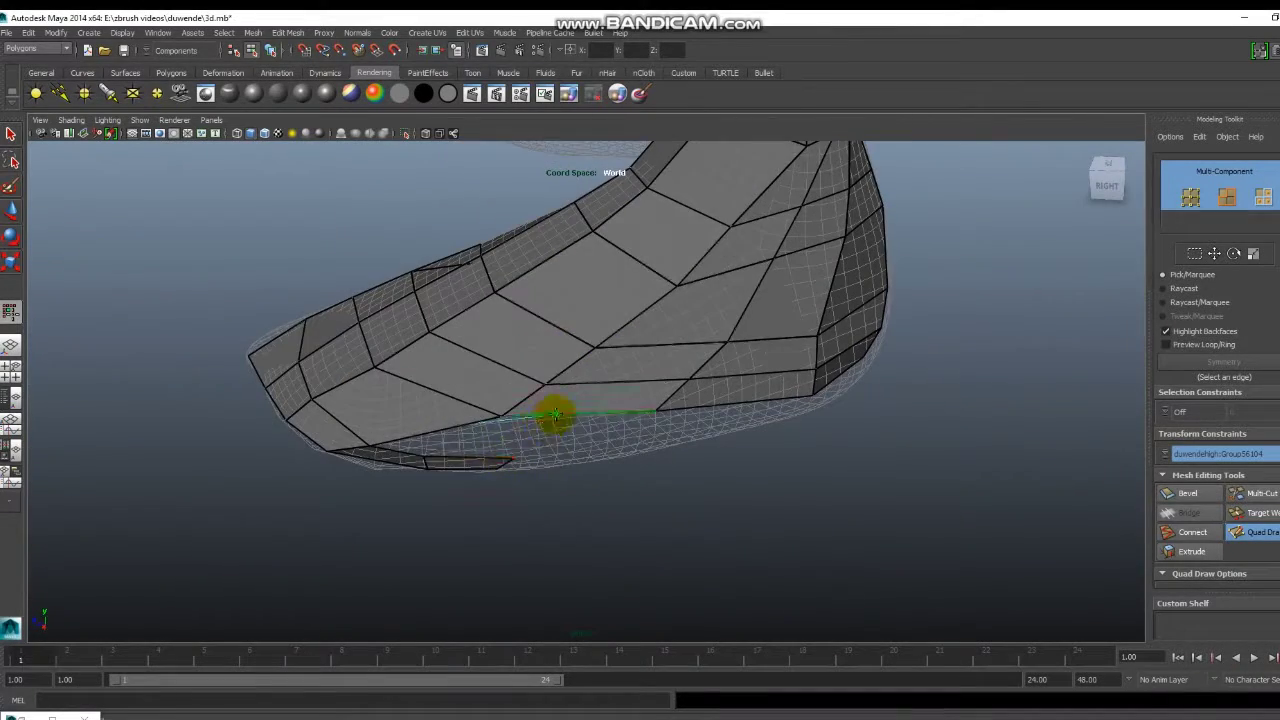
mouse_move(605, 467)
left_mouse_down("alt")
mouse_move(517, 409)
mouse_move(480, 450)
left_mouse_up("alt")
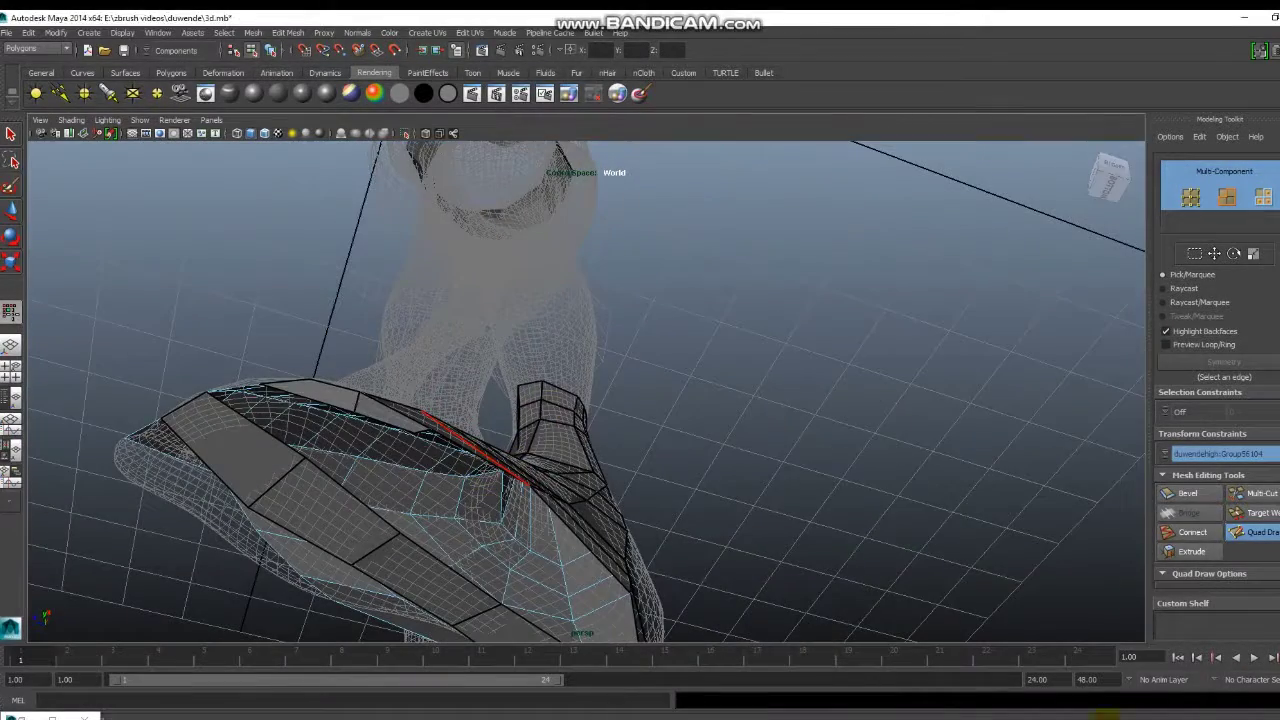